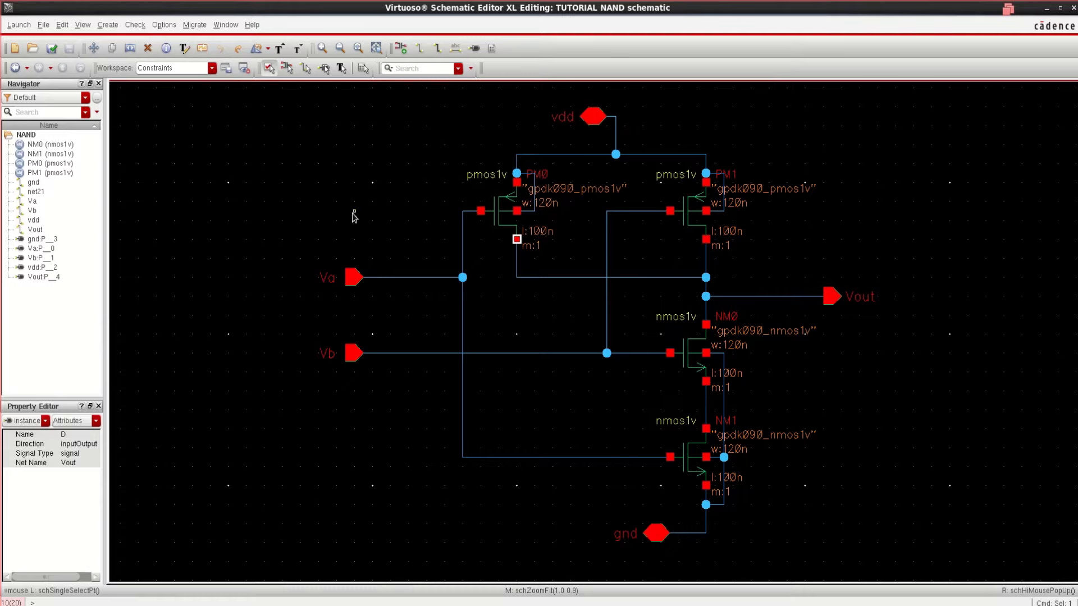
Step: Create a new Layout XL layout view for the NAND cell in the TUTORIAL library, overwriting the existing view, and maximize its window
{"action": "left_click", "coordinate": [23, 26]}
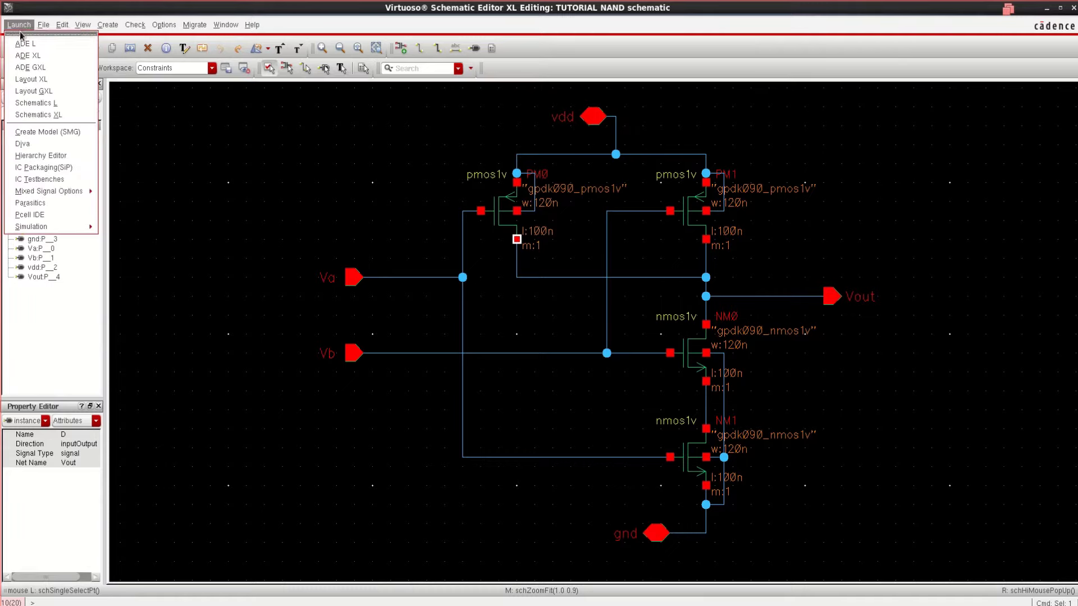
{"action": "left_click", "coordinate": [72, 80]}
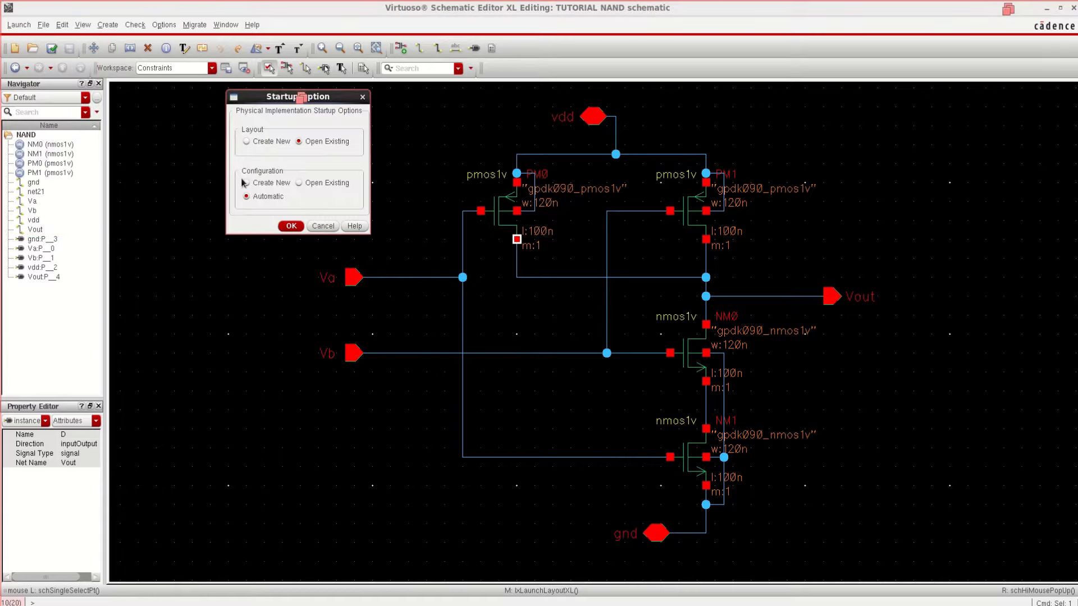
{"action": "left_click", "coordinate": [247, 141]}
{"action": "left_click", "coordinate": [291, 226]}
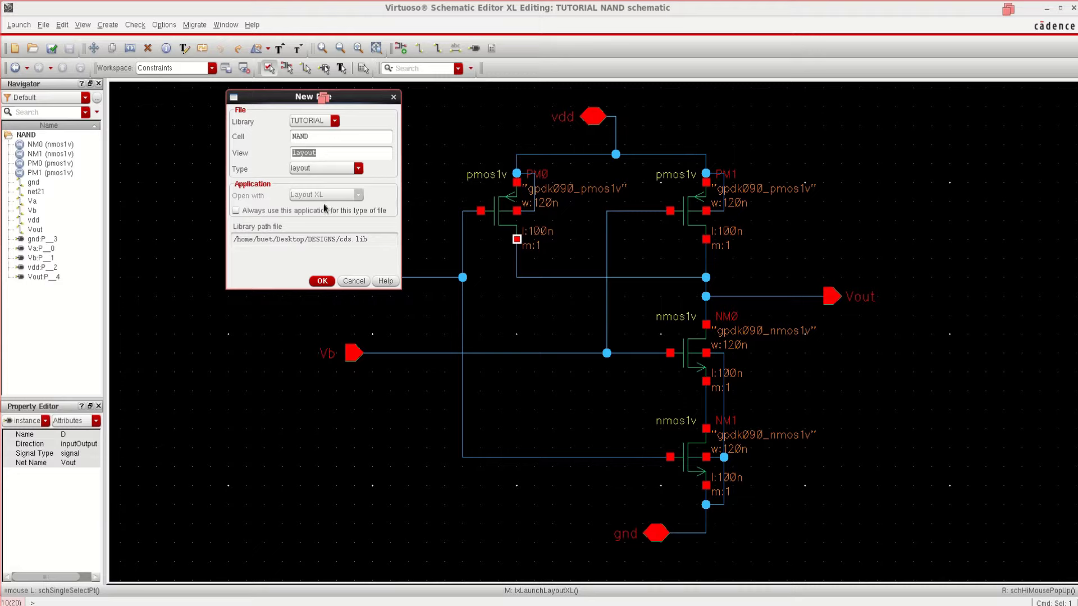
{"action": "left_click", "coordinate": [323, 282]}
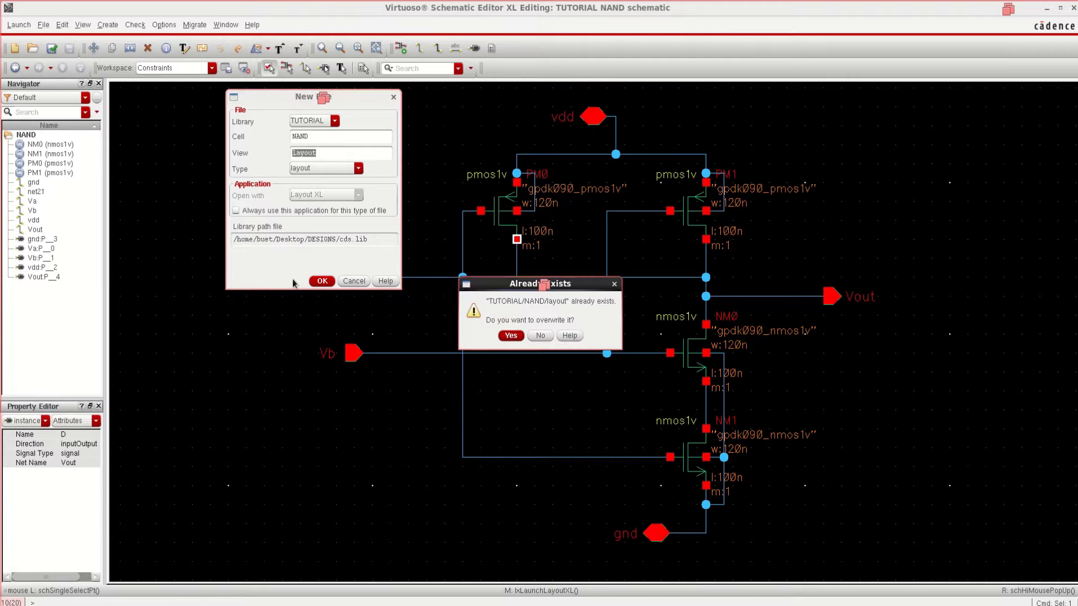
{"action": "left_click", "coordinate": [510, 335]}
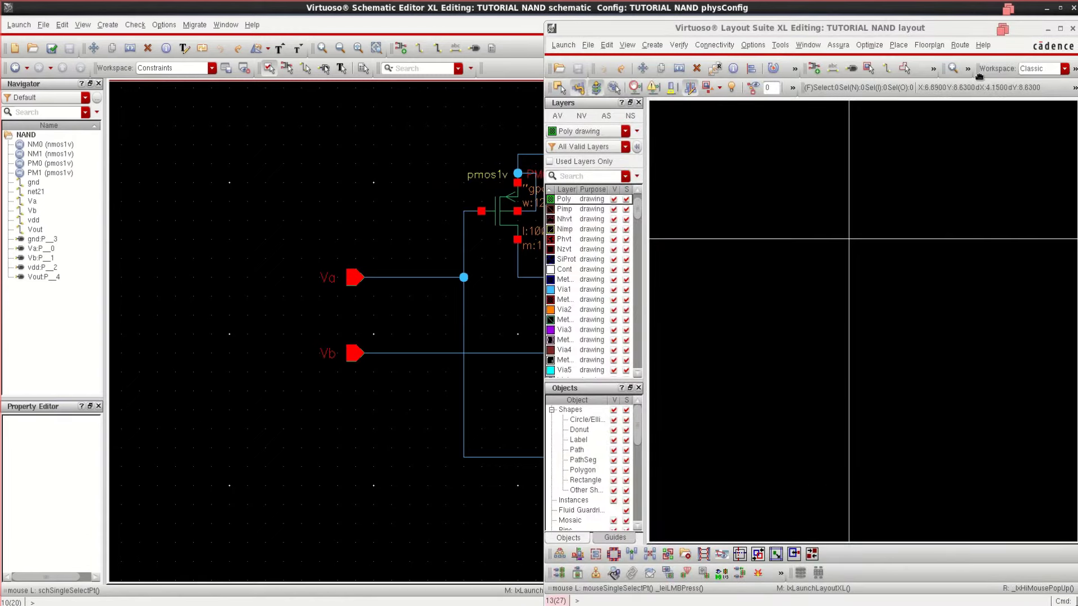
{"action": "left_click", "coordinate": [1059, 28]}
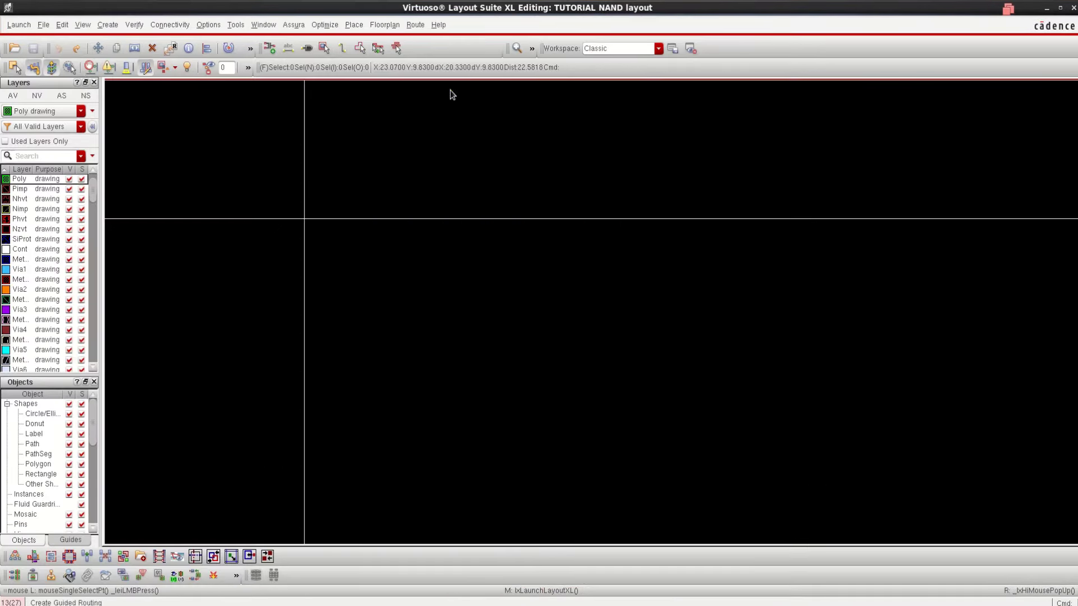
{"action": "key", "text": "f"}
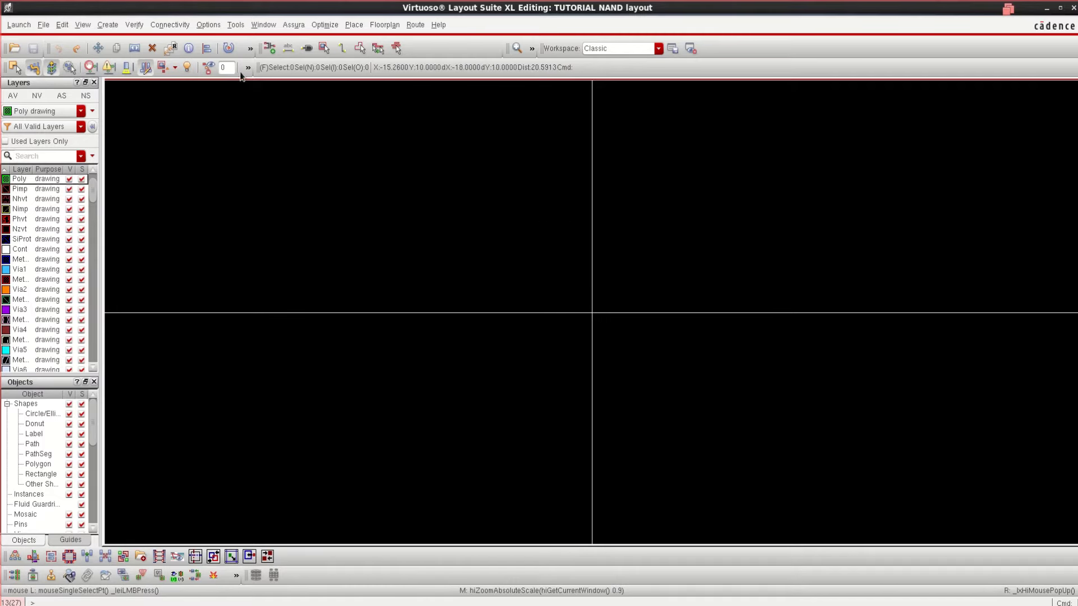
Step: Check the X and Y snap spacing and the start and stop display levels in the layout display options
{"action": "left_click", "coordinate": [209, 25]}
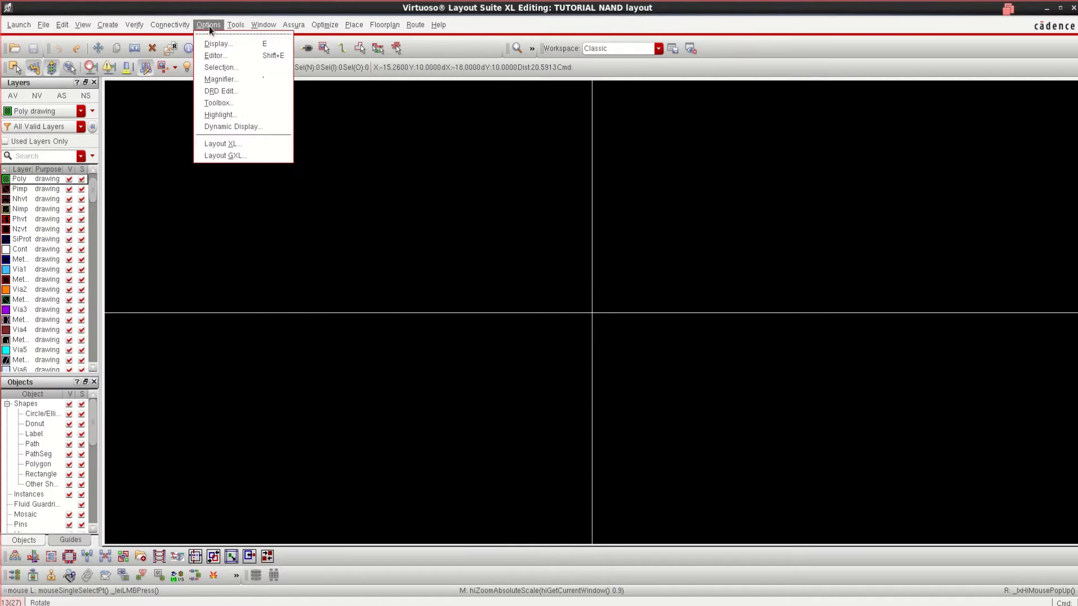
{"action": "left_click", "coordinate": [242, 45]}
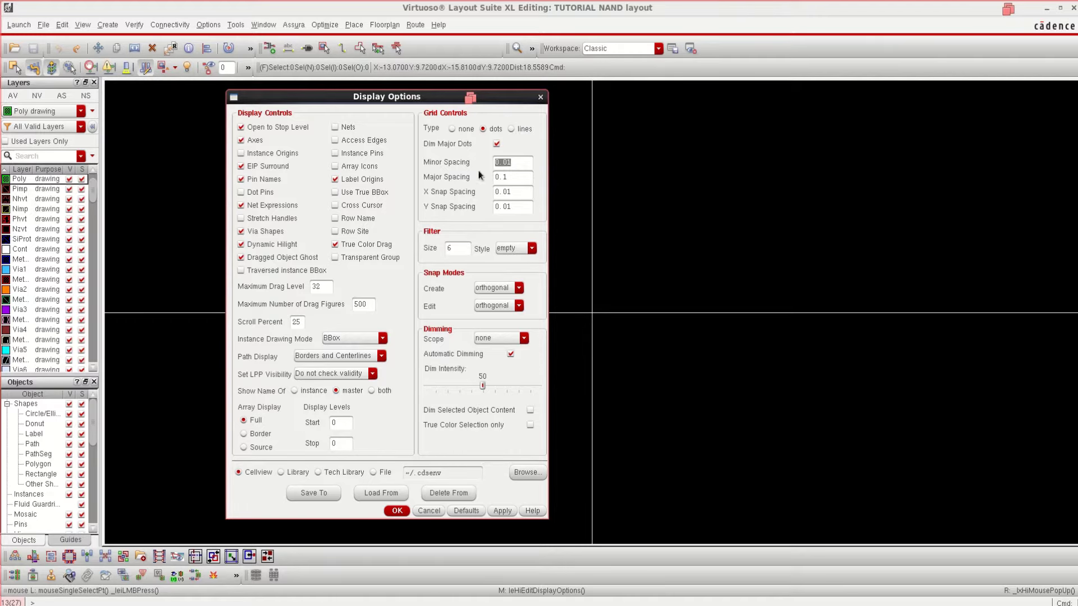
{"action": "left_click_drag", "start_coordinate": [519, 191], "coordinate": [492, 206]}
{"action": "left_click_drag", "start_coordinate": [339, 425], "coordinate": [317, 445]}
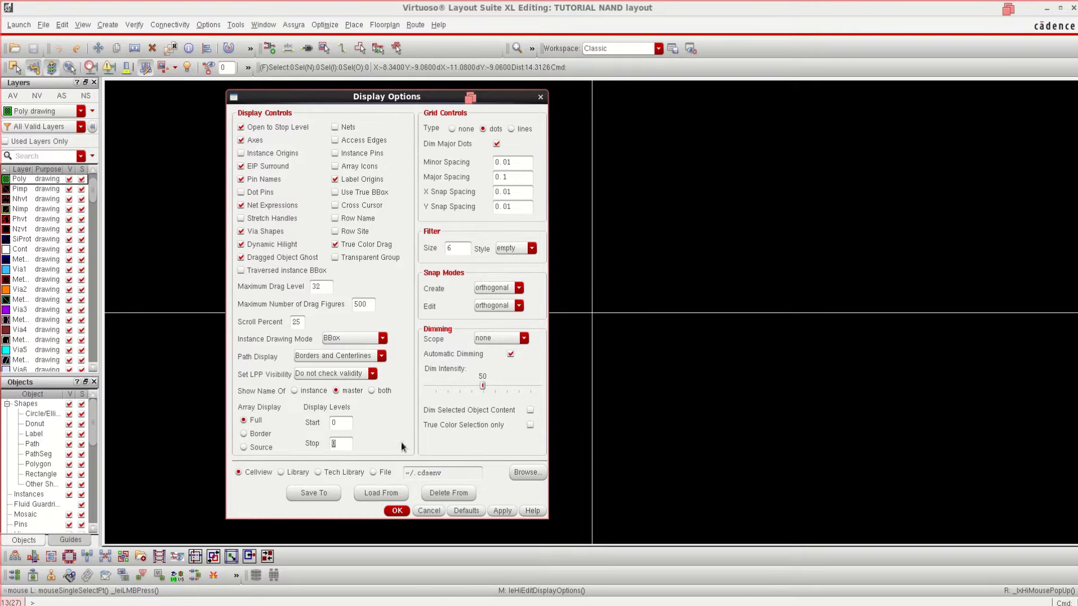
{"action": "left_click", "coordinate": [396, 511]}
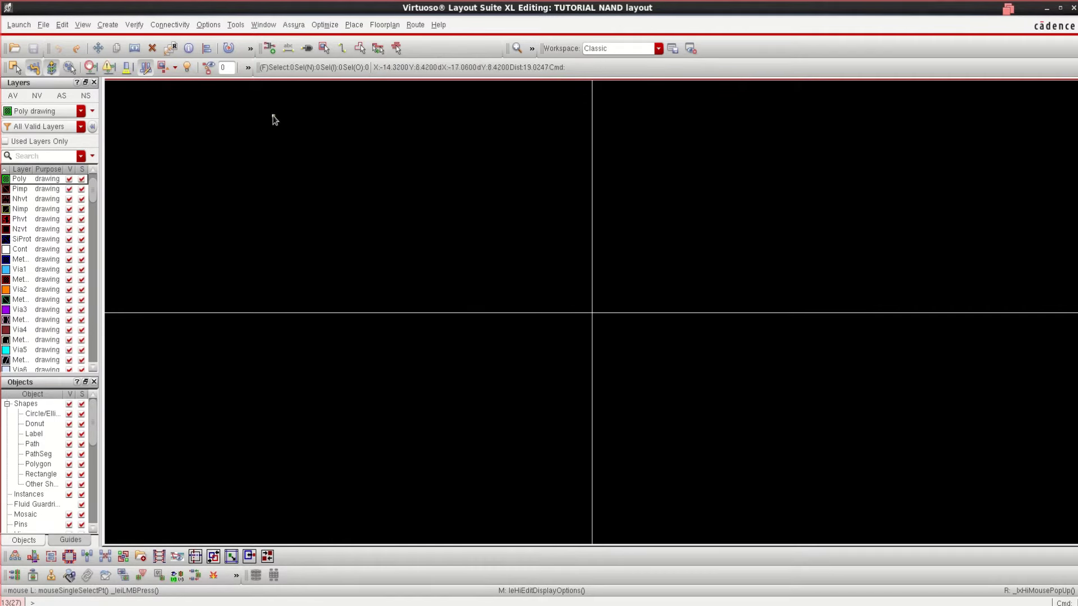
Step: Generate all instances, I/O pins and the PR boundary from the source schematic with minimum separation 1, and display the devices at full hierarchy depth
{"action": "left_click", "coordinate": [168, 27]}
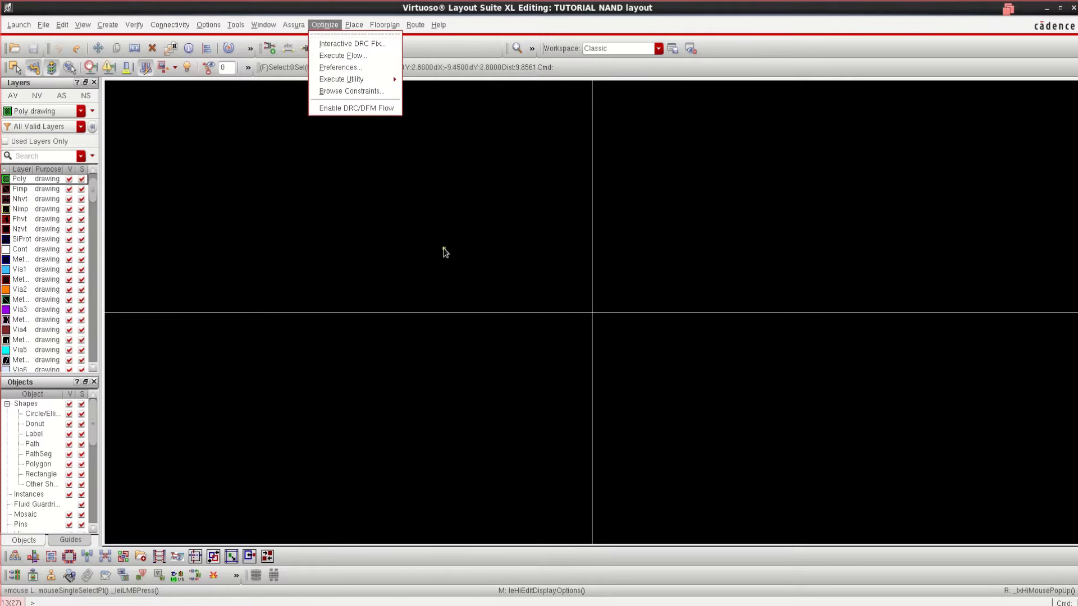
{"action": "left_click", "coordinate": [443, 247]}
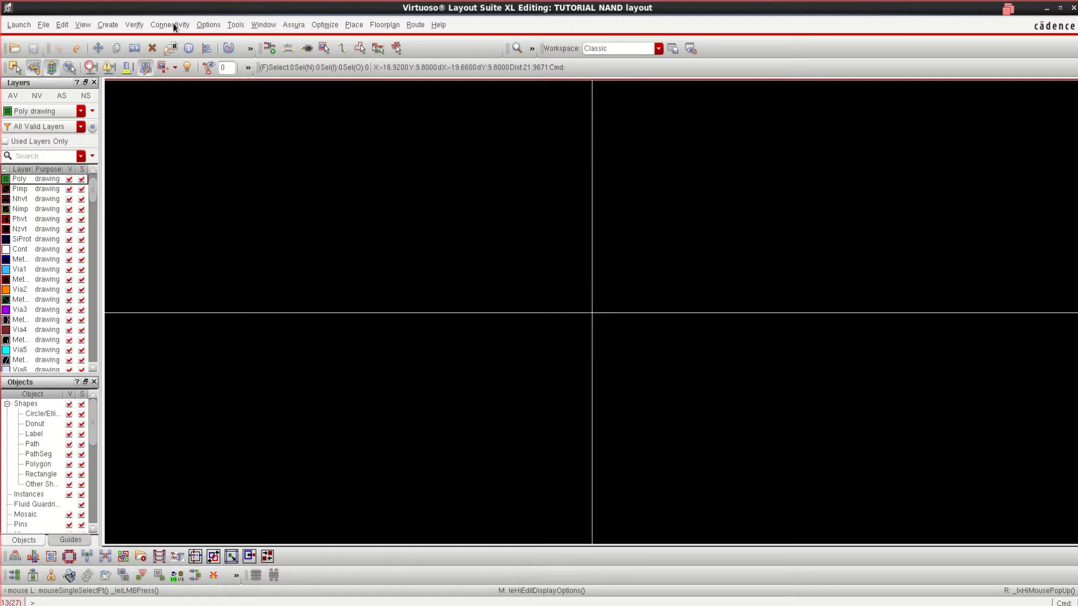
{"action": "left_click", "coordinate": [170, 25]}
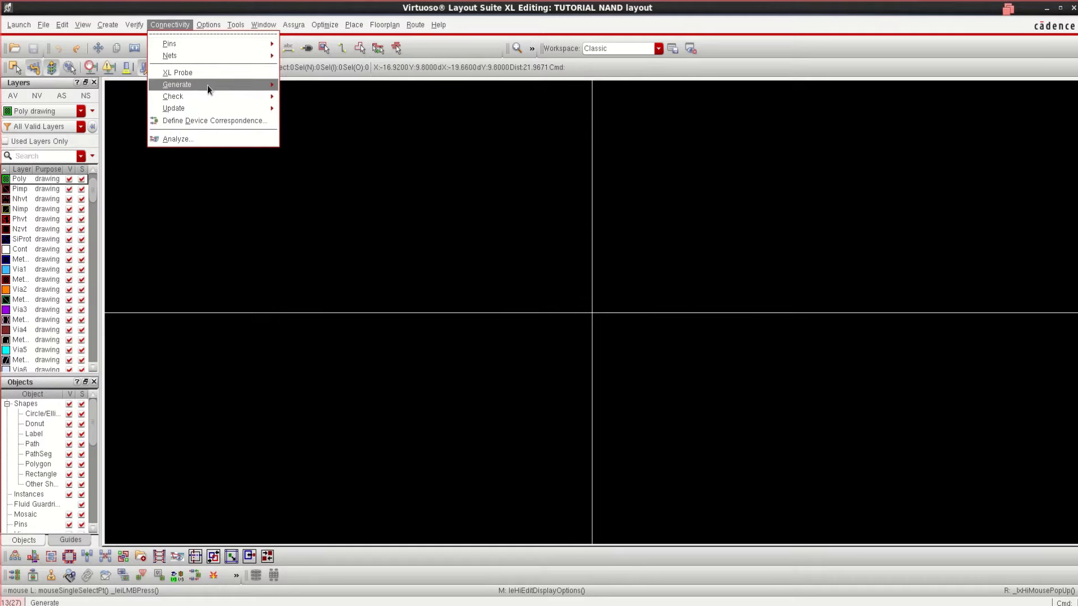
{"action": "mouse_move", "coordinate": [210, 82]}
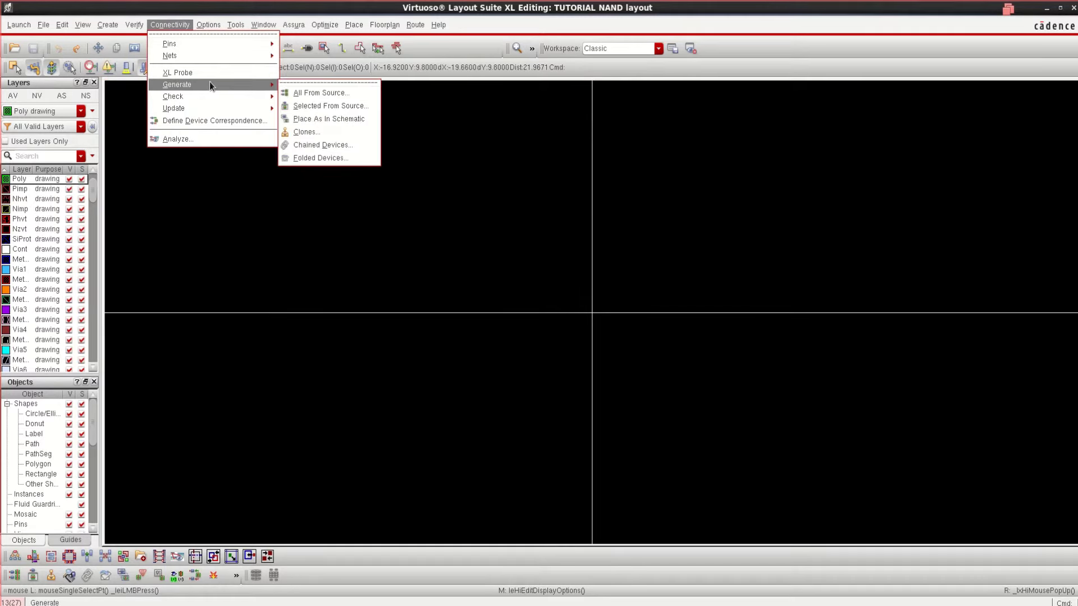
{"action": "left_click", "coordinate": [365, 92]}
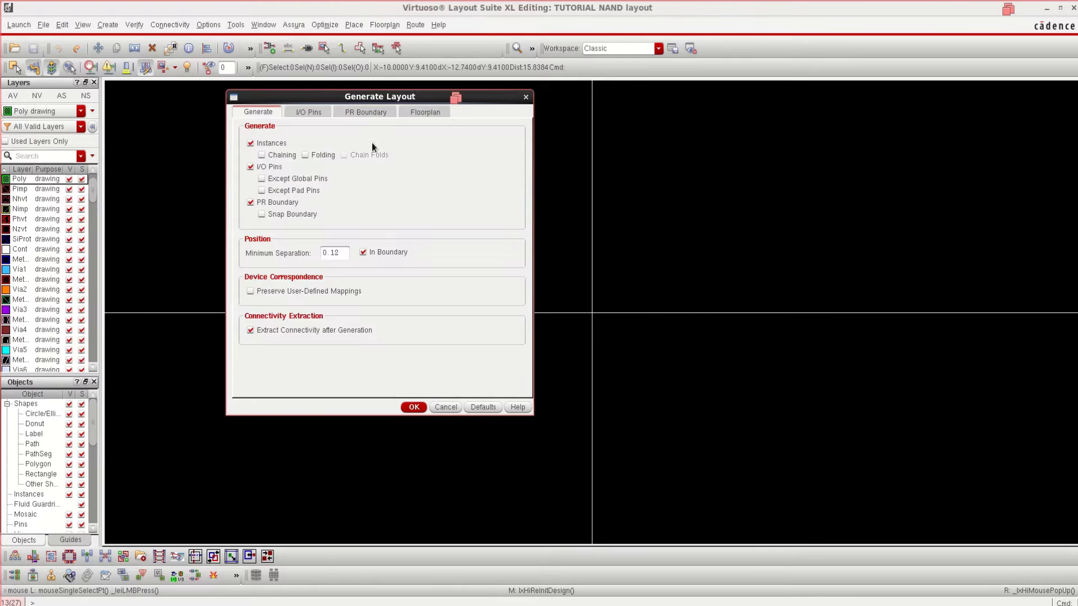
{"action": "left_click_drag", "start_coordinate": [369, 92], "coordinate": [409, 94]}
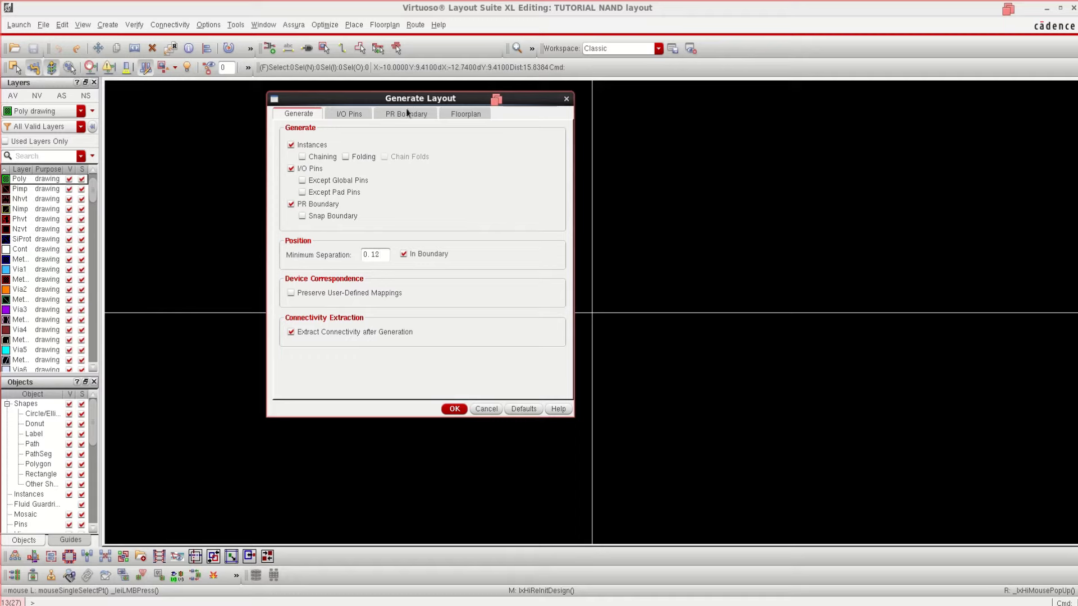
{"action": "left_click", "coordinate": [349, 115]}
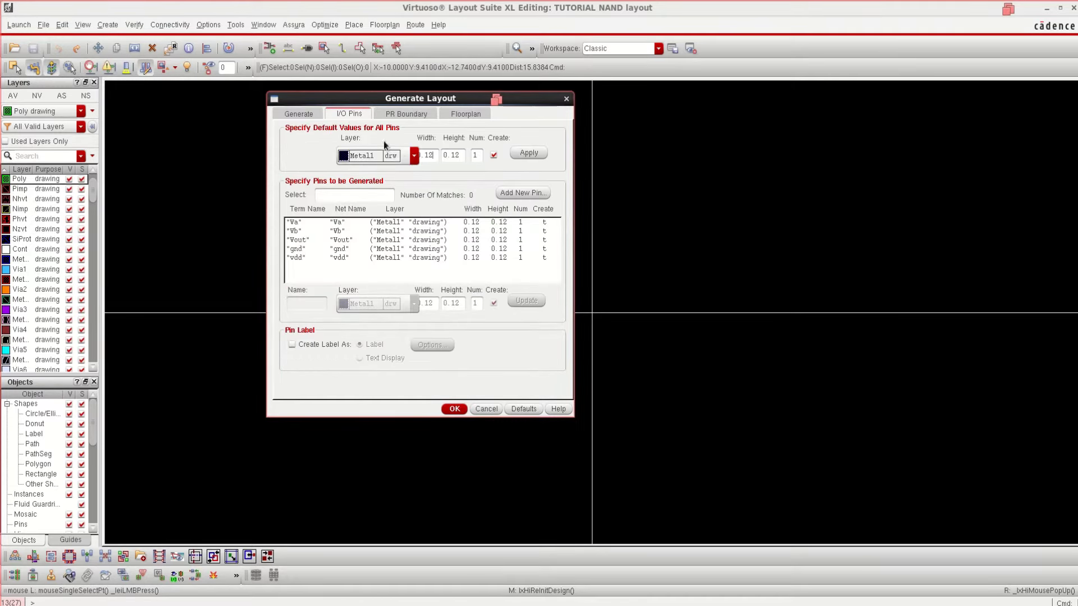
{"action": "left_click", "coordinate": [308, 115]}
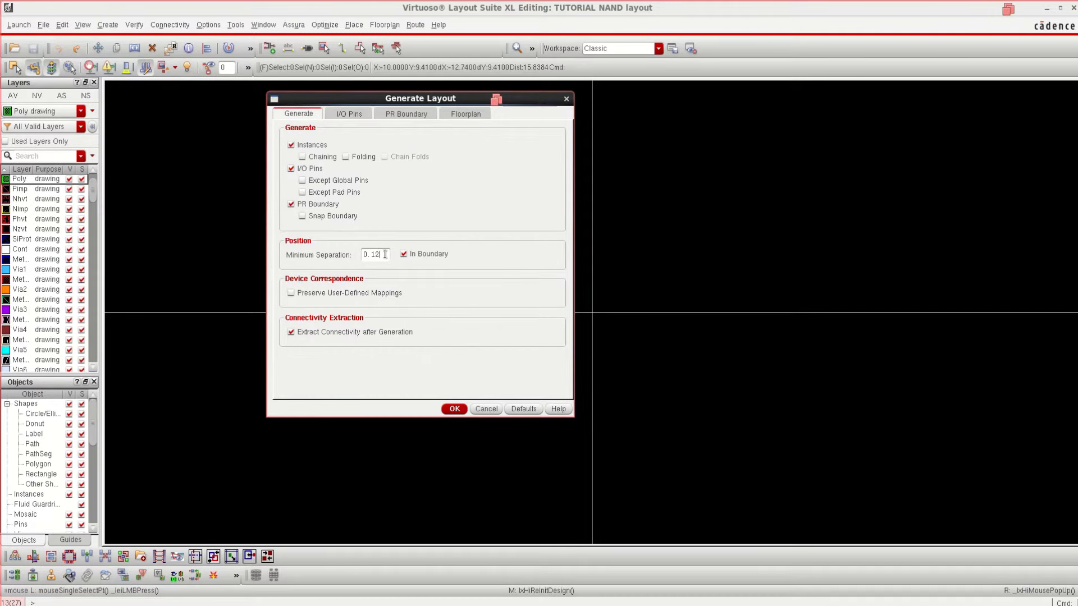
{"action": "left_click_drag", "start_coordinate": [385, 254], "coordinate": [358, 252]}
{"action": "type", "text": "1"}
{"action": "left_click", "coordinate": [454, 410]}
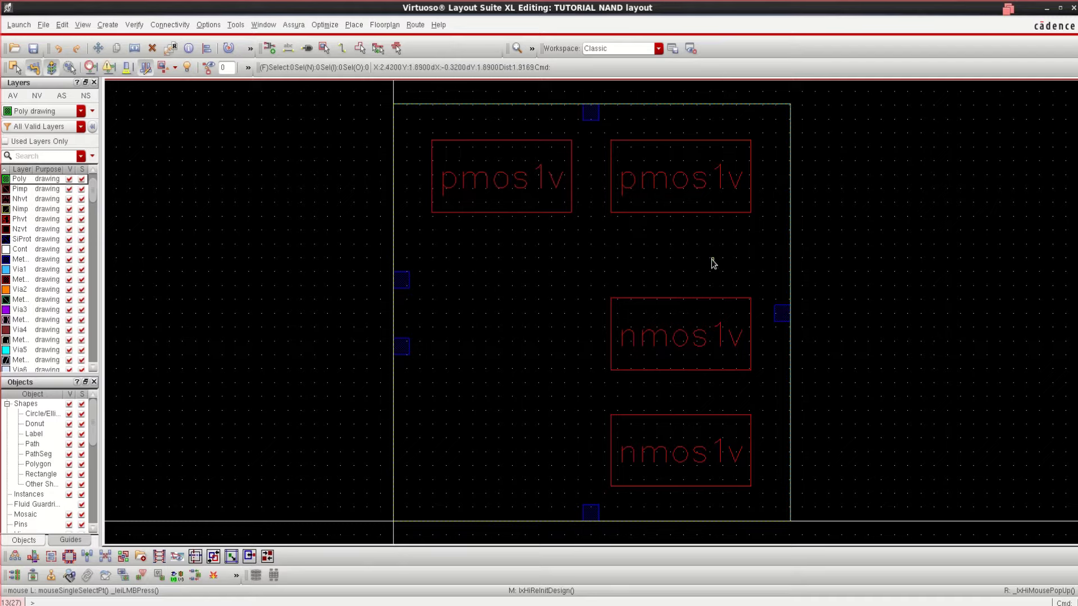
{"action": "key", "text": "shift+f"}
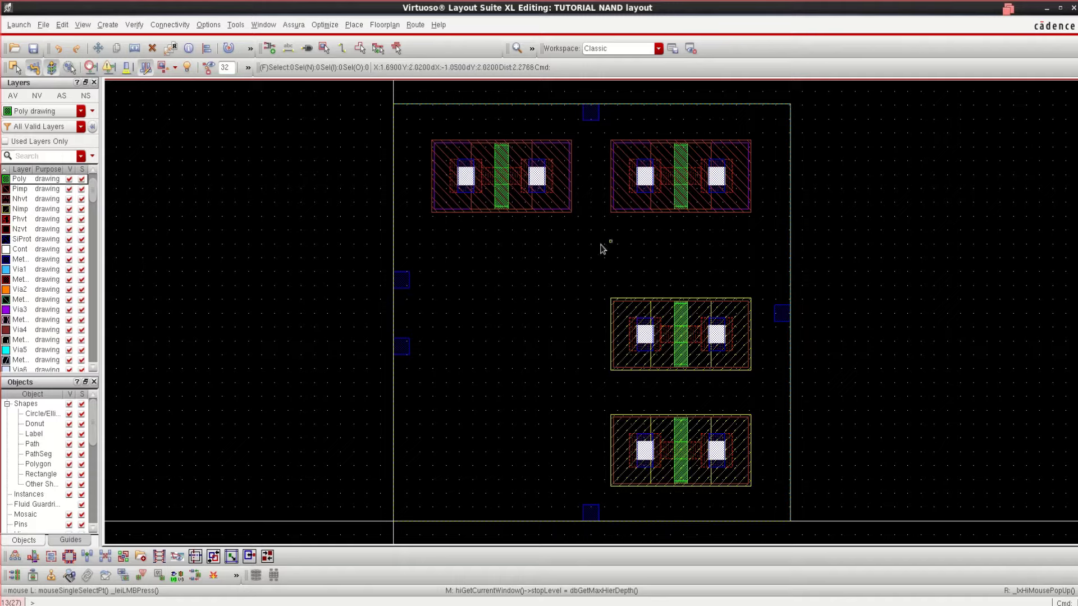
Step: Move both PMOS devices slightly down from the upper boundary edge, keeping them aligned with each other
{"action": "left_click", "coordinate": [652, 183]}
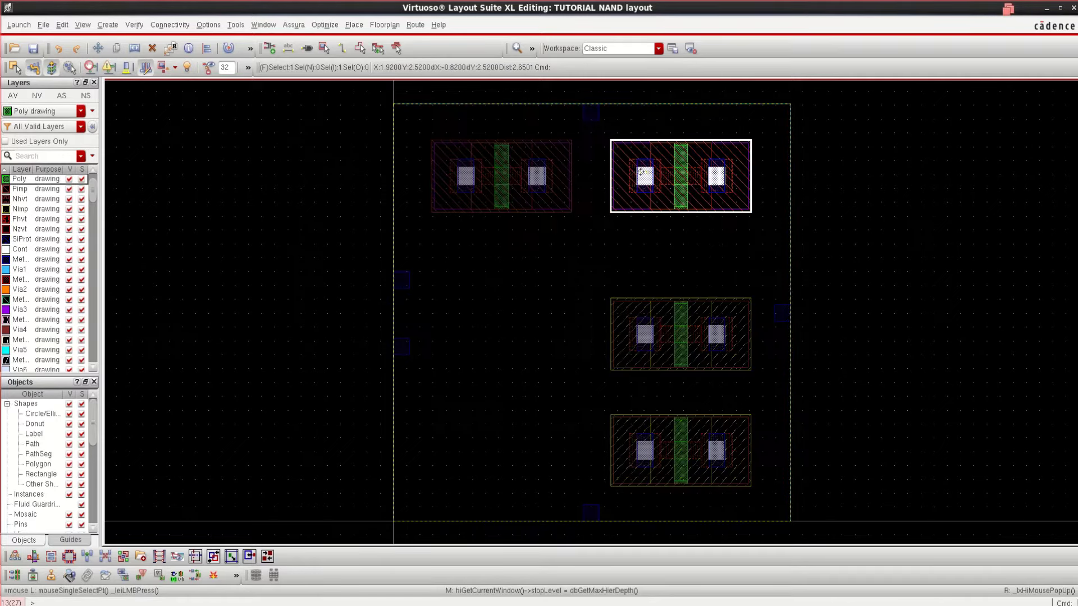
{"action": "left_click", "coordinate": [533, 179]}
{"action": "key", "text": "m"}
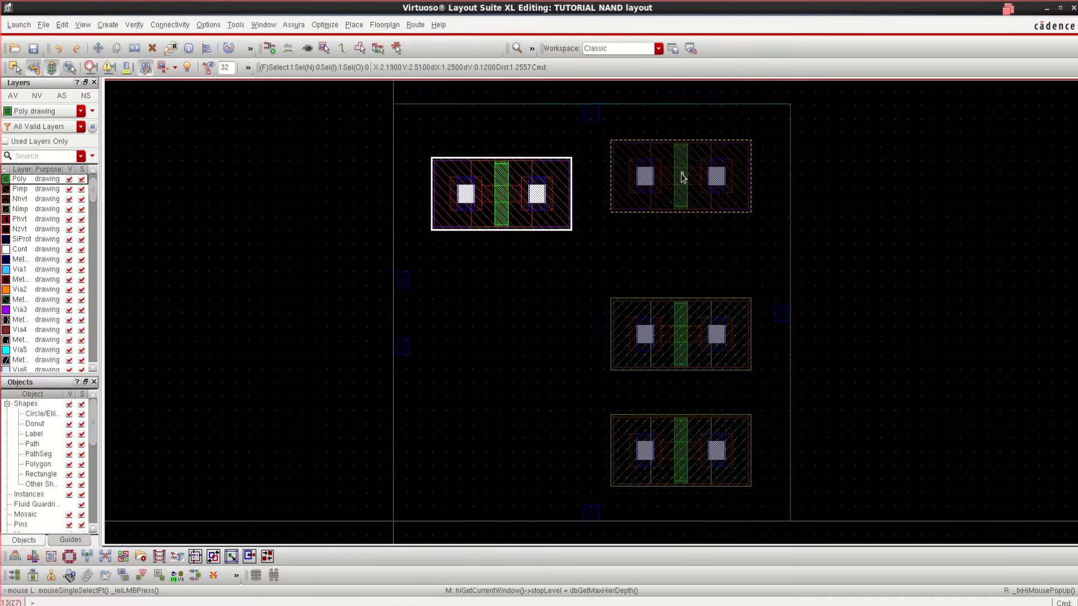
{"action": "key", "text": "Escape"}
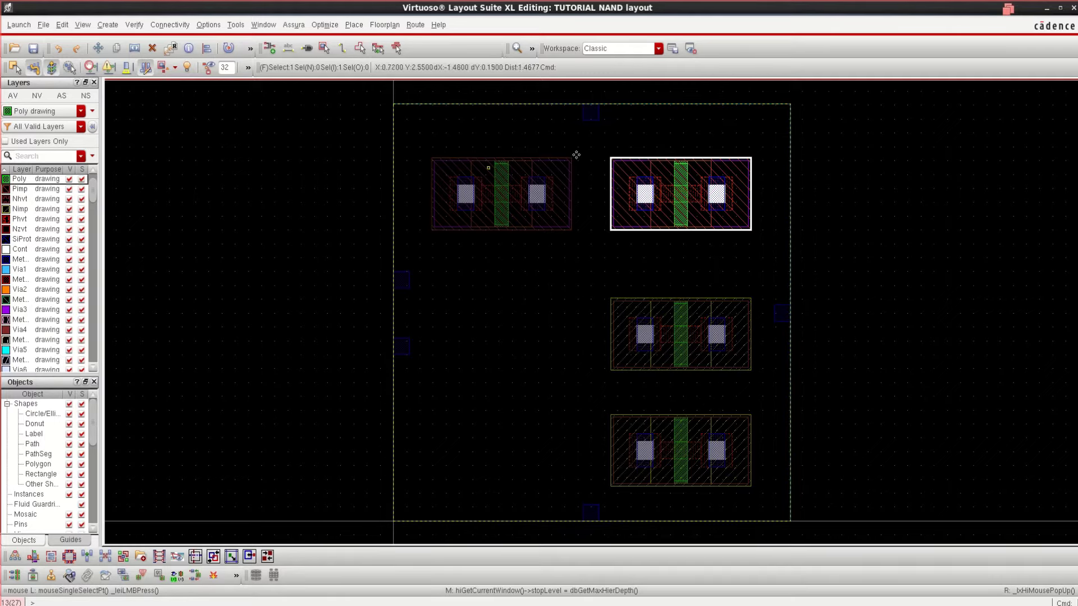
Step: Restore the layout and schematic windows, then place the schematic beside the layout at full screen height with the whole NAND circuit fitted
{"action": "left_click", "coordinate": [1059, 8]}
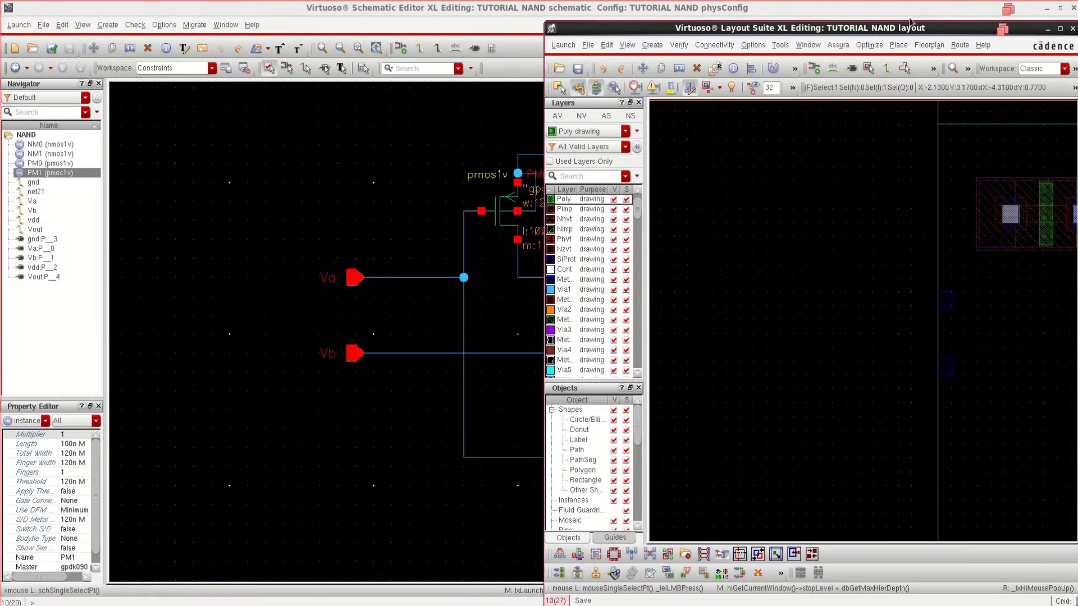
{"action": "left_click", "coordinate": [1061, 9]}
{"action": "left_click", "coordinate": [1061, 8]}
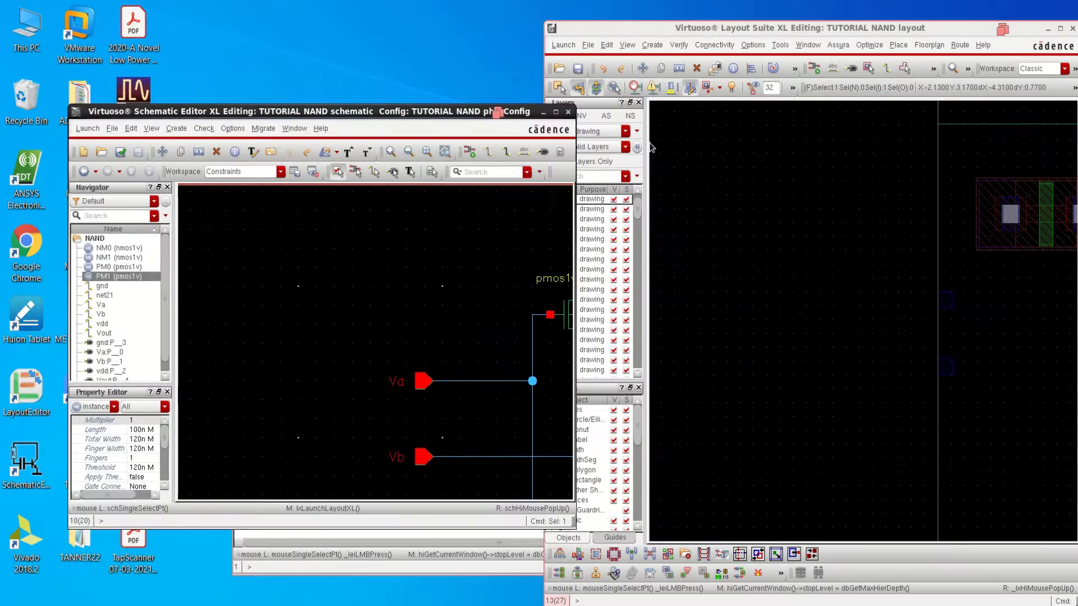
{"action": "left_click_drag", "start_coordinate": [465, 118], "coordinate": [430, 87]}
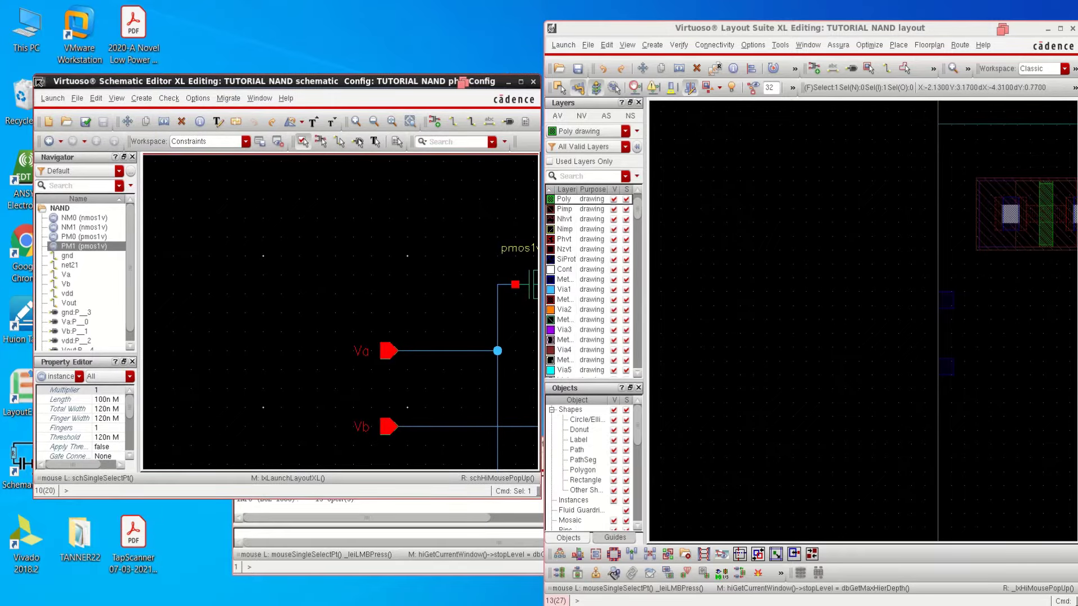
{"action": "left_click_drag", "start_coordinate": [35, 78], "coordinate": [7, 8]}
{"action": "left_click", "coordinate": [280, 185]}
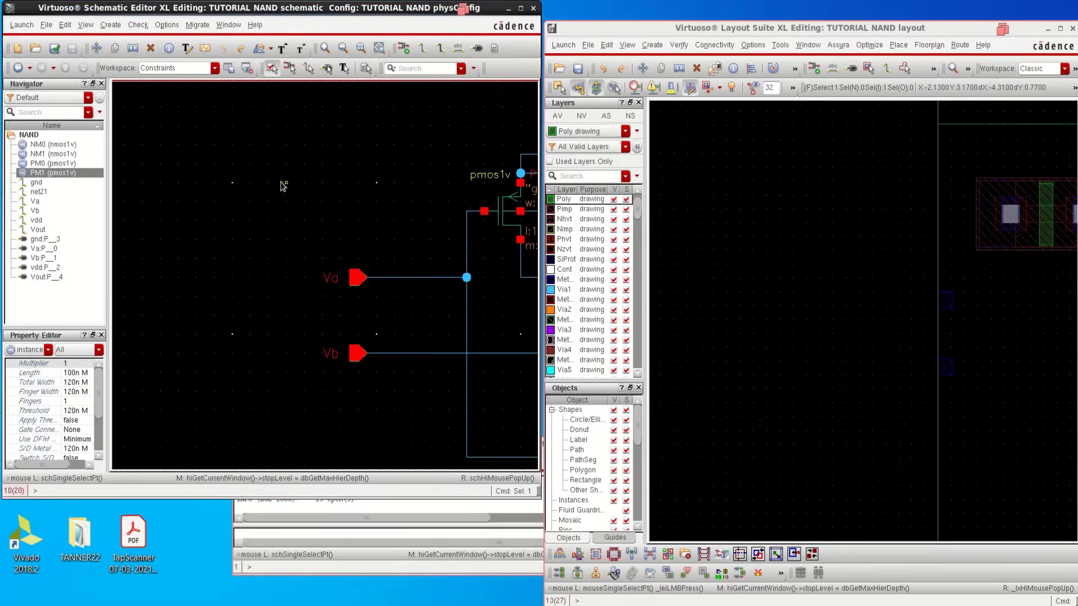
{"action": "key", "text": "f"}
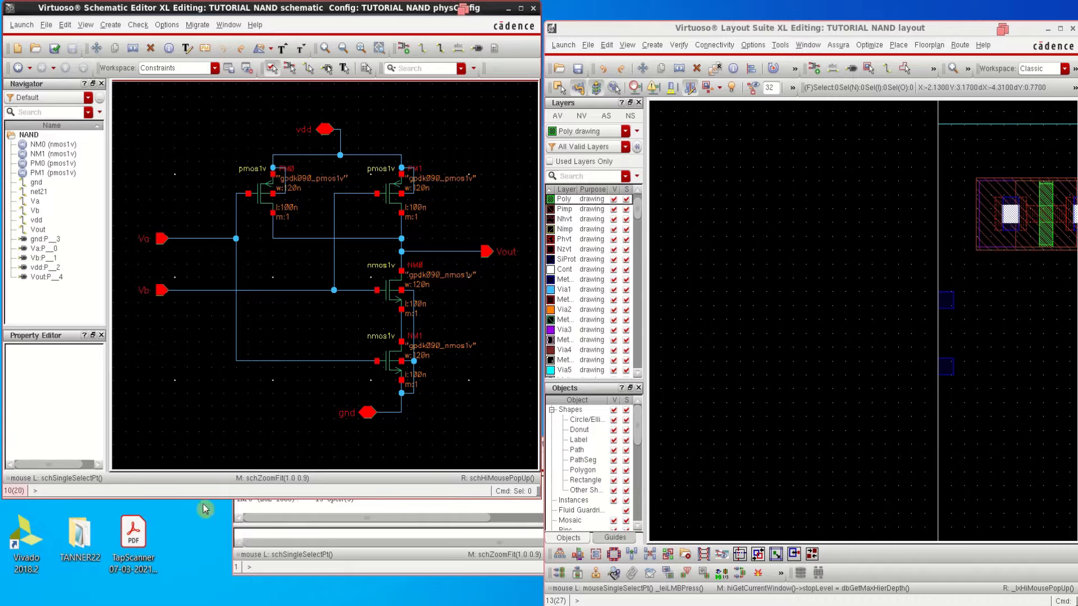
{"action": "left_click_drag", "start_coordinate": [193, 494], "coordinate": [183, 600]}
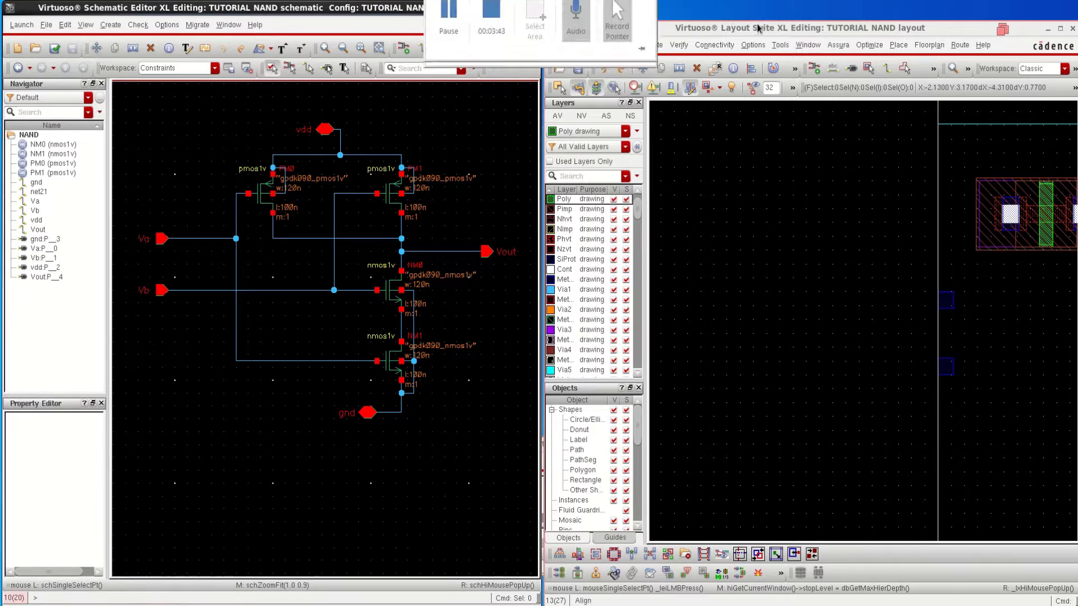
Step: Align the layout window with the top of the schematic window, widen it slightly, and fit the entire NAND layout in it
{"action": "left_click_drag", "start_coordinate": [755, 25], "coordinate": [754, 4]}
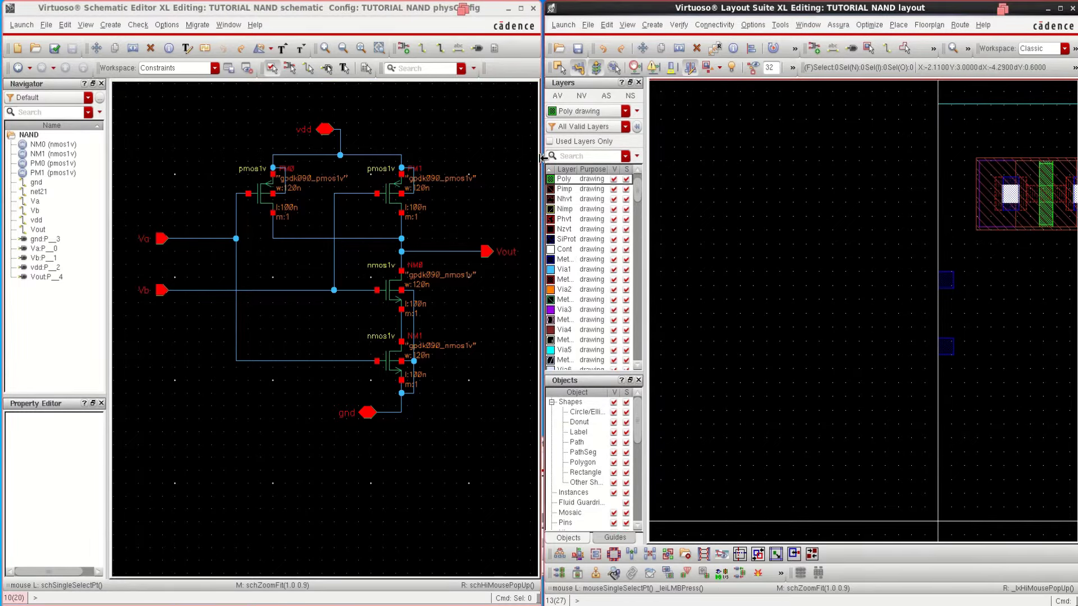
{"action": "left_click_drag", "start_coordinate": [543, 159], "coordinate": [518, 159]}
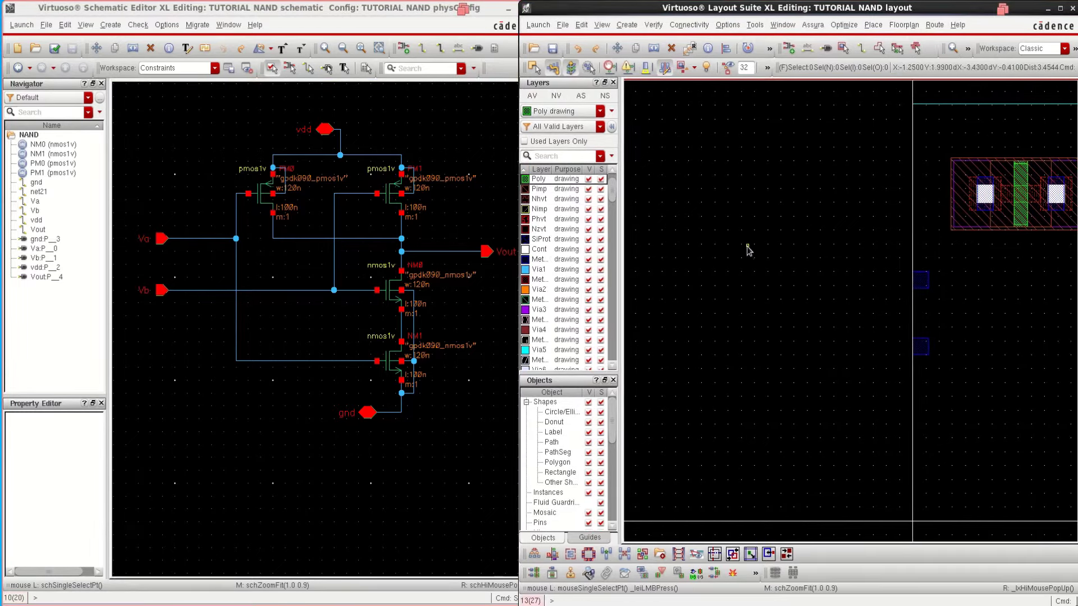
{"action": "key", "text": "f"}
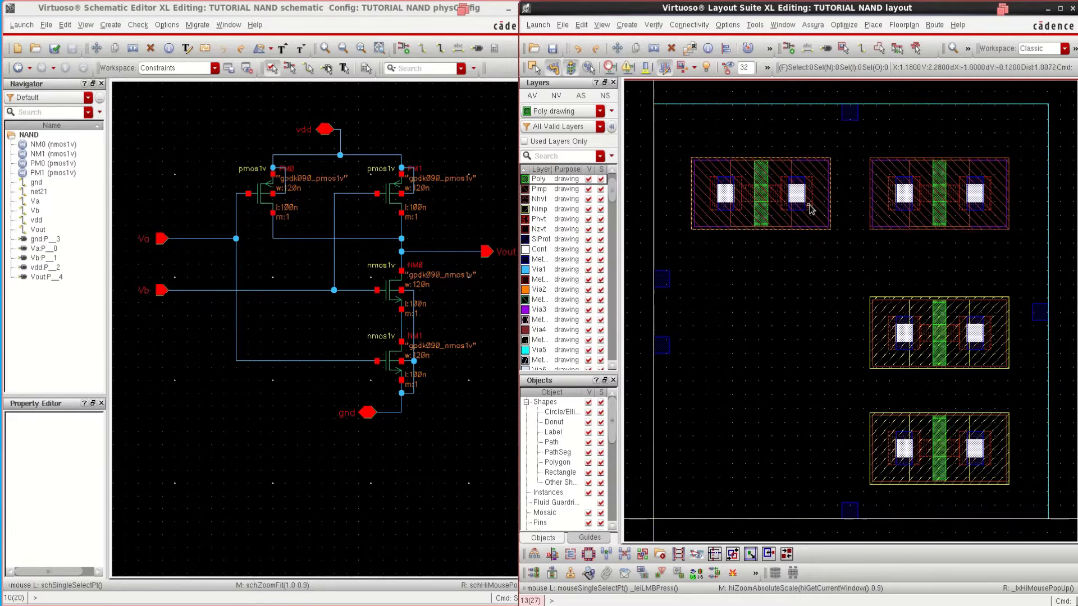
Step: Move the second PMOS horizontally against the first PMOS so they abut and share the middle source/drain contact
{"action": "left_click", "coordinate": [926, 188]}
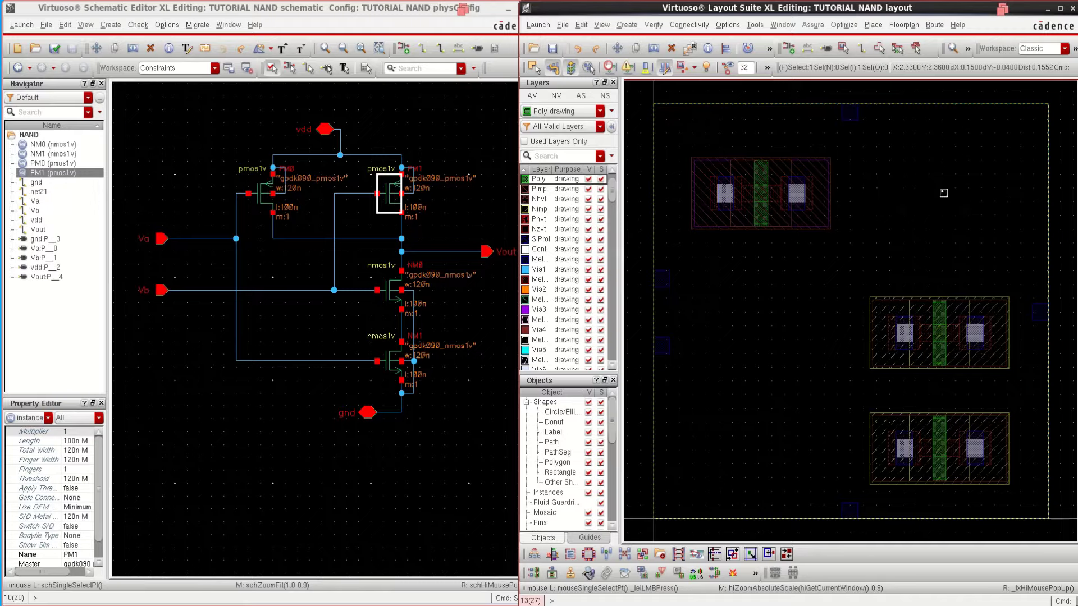
{"action": "key", "text": "m"}
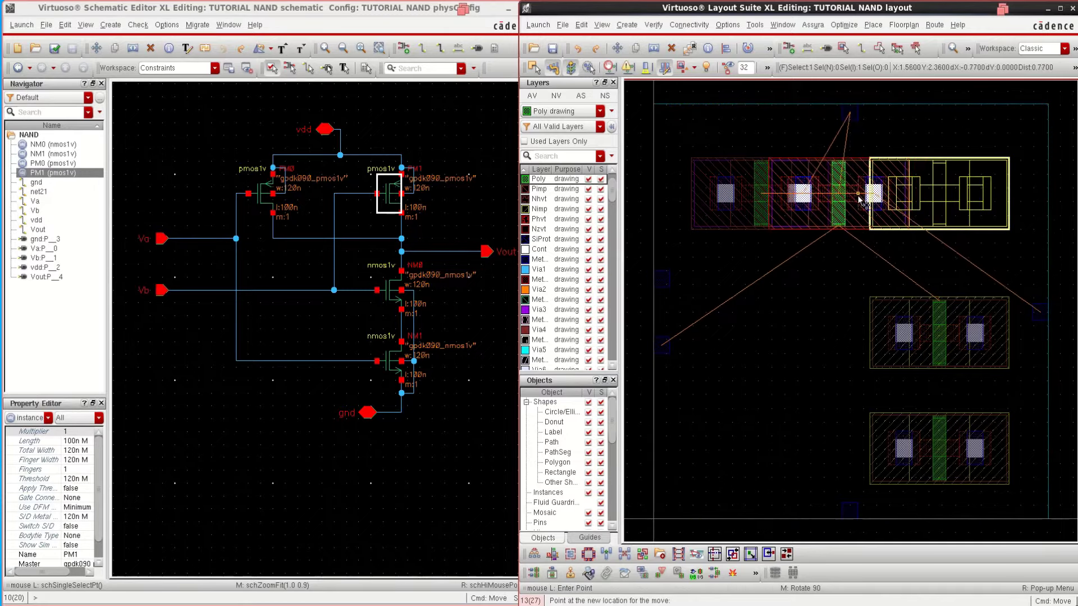
{"action": "left_click", "coordinate": [853, 199]}
{"action": "left_click", "coordinate": [951, 226]}
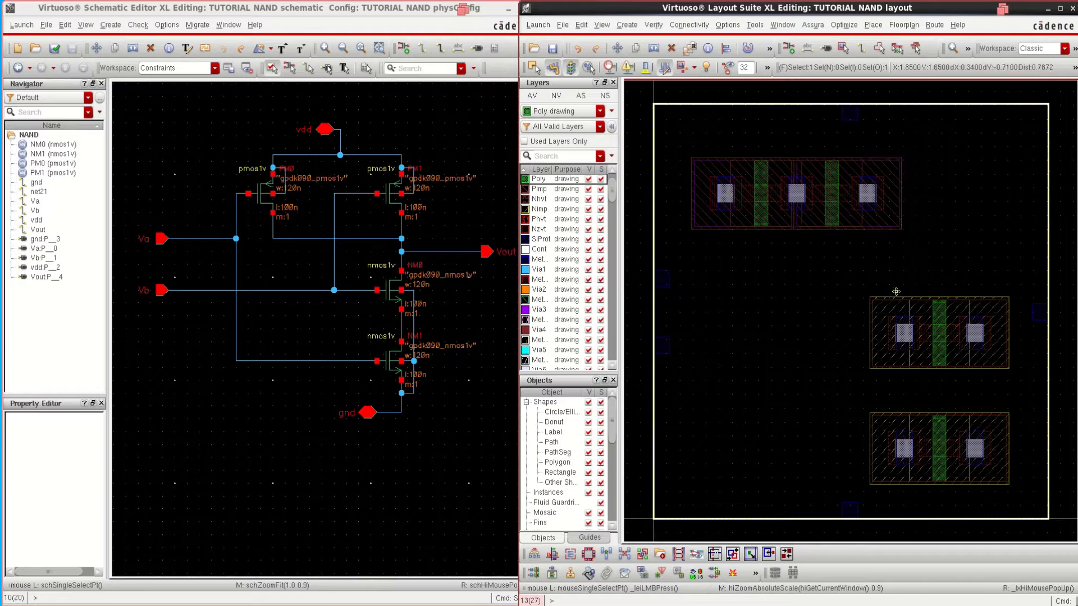
{"action": "left_click", "coordinate": [1052, 256]}
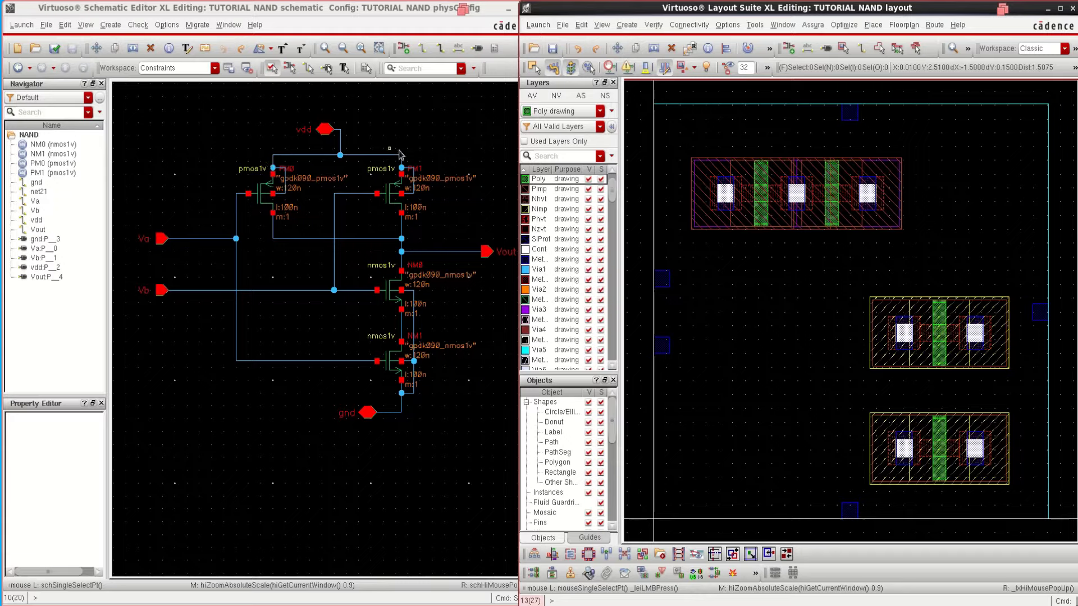
Step: Move the upper NMOS horizontally beneath the PMOS pair, aligning its gate with the second PMOS gate
{"action": "left_click", "coordinate": [928, 321]}
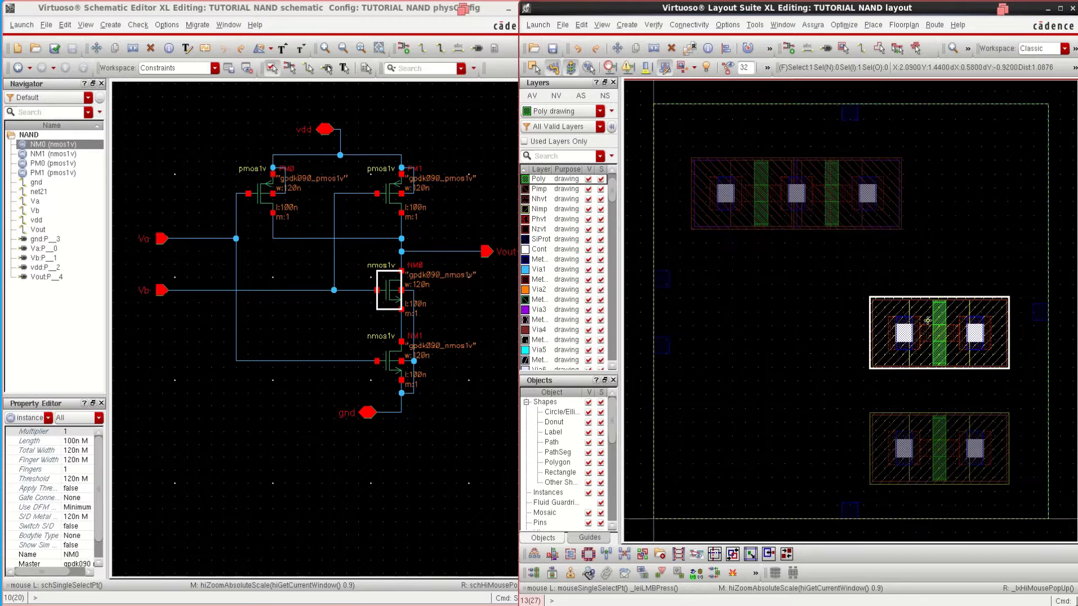
{"action": "key", "text": "m"}
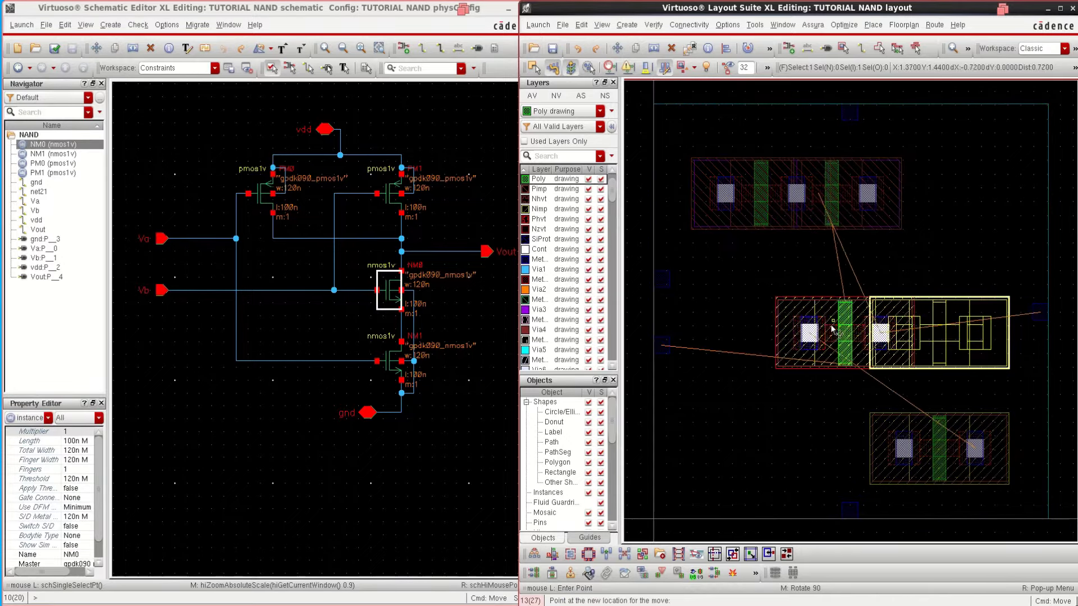
{"action": "left_click", "coordinate": [831, 329]}
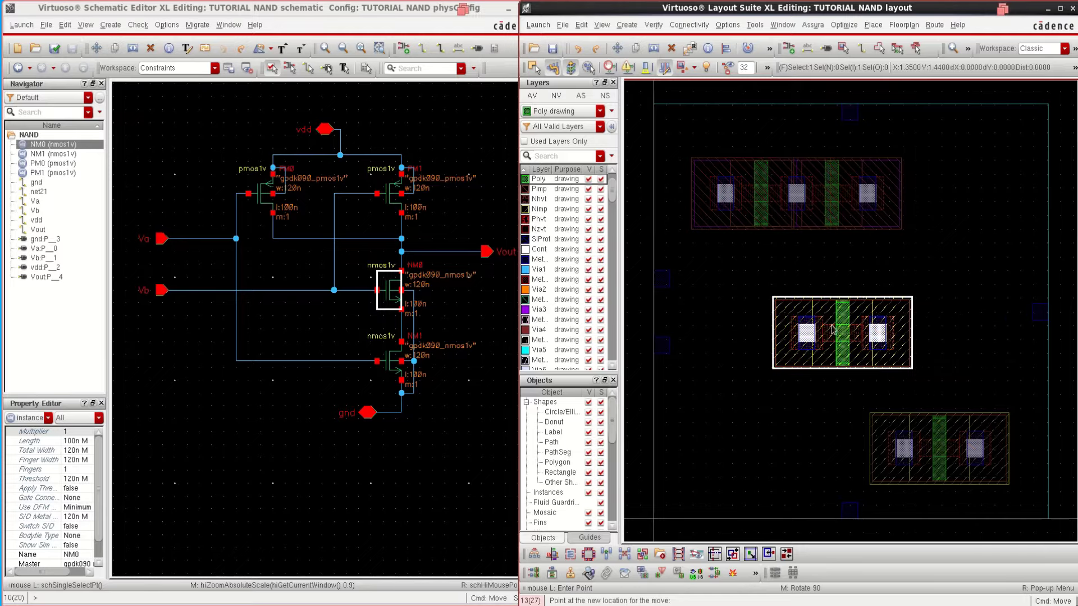
{"action": "key", "text": "m"}
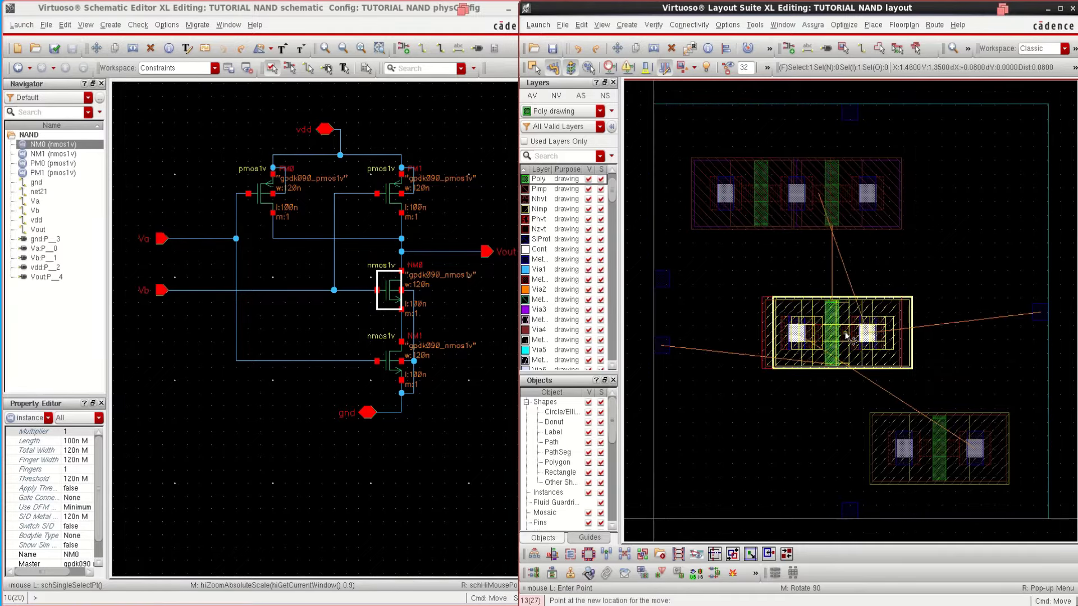
{"action": "key", "text": "Escape"}
Step: Move the lower NMOS up beside the other NMOS and abut them in one row with their gates adjacent
{"action": "left_click", "coordinate": [939, 452]}
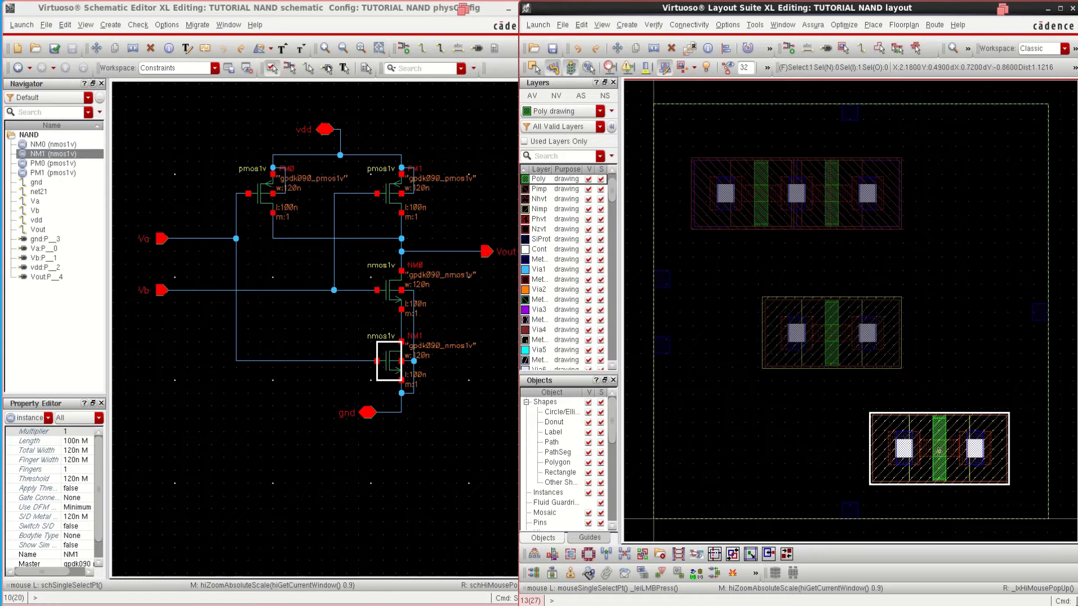
{"action": "key", "text": "m"}
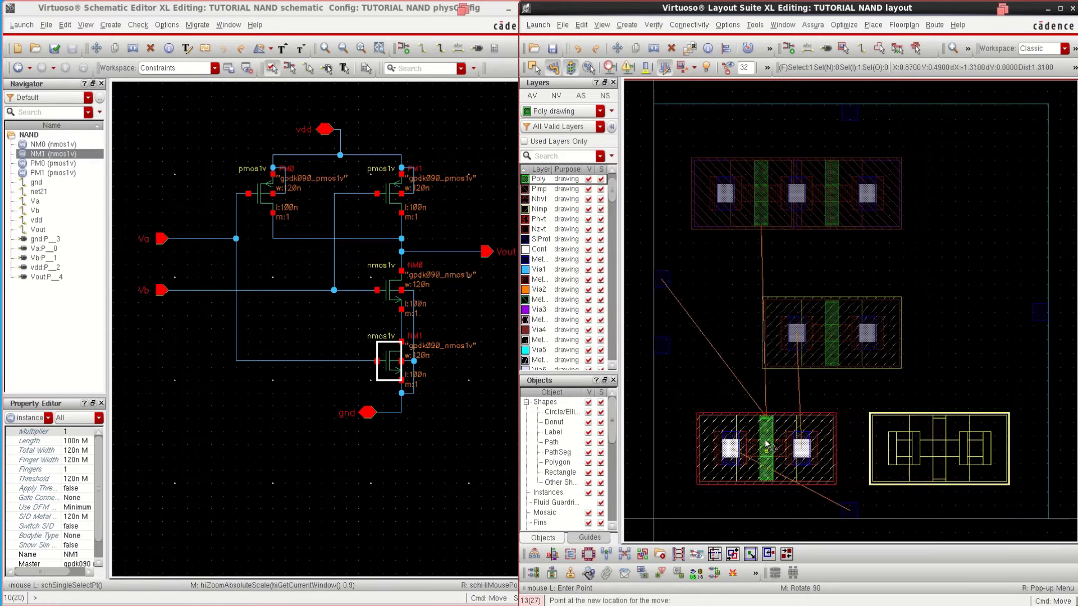
{"action": "left_click", "coordinate": [766, 444]}
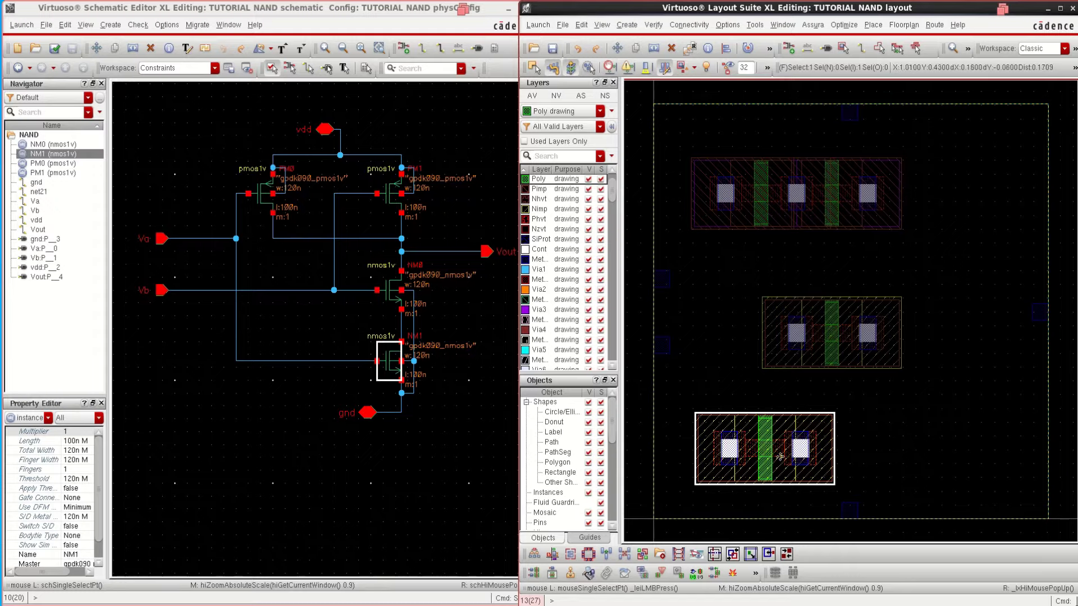
{"action": "key", "text": "m"}
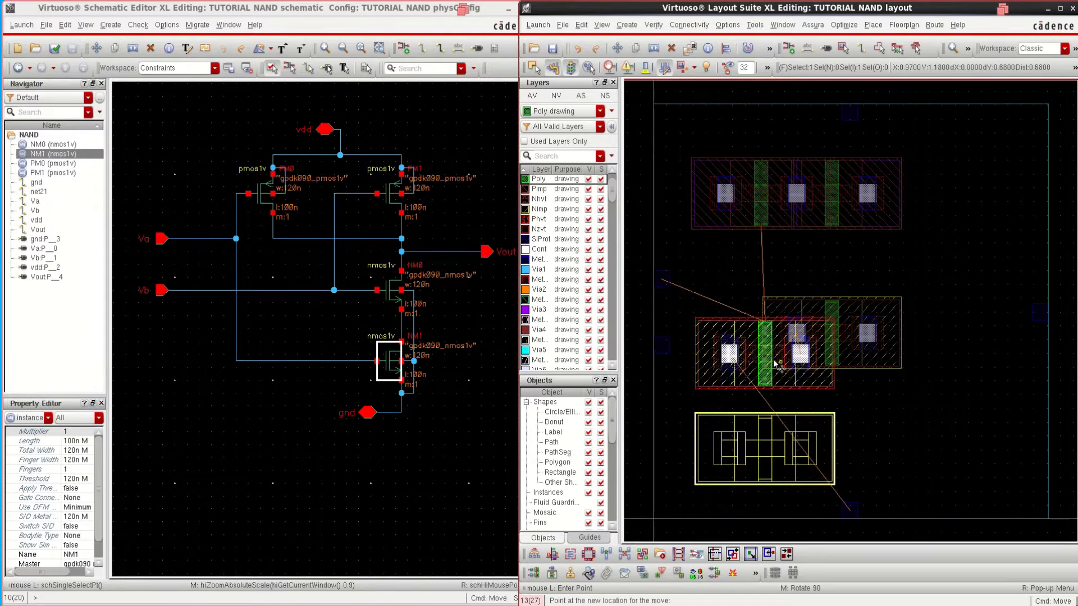
{"action": "left_click", "coordinate": [773, 347]}
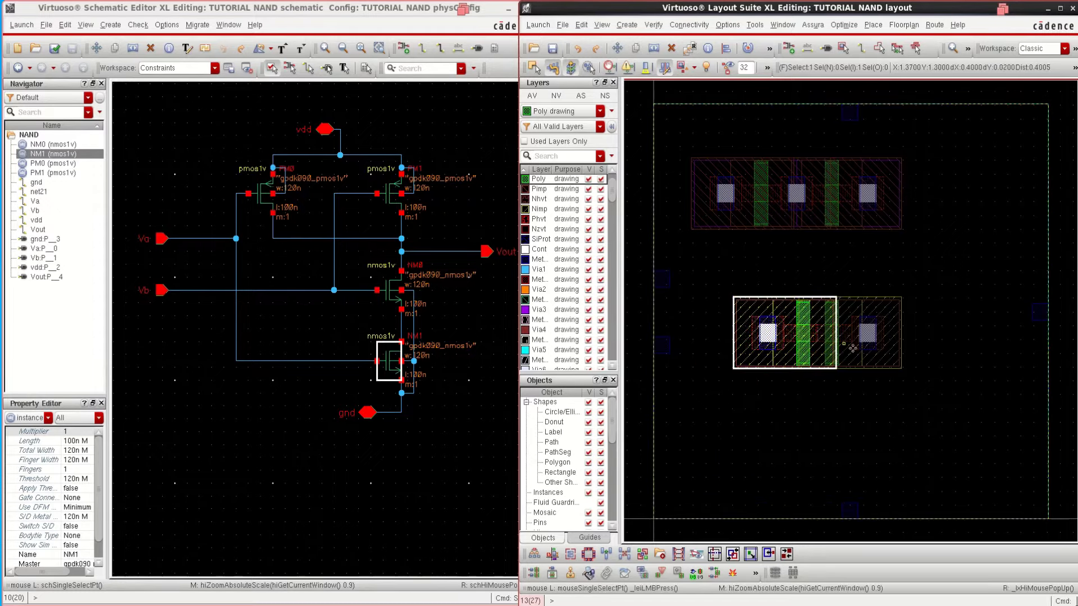
{"action": "left_click", "coordinate": [864, 321]}
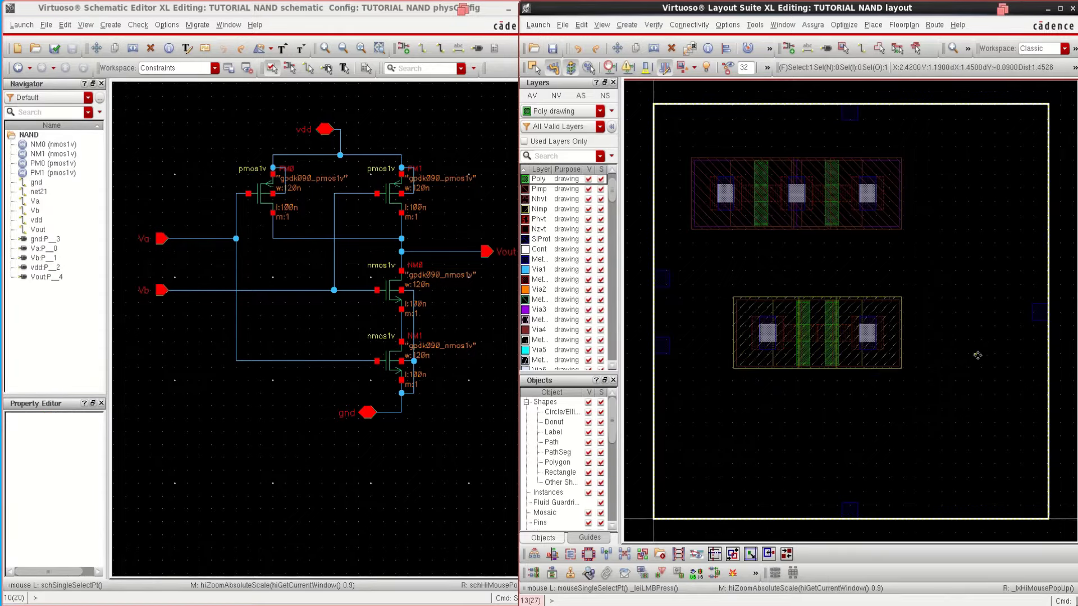
{"action": "left_click", "coordinate": [1036, 392]}
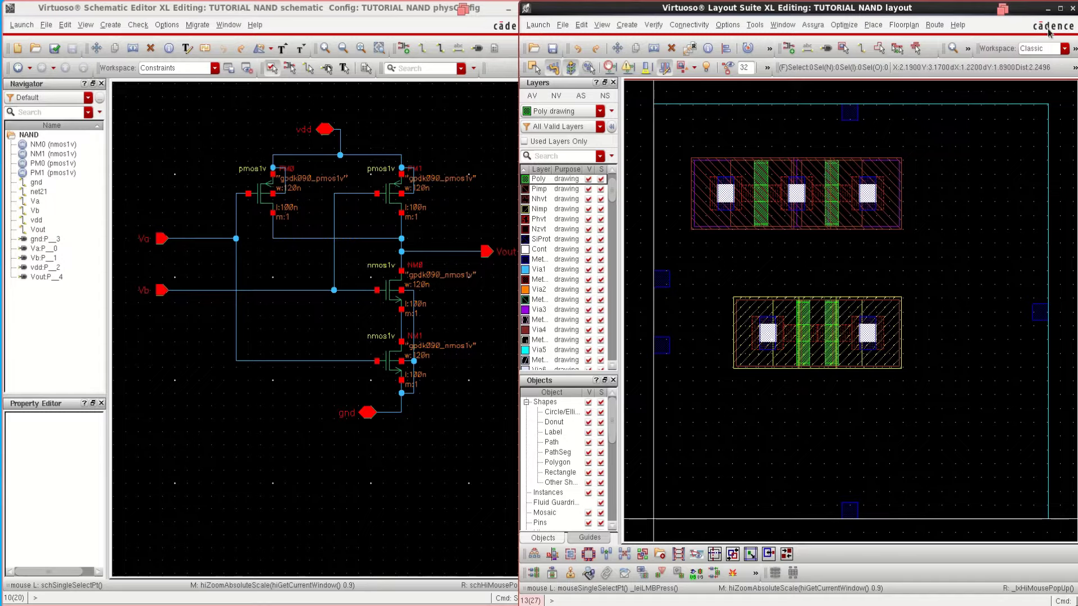
Step: Maximize the layout window, fit the cell, and move the PMOS pair right until its left edge aligns with the NMOS pair
{"action": "left_click", "coordinate": [1059, 10]}
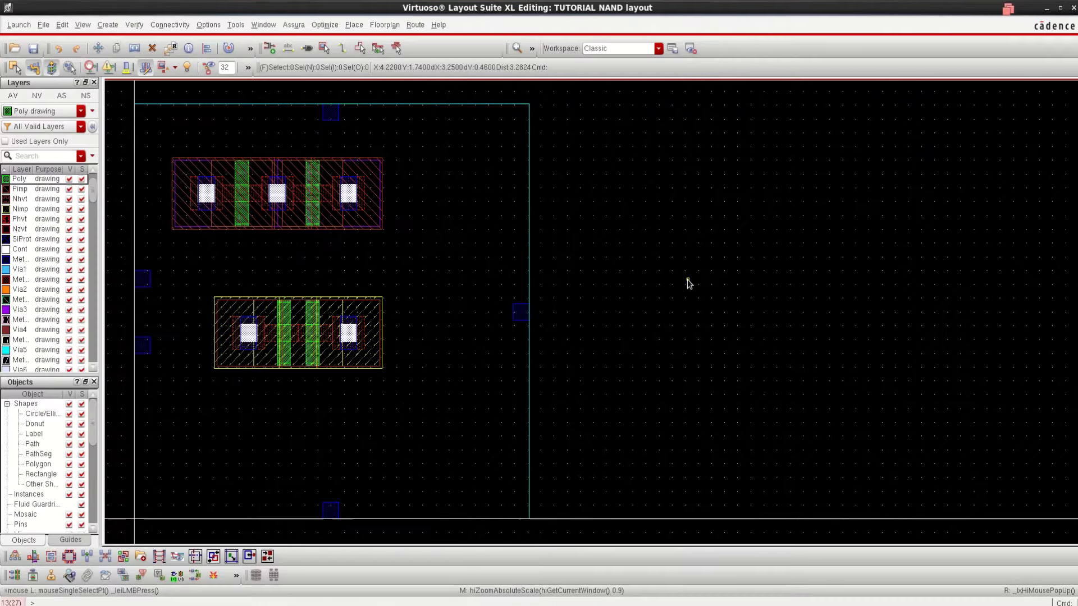
{"action": "key", "text": "f"}
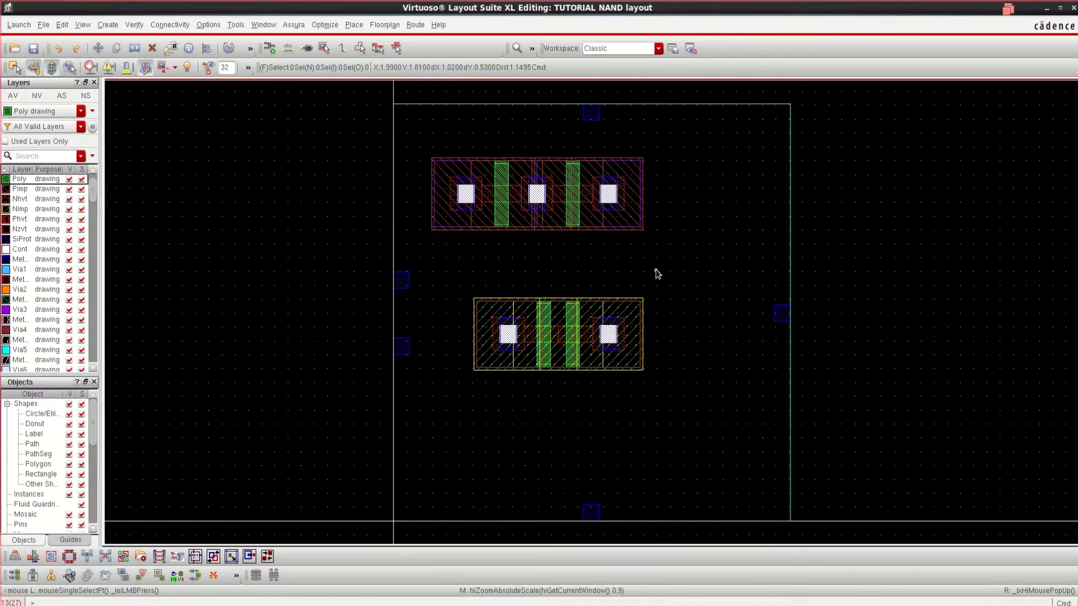
{"action": "left_click_drag", "start_coordinate": [887, 254], "coordinate": [372, 145]}
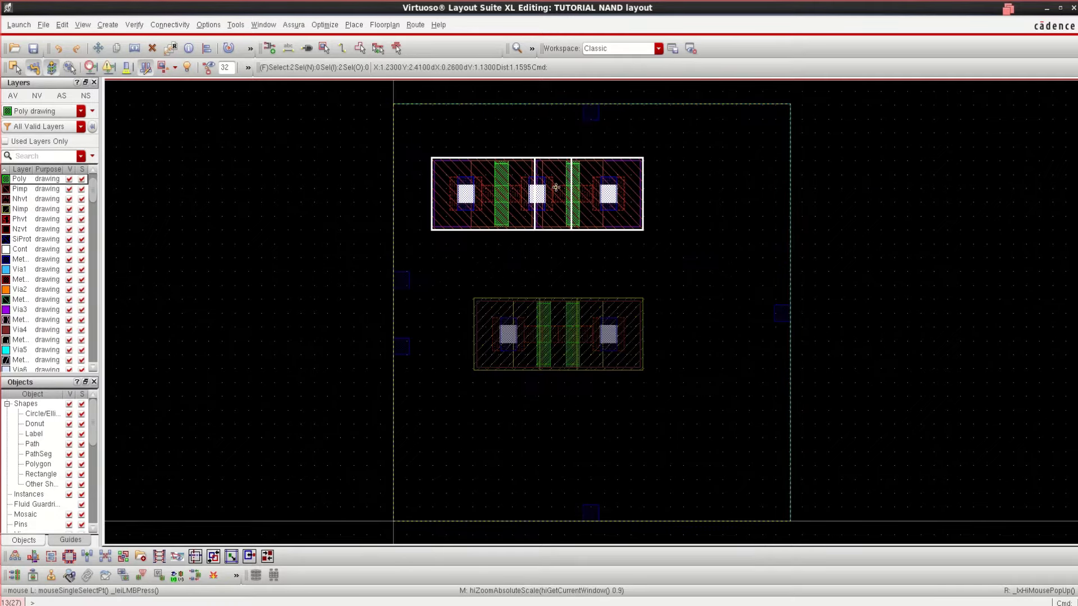
{"action": "key", "text": "m"}
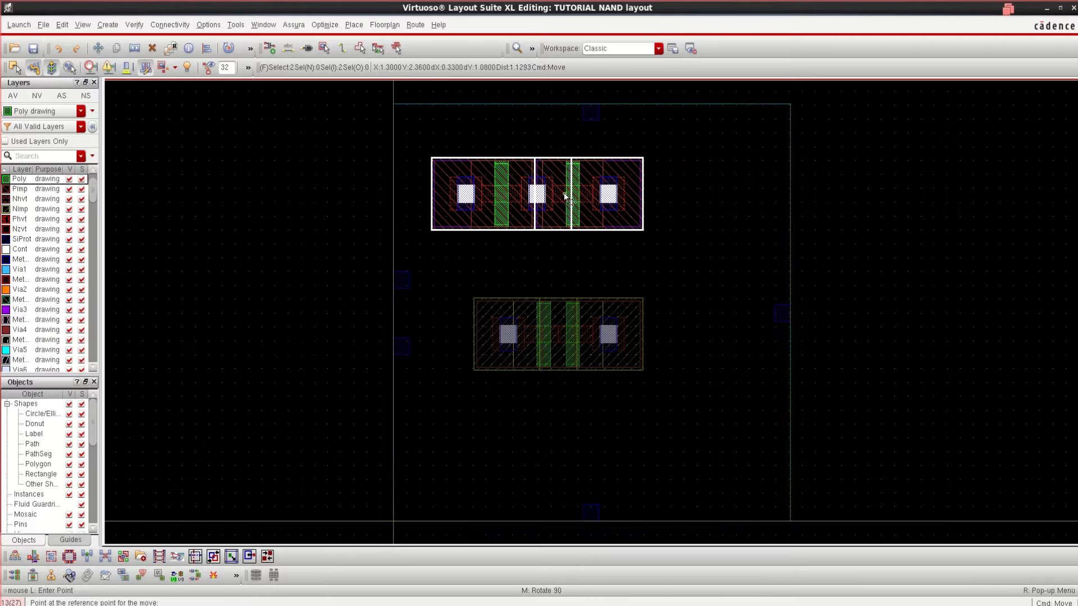
{"action": "left_click", "coordinate": [564, 195]}
{"action": "left_click", "coordinate": [607, 223]}
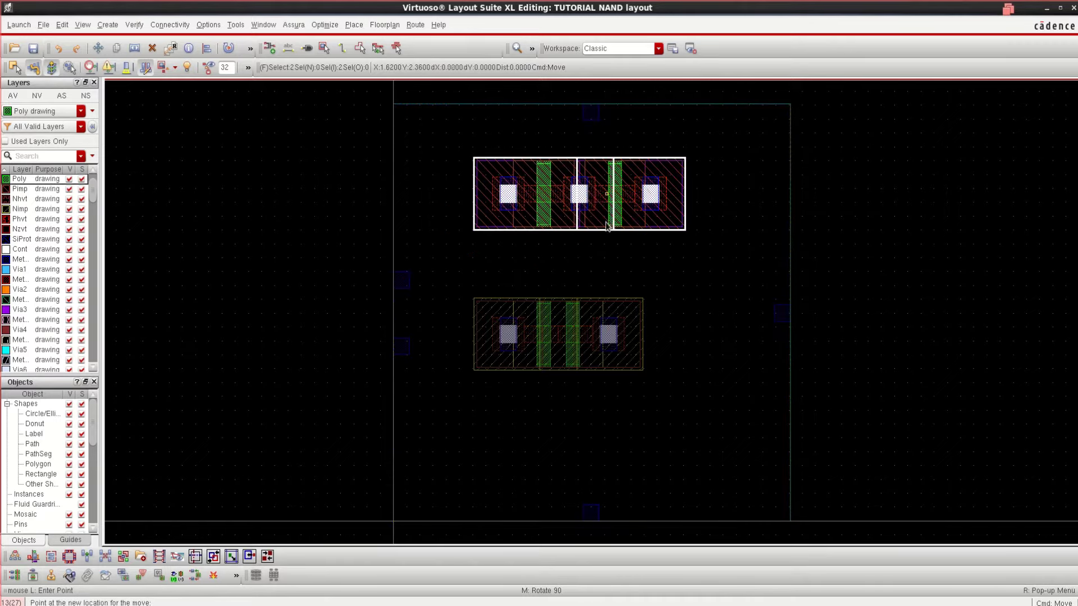
Step: Move the PMOS pair straight down, closer to the NMOS pair
{"action": "key", "text": "m"}
{"action": "left_click", "coordinate": [604, 206]}
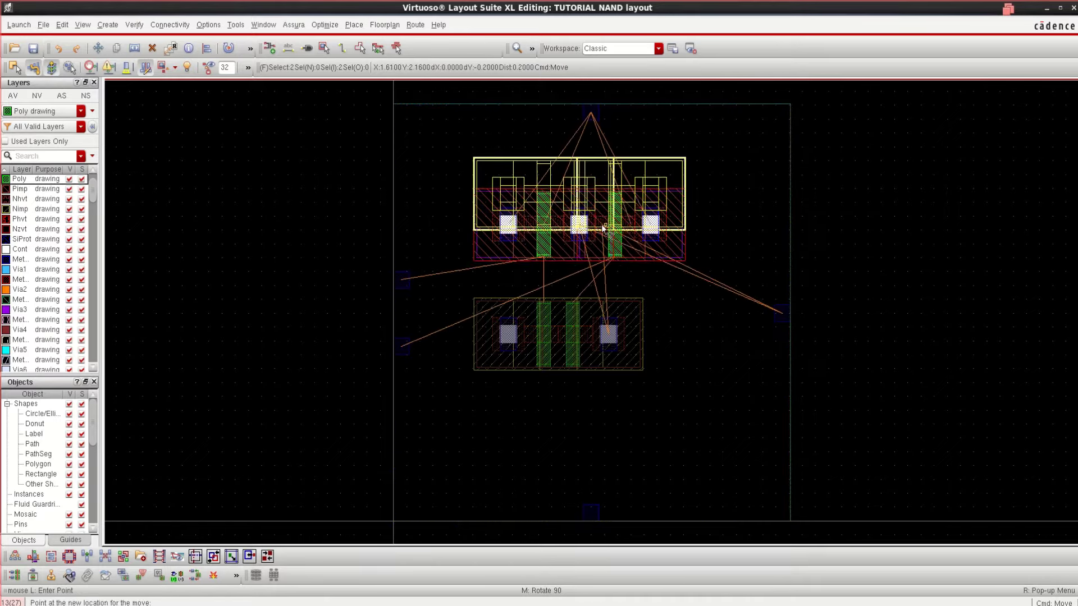
{"action": "left_click", "coordinate": [599, 246]}
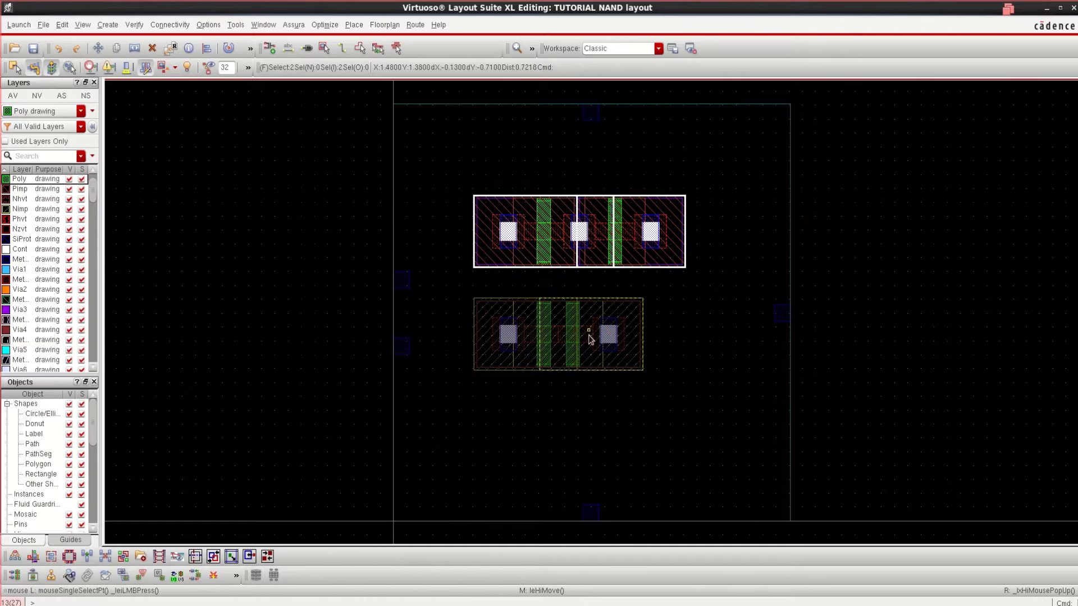
{"action": "left_click", "coordinate": [765, 433]}
{"action": "left_click_drag", "start_coordinate": [837, 440], "coordinate": [446, 278]}
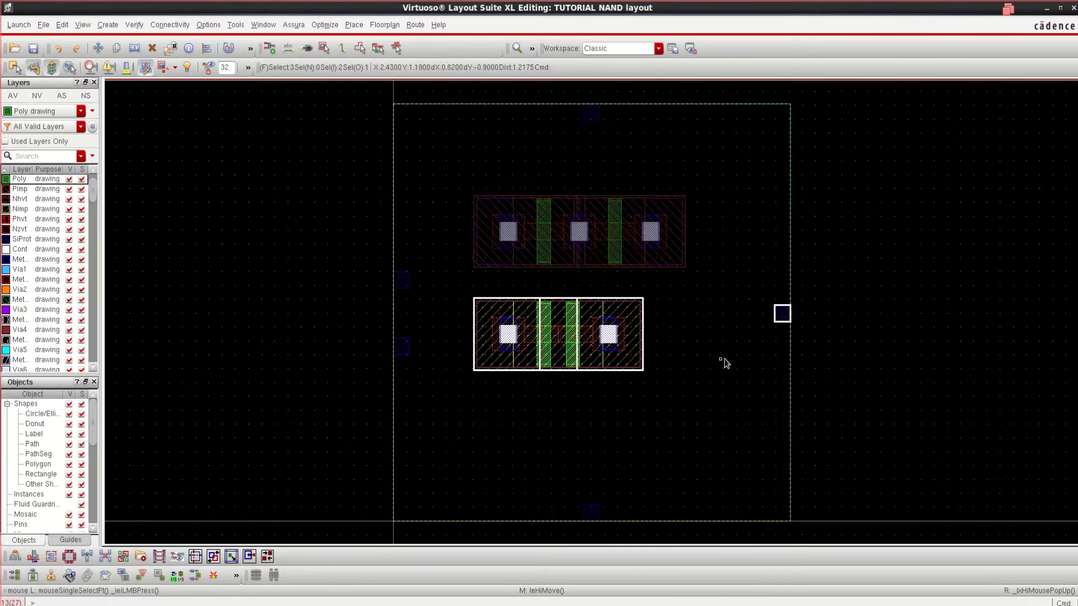
{"action": "left_click", "coordinate": [782, 317], "text": "shift"}
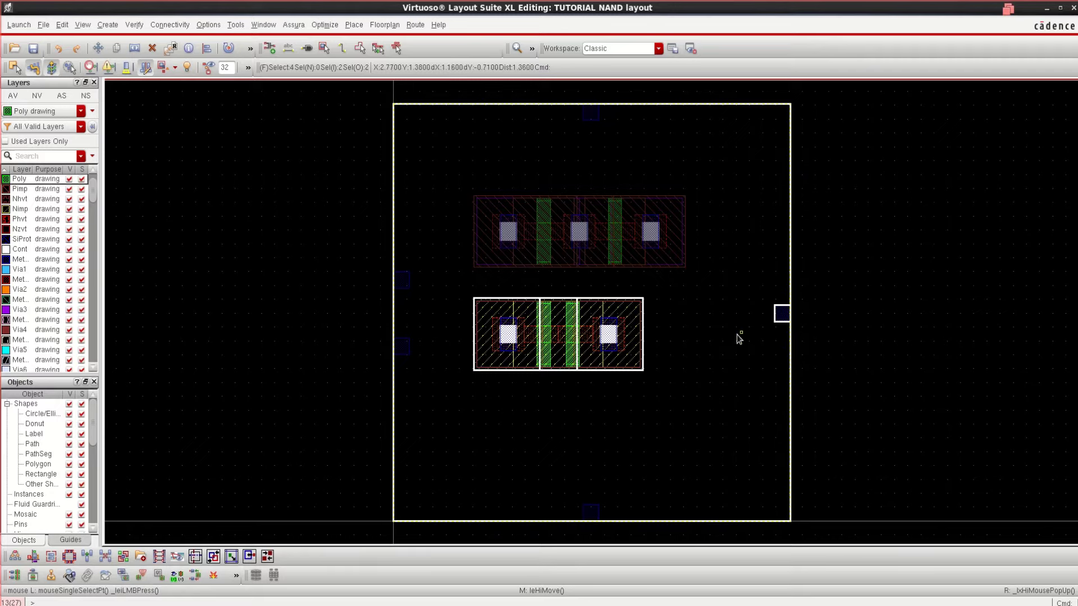
{"action": "left_click", "coordinate": [833, 339]}
Step: Move only the NMOS pair straight down to widen the gap below the PMOS pair
{"action": "left_click_drag", "start_coordinate": [728, 428], "coordinate": [452, 284]}
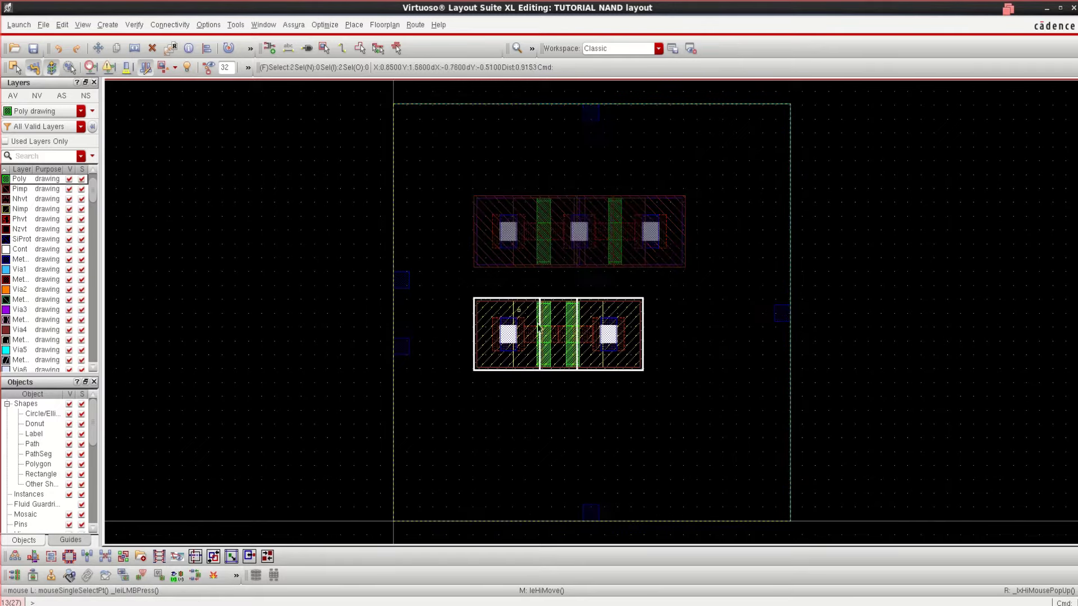
{"action": "key", "text": "m"}
{"action": "left_click", "coordinate": [584, 344]}
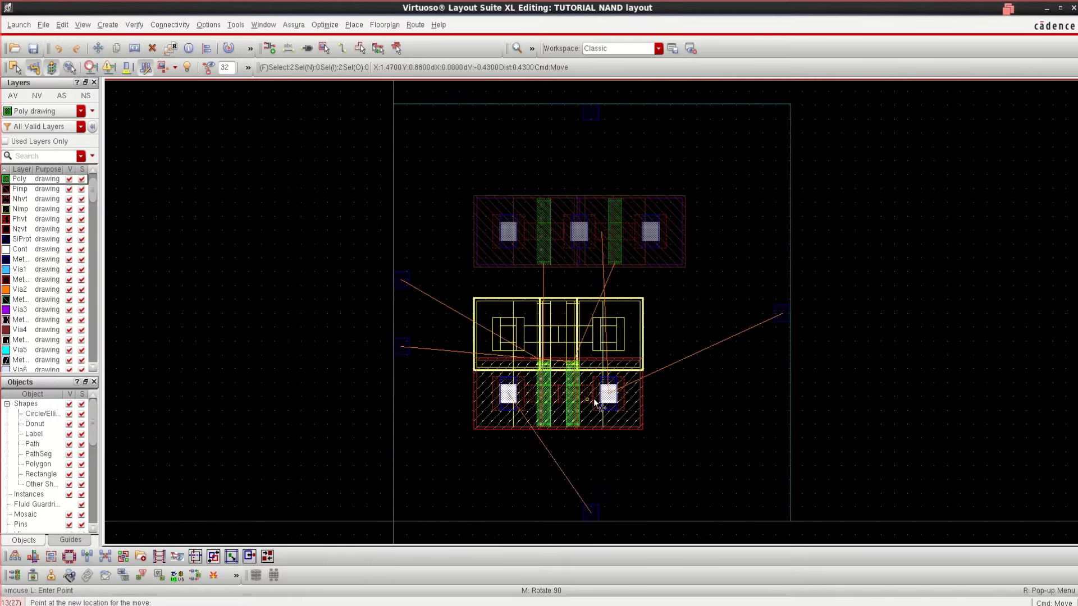
{"action": "key", "text": "Escape"}
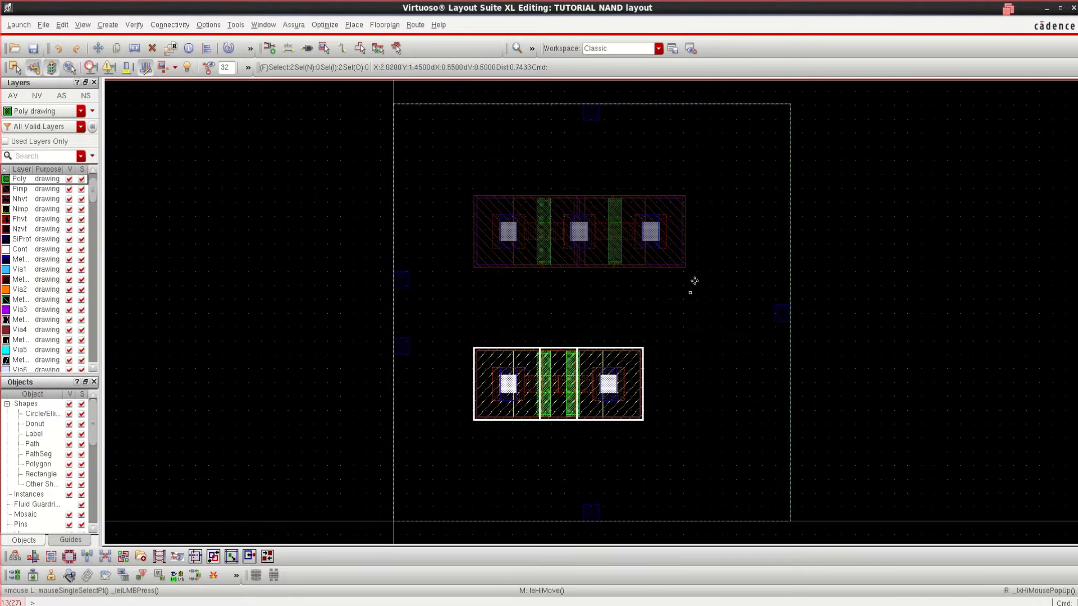
{"action": "left_click", "coordinate": [905, 246]}
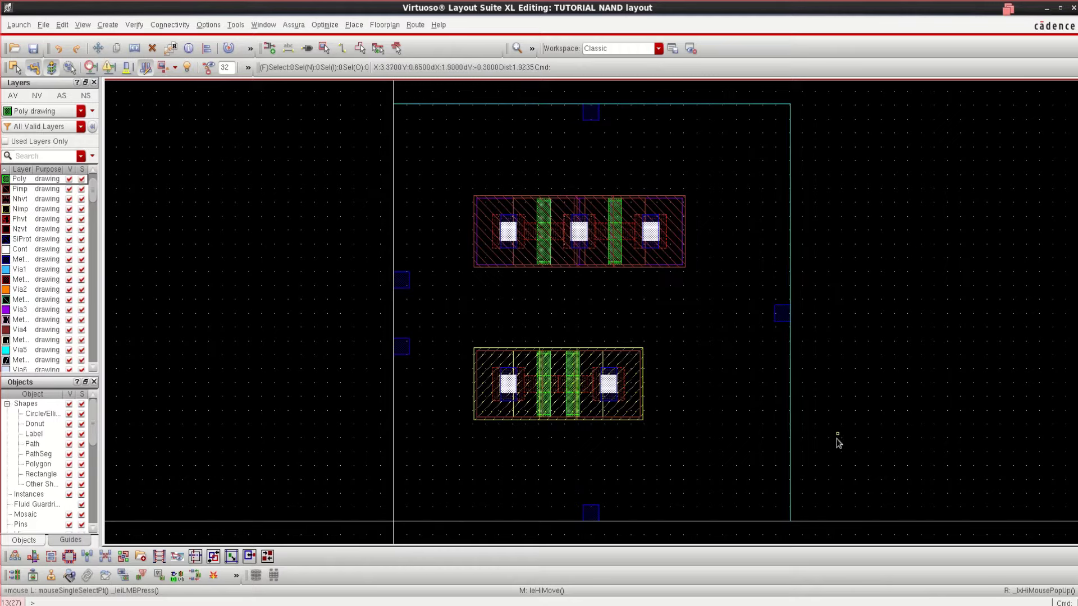
Step: Move the NMOS pair right until its right edge and second gate align with those of the PMOS pair
{"action": "left_click_drag", "start_coordinate": [833, 452], "coordinate": [456, 339]}
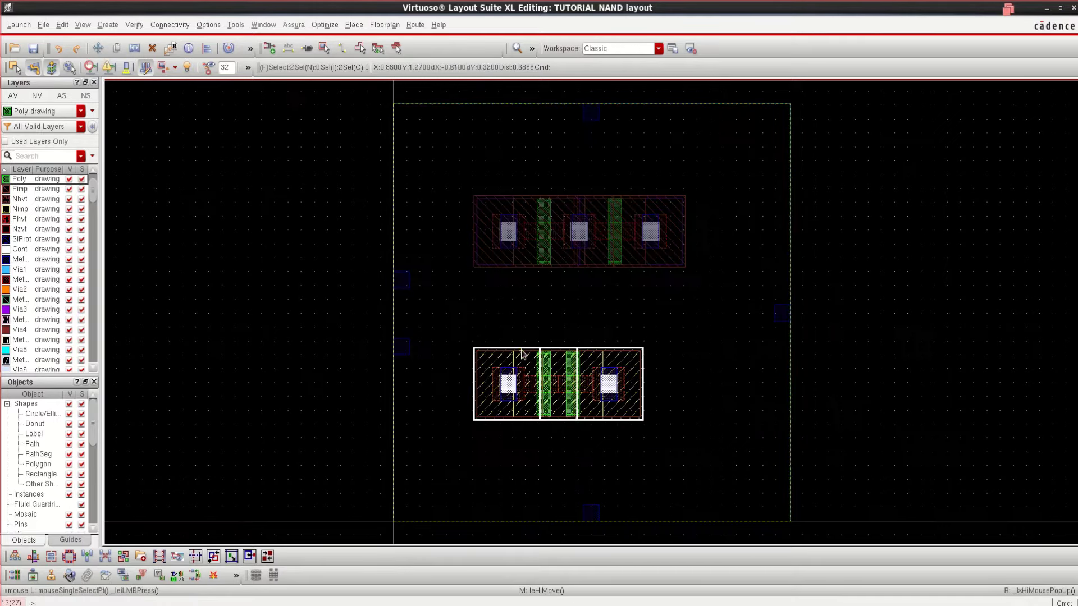
{"action": "key", "text": "m"}
{"action": "left_click", "coordinate": [603, 360]}
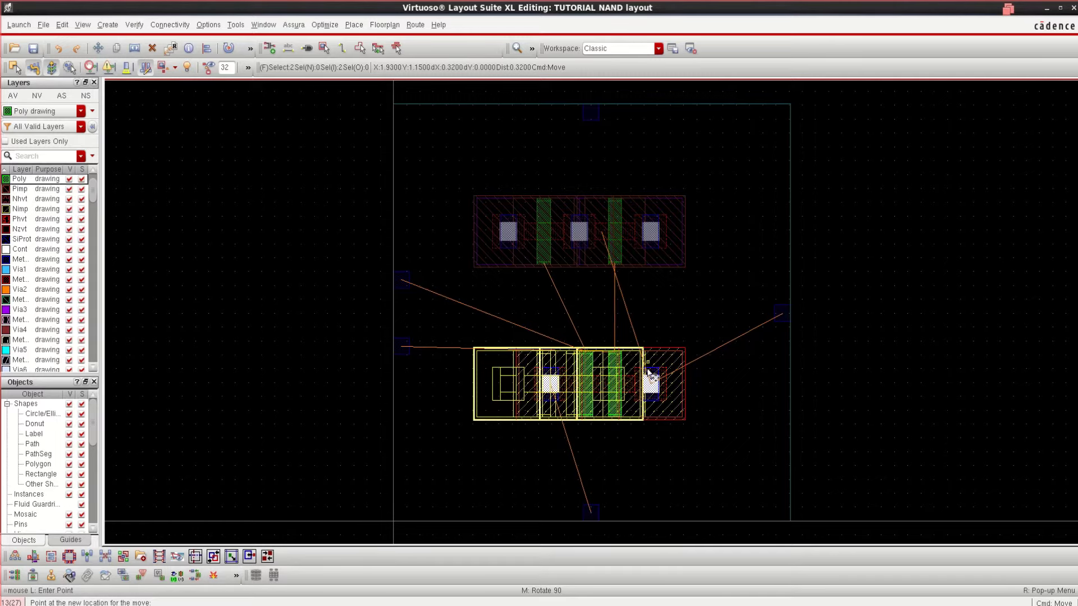
{"action": "left_click", "coordinate": [649, 373]}
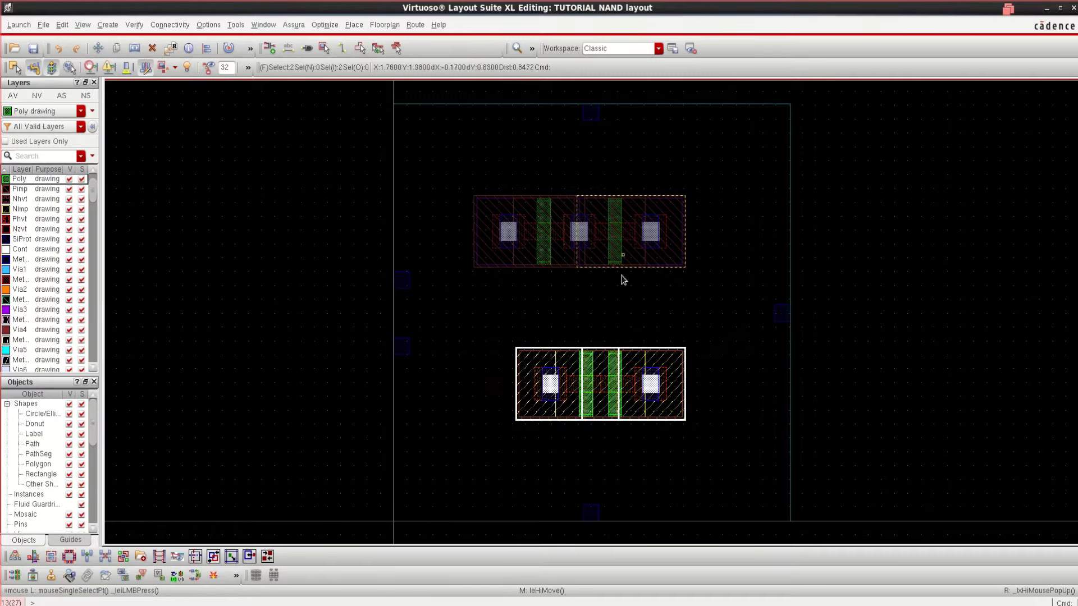
{"action": "scroll", "coordinate": [609, 327], "scroll_direction": "up", "scroll_amount": 1}
{"action": "scroll", "coordinate": [607, 327], "scroll_direction": "down", "scroll_amount": 1}
{"action": "left_click", "coordinate": [829, 277]}
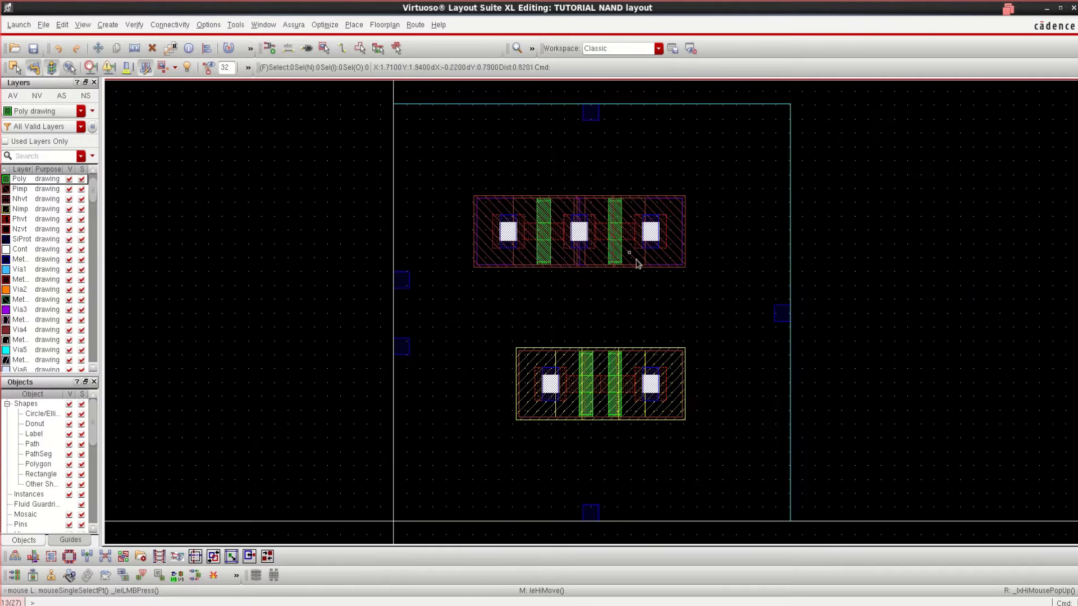
Step: Show the Navigator assistant in the layout window
{"action": "left_click", "coordinate": [263, 25]}
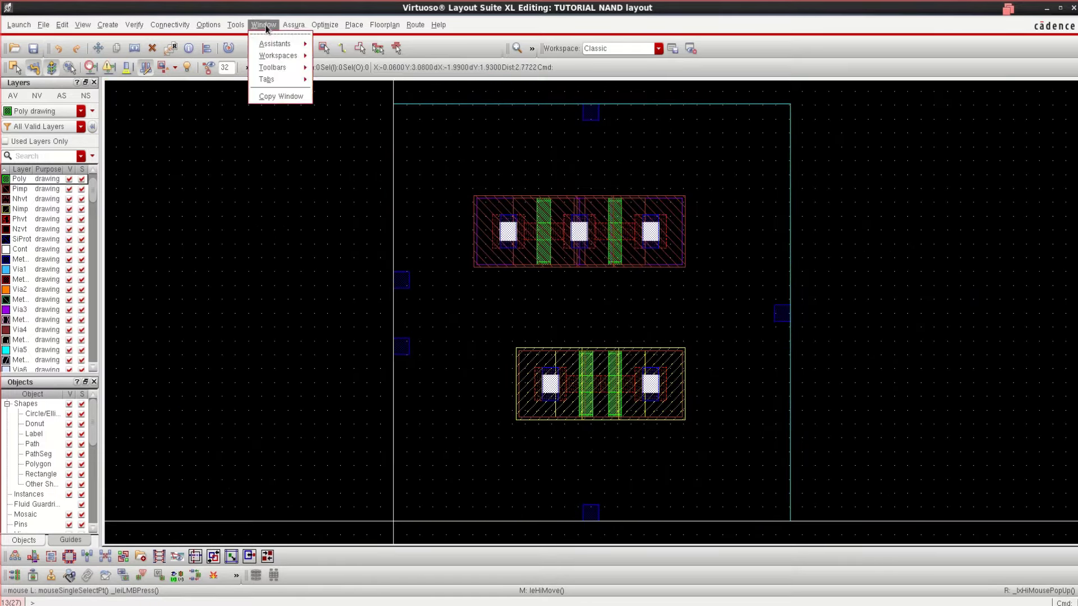
{"action": "mouse_move", "coordinate": [291, 48]}
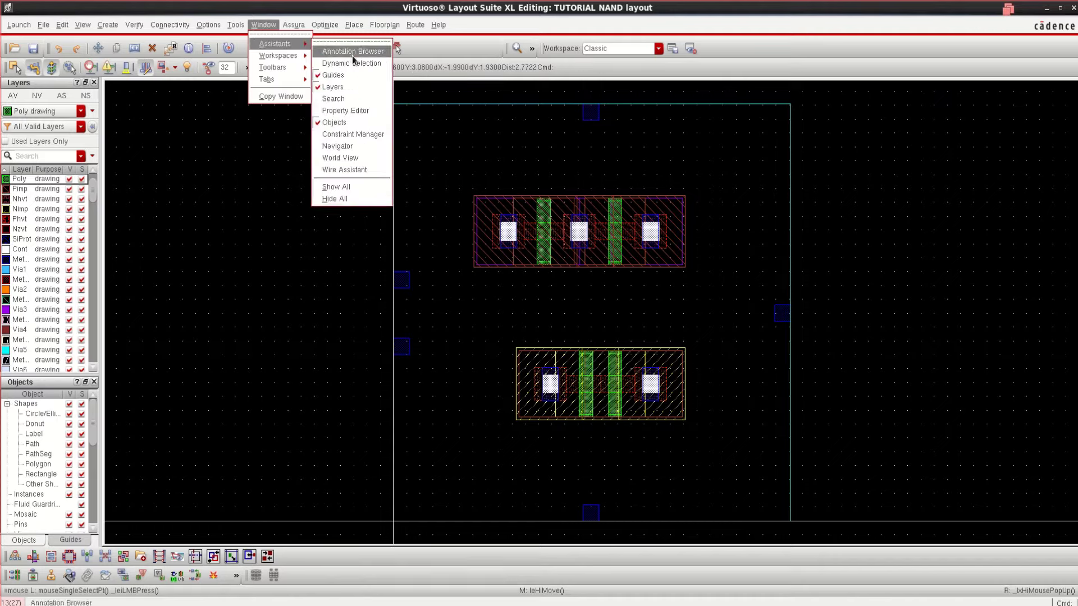
{"action": "left_click", "coordinate": [363, 148]}
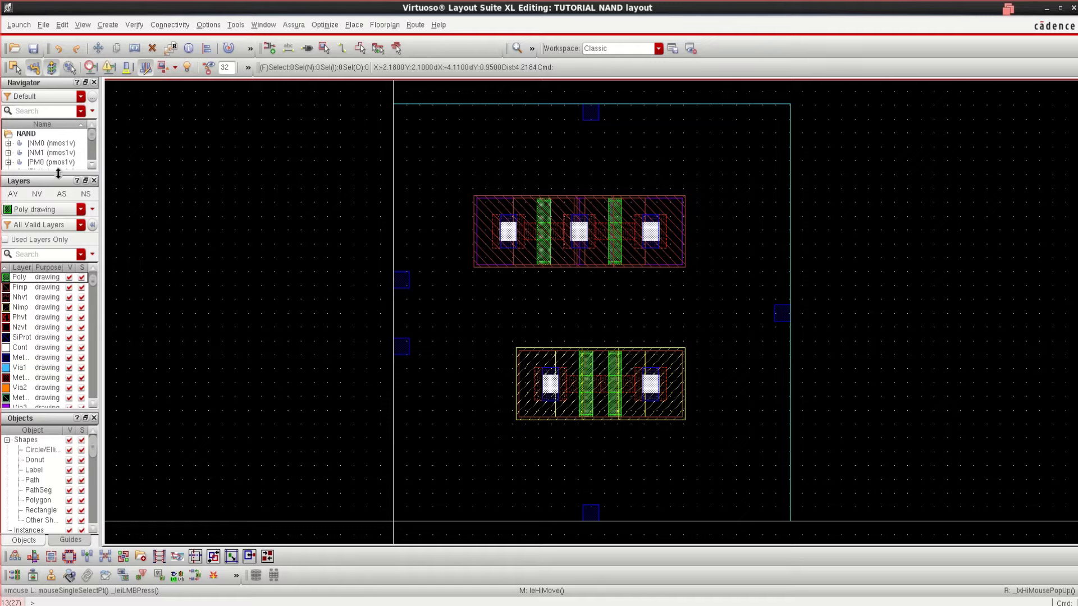
Step: Enlarge the Navigator list and highlight the Va and Vb nets in turn to examine their gate and pin connections
{"action": "left_click_drag", "start_coordinate": [58, 174], "coordinate": [50, 229]}
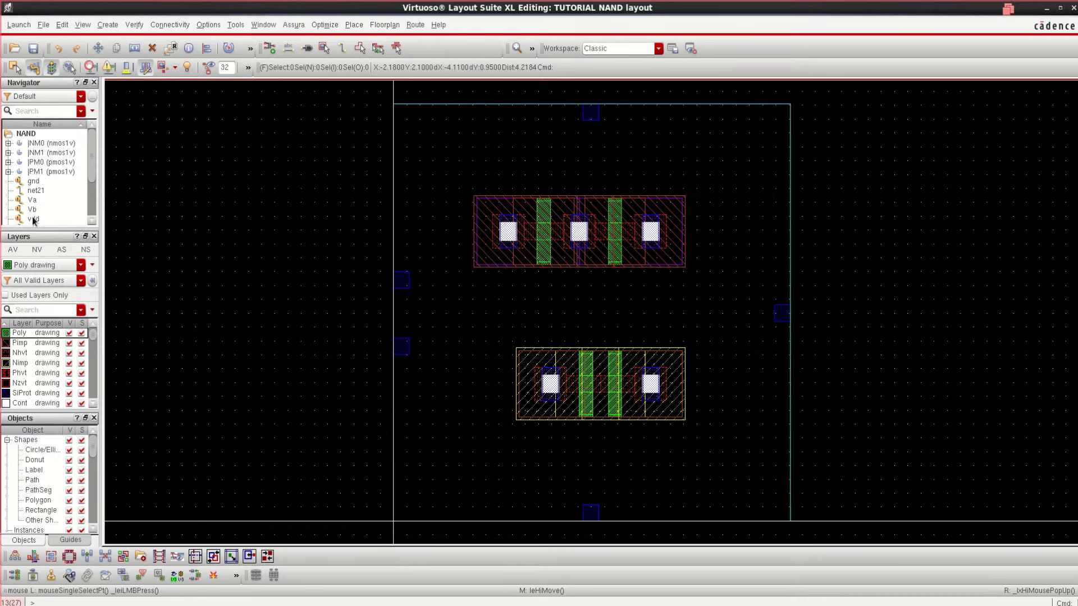
{"action": "left_click", "coordinate": [34, 200]}
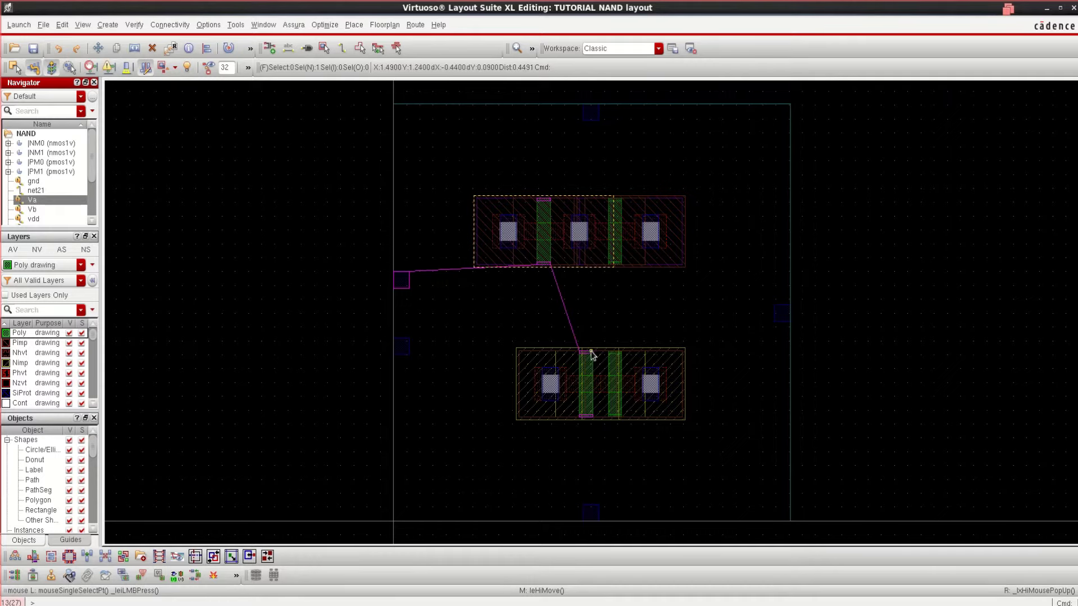
{"action": "left_click", "coordinate": [32, 210]}
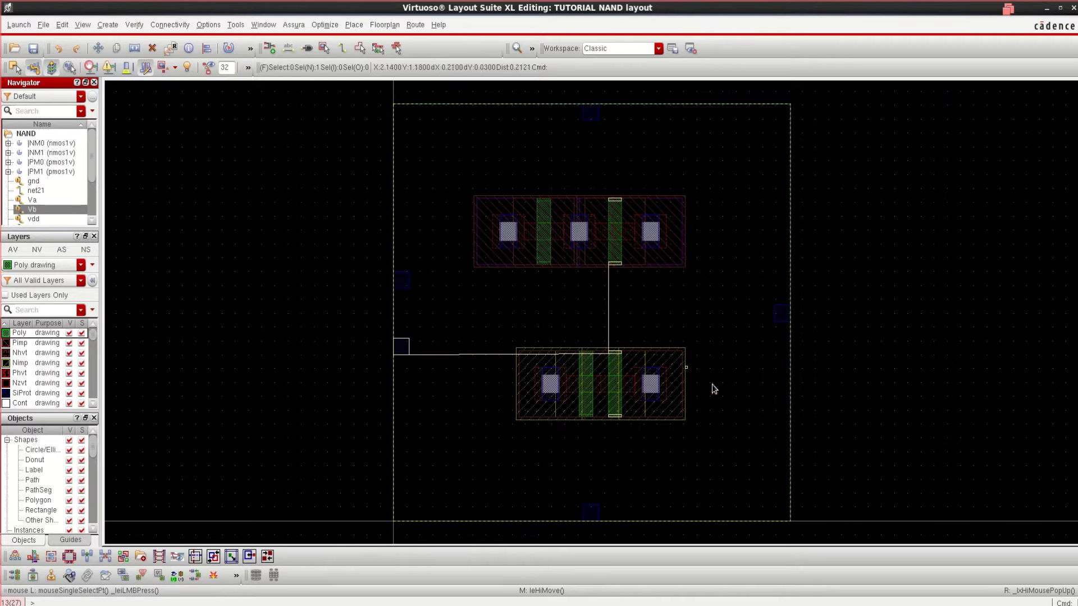
{"action": "left_click", "coordinate": [852, 415]}
Step: Move the PMOS pair straight up by 0.14, away from the NMOS pair
{"action": "left_click_drag", "start_coordinate": [826, 455], "coordinate": [469, 342]}
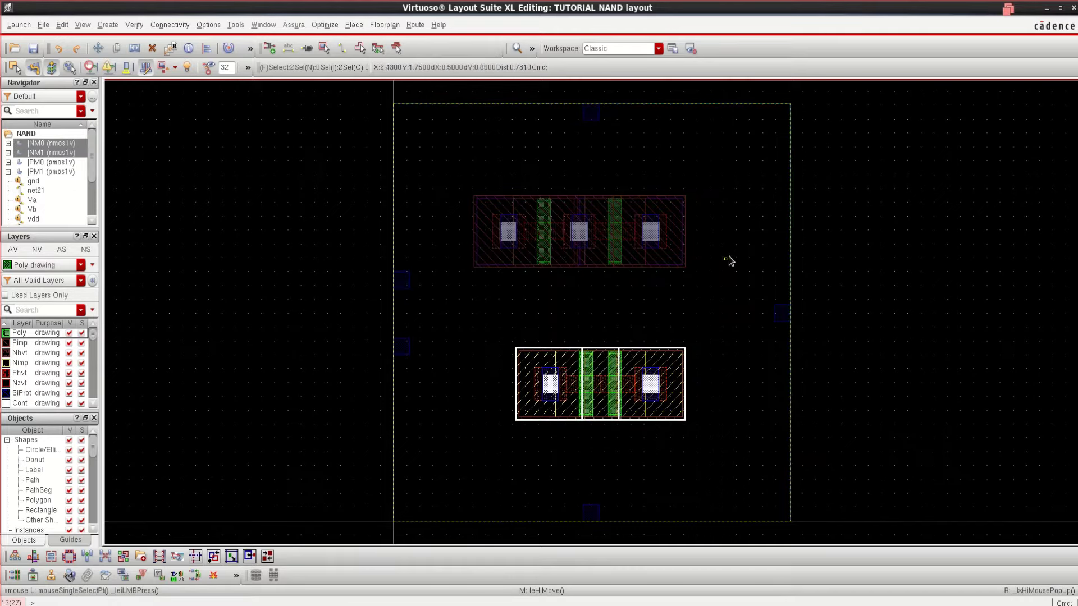
{"action": "left_click", "coordinate": [832, 259]}
{"action": "left_click_drag", "start_coordinate": [826, 287], "coordinate": [447, 178]}
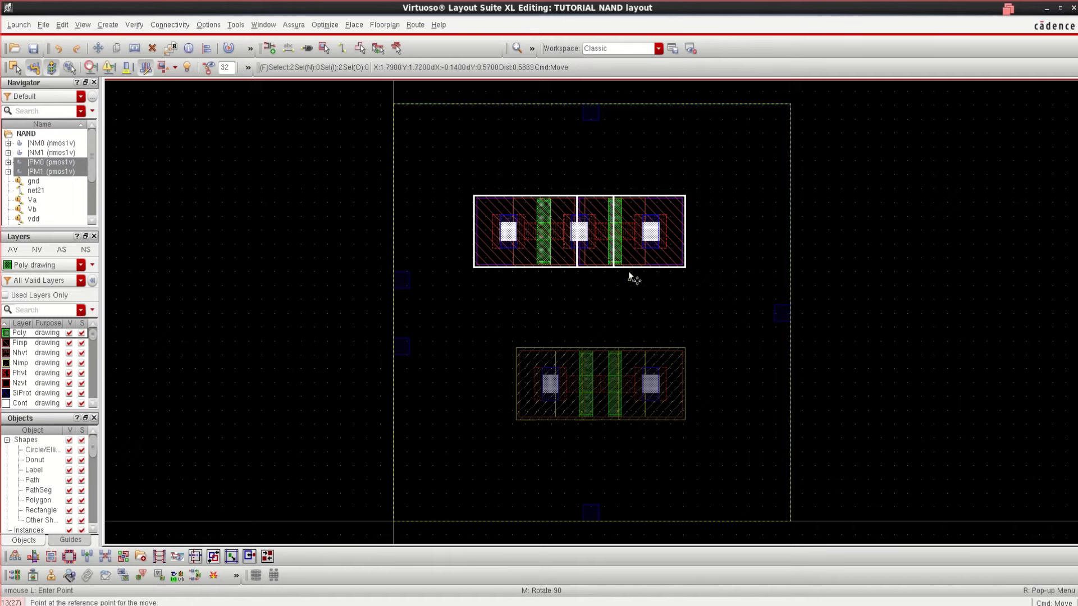
{"action": "key", "text": "m"}
{"action": "left_click", "coordinate": [635, 254]}
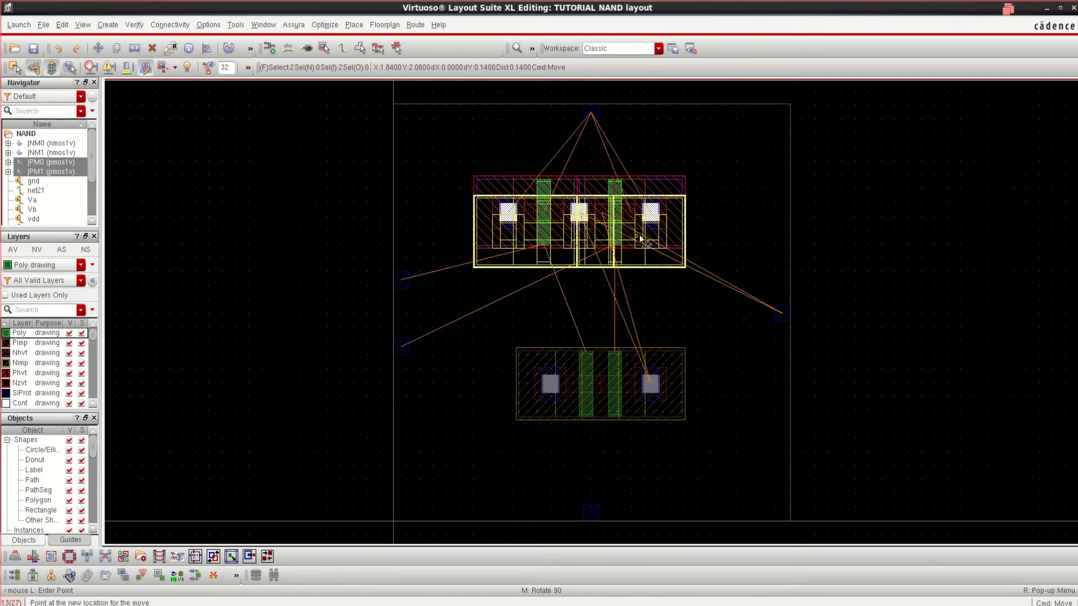
{"action": "left_click", "coordinate": [639, 236]}
{"action": "left_click", "coordinate": [822, 244]}
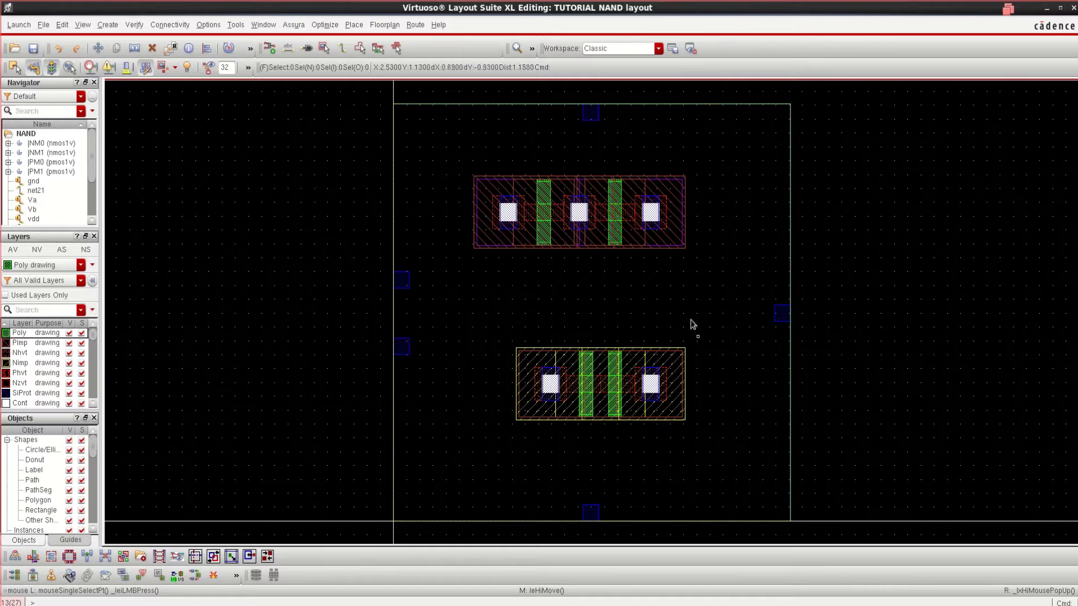
Step: Highlight the Vb net at the lower end of the PMOS pair's second gate
{"action": "key", "text": "ctrl+z"}
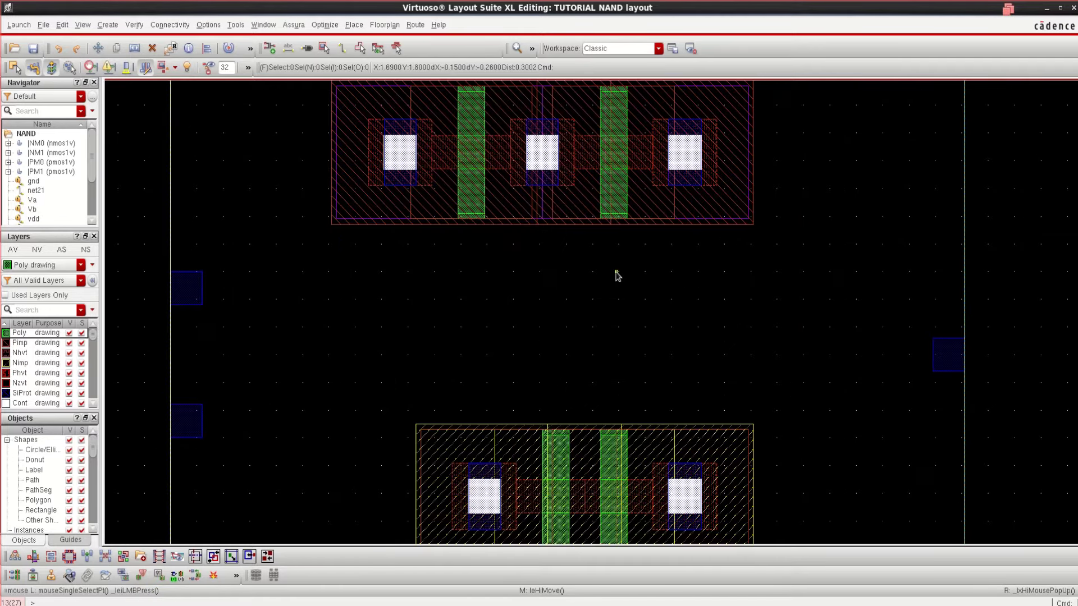
{"action": "key", "text": "shift+z"}
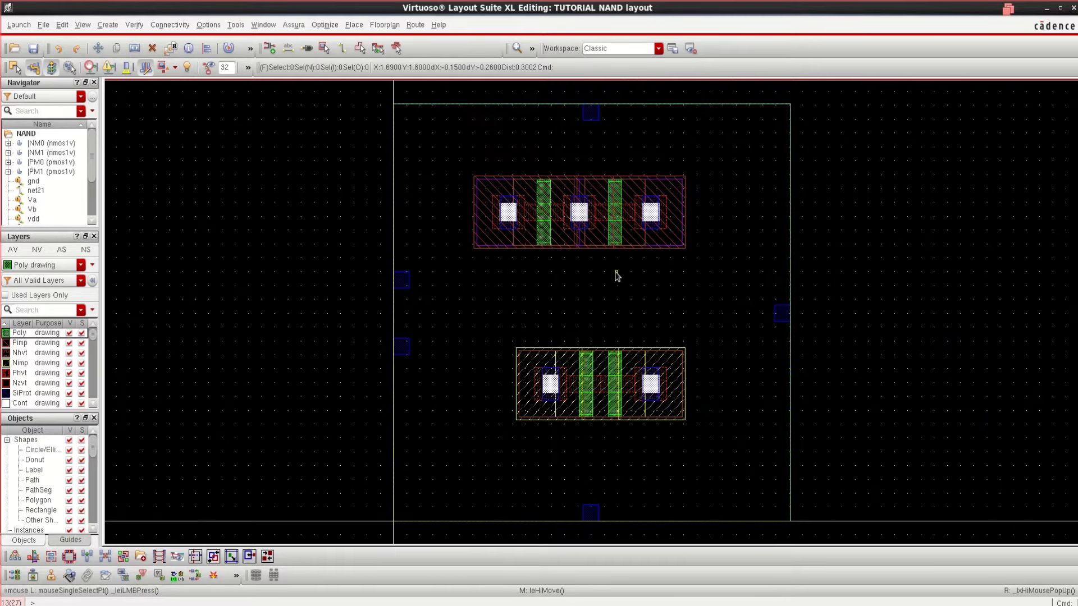
{"action": "left_click", "coordinate": [31, 210]}
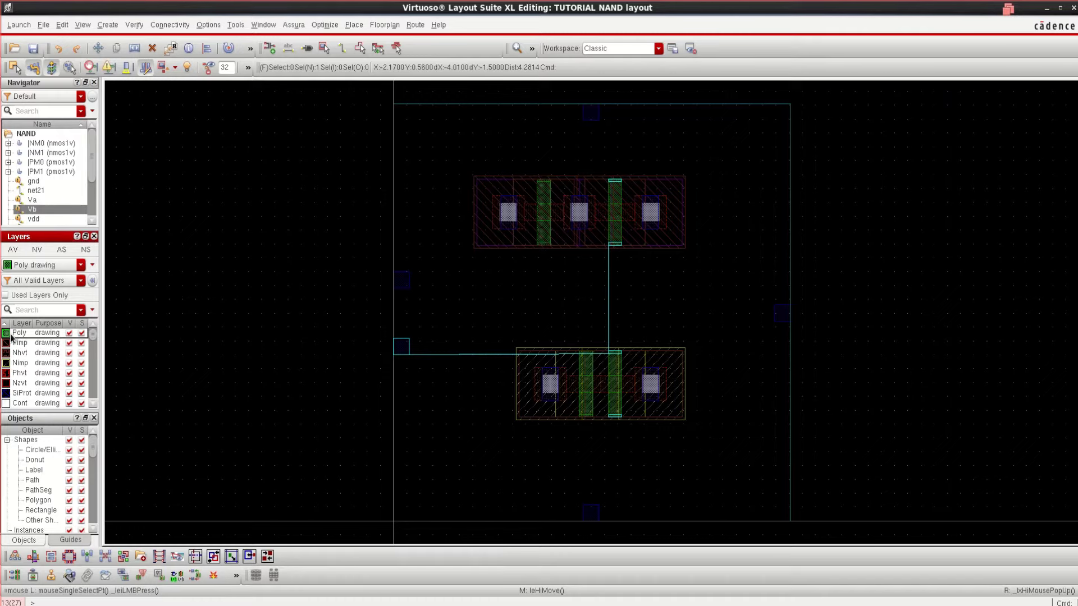
{"action": "scroll", "coordinate": [612, 257], "scroll_direction": "up", "scroll_amount": 4, "text": "ctrl"}
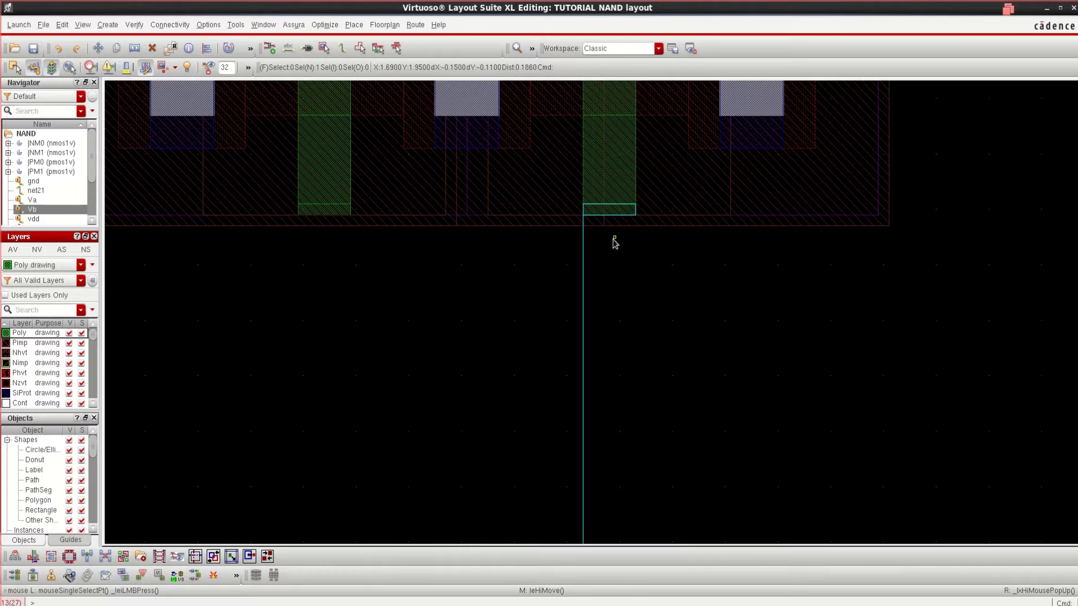
{"action": "left_click", "coordinate": [105, 26]}
{"action": "mouse_move", "coordinate": [122, 46]}
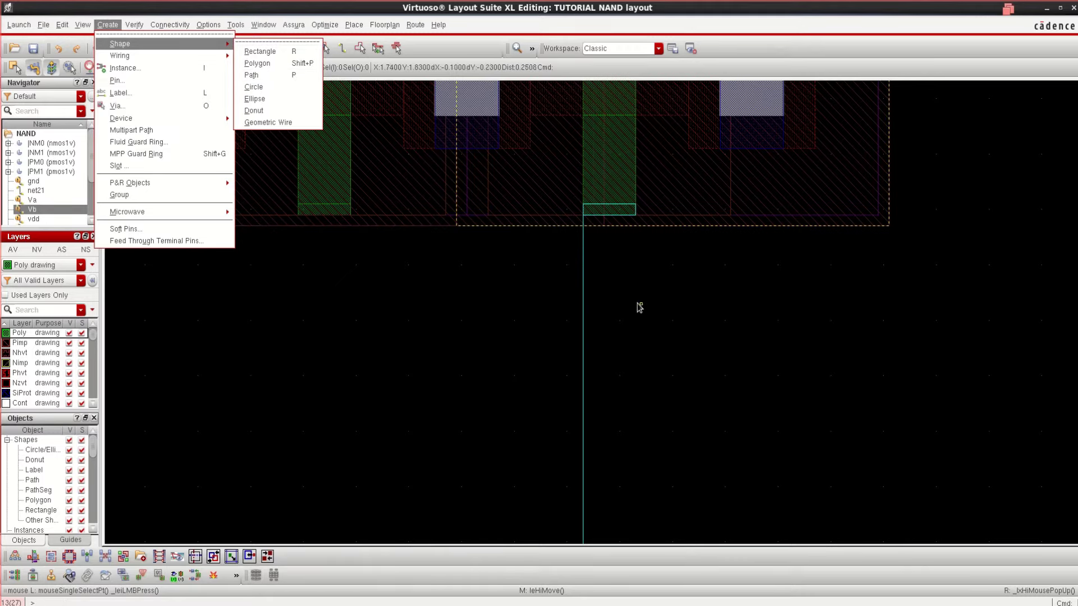
{"action": "key", "text": "Escape"}
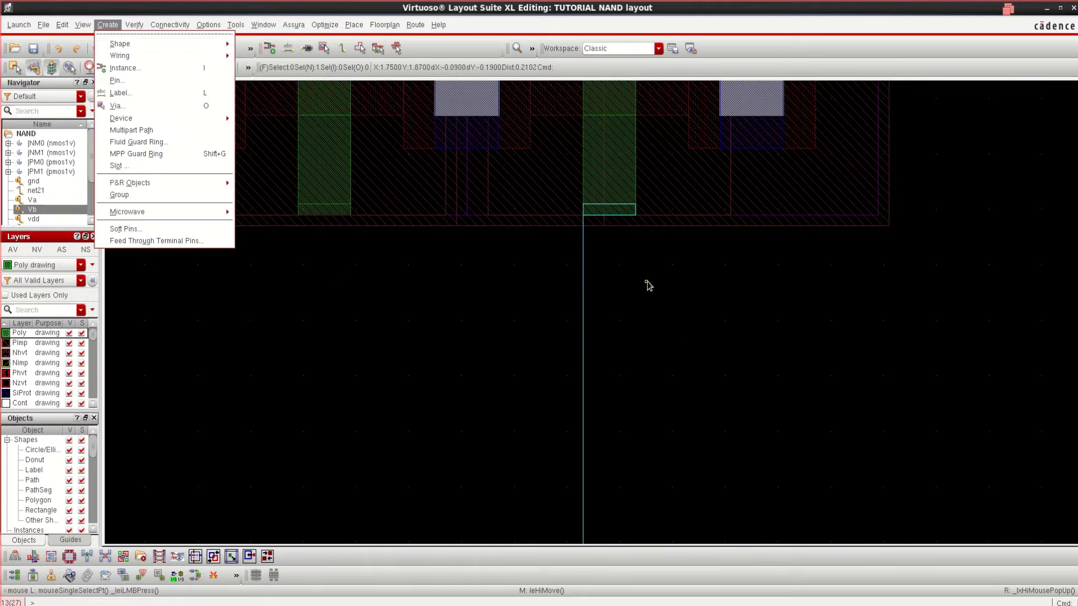
{"action": "key", "text": "Escape"}
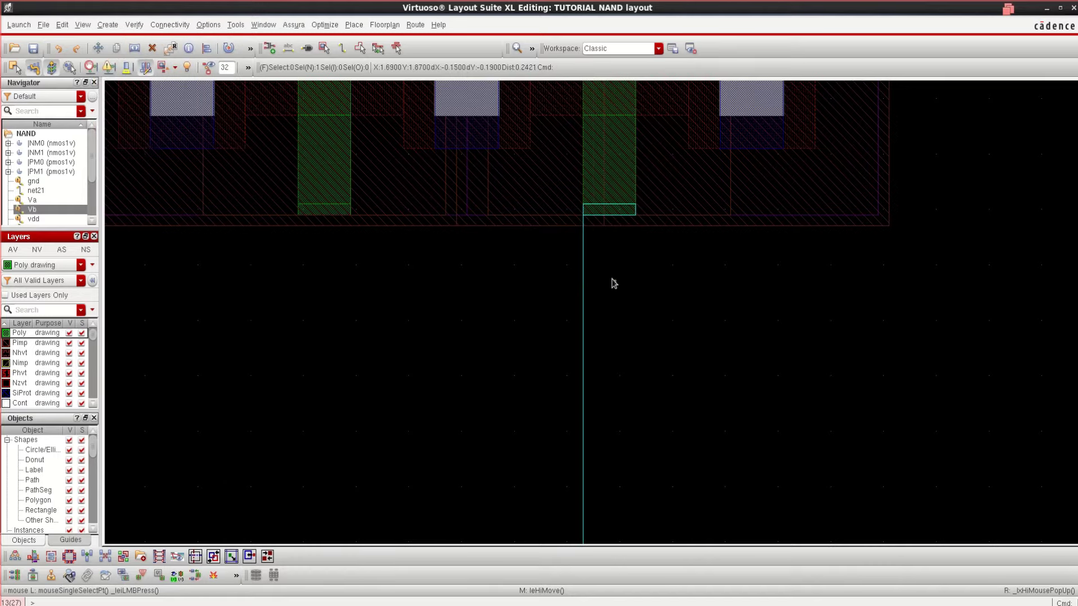
Step: Draw a straight vertical Poly path, 0.78 long, joining the PMOS pair's second gate to the NMOS pair's second gate
{"action": "key", "text": "p"}
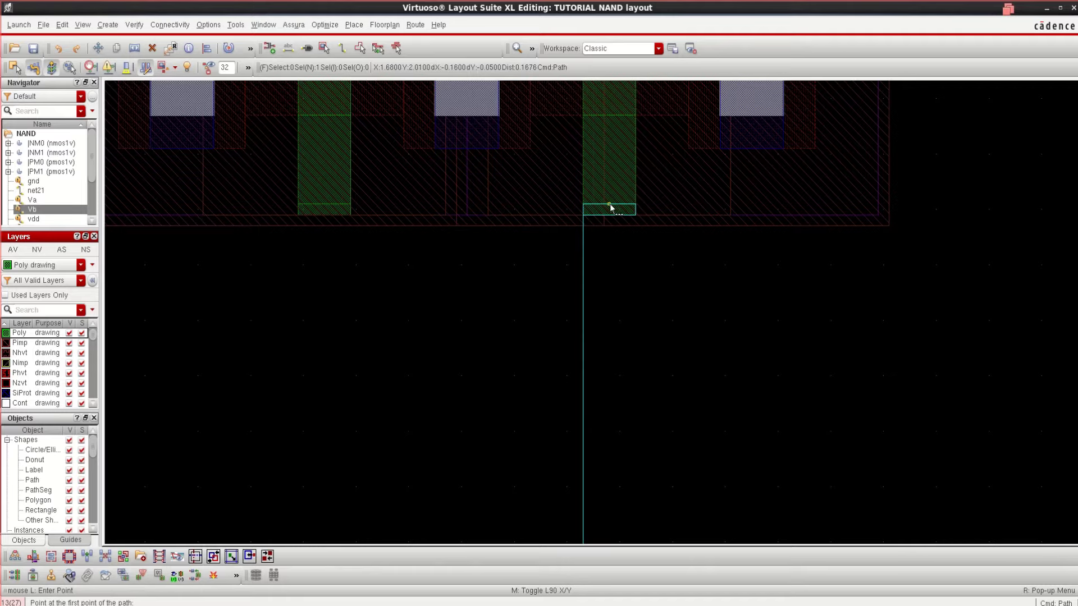
{"action": "left_click", "coordinate": [610, 205]}
{"action": "scroll", "coordinate": [603, 438], "scroll_direction": "down", "scroll_amount": 1}
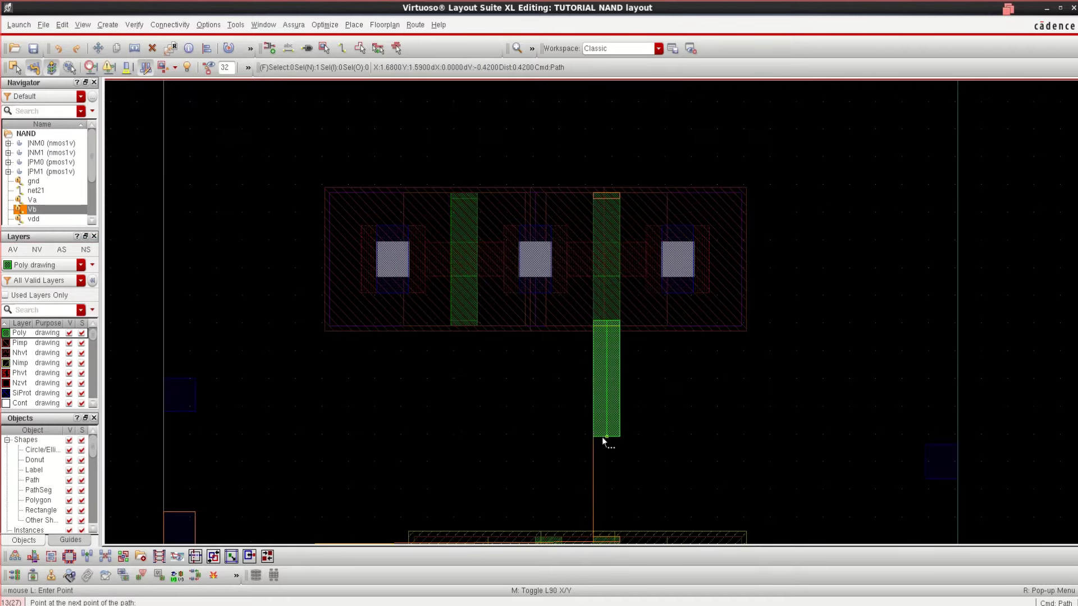
{"action": "scroll", "coordinate": [605, 466], "scroll_direction": "down", "scroll_amount": 1}
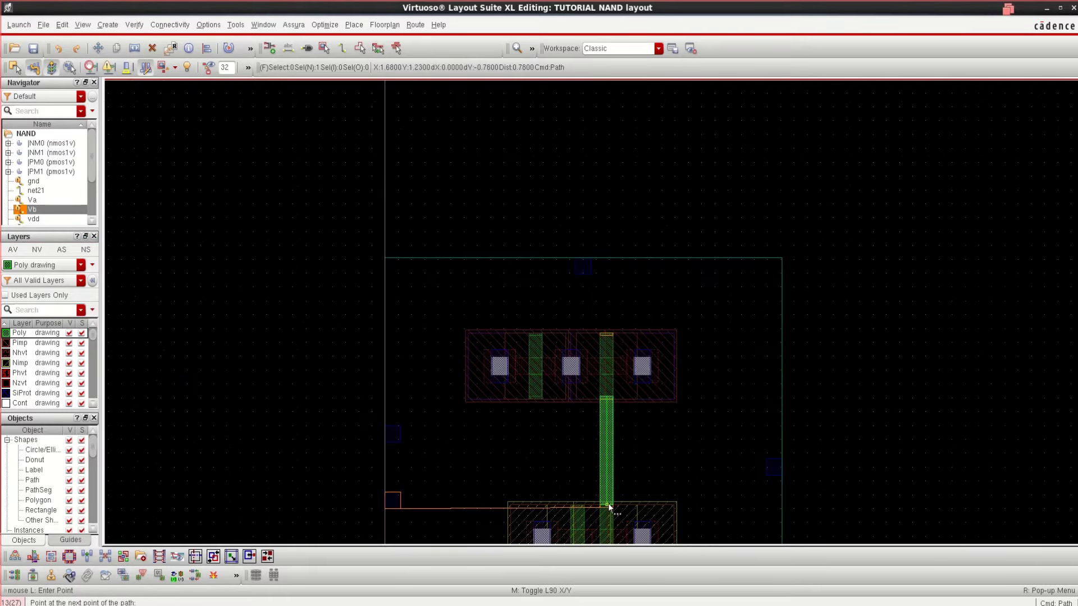
{"action": "scroll", "coordinate": [610, 507], "scroll_direction": "up", "scroll_amount": 1}
{"action": "scroll", "coordinate": [609, 508], "scroll_direction": "up", "scroll_amount": 1}
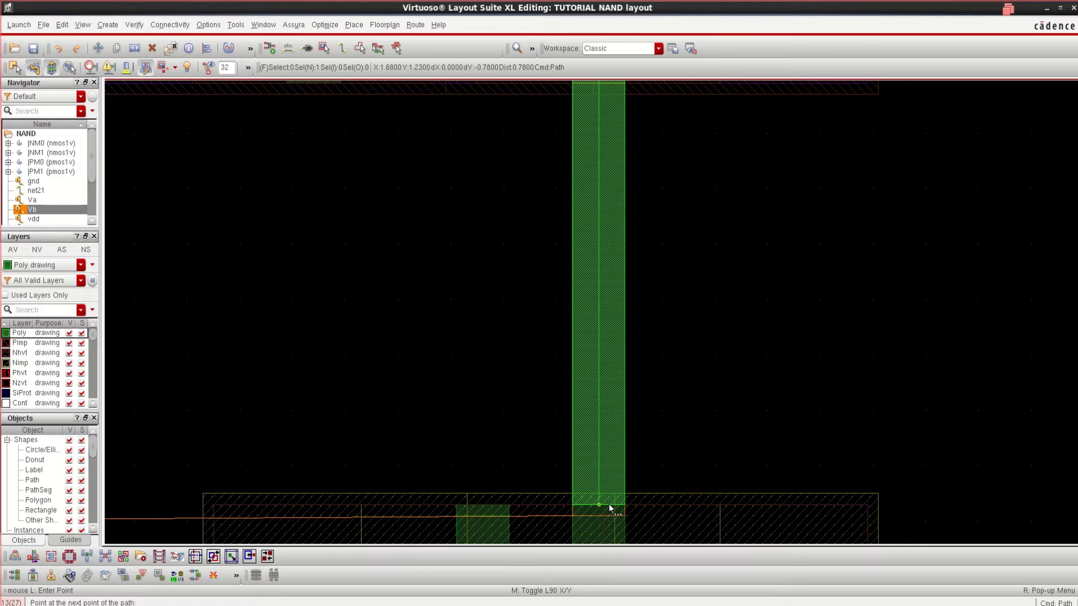
{"action": "double_click", "coordinate": [609, 505]}
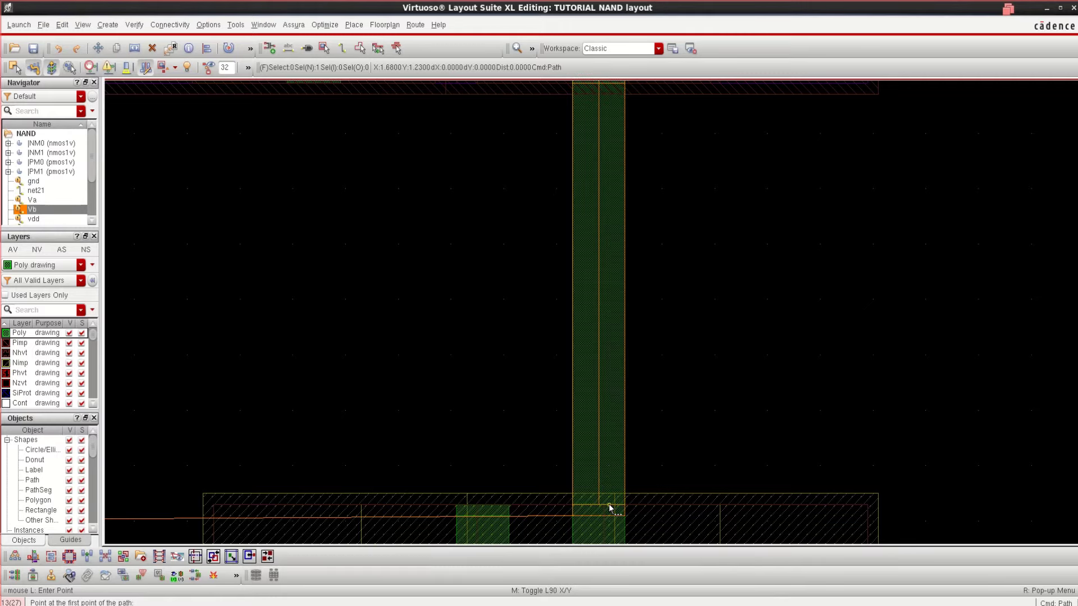
{"action": "key", "text": "Escape"}
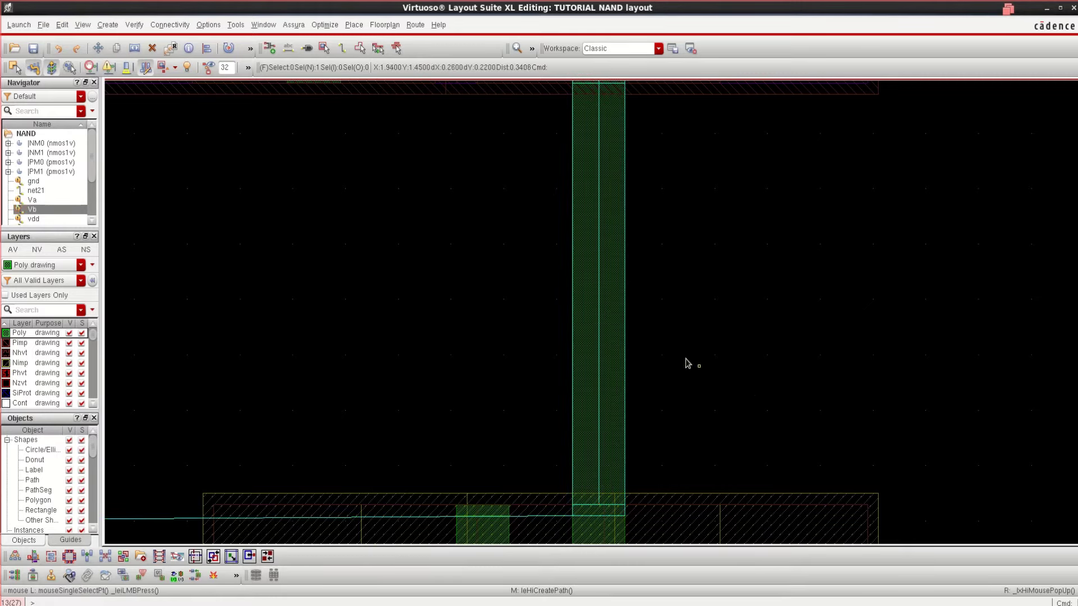
Step: Highlight the Va net and draw an L-shaped Poly path from the NMOS first gate, about 0.14 up, then left beneath the PMOS first gate
{"action": "scroll", "coordinate": [682, 361], "scroll_direction": "down", "scroll_amount": 1}
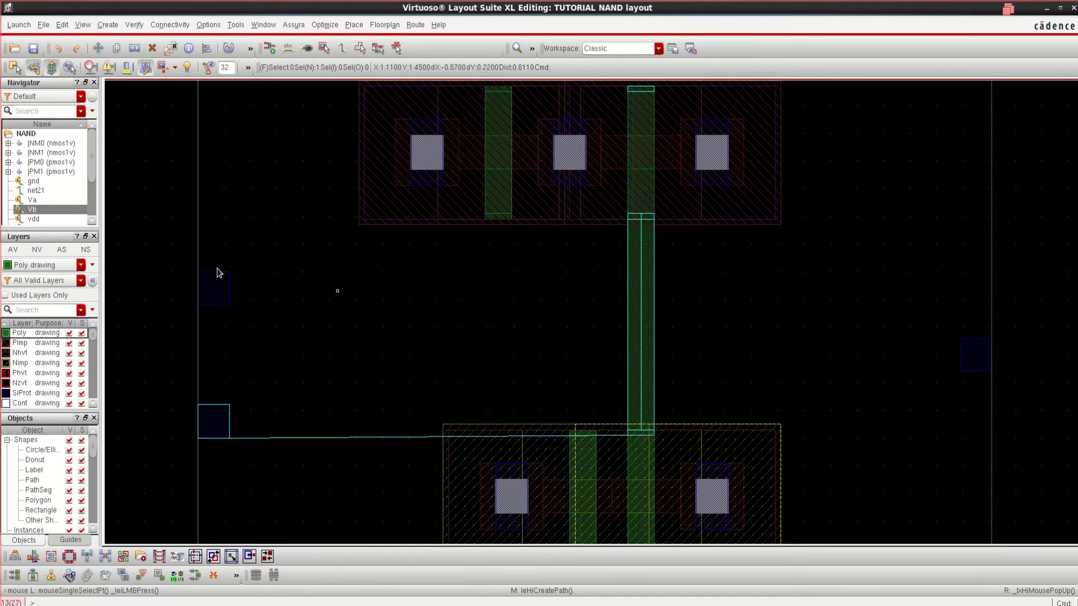
{"action": "left_click", "coordinate": [34, 200]}
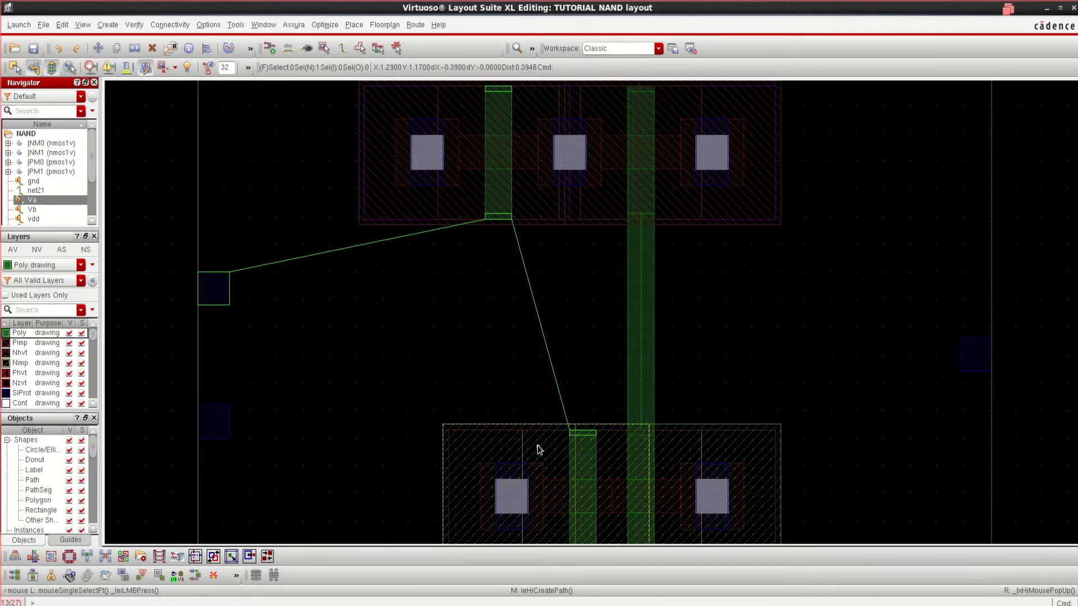
{"action": "key", "text": "p"}
{"action": "scroll", "coordinate": [591, 437], "scroll_direction": "up", "scroll_amount": 2, "text": "ctrl"}
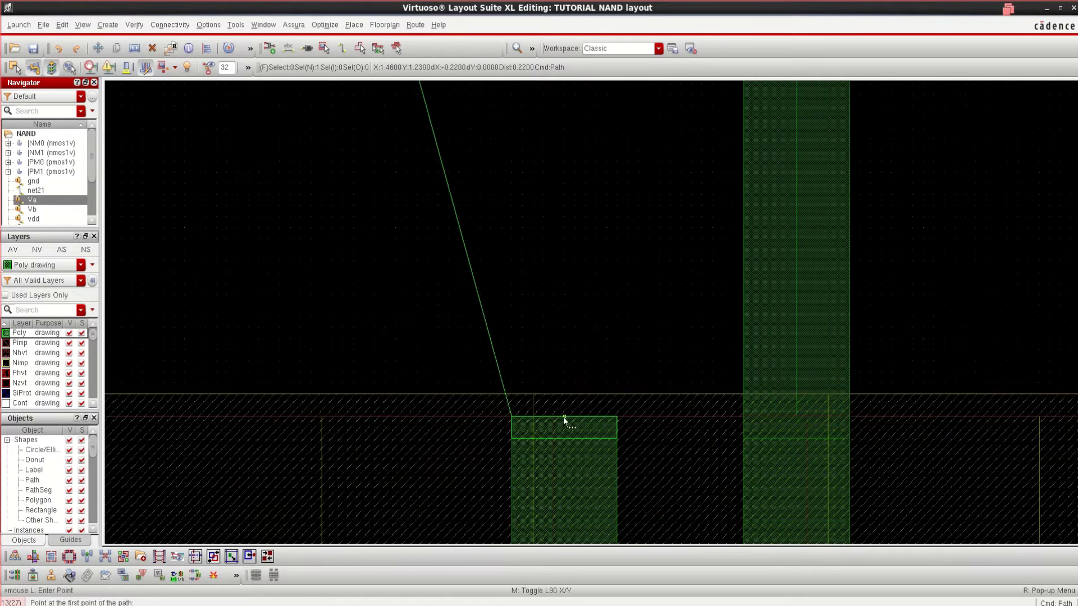
{"action": "left_click", "coordinate": [564, 417]}
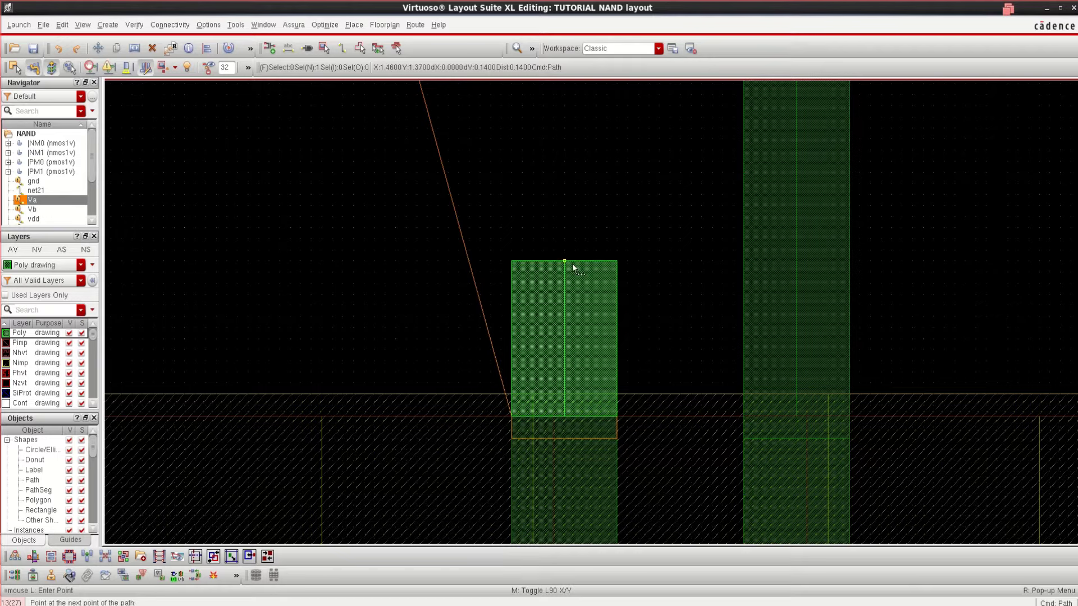
{"action": "left_click", "coordinate": [573, 267]}
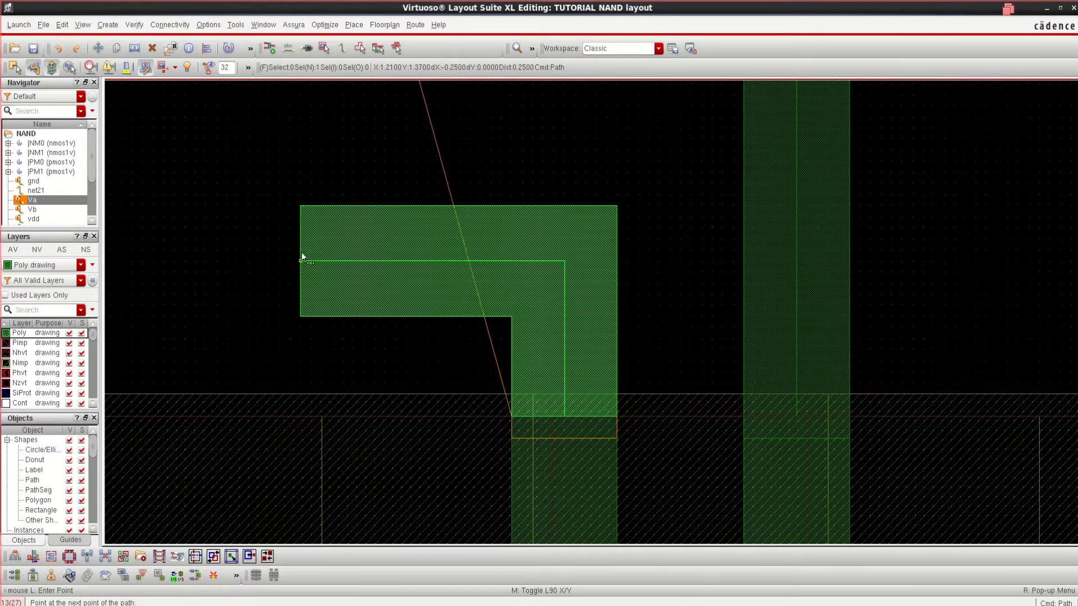
{"action": "scroll", "coordinate": [303, 250], "scroll_direction": "down", "scroll_amount": 2, "text": "ctrl"}
{"action": "scroll", "coordinate": [303, 235], "scroll_direction": "up", "scroll_amount": 2}
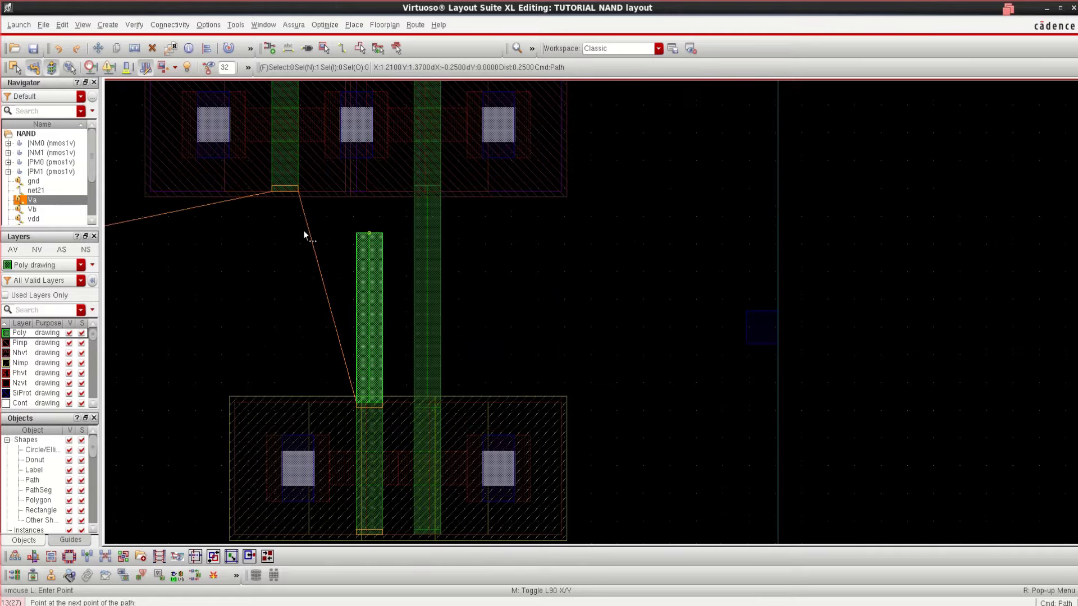
{"action": "double_click", "coordinate": [275, 320]}
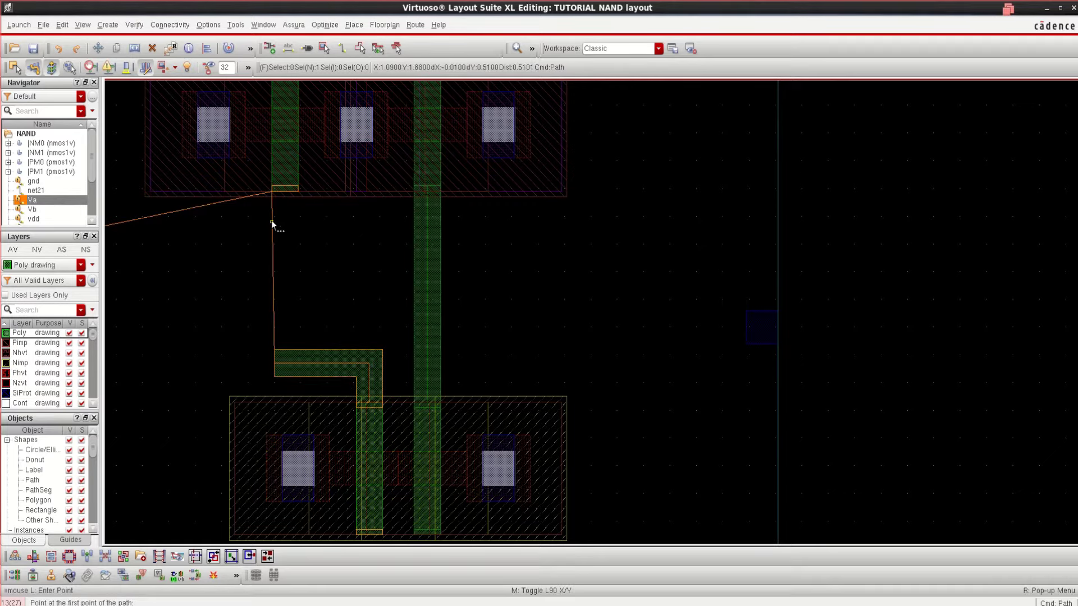
Step: Draw a vertical Poly path, 0.69 long, from the PMOS first gate down over the end of the L-shaped Va path
{"action": "scroll", "coordinate": [271, 223], "scroll_direction": "up", "scroll_amount": 2, "text": "ctrl"}
{"action": "scroll", "coordinate": [291, 176], "scroll_direction": "up", "scroll_amount": 2}
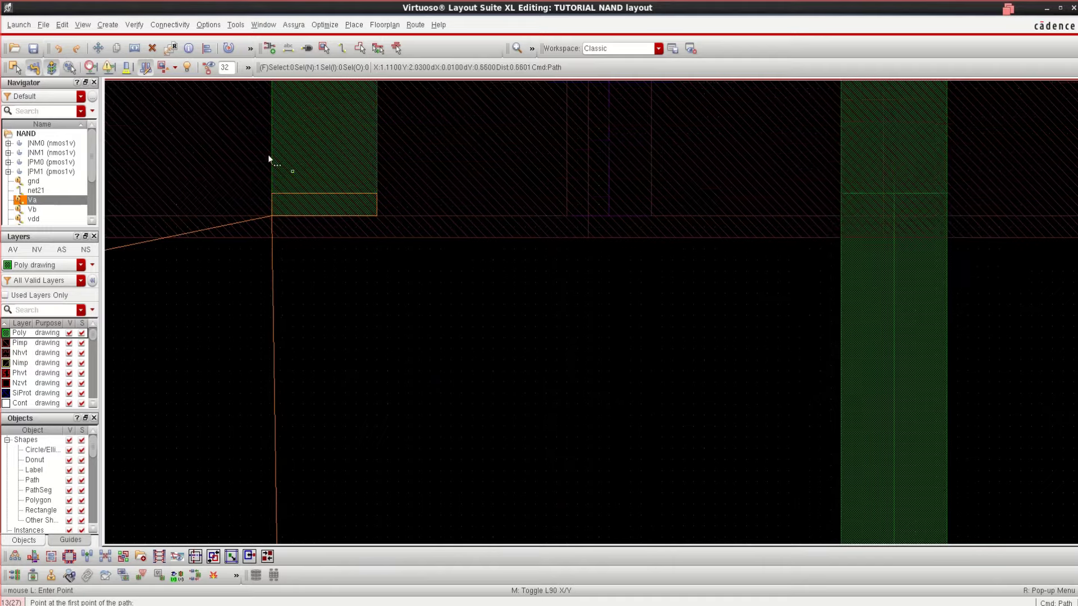
{"action": "scroll", "coordinate": [323, 322], "scroll_direction": "up", "scroll_amount": 1, "text": "ctrl"}
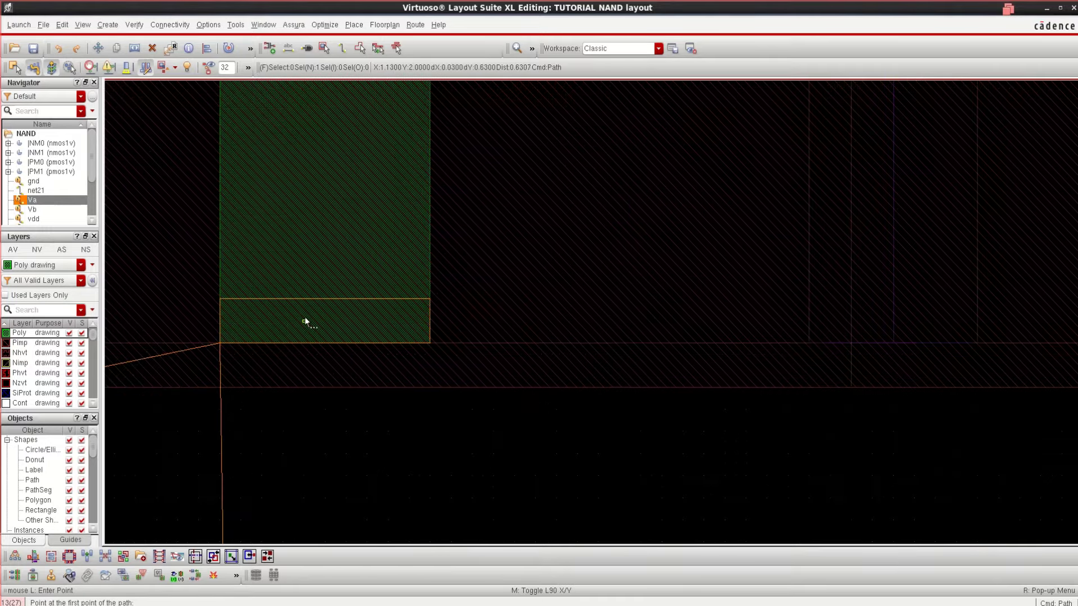
{"action": "left_click", "coordinate": [328, 298]}
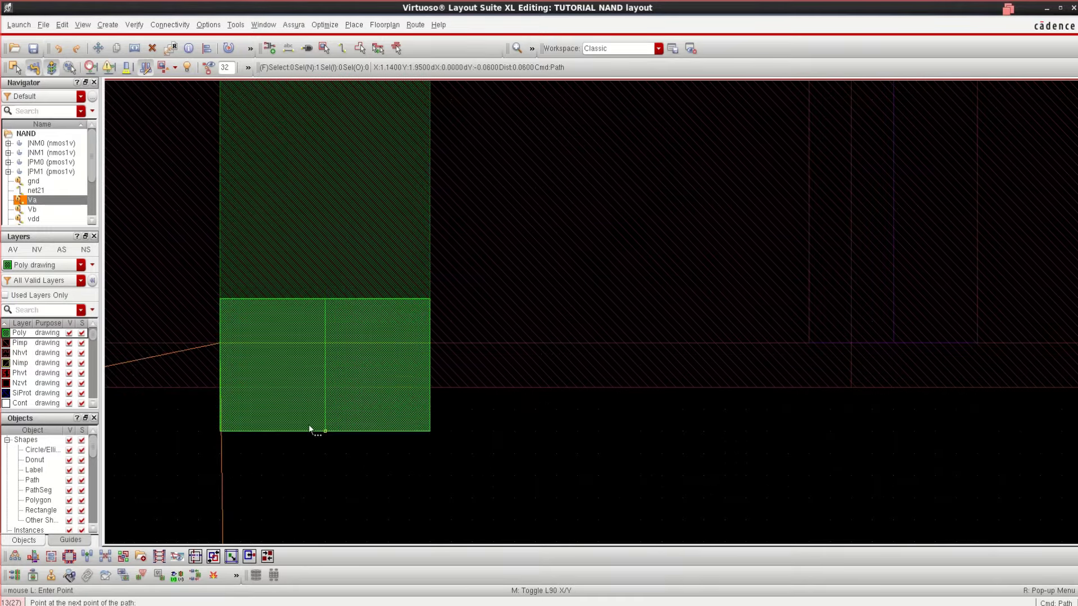
{"action": "scroll", "coordinate": [309, 426], "scroll_direction": "down", "scroll_amount": 1, "text": "ctrl"}
{"action": "scroll", "coordinate": [318, 418], "scroll_direction": "down", "scroll_amount": 3}
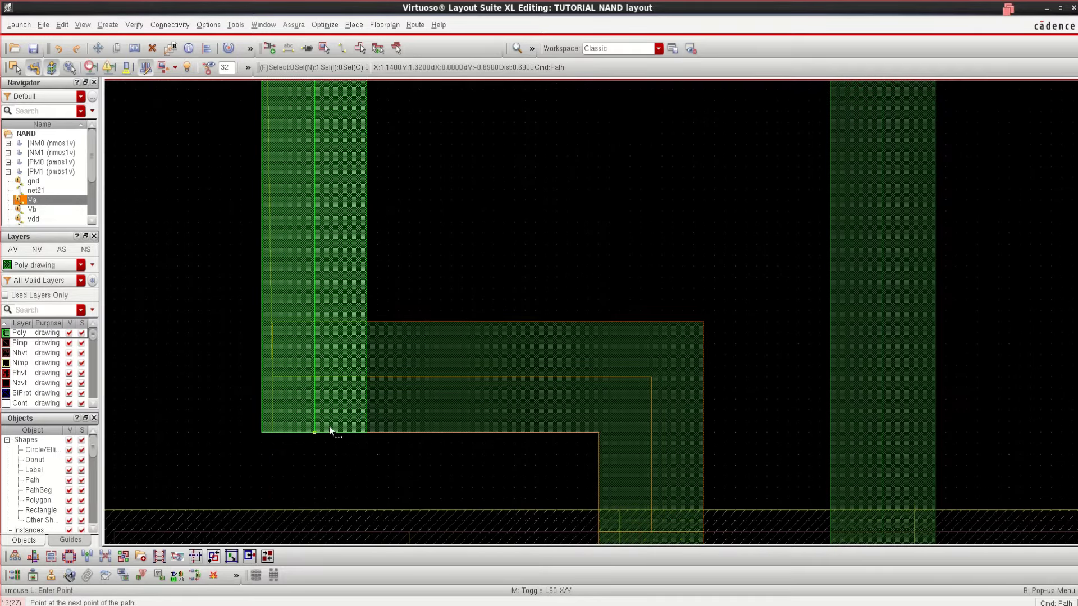
{"action": "double_click", "coordinate": [330, 431]}
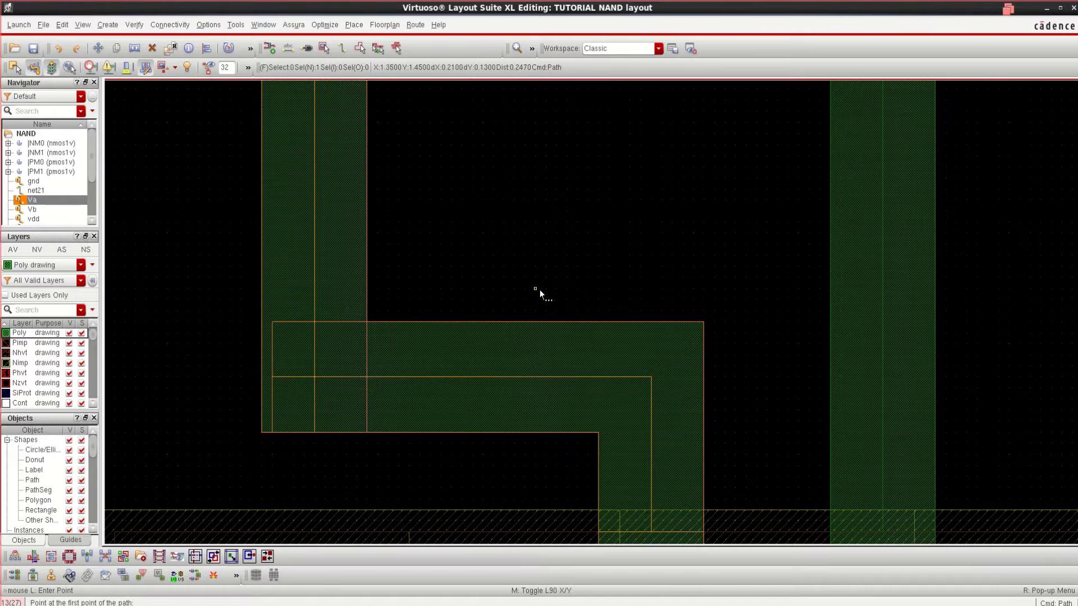
{"action": "key", "text": "f"}
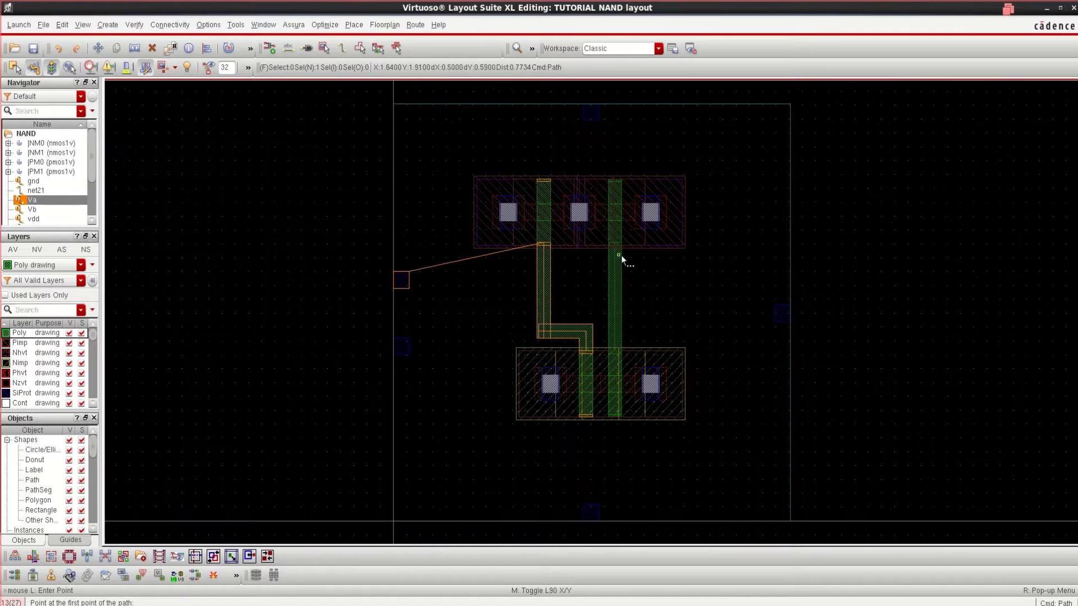
{"action": "key", "text": "Escape"}
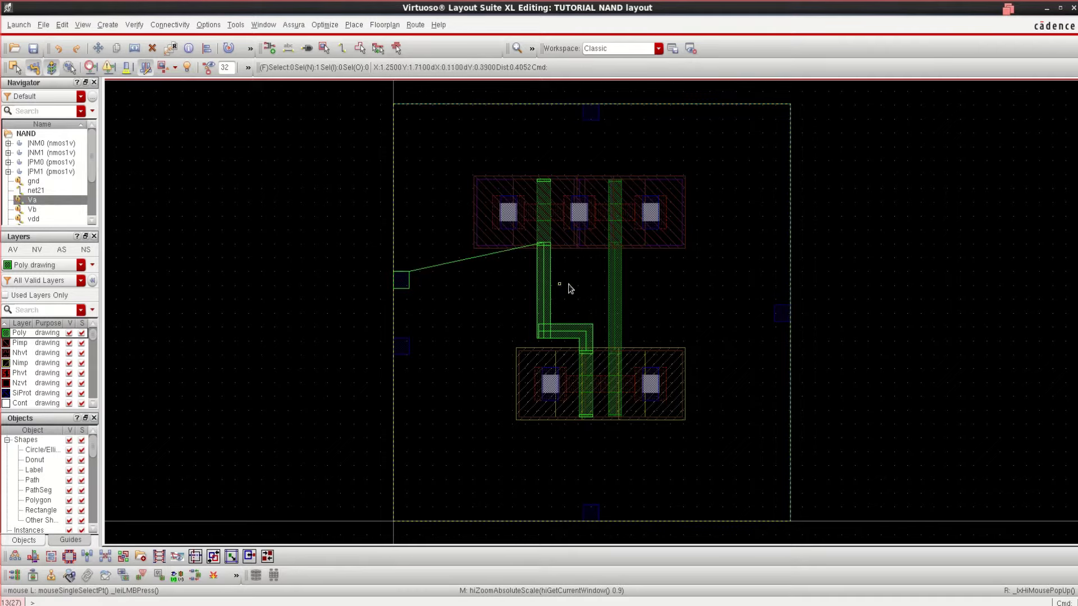
{"action": "scroll", "coordinate": [594, 254], "scroll_direction": "up", "scroll_amount": 1, "text": "ctrl"}
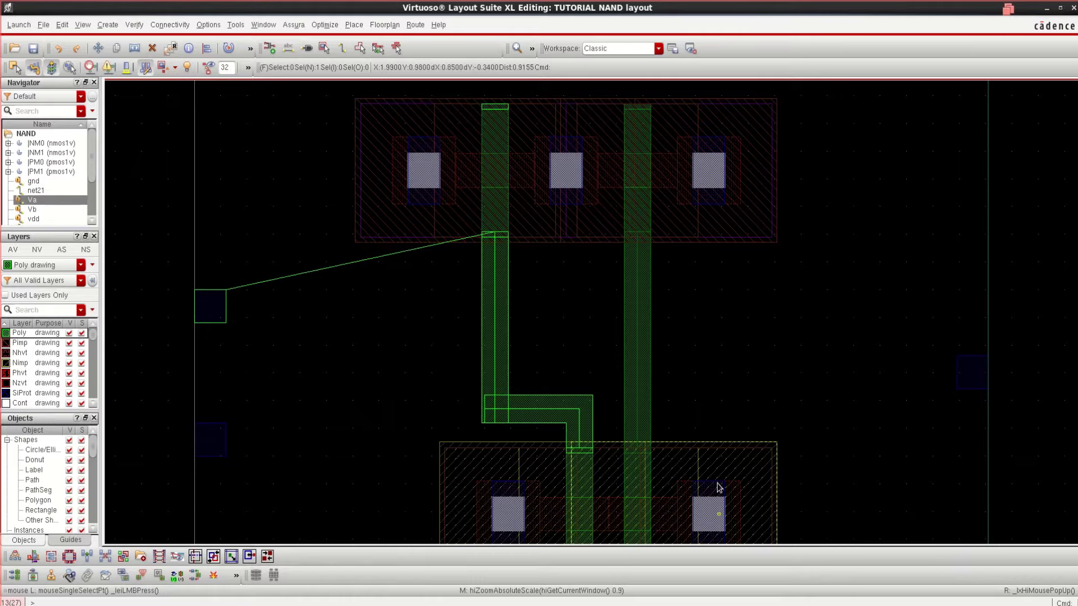
Step: Restrict the layer list to the used layers and make Metal1 drawing the active layer
{"action": "scroll", "coordinate": [566, 213], "scroll_direction": "up", "scroll_amount": 2, "text": "ctrl"}
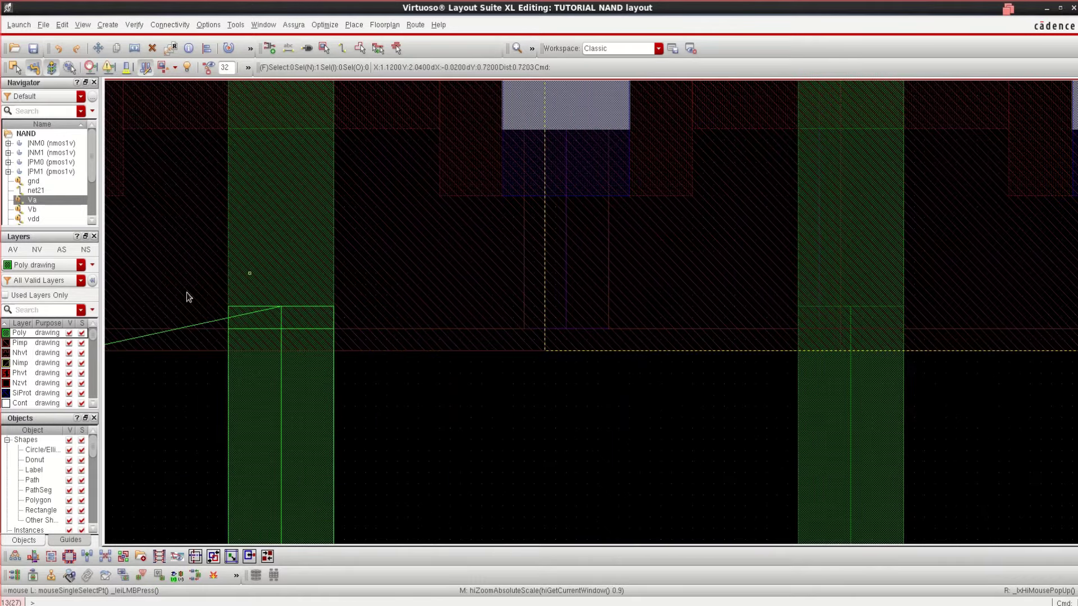
{"action": "scroll", "coordinate": [34, 373], "scroll_direction": "up", "scroll_amount": 1}
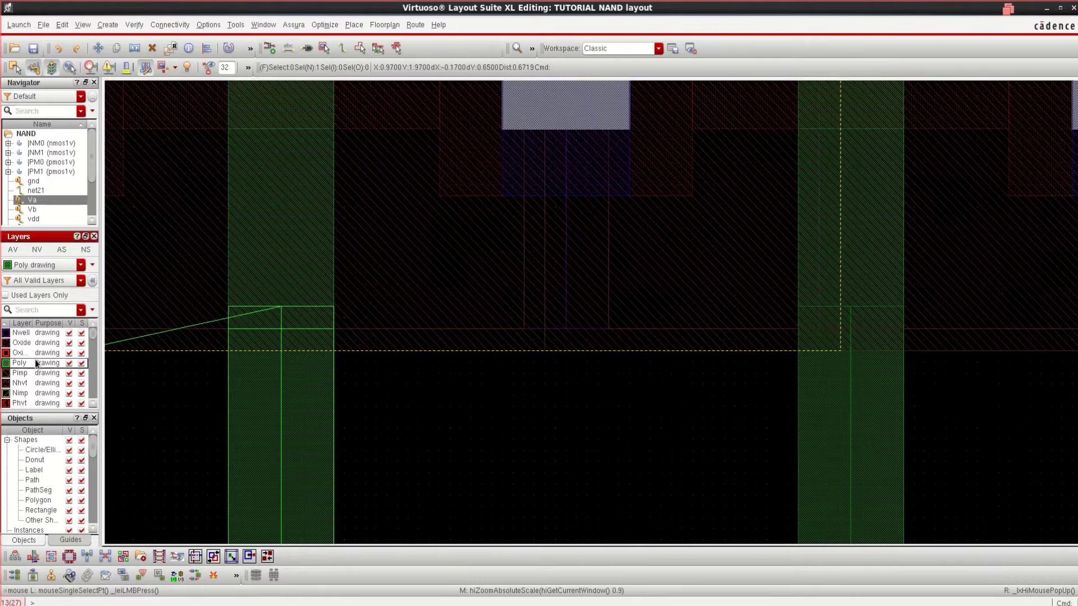
{"action": "scroll", "coordinate": [35, 375], "scroll_direction": "down", "scroll_amount": 1}
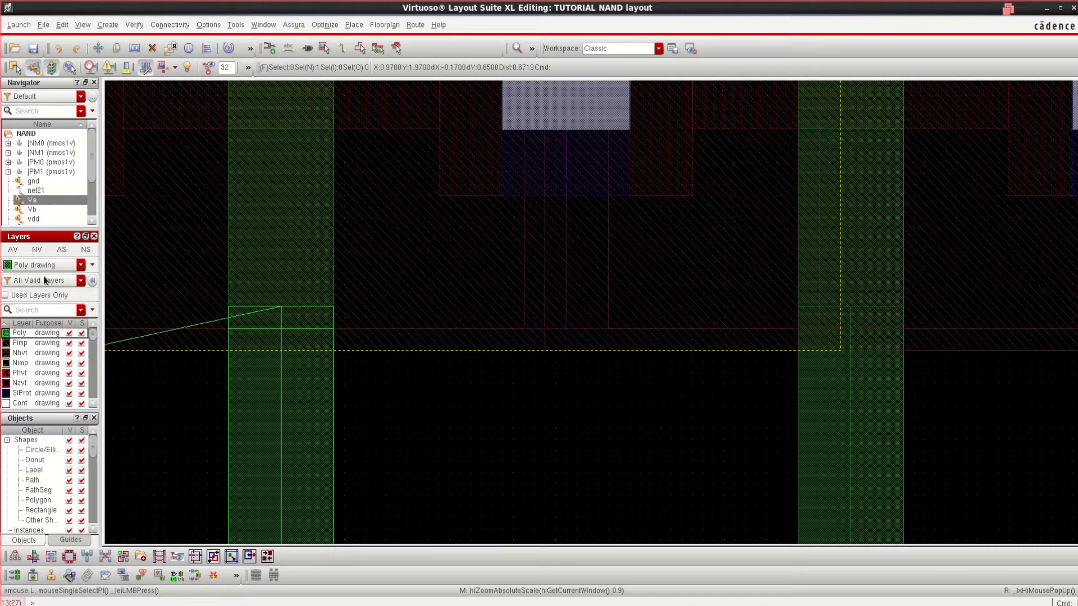
{"action": "left_click", "coordinate": [6, 296]}
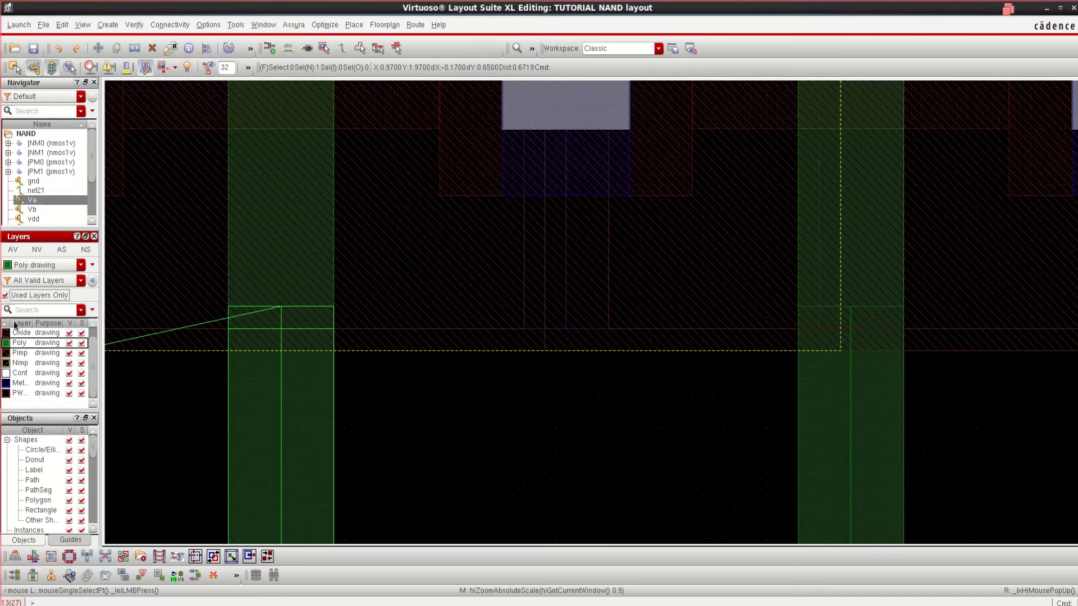
{"action": "left_click", "coordinate": [20, 384]}
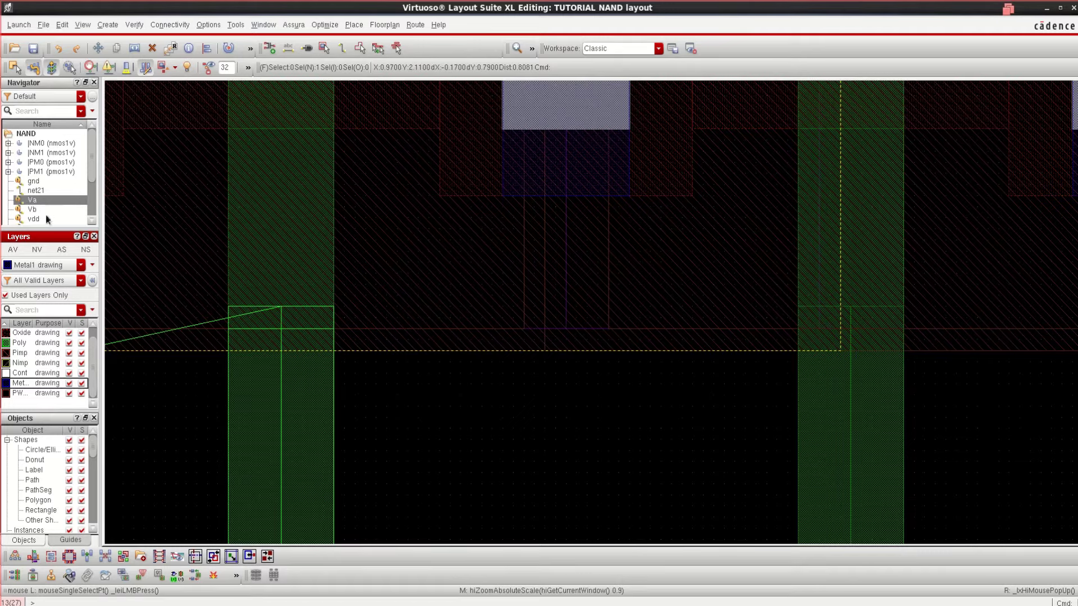
Step: Highlight the Vout net at the PMOS pair's shared middle contact
{"action": "left_click_drag", "start_coordinate": [94, 177], "coordinate": [90, 199]}
{"action": "left_click", "coordinate": [34, 181]}
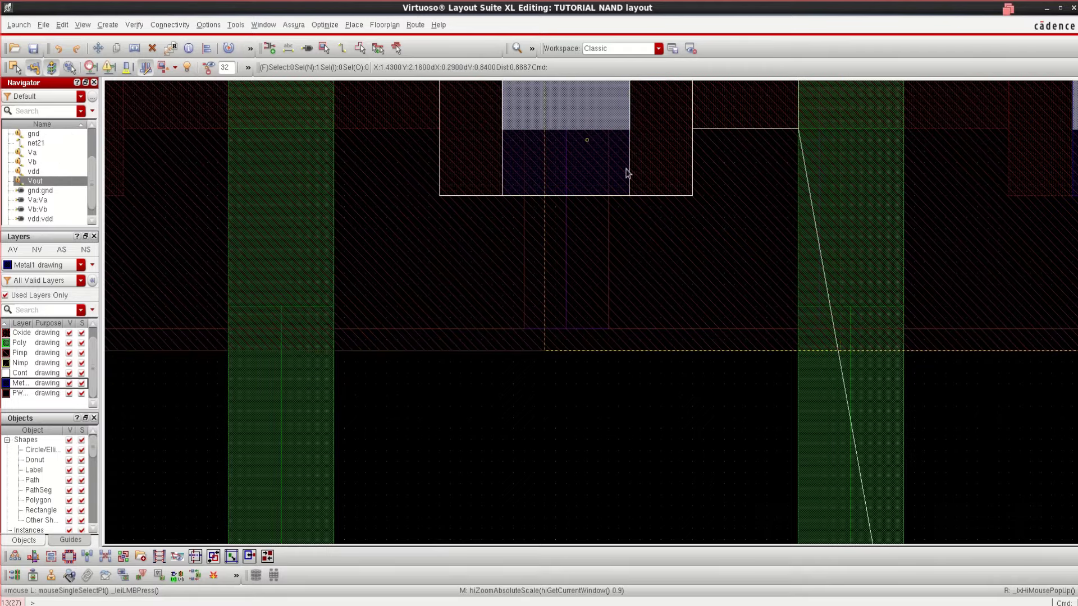
{"action": "scroll", "coordinate": [735, 266], "scroll_direction": "down", "scroll_amount": 2}
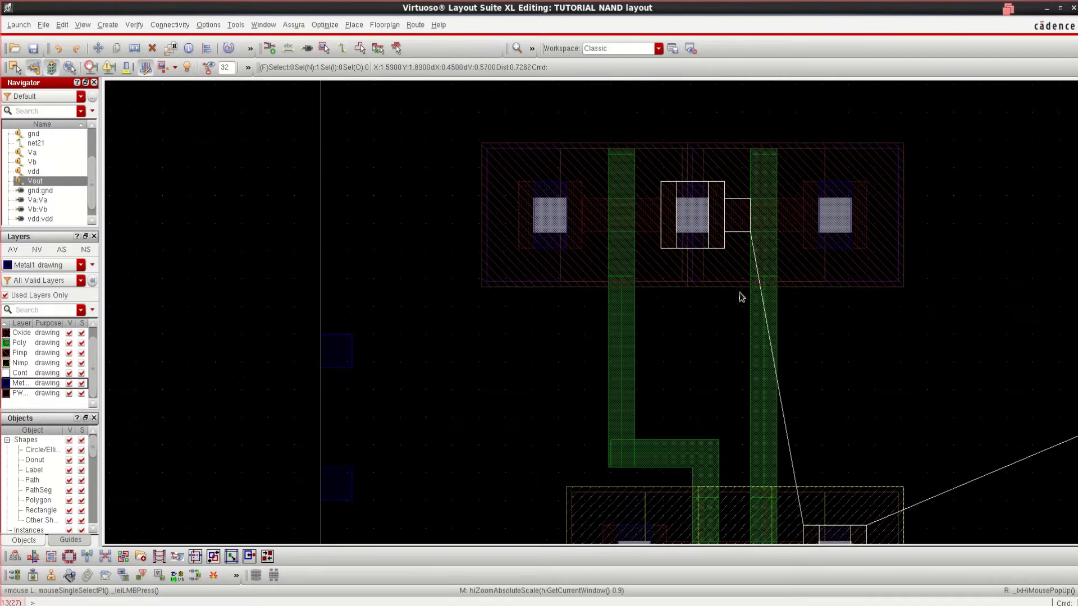
{"action": "scroll", "coordinate": [727, 258], "scroll_direction": "up", "scroll_amount": 2}
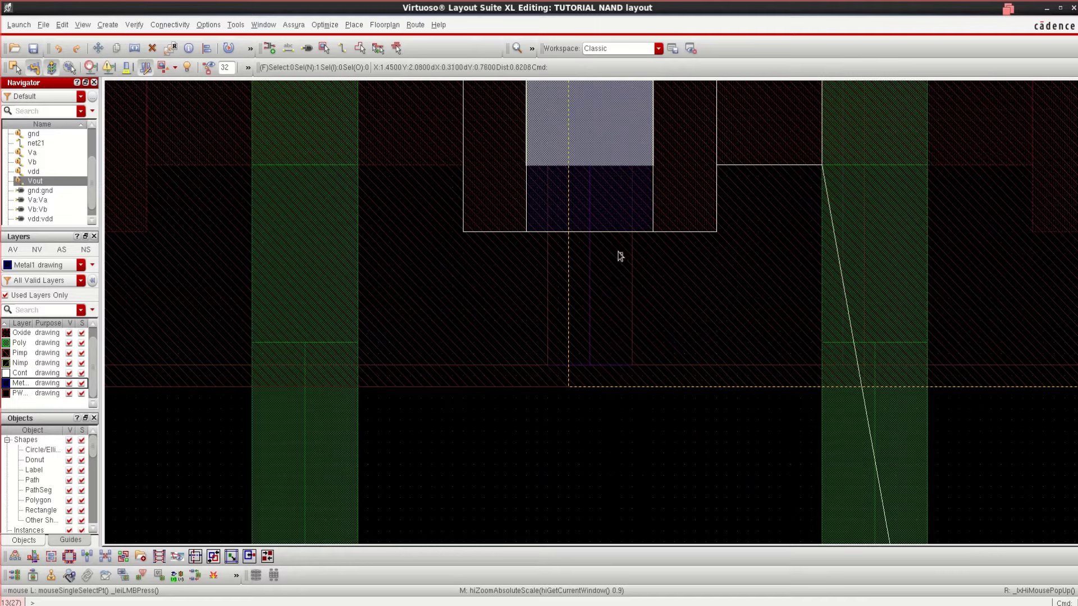
Step: Draw an L-shaped Metal1 path from the PMOS pair's middle contact, about 0.62 down, then about 0.59 right above the NMOS right contact
{"action": "left_click", "coordinate": [583, 312]}
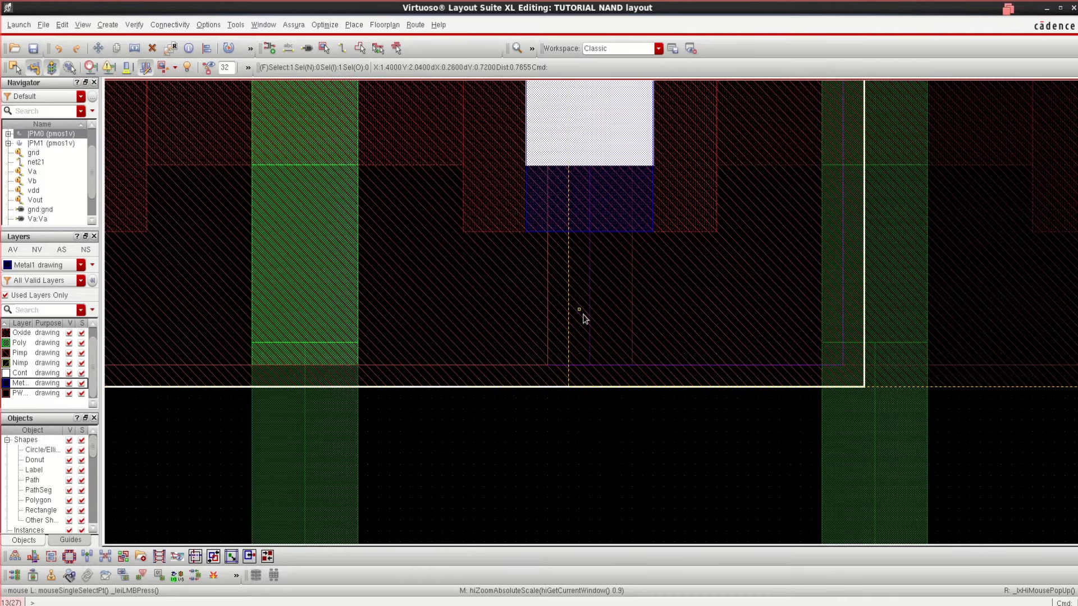
{"action": "left_click", "coordinate": [37, 385]}
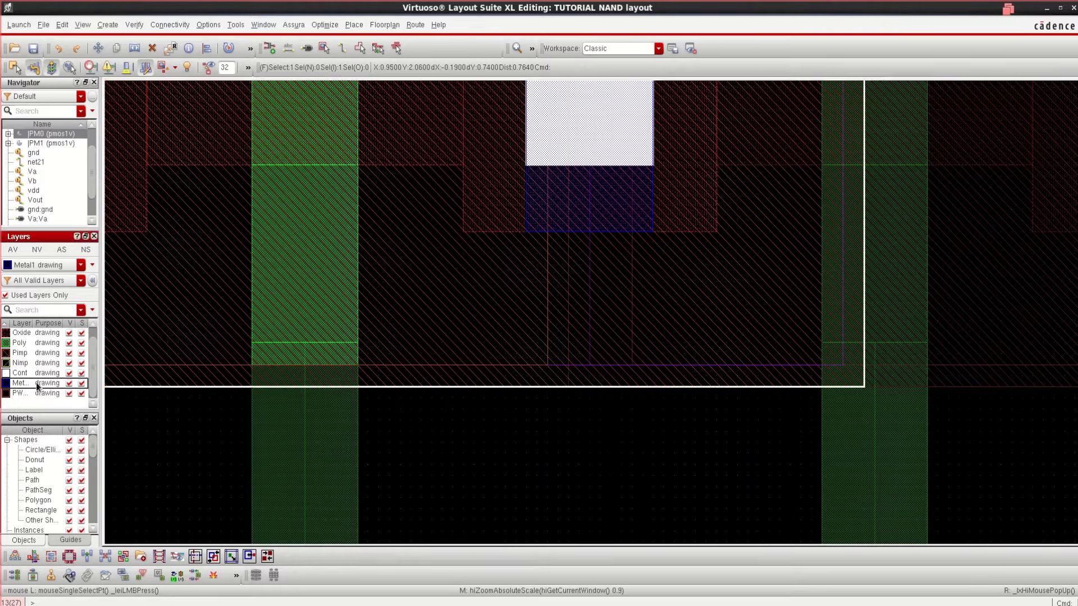
{"action": "key", "text": "p"}
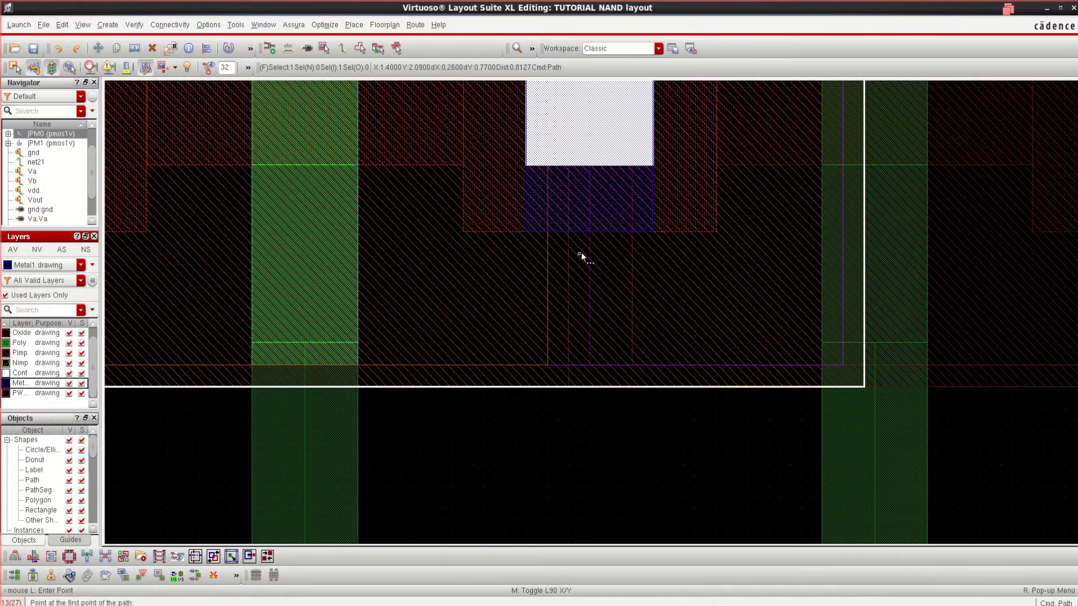
{"action": "left_click", "coordinate": [584, 231]}
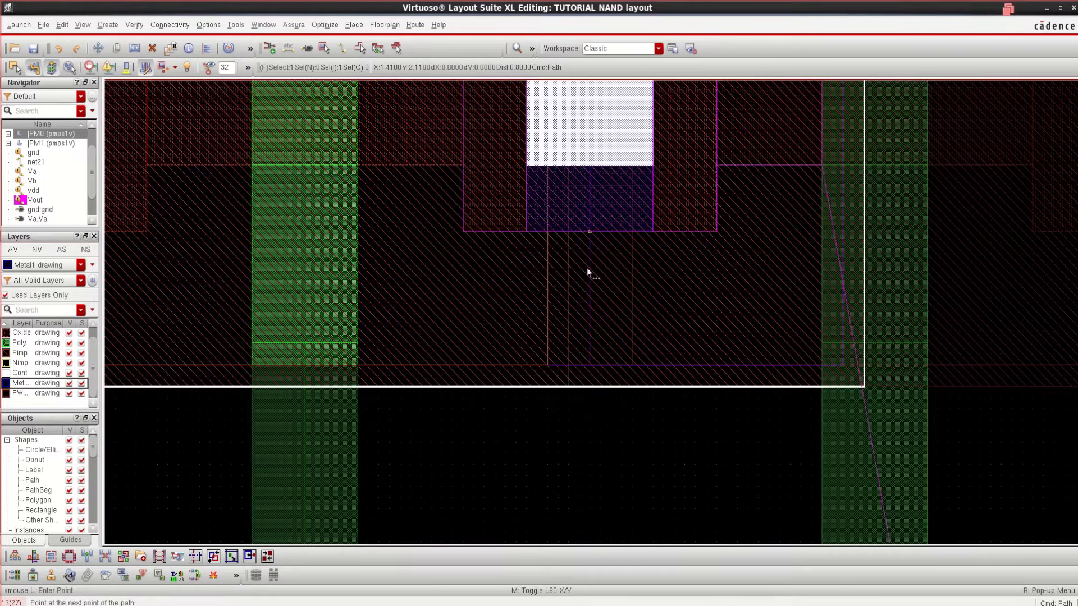
{"action": "scroll", "coordinate": [593, 378], "scroll_direction": "down", "scroll_amount": 2}
{"action": "scroll", "coordinate": [609, 486], "scroll_direction": "down", "scroll_amount": 1}
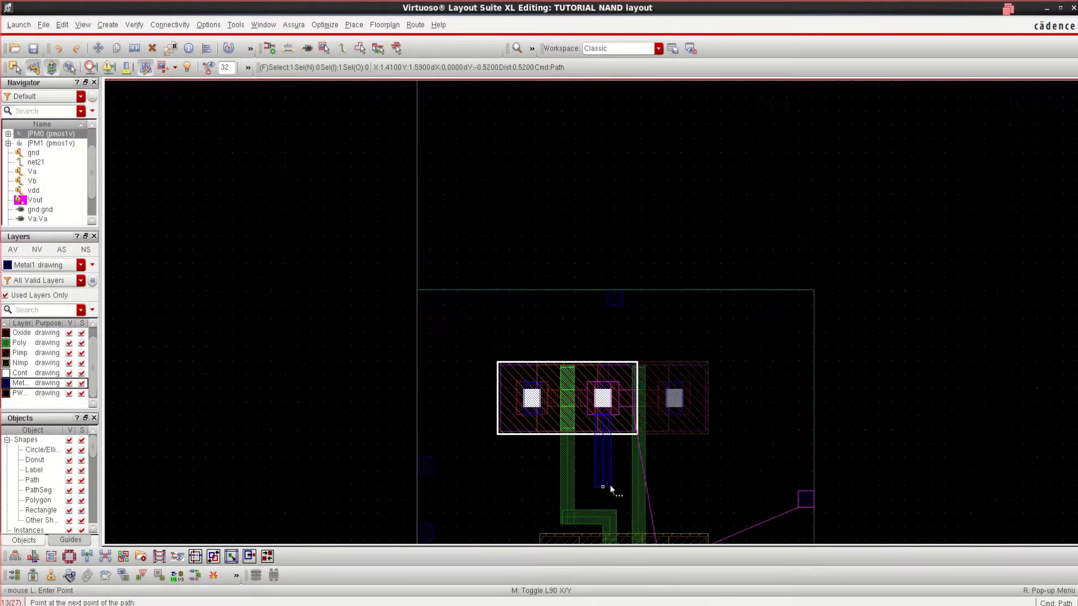
{"action": "scroll", "coordinate": [614, 491], "scroll_direction": "down", "scroll_amount": 1}
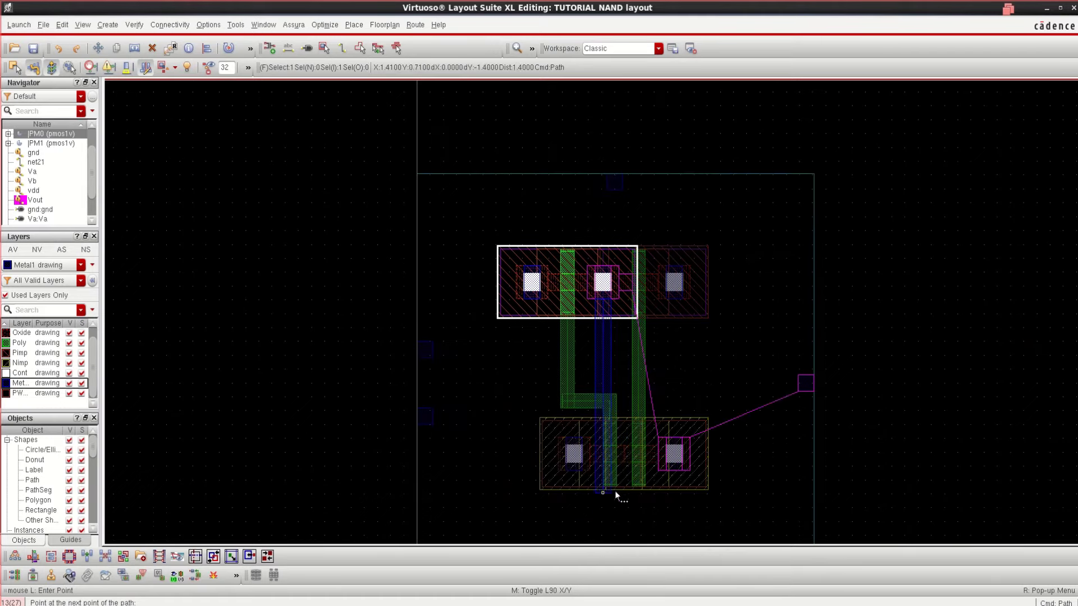
{"action": "left_click", "coordinate": [631, 385]}
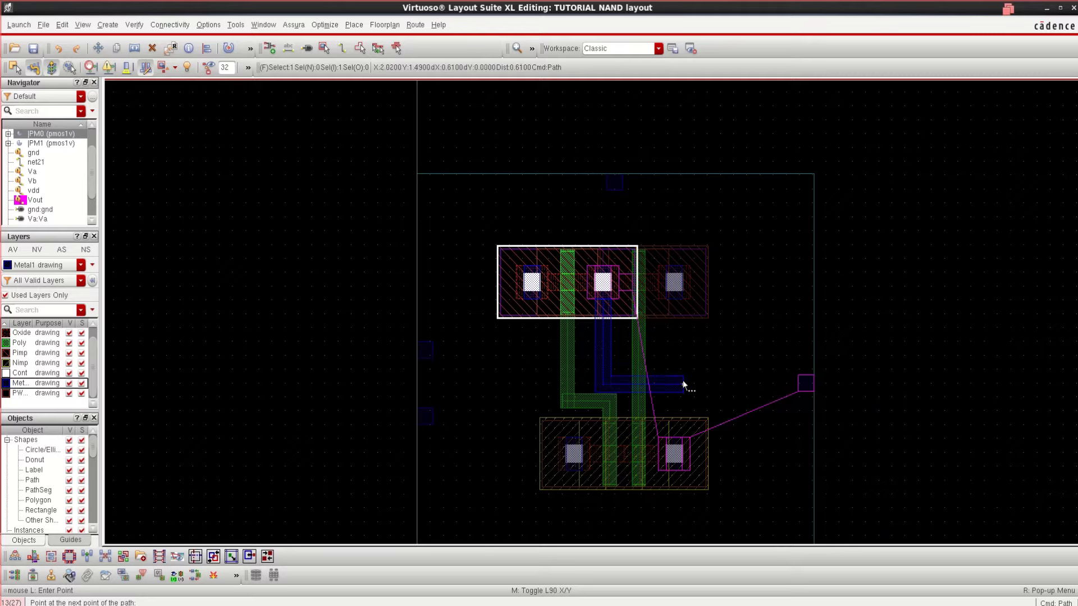
{"action": "double_click", "coordinate": [680, 383]}
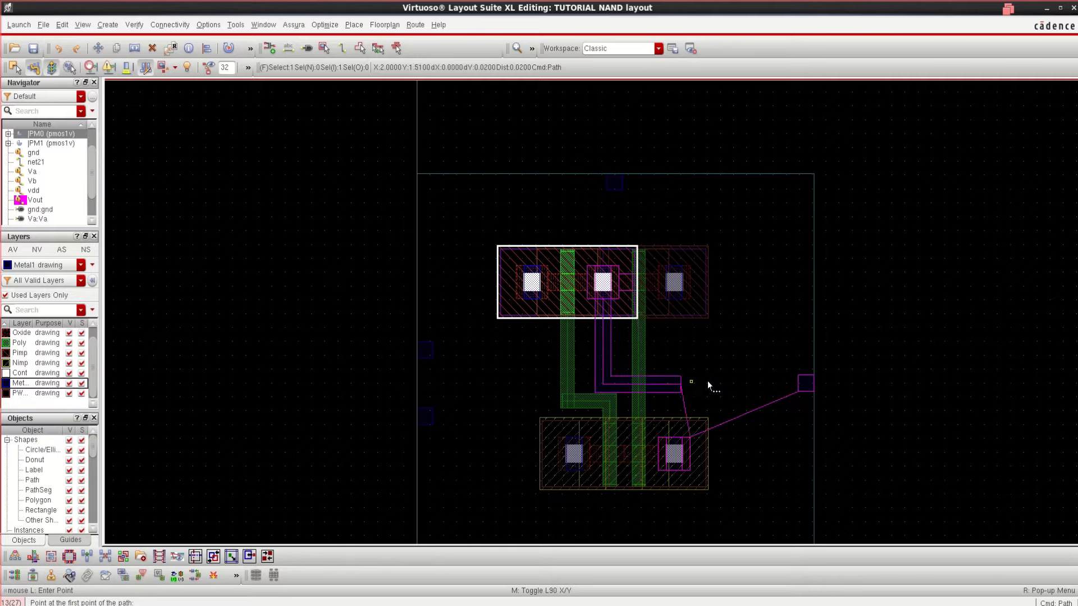
Step: Highlight the Vout net and draw a vertical Metal1 path, about 0.44 long, from the NMOS right contact up over the L-shaped path's end
{"action": "scroll", "coordinate": [662, 413], "scroll_direction": "up", "scroll_amount": 1}
{"action": "scroll", "coordinate": [692, 432], "scroll_direction": "down", "scroll_amount": 1}
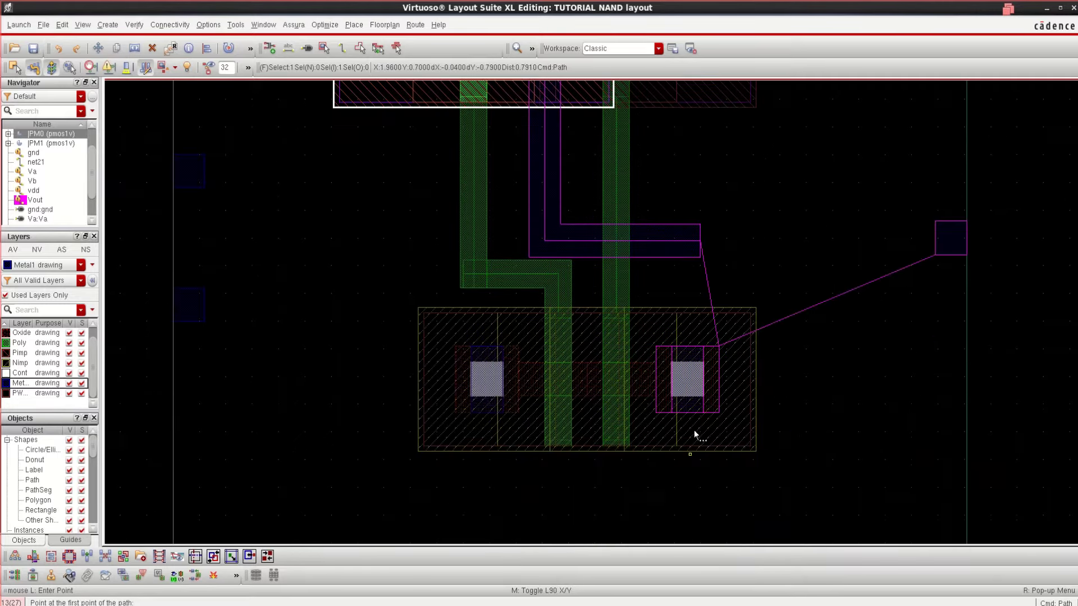
{"action": "scroll", "coordinate": [697, 309], "scroll_direction": "up", "scroll_amount": 1, "text": "ctrl"}
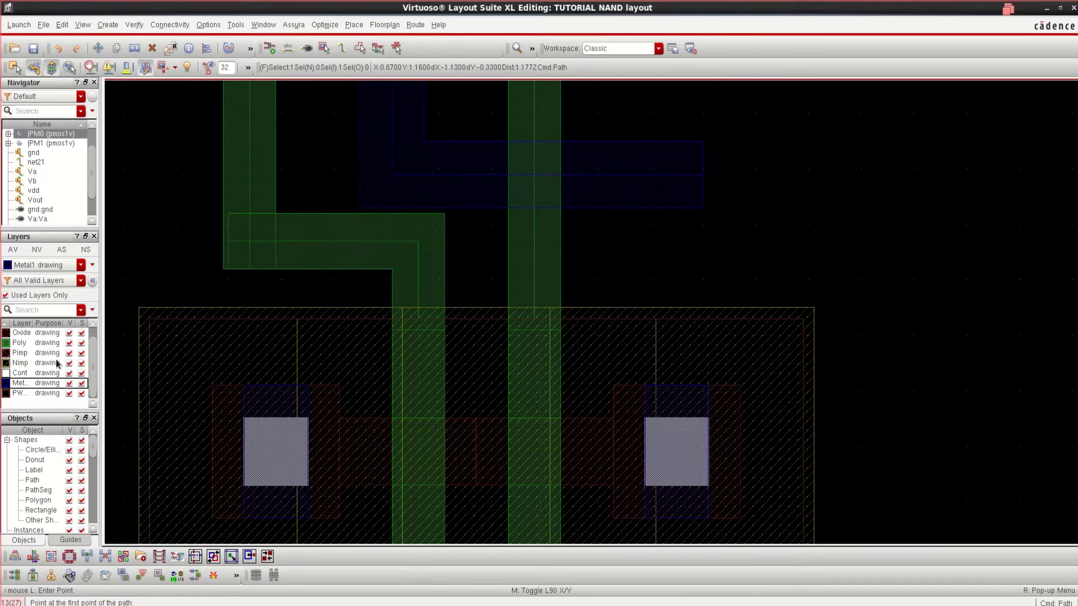
{"action": "left_click", "coordinate": [24, 389]}
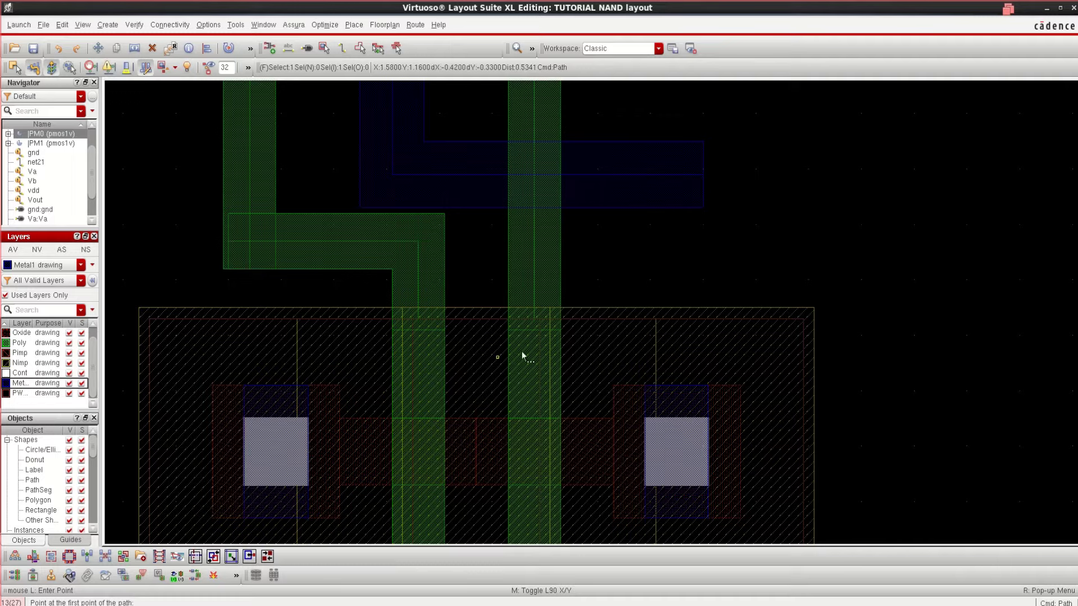
{"action": "left_click", "coordinate": [35, 200]}
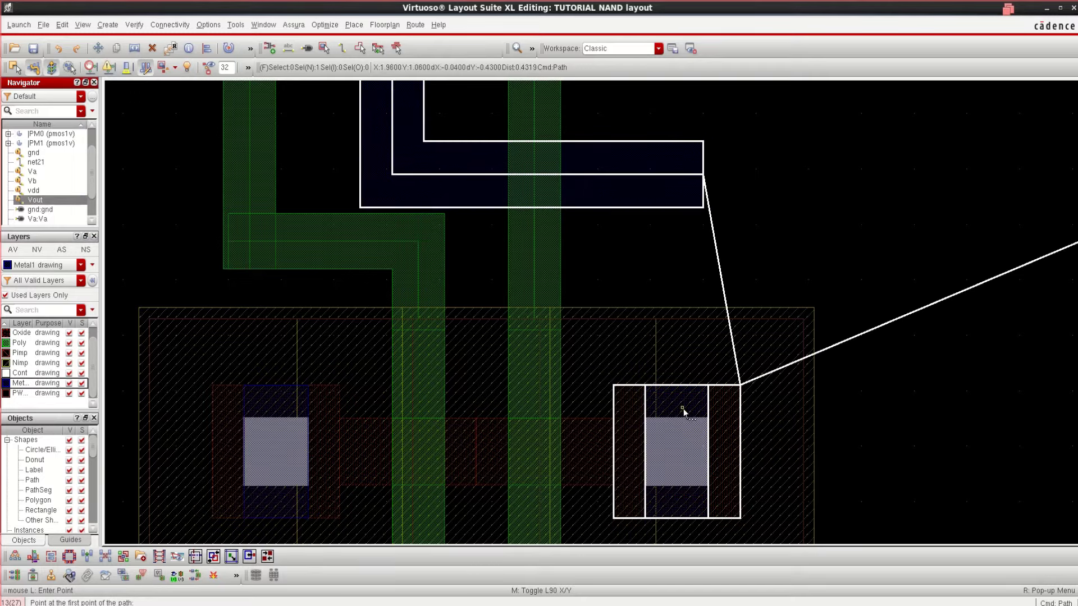
{"action": "left_click", "coordinate": [677, 387]}
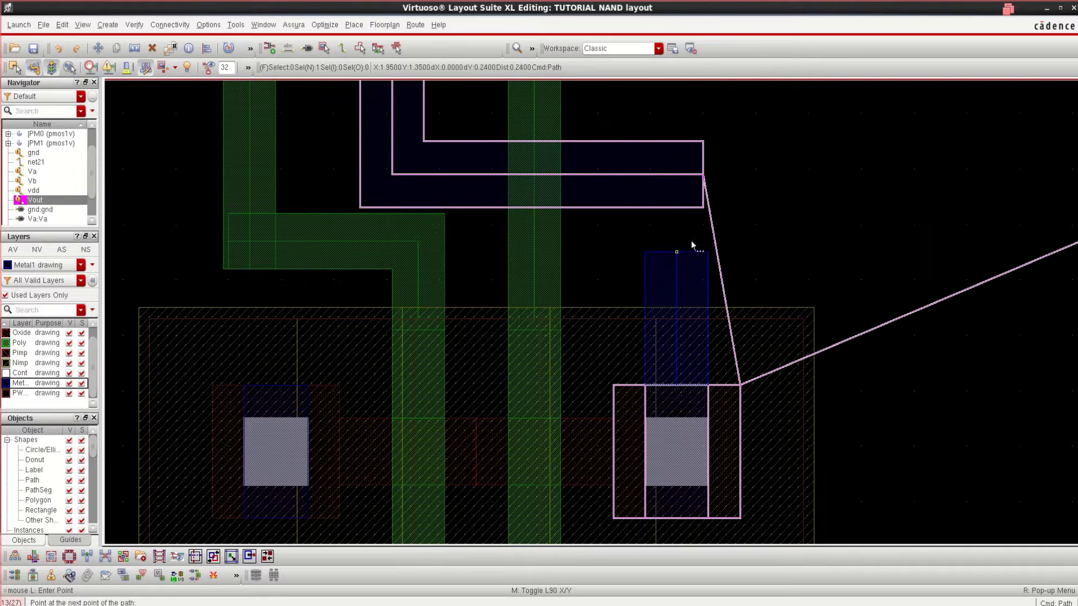
{"action": "double_click", "coordinate": [701, 143]}
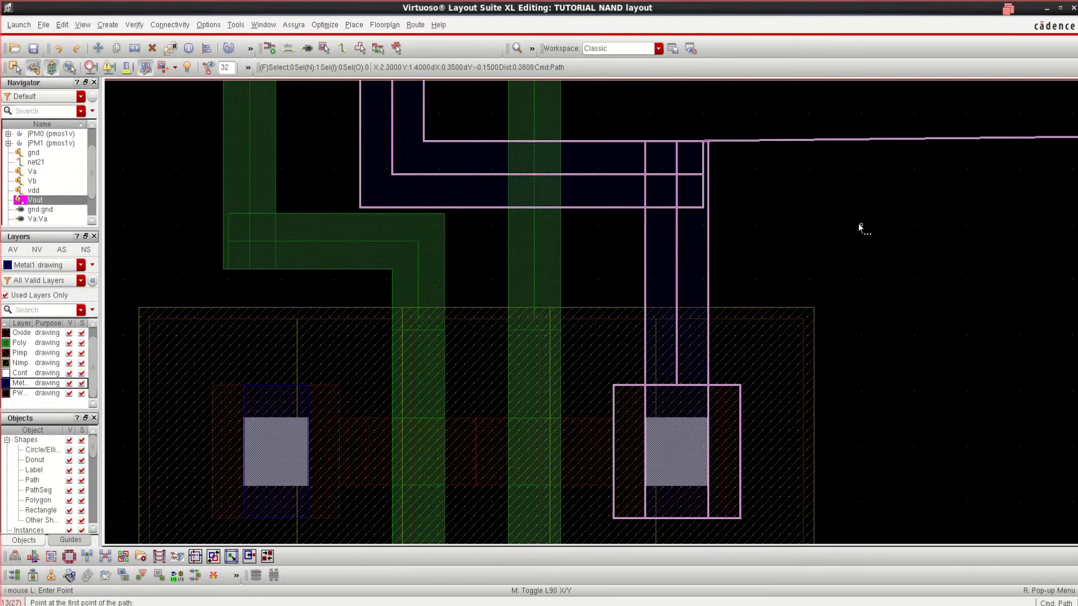
Step: Move the Vout pin about 0.58 left and align it with the horizontal part of the L-shaped Metal1 path
{"action": "scroll", "coordinate": [854, 219], "scroll_direction": "down", "scroll_amount": 2, "text": "ctrl"}
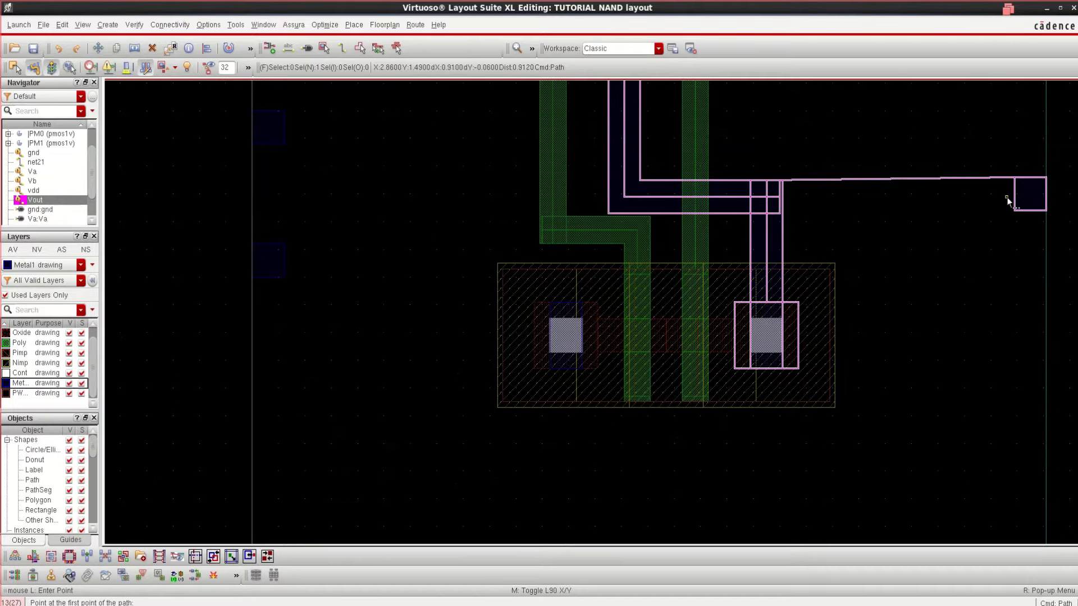
{"action": "key", "text": "Escape"}
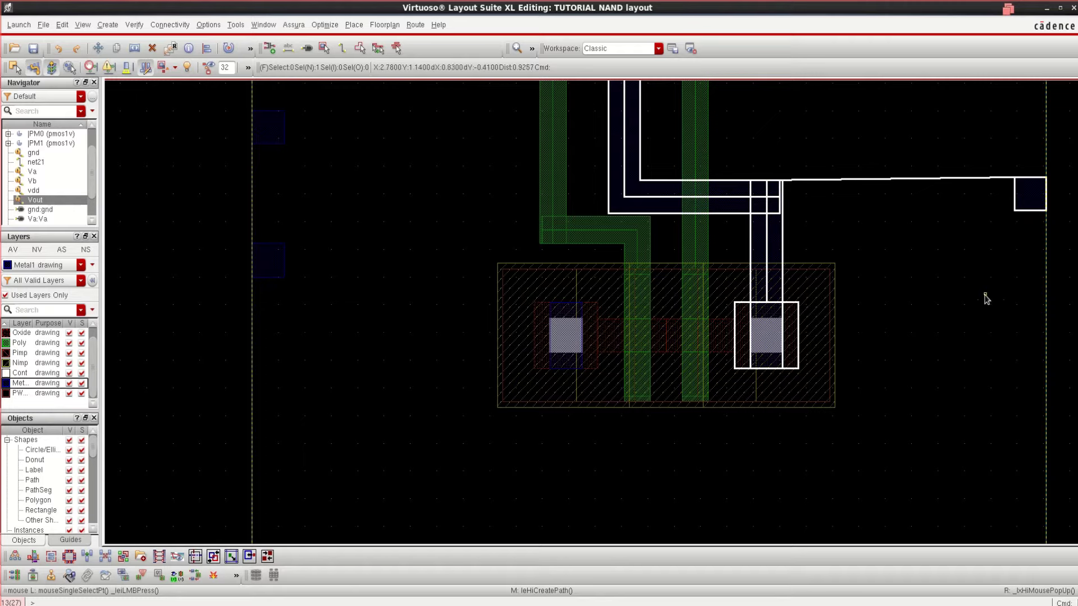
{"action": "left_click", "coordinate": [1030, 203]}
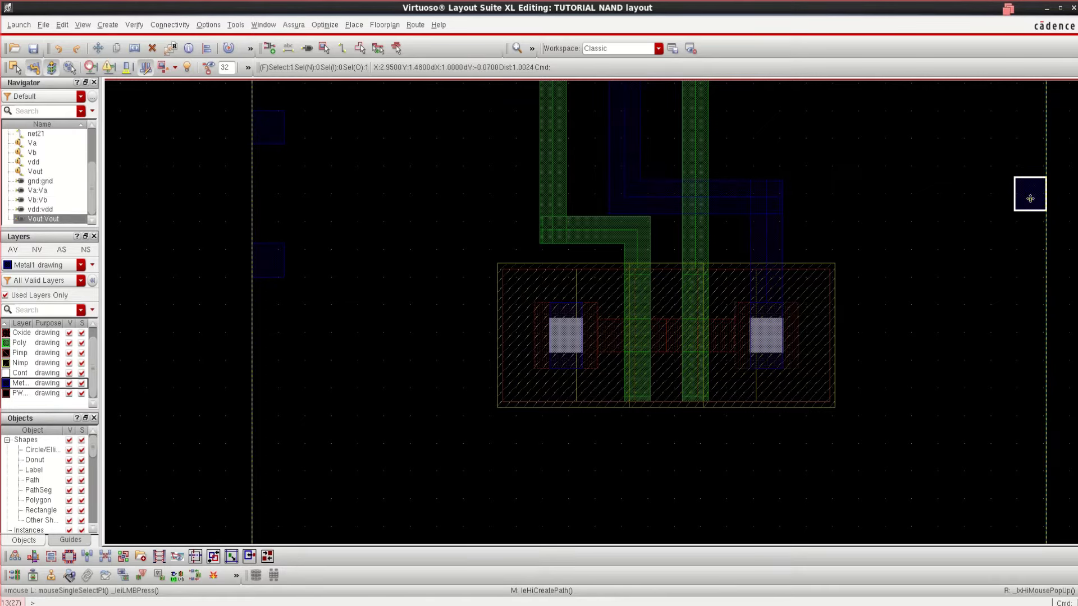
{"action": "key", "text": "m"}
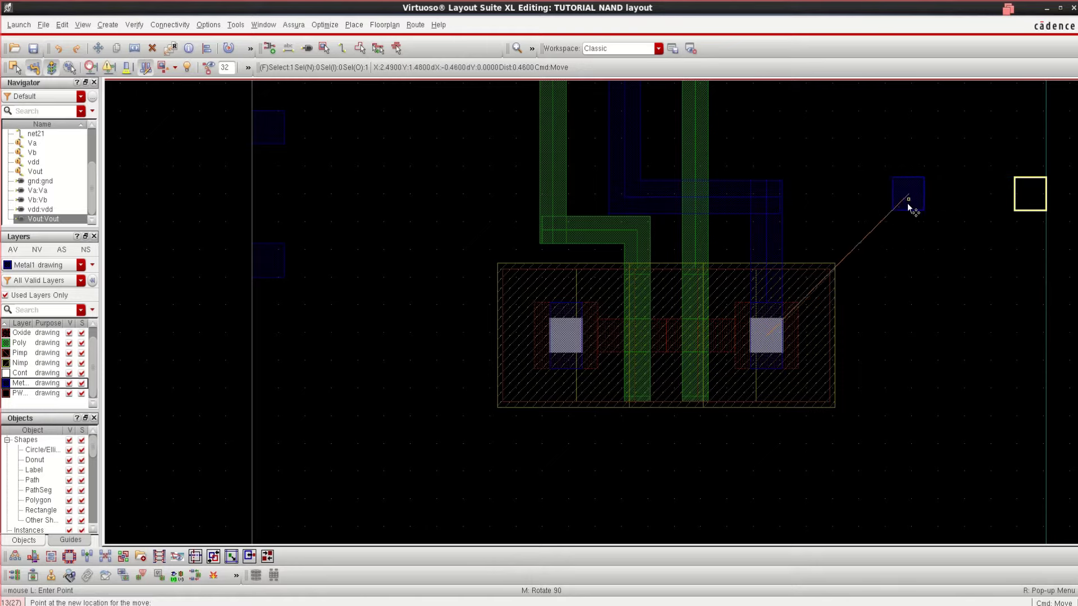
{"action": "left_click", "coordinate": [879, 207]}
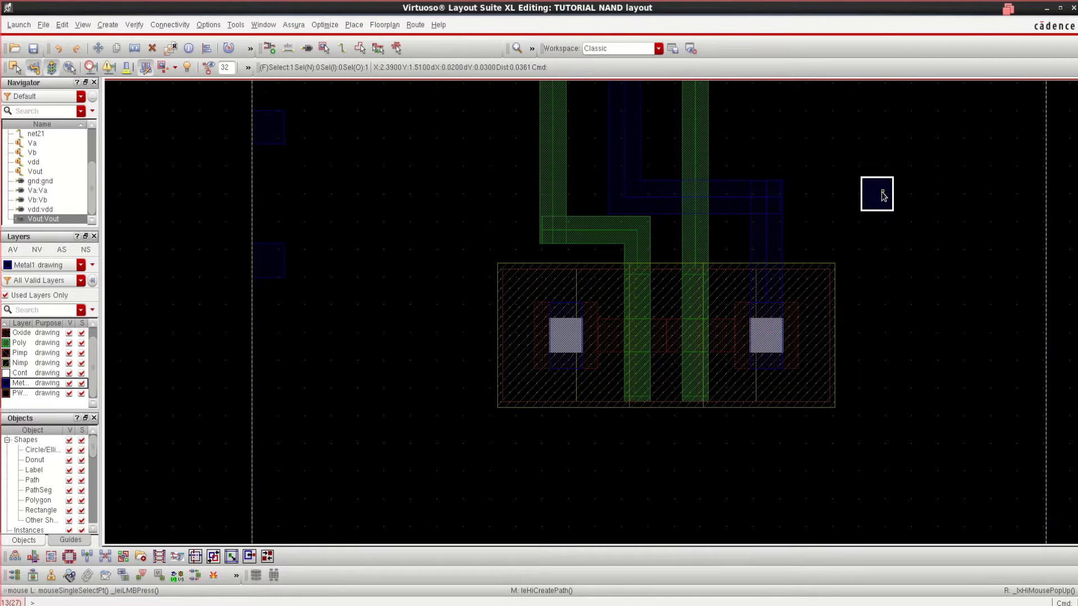
{"action": "scroll", "coordinate": [883, 196], "scroll_direction": "up", "scroll_amount": 2, "text": "ctrl"}
{"action": "left_click_drag", "start_coordinate": [873, 187], "coordinate": [874, 193]}
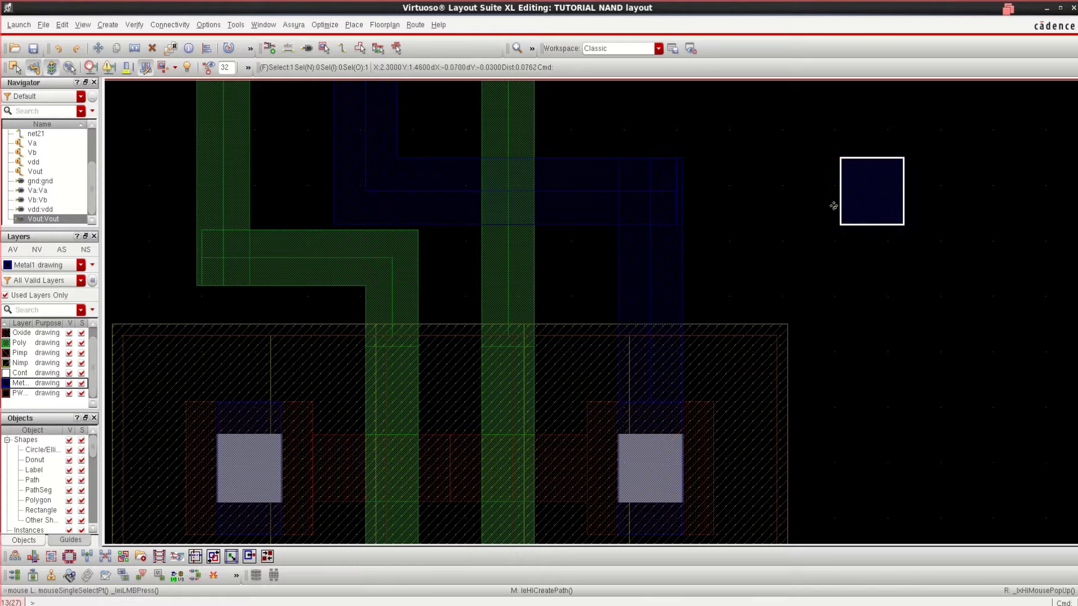
Step: Draw a horizontal Metal1 path, about 0.44 long, from the Vout pin to the Vout route and shift it up 0.01 into line
{"action": "key", "text": "p"}
{"action": "left_click", "coordinate": [852, 197]}
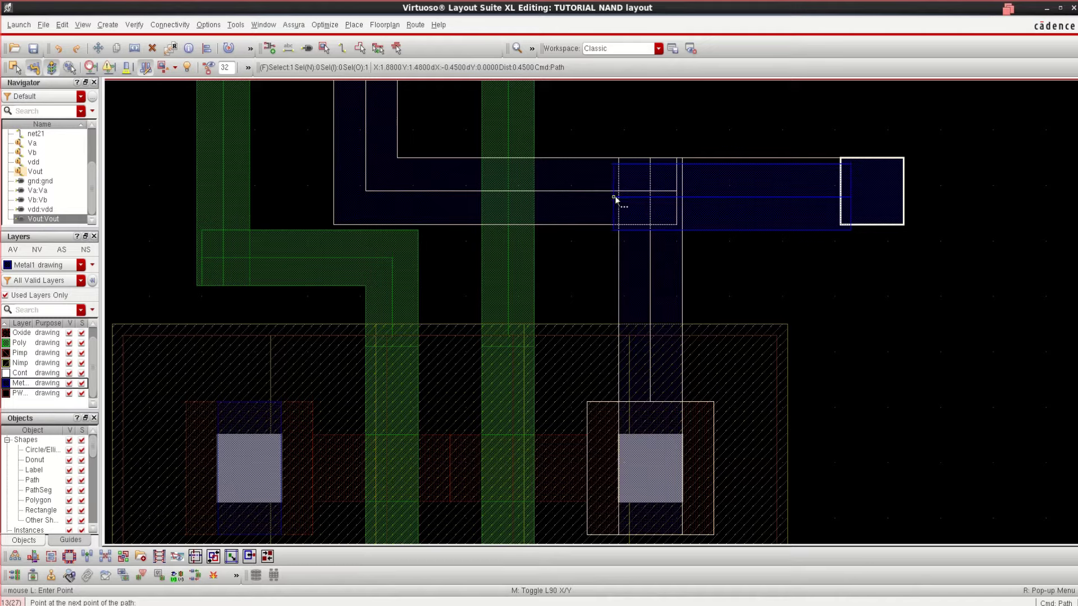
{"action": "left_click", "coordinate": [618, 199]}
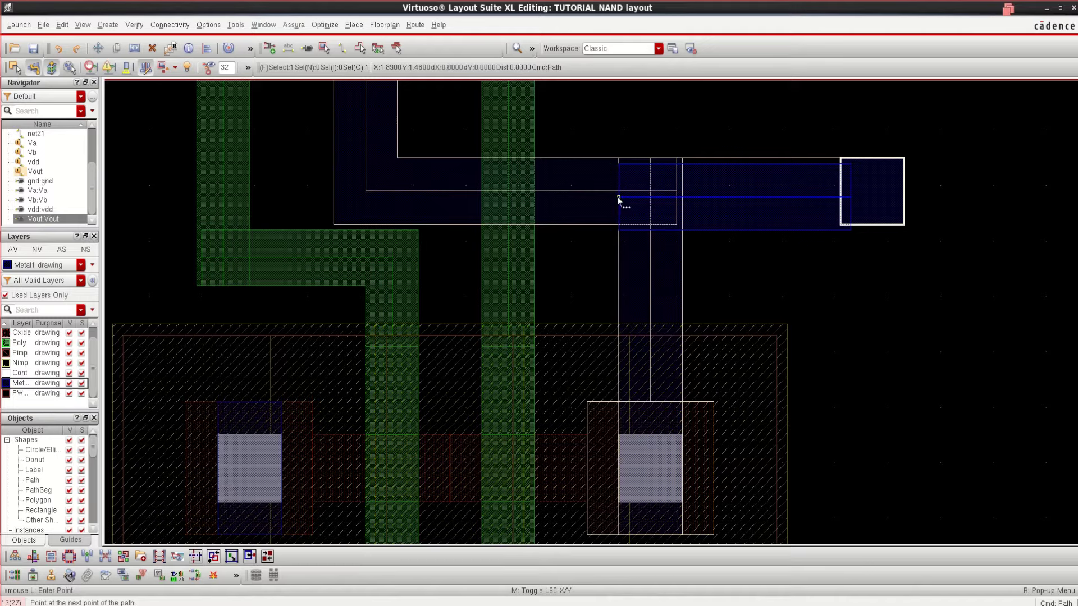
{"action": "double_click", "coordinate": [618, 197]}
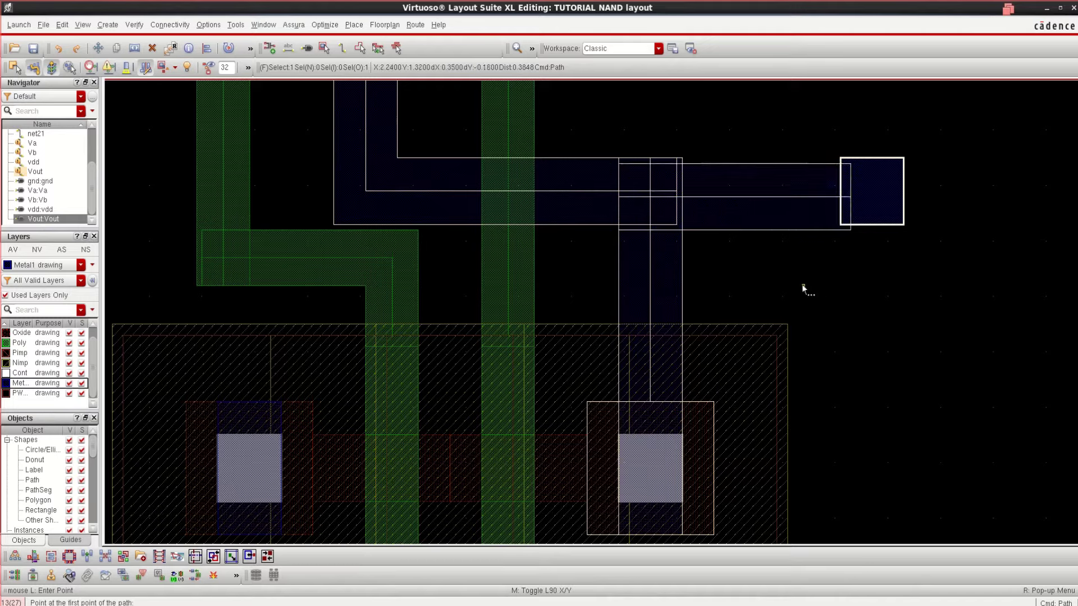
{"action": "key", "text": "Escape"}
{"action": "left_click", "coordinate": [766, 192]}
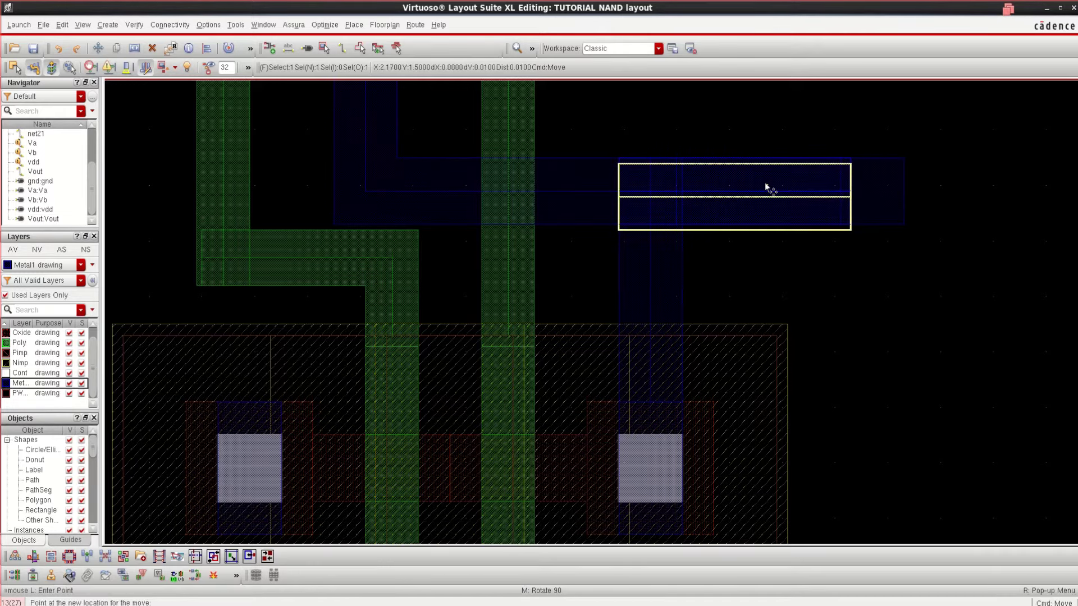
{"action": "left_click", "coordinate": [918, 277]}
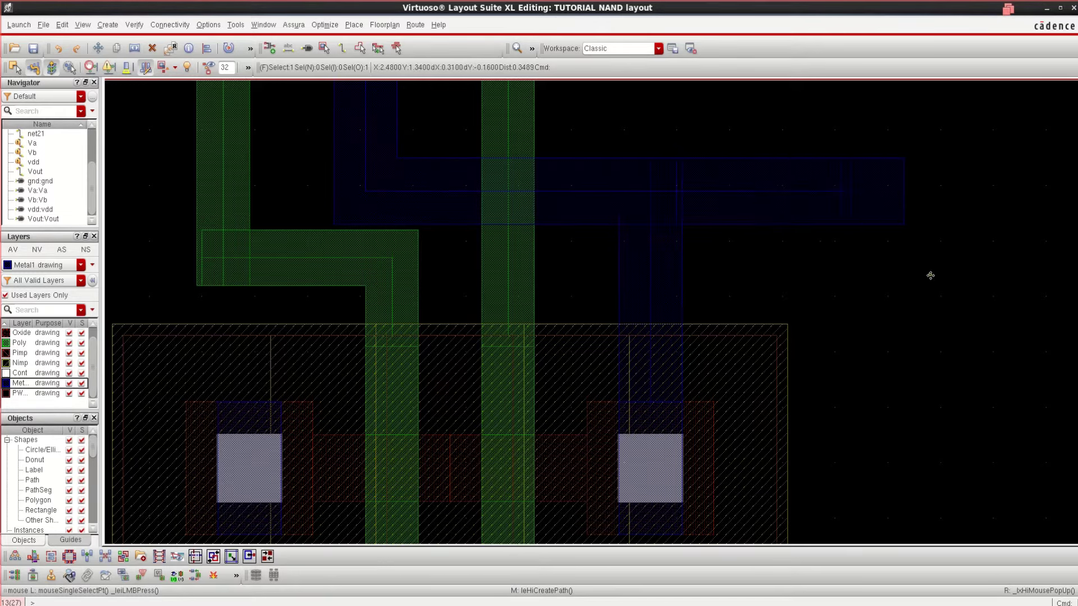
Step: Give the left PMOS a Detached body tie, with Top Tap enabled and Left Tap disabled
{"action": "key", "text": "f"}
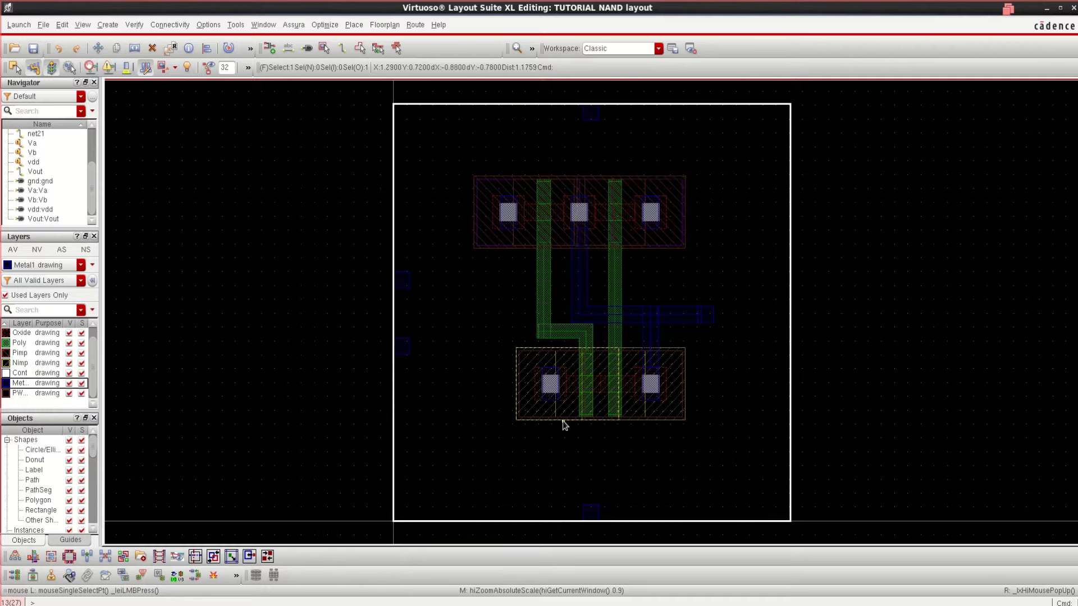
{"action": "left_click", "coordinate": [506, 207]}
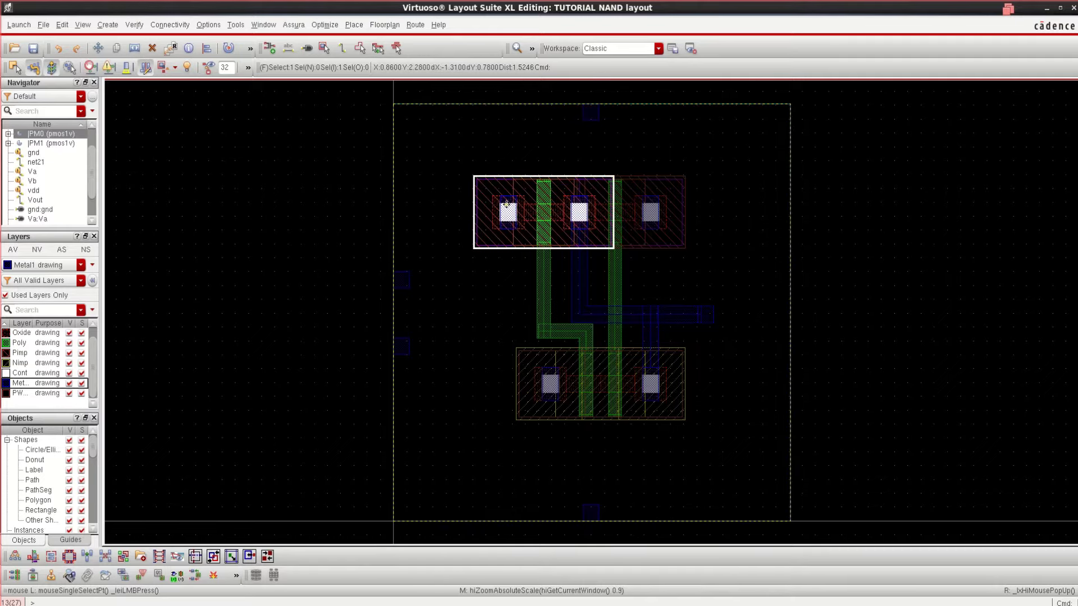
{"action": "key", "text": "q"}
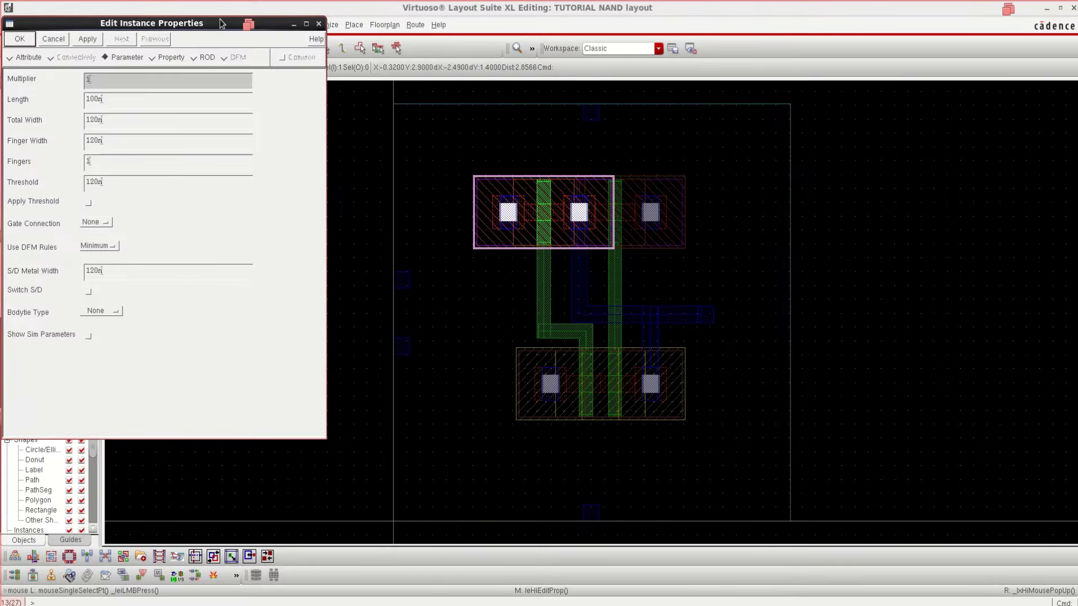
{"action": "left_click_drag", "start_coordinate": [229, 24], "coordinate": [335, 44]}
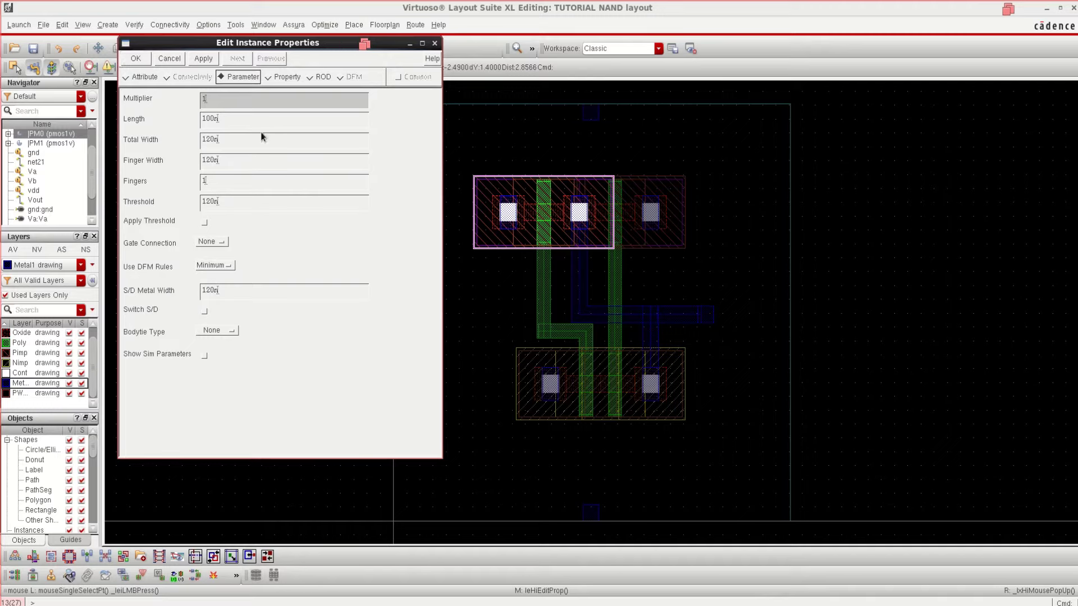
{"action": "left_click", "coordinate": [231, 332]}
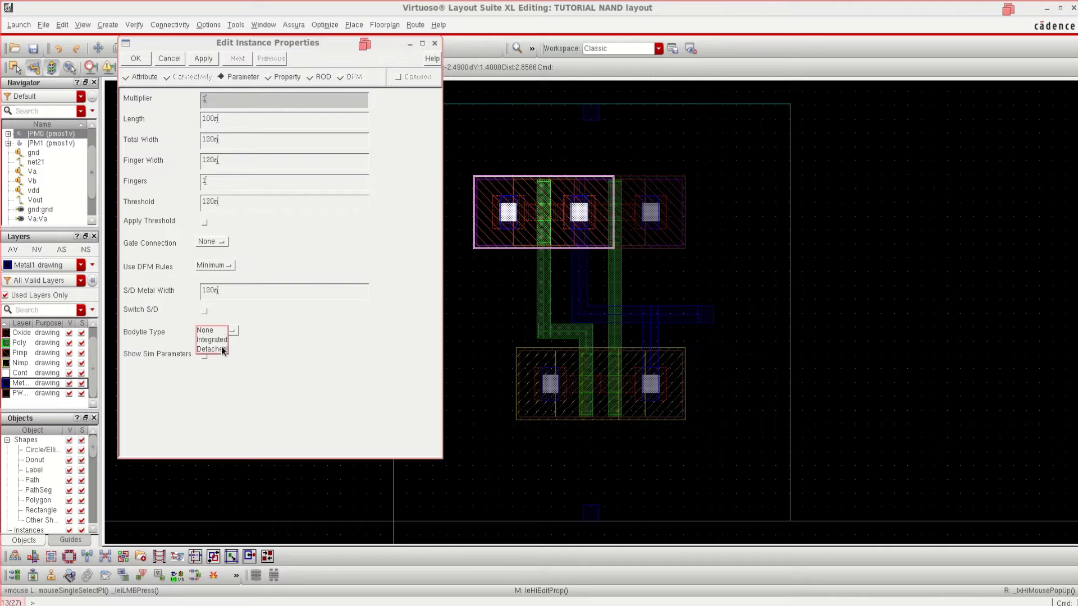
{"action": "left_click", "coordinate": [223, 350]}
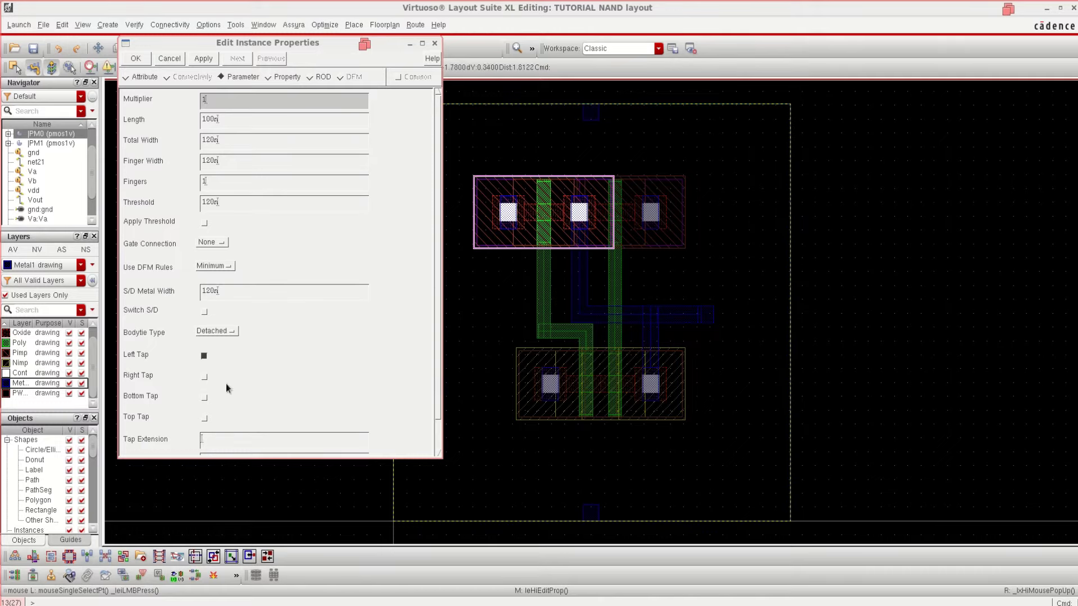
{"action": "left_click", "coordinate": [205, 419]}
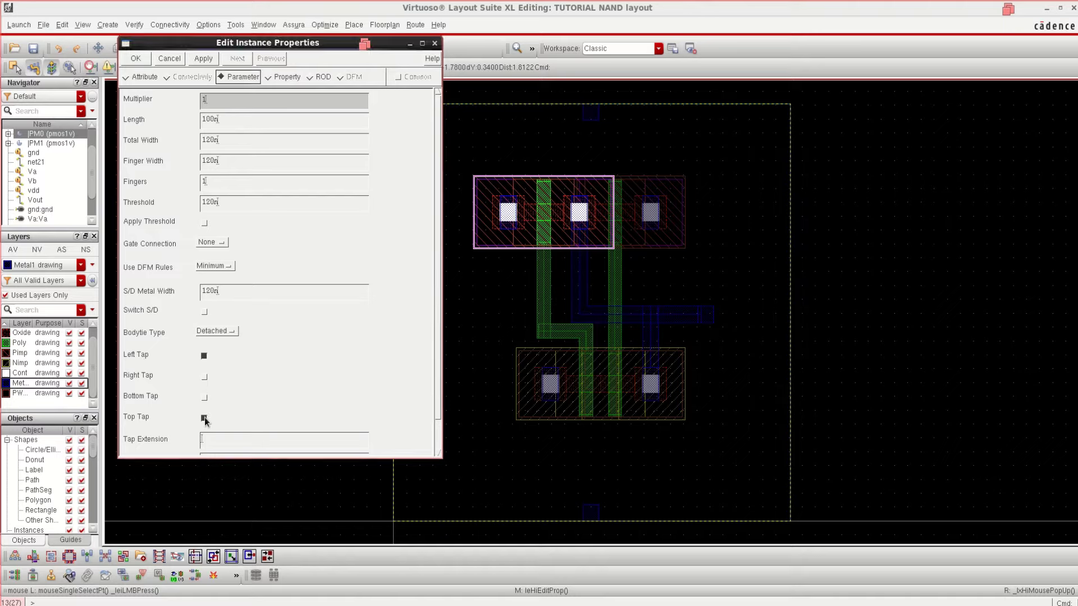
{"action": "left_click", "coordinate": [204, 357]}
{"action": "left_click", "coordinate": [136, 60]}
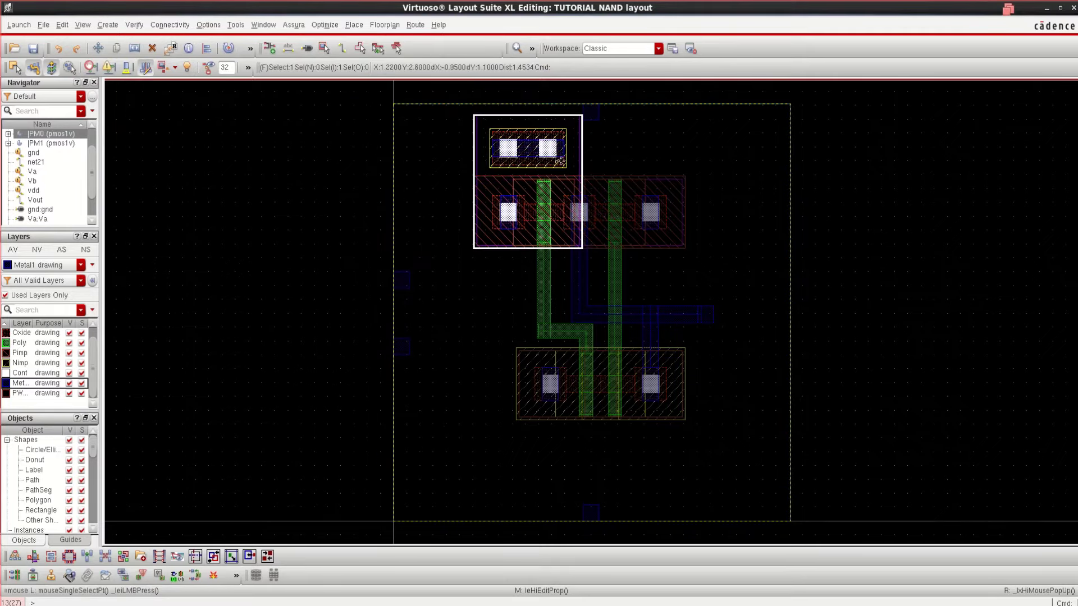
{"action": "left_click", "coordinate": [802, 187]}
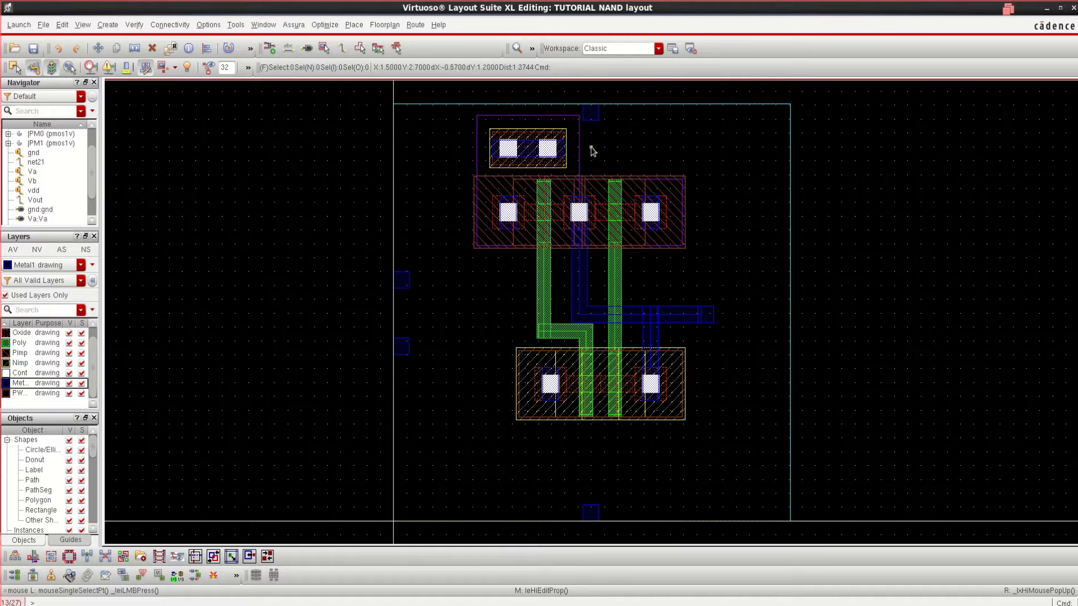
Step: Draw an Nwell rectangle, about 0.78 by 0.48, from the PMOS tap well's upper-right corner to the right PMOS well's upper-right corner
{"action": "scroll", "coordinate": [595, 140], "scroll_direction": "up", "scroll_amount": 1, "text": "ctrl"}
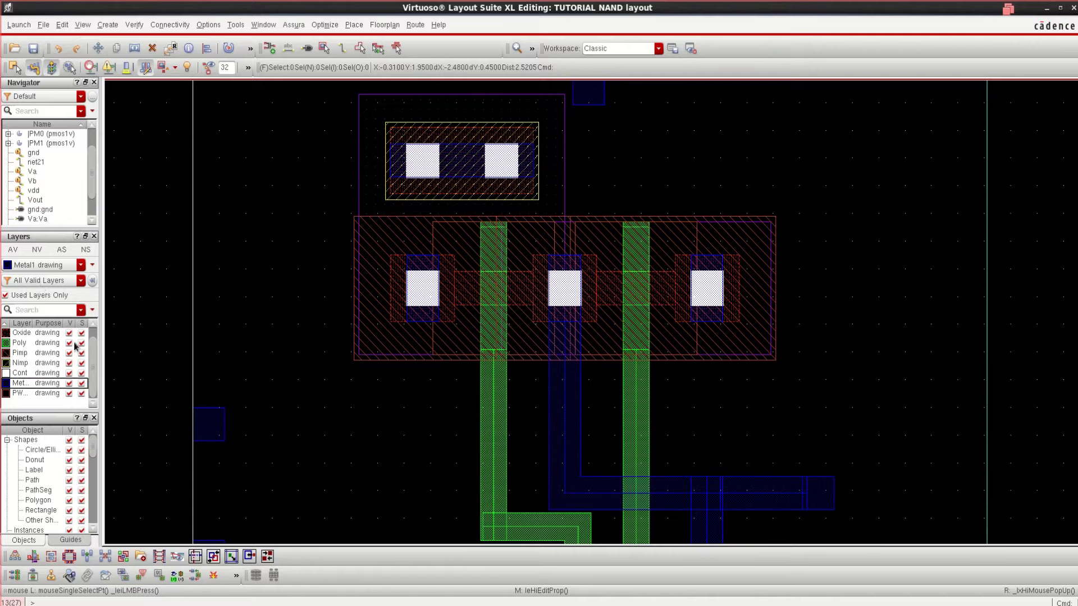
{"action": "left_click_drag", "start_coordinate": [93, 362], "coordinate": [95, 341]}
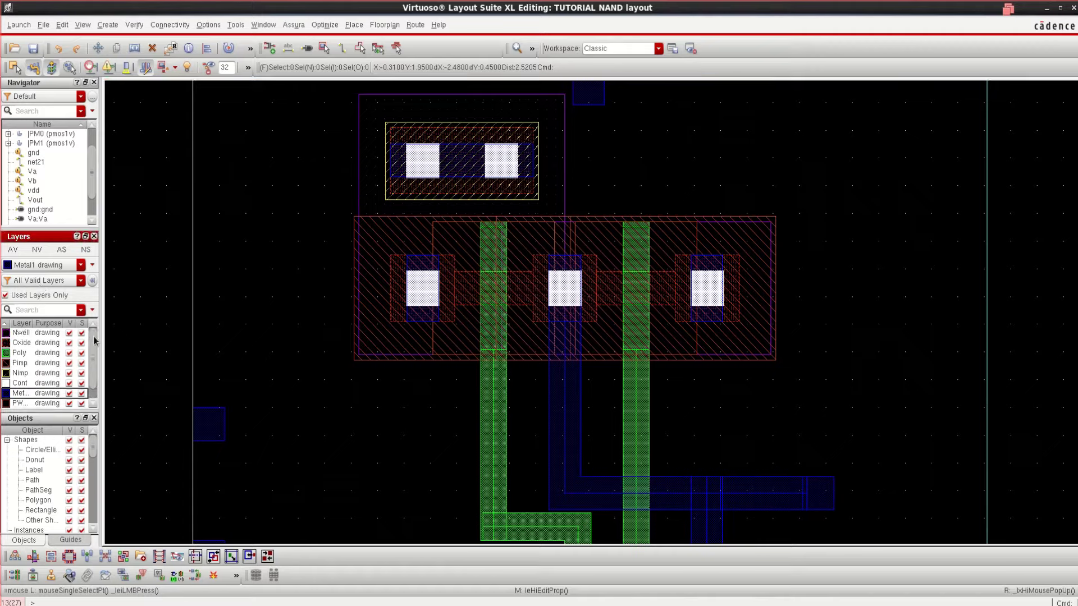
{"action": "left_click", "coordinate": [22, 333]}
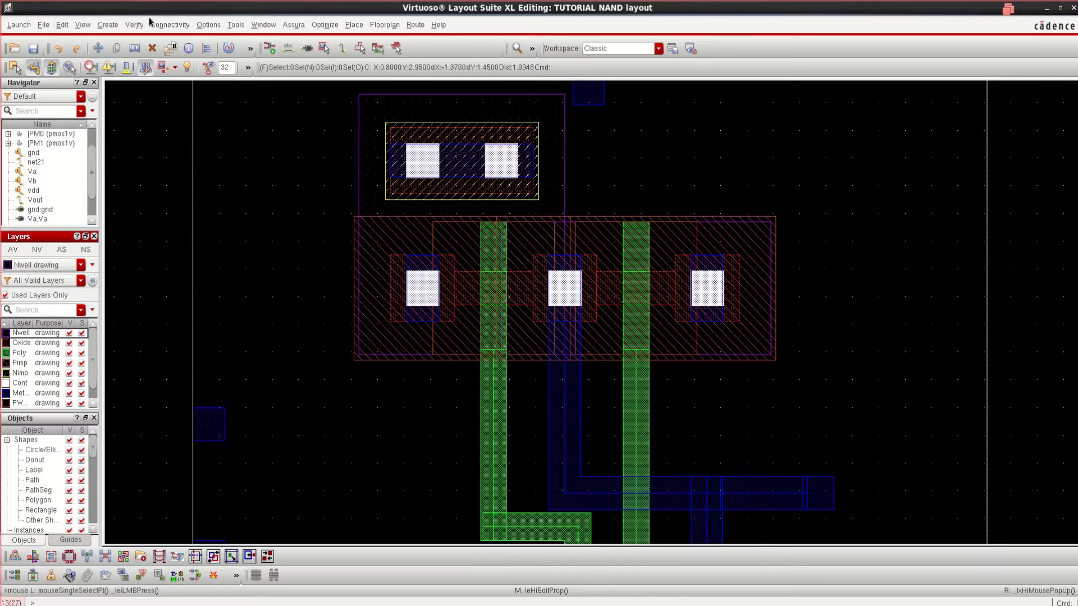
{"action": "left_click", "coordinate": [108, 25]}
{"action": "mouse_move", "coordinate": [120, 49]}
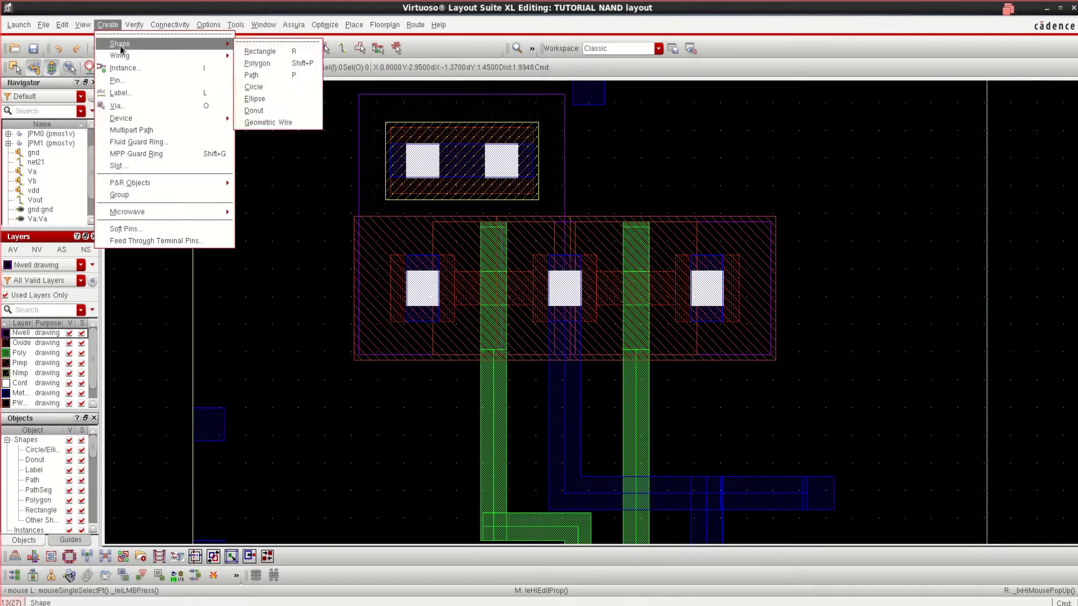
{"action": "left_click", "coordinate": [294, 52]}
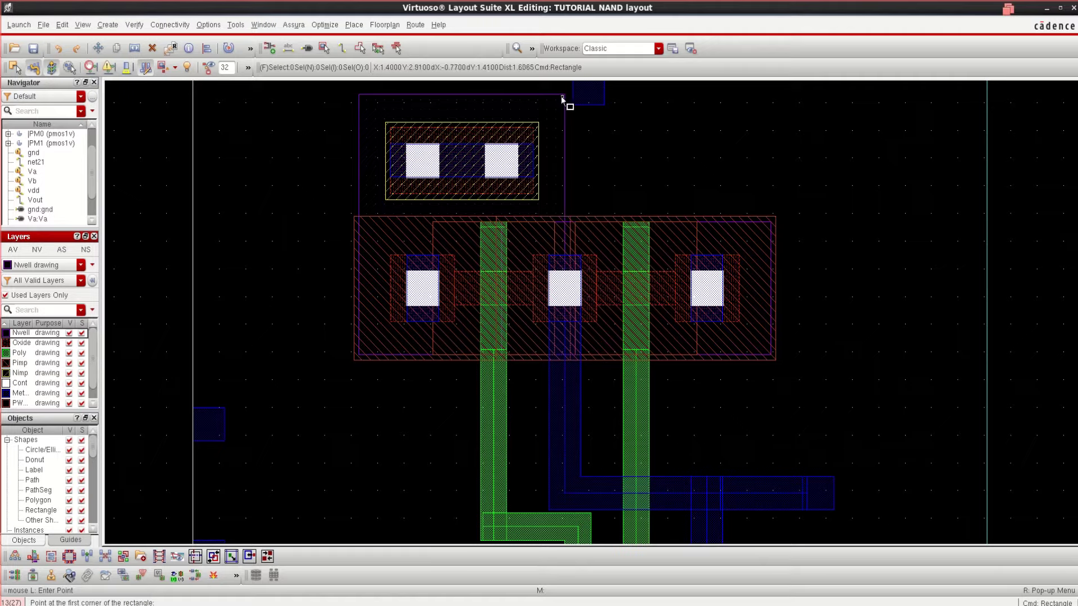
{"action": "scroll", "coordinate": [562, 98], "scroll_direction": "up", "scroll_amount": 2, "text": "ctrl"}
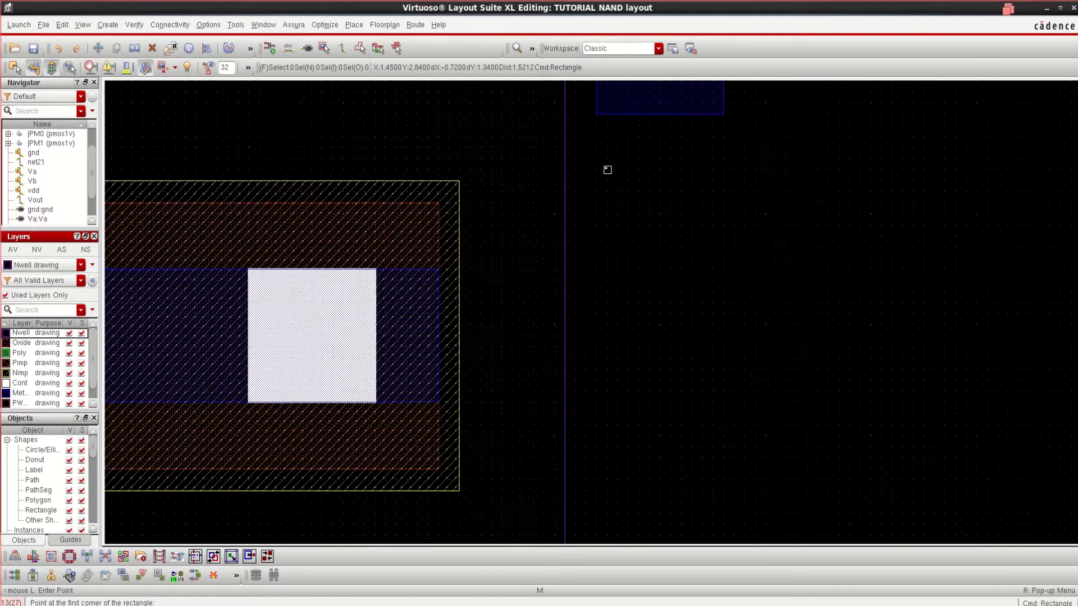
{"action": "scroll", "coordinate": [607, 169], "scroll_direction": "down", "scroll_amount": 1, "text": "ctrl"}
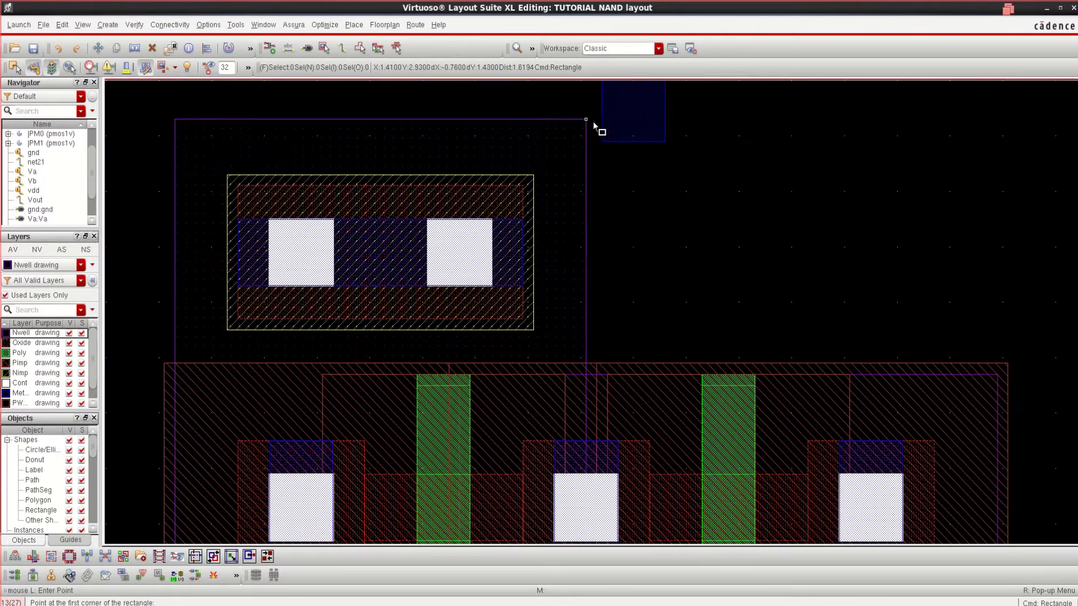
{"action": "left_click", "coordinate": [594, 124]}
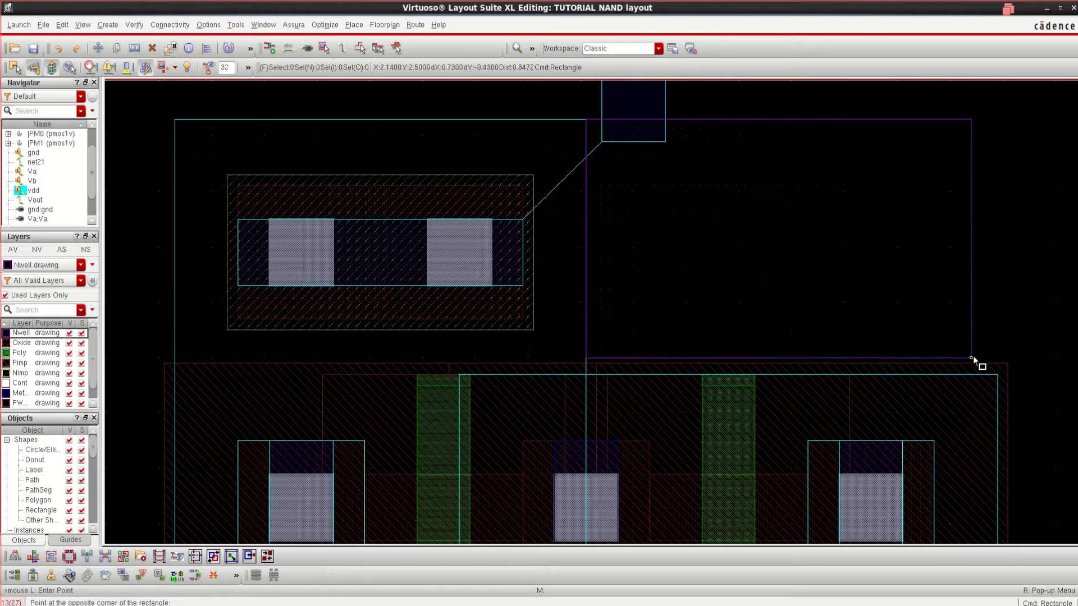
{"action": "left_click", "coordinate": [996, 375]}
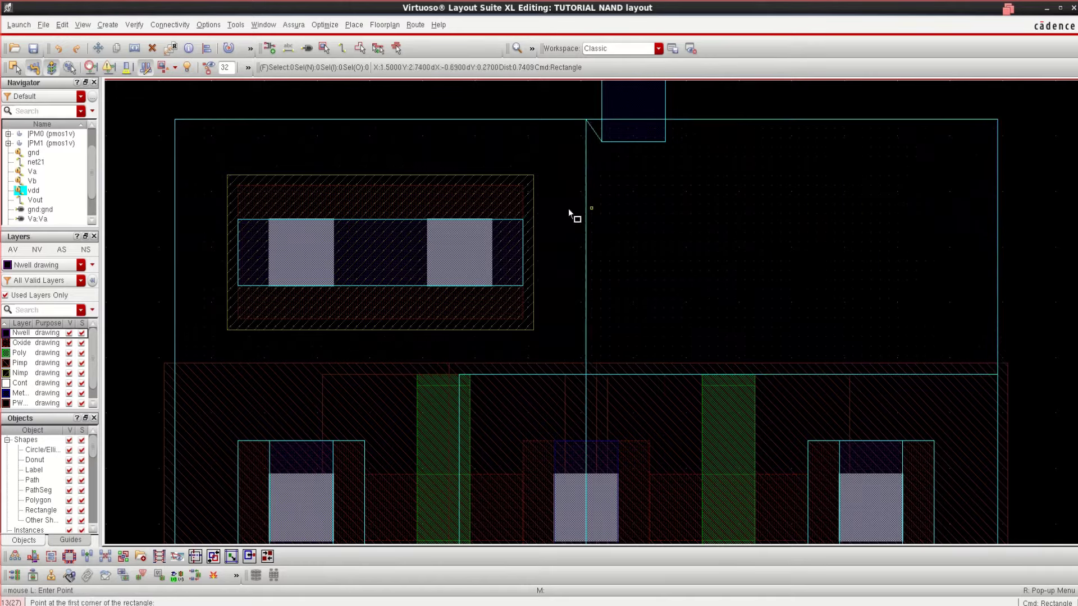
{"action": "key", "text": "Escape"}
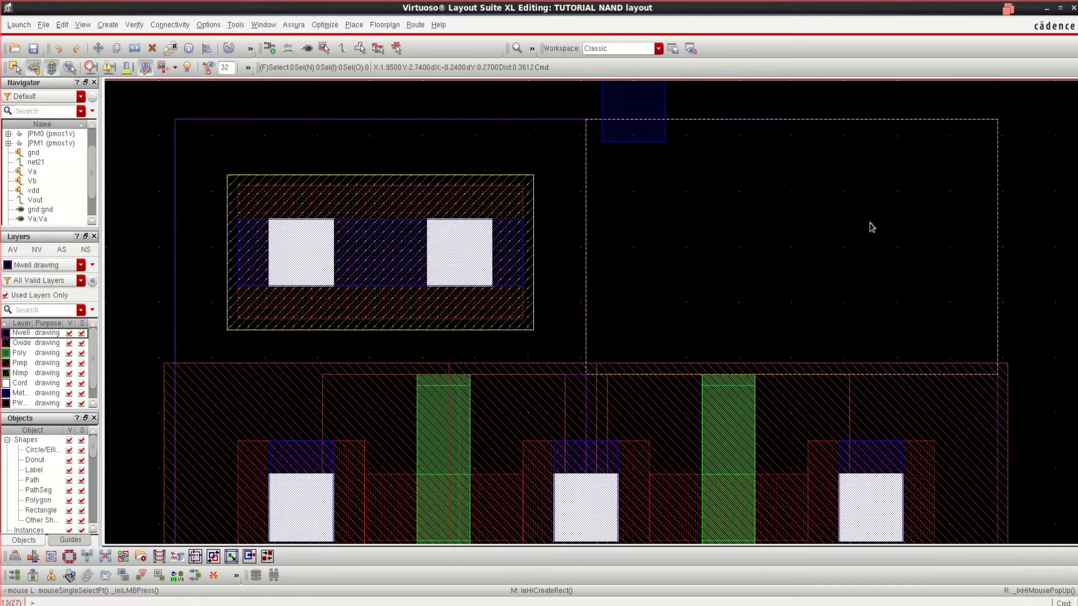
{"action": "left_click", "coordinate": [926, 199]}
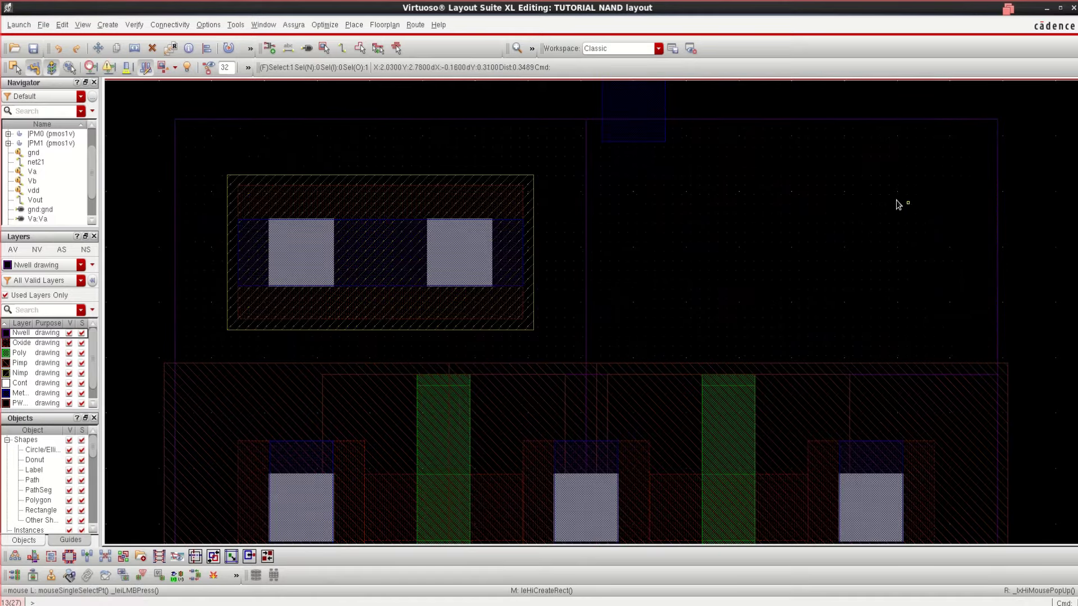
{"action": "key", "text": "f"}
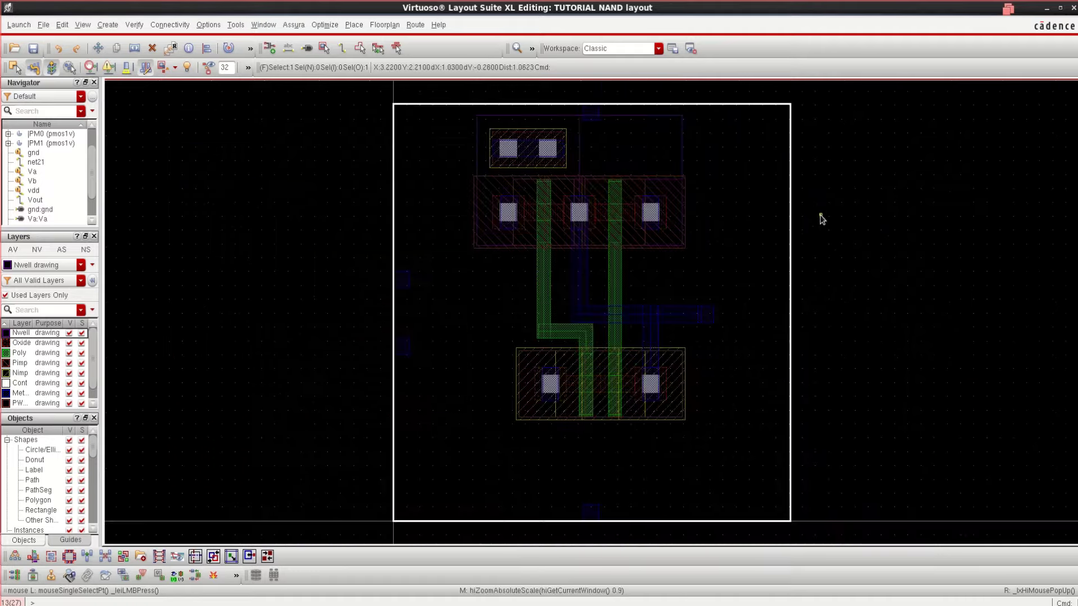
{"action": "left_click", "coordinate": [724, 221]}
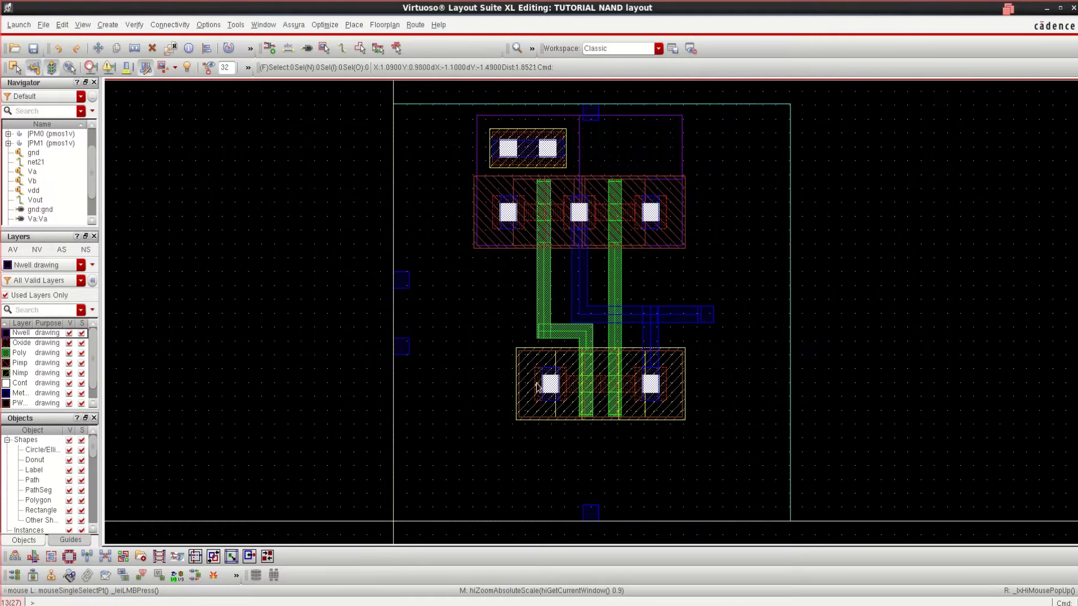
Step: Give the left NMOS a Detached body tie, with Bottom Tap enabled and Left Tap disabled
{"action": "left_click", "coordinate": [526, 373]}
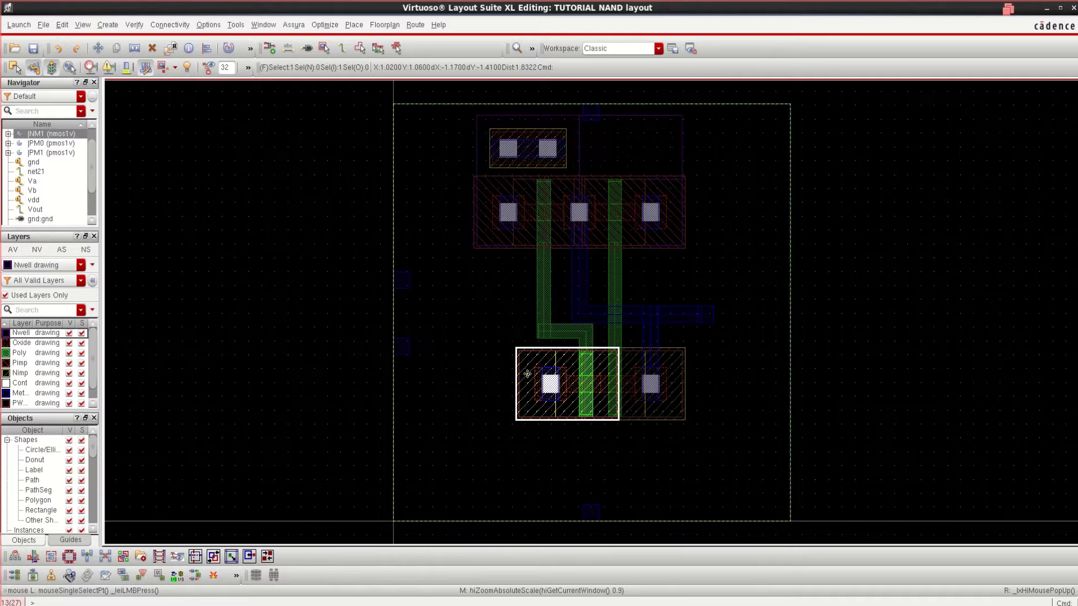
{"action": "key", "text": "q"}
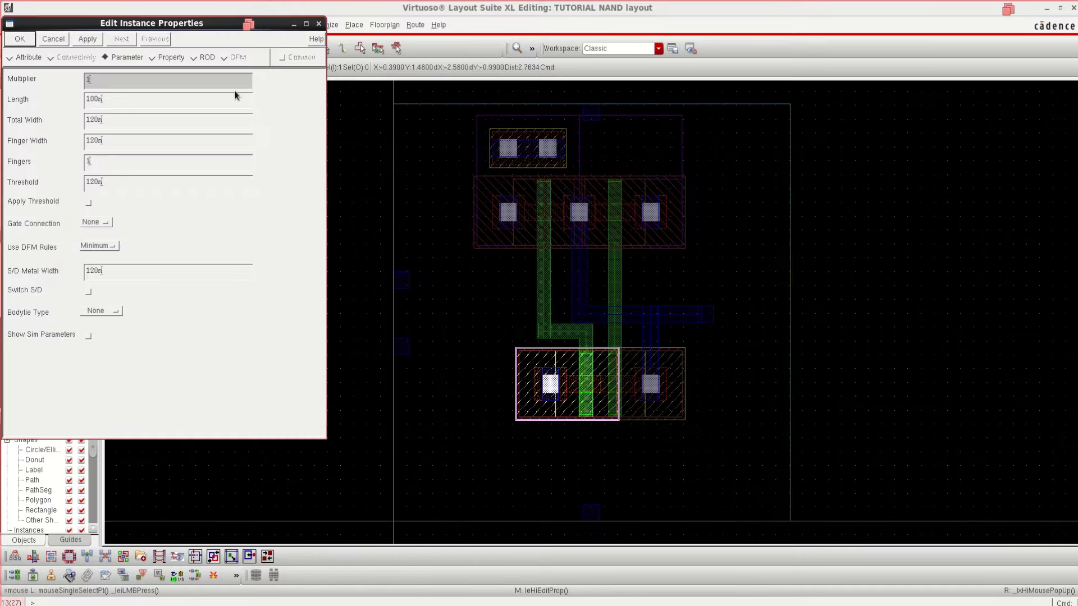
{"action": "left_click_drag", "start_coordinate": [206, 27], "coordinate": [281, 69]}
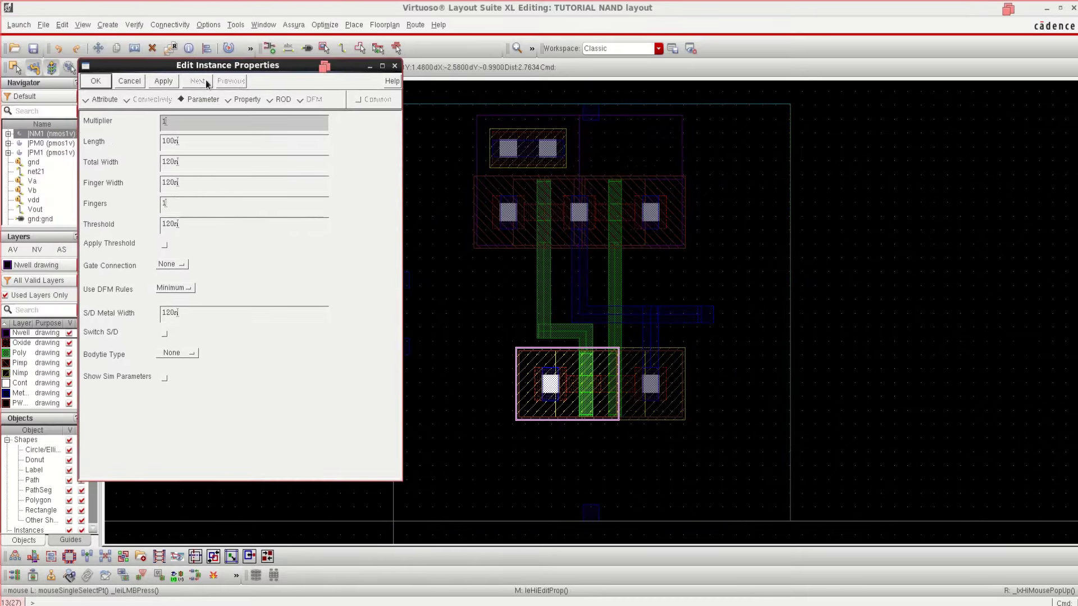
{"action": "left_click", "coordinate": [188, 352]}
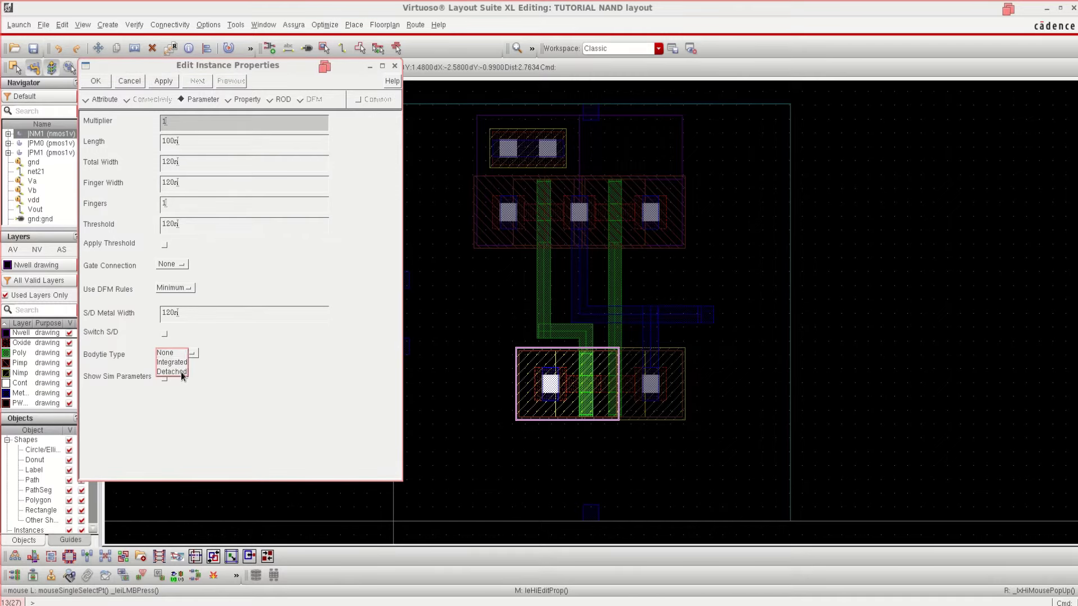
{"action": "left_click", "coordinate": [181, 372]}
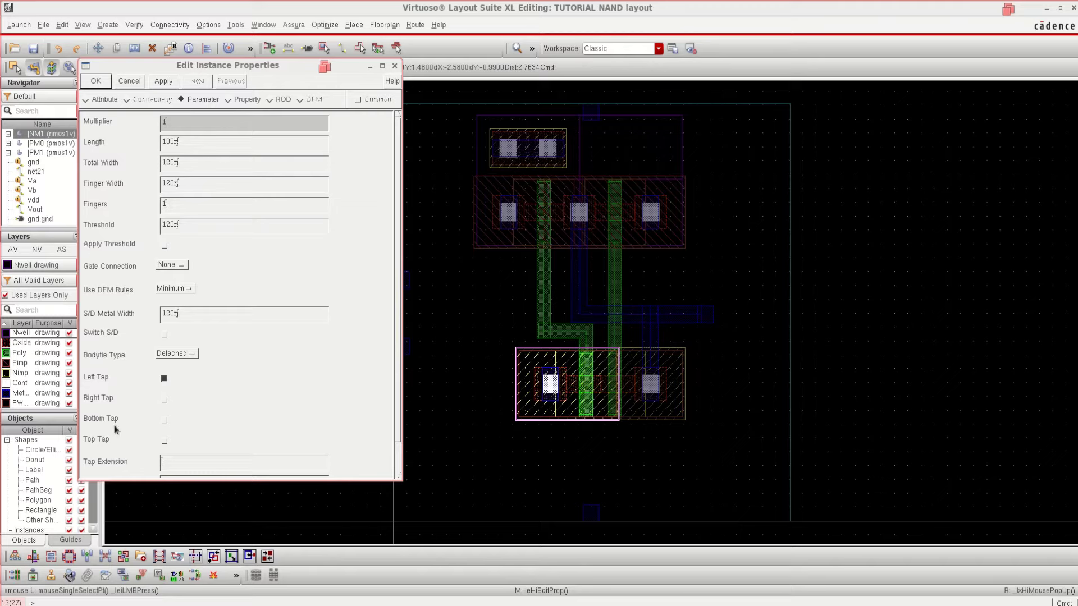
{"action": "left_click", "coordinate": [164, 420]}
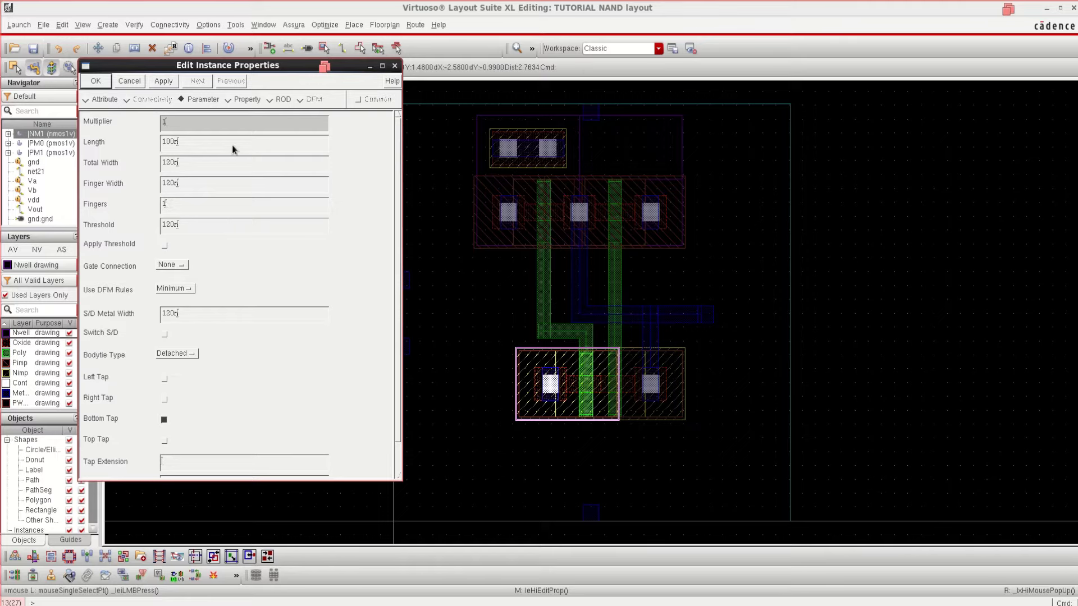
{"action": "left_click", "coordinate": [94, 81]}
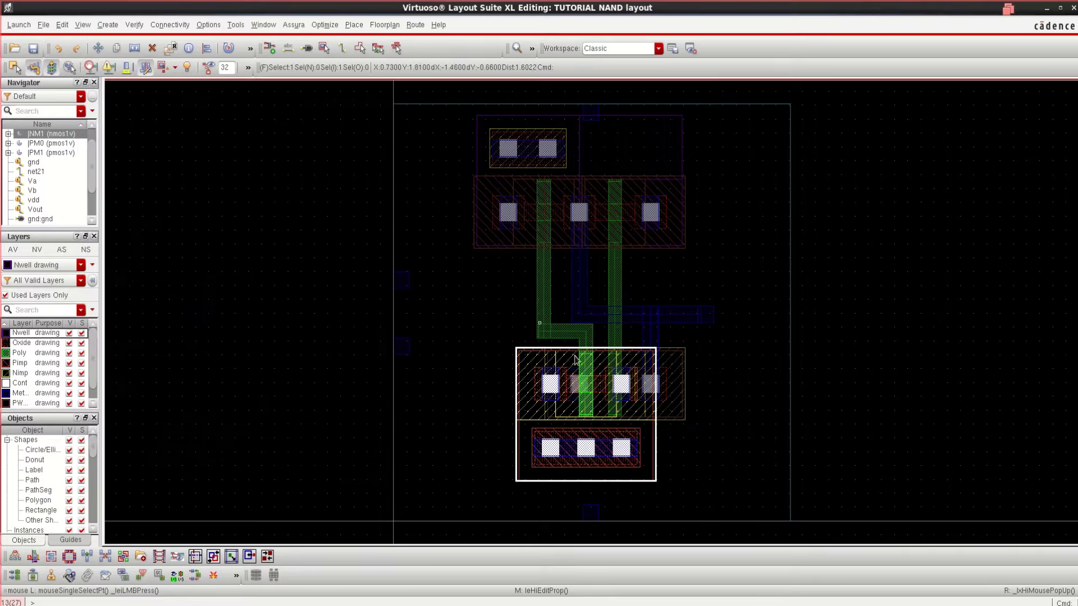
{"action": "left_click", "coordinate": [807, 436]}
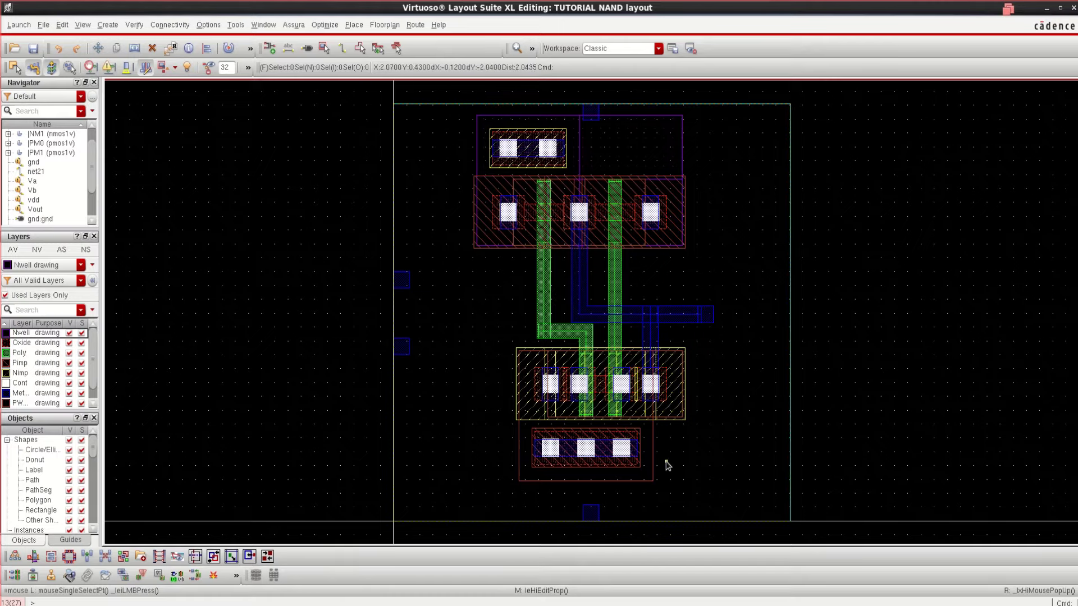
Step: Make PWdummy drawing the active layer and re-abut the right NMOS with the left NMOS so they share one diffusion without inner contacts
{"action": "scroll", "coordinate": [668, 465], "scroll_direction": "up", "scroll_amount": 2, "text": "ctrl"}
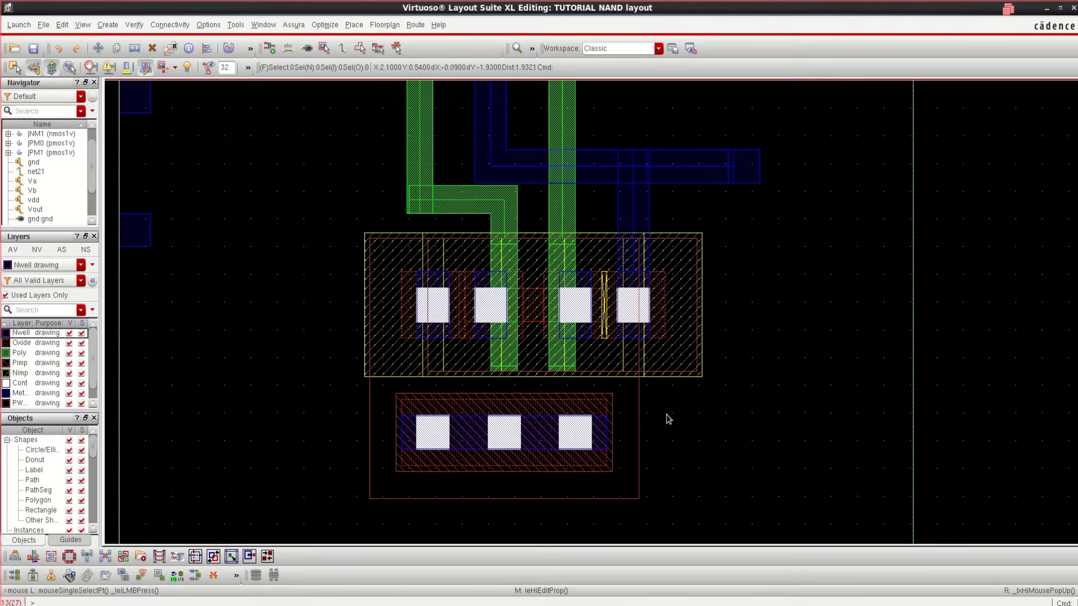
{"action": "left_click", "coordinate": [23, 403]}
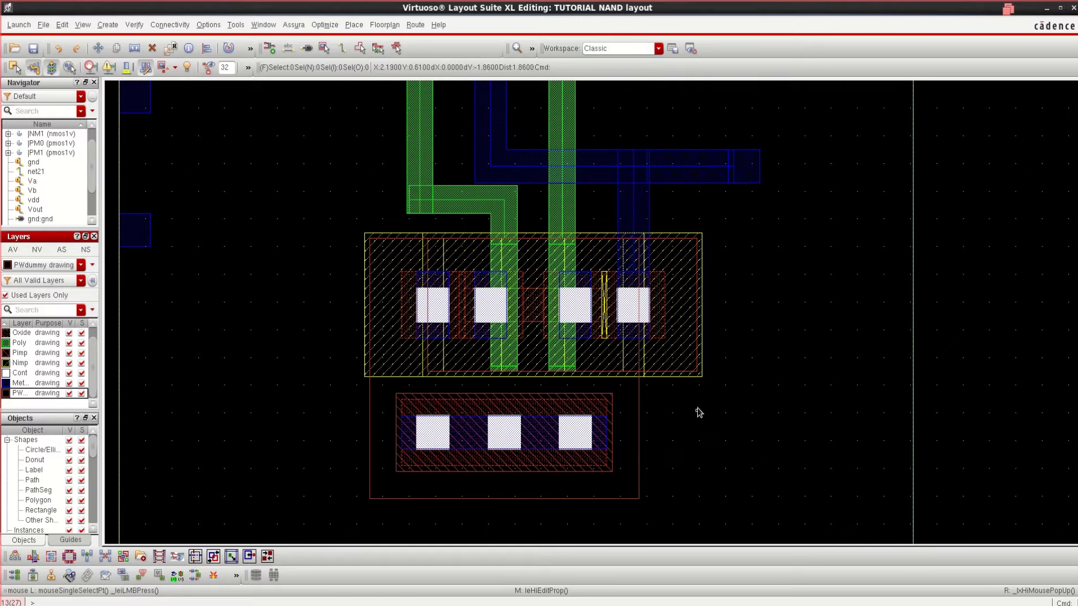
{"action": "left_click", "coordinate": [669, 312]}
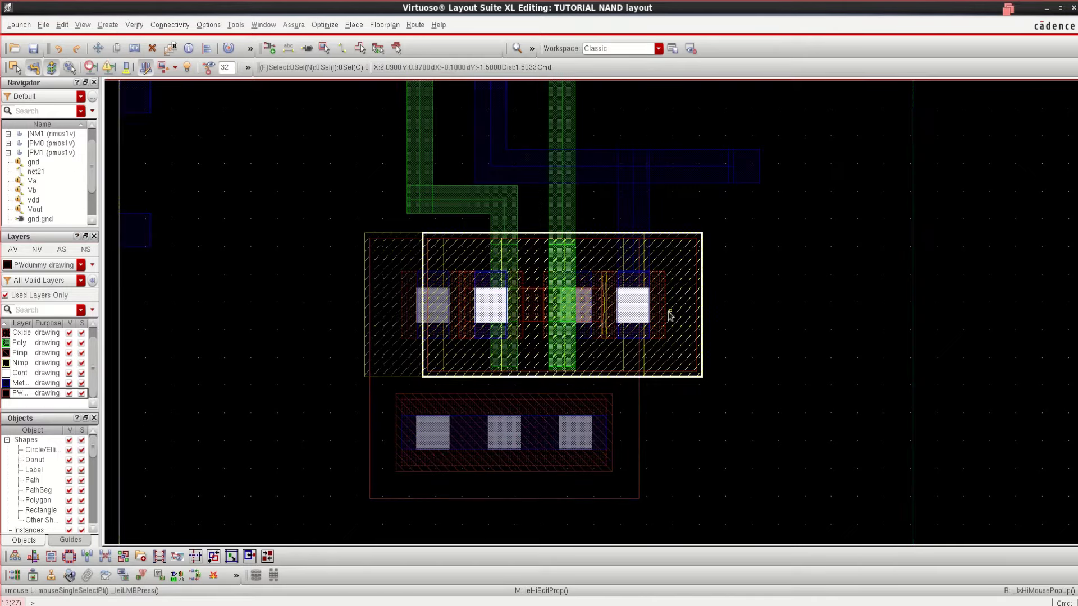
{"action": "left_click_drag", "start_coordinate": [680, 314], "coordinate": [751, 315]}
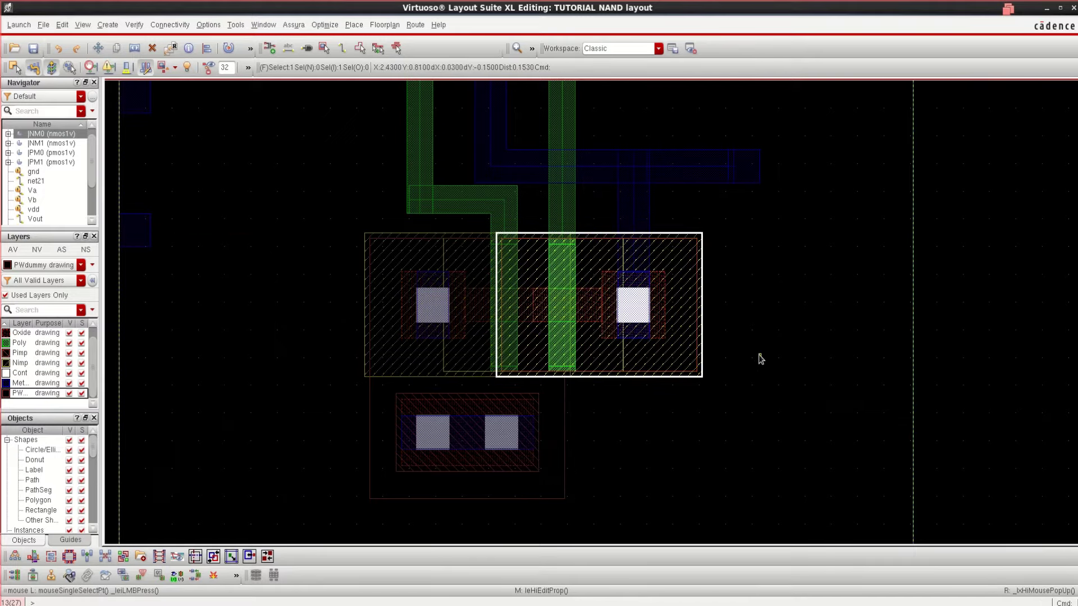
{"action": "left_click", "coordinate": [666, 418]}
{"action": "left_click", "coordinate": [958, 341]}
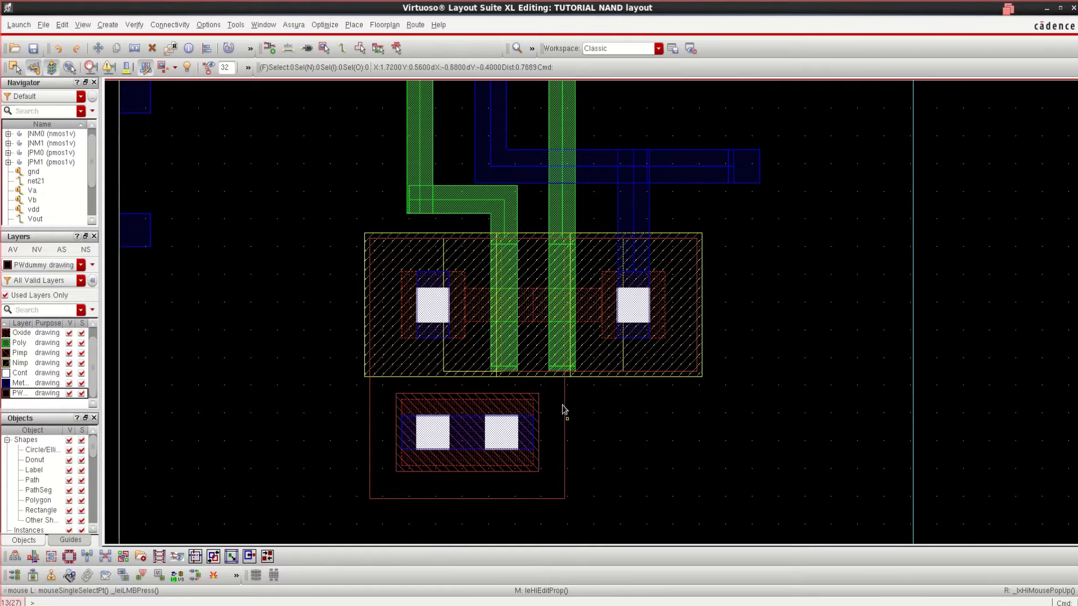
Step: Draw a PWdummy rectangle, about 0.50 by 0.46, from the NMOS tap well's lower-right corner to the right NMOS well's lower-right corner
{"action": "left_click", "coordinate": [30, 394]}
{"action": "key", "text": "r"}
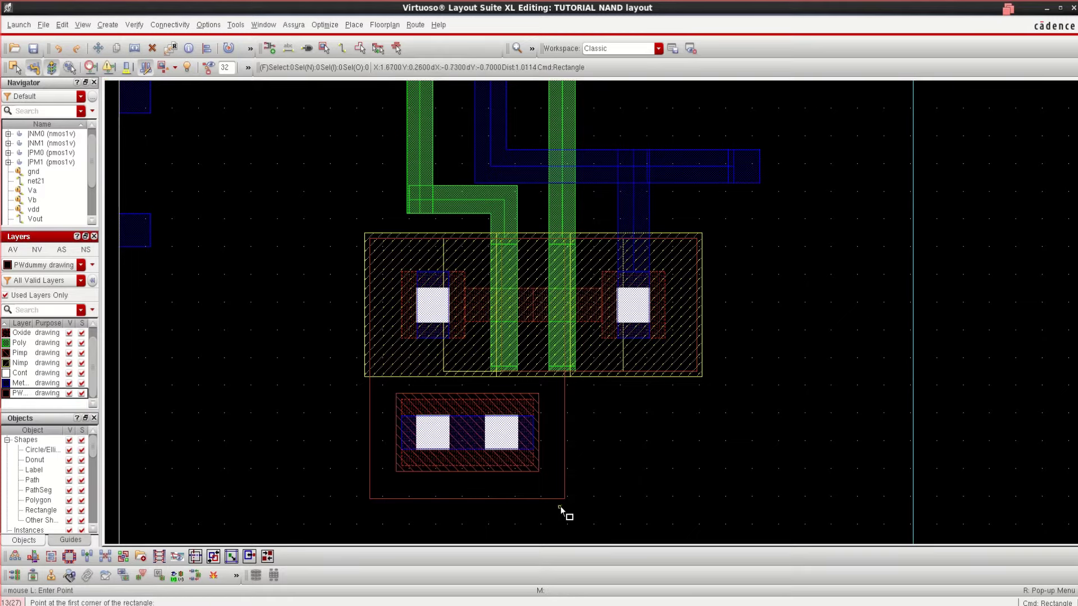
{"action": "scroll", "coordinate": [560, 506], "scroll_direction": "up", "scroll_amount": 4, "text": "ctrl"}
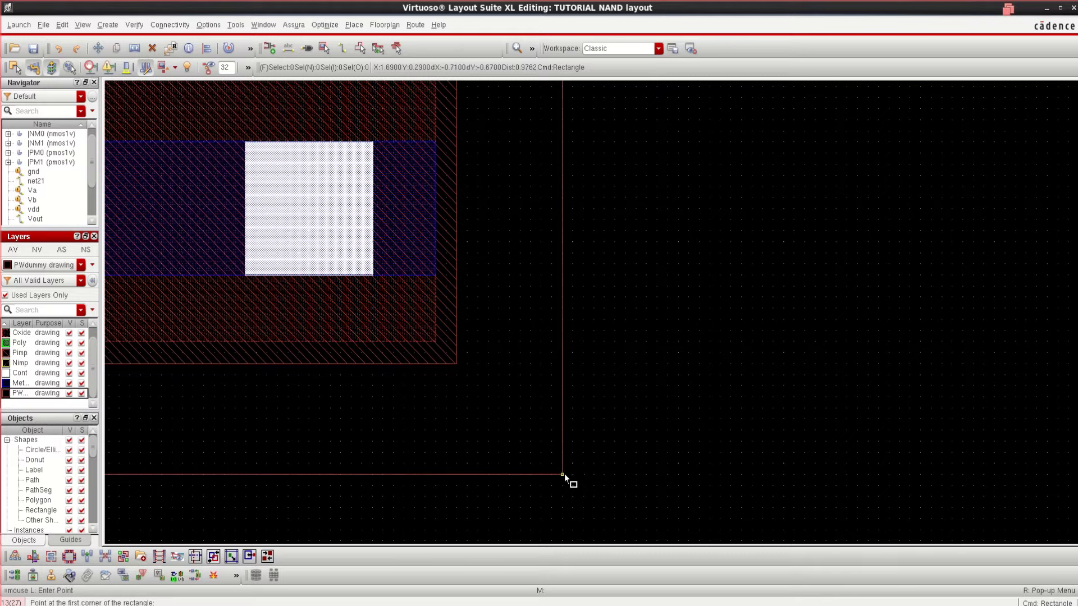
{"action": "left_click", "coordinate": [564, 474]}
{"action": "scroll", "coordinate": [718, 343], "scroll_direction": "down", "scroll_amount": 2, "text": "ctrl"}
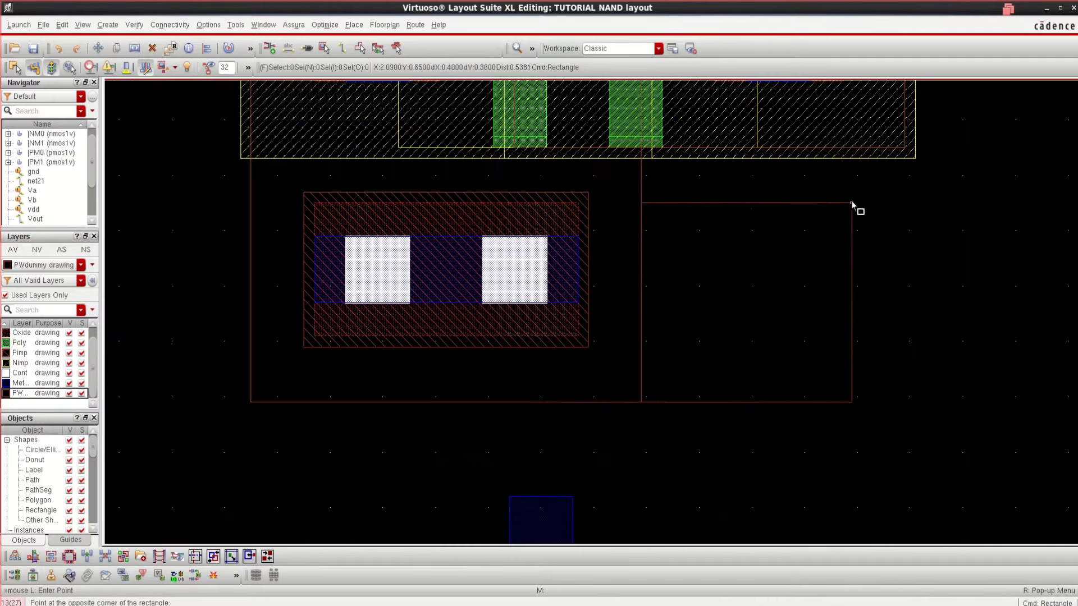
{"action": "left_click", "coordinate": [905, 150]}
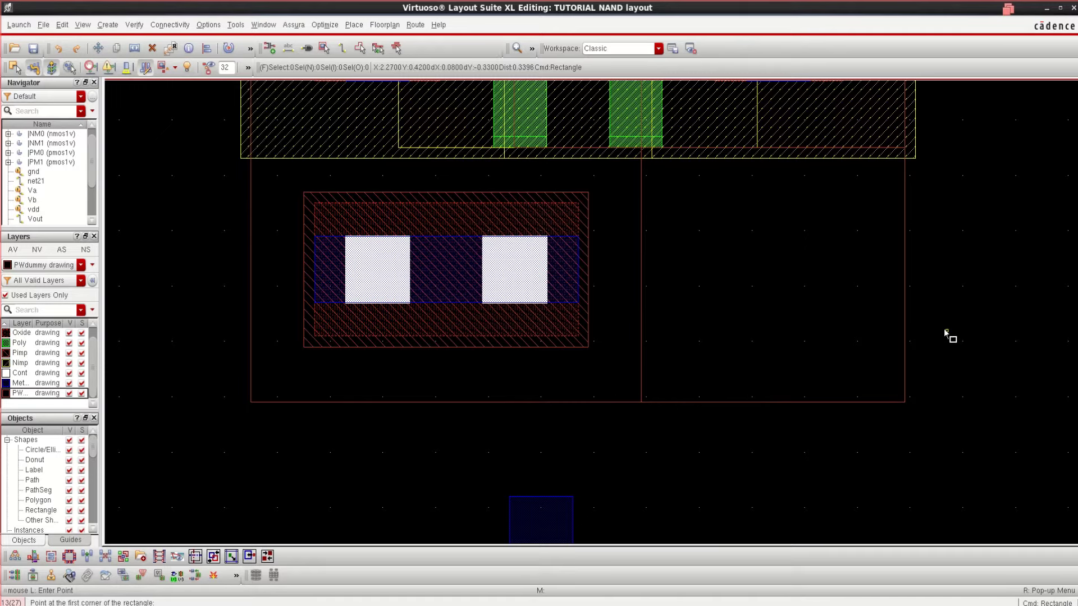
{"action": "key", "text": "f"}
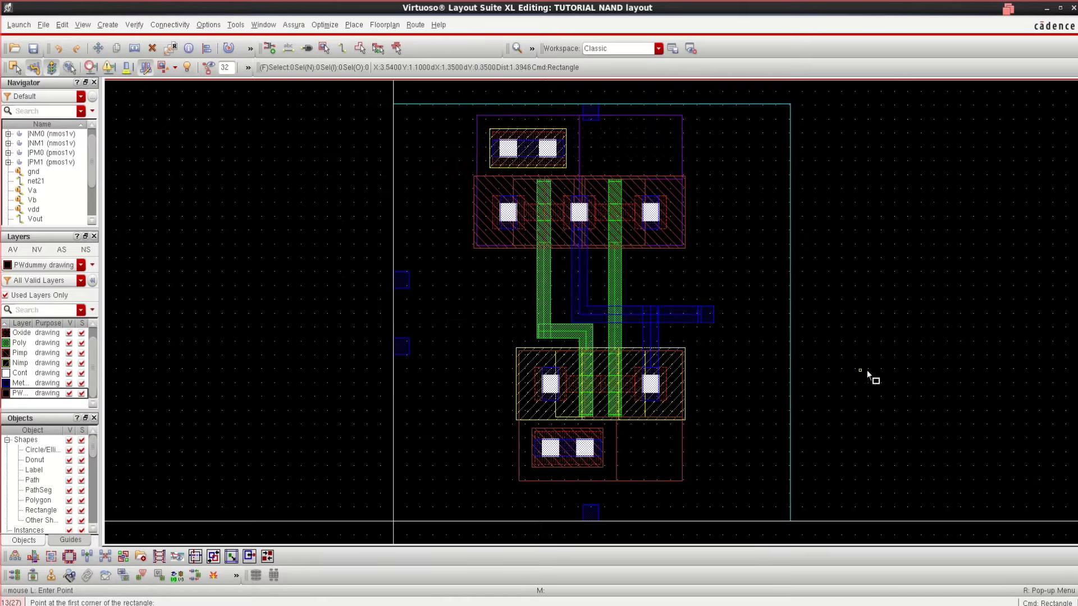
{"action": "key", "text": "Escape"}
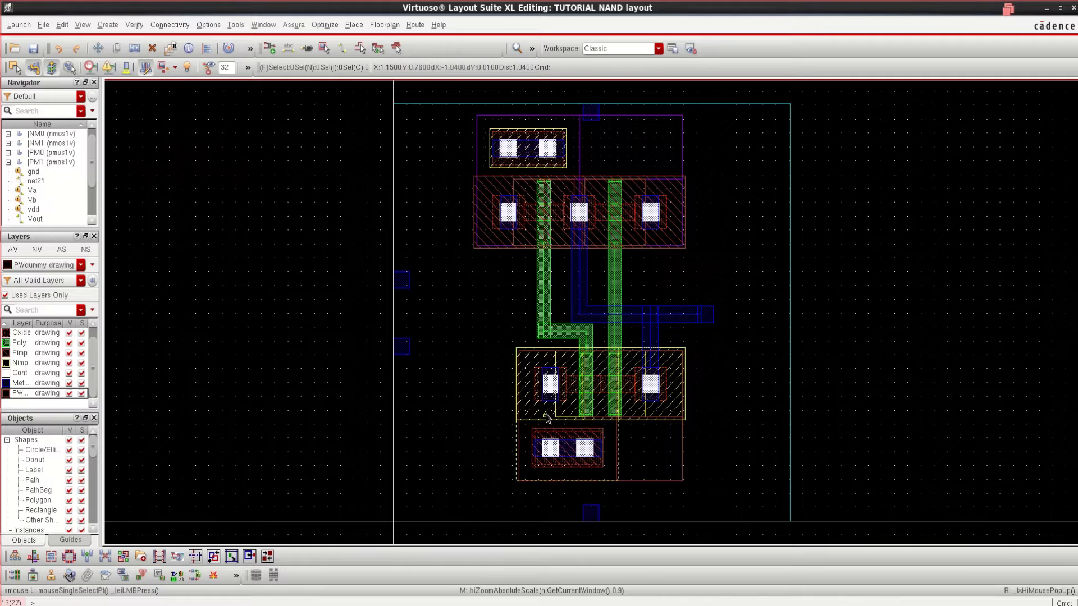
Step: Move the gnd pin sideways so it lines up vertically below the left NMOS source contact
{"action": "scroll", "coordinate": [547, 417], "scroll_direction": "up", "scroll_amount": 2, "text": "ctrl"}
{"action": "scroll", "coordinate": [566, 374], "scroll_direction": "down", "scroll_amount": 2, "text": "ctrl"}
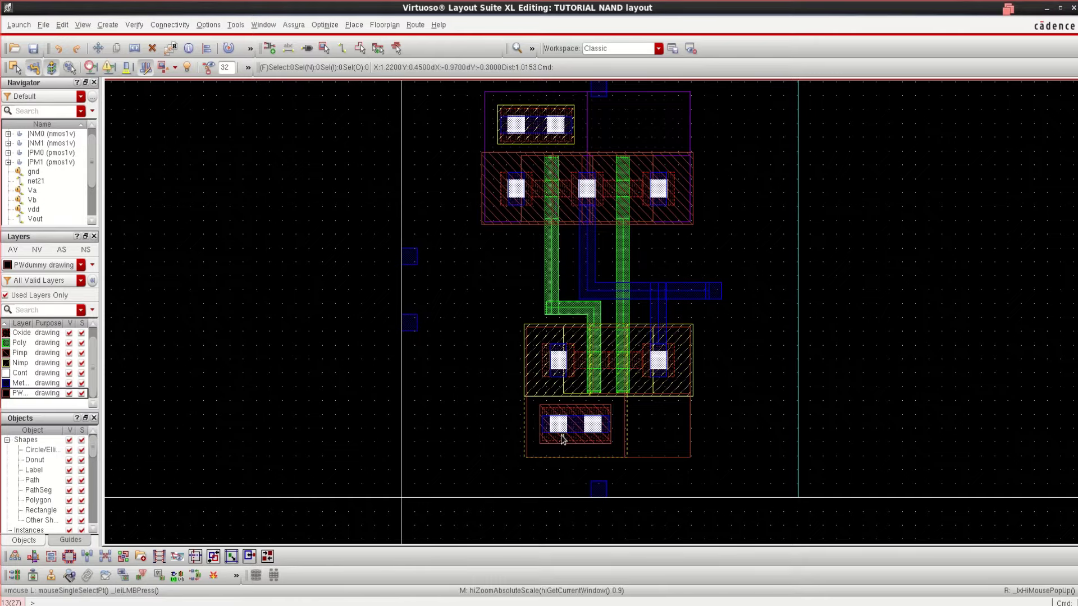
{"action": "left_click", "coordinate": [601, 492]}
{"action": "left_click_drag", "start_coordinate": [601, 492], "coordinate": [562, 486]}
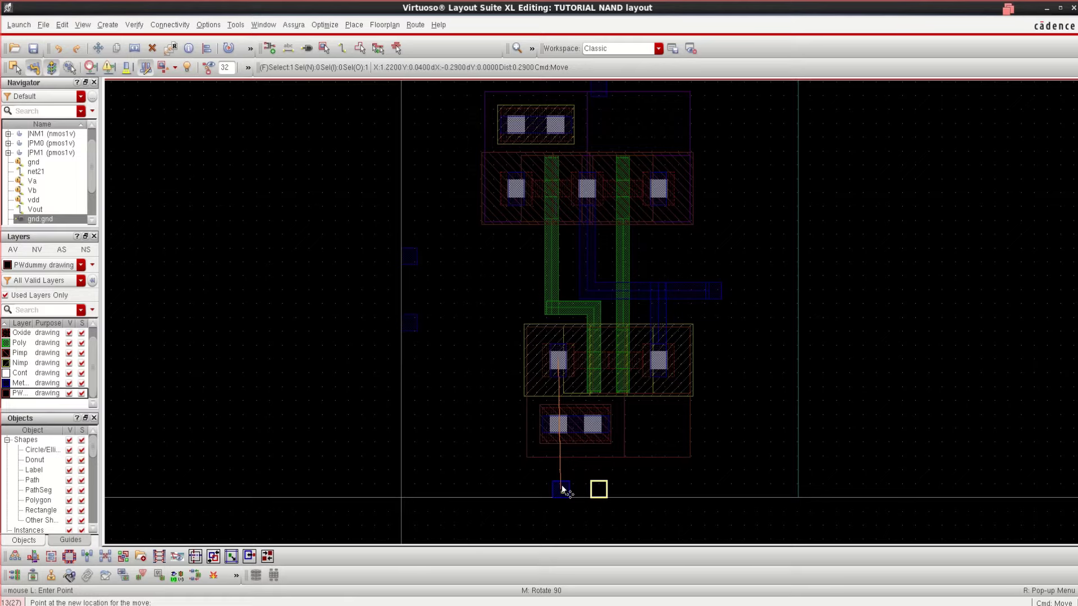
{"action": "left_click", "coordinate": [559, 488]}
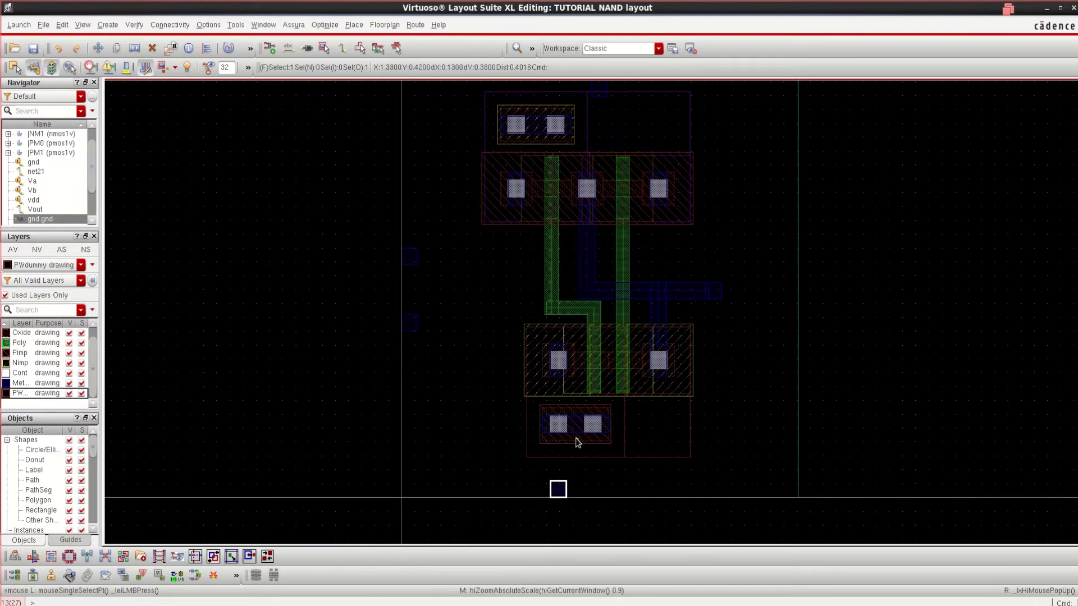
Step: Highlight the gnd net and draw a Metal1 path, about 0.40 long, from the left NMOS source contact down across the body tap's left contact
{"action": "scroll", "coordinate": [575, 439], "scroll_direction": "up", "scroll_amount": 2, "text": "ctrl"}
{"action": "scroll", "coordinate": [576, 439], "scroll_direction": "up", "scroll_amount": 2, "text": "ctrl"}
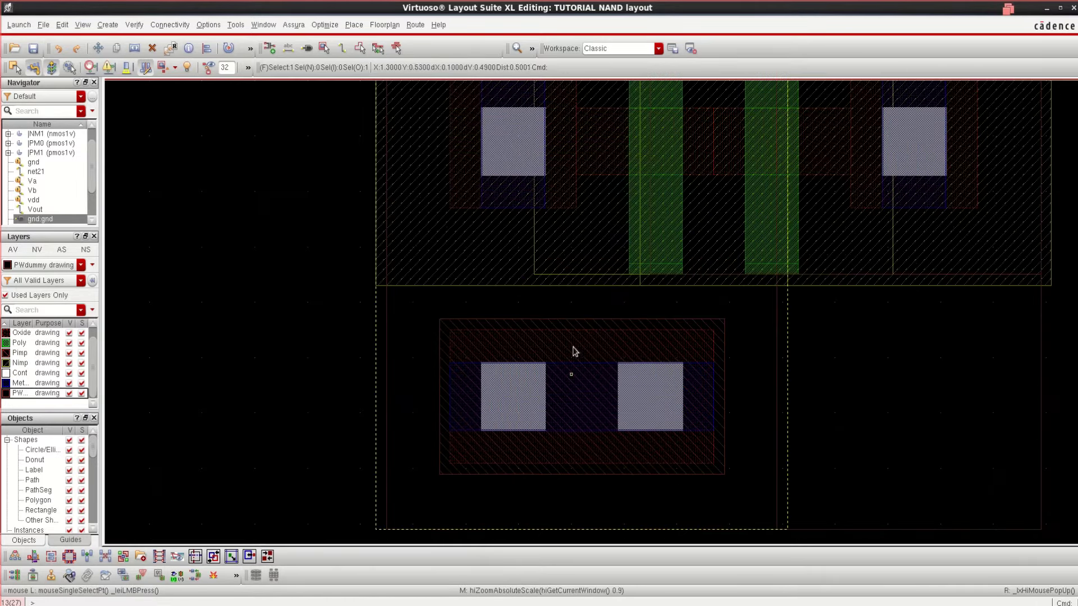
{"action": "left_click", "coordinate": [32, 386]}
{"action": "scroll", "coordinate": [505, 210], "scroll_direction": "up", "scroll_amount": 2, "text": "ctrl"}
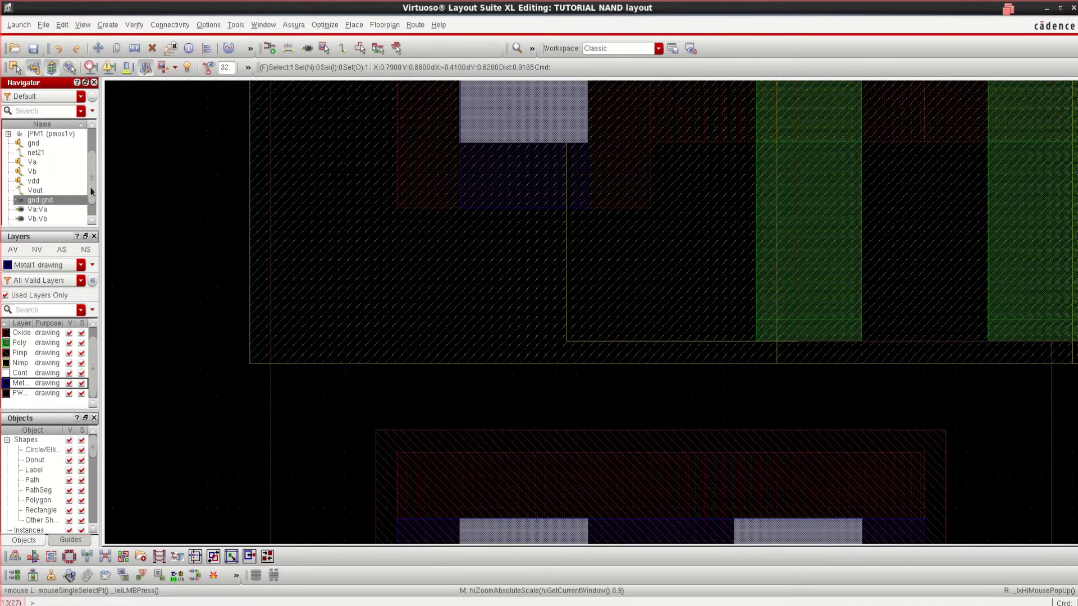
{"action": "scroll", "coordinate": [90, 187], "scroll_direction": "up", "scroll_amount": 2}
{"action": "left_click", "coordinate": [35, 171]}
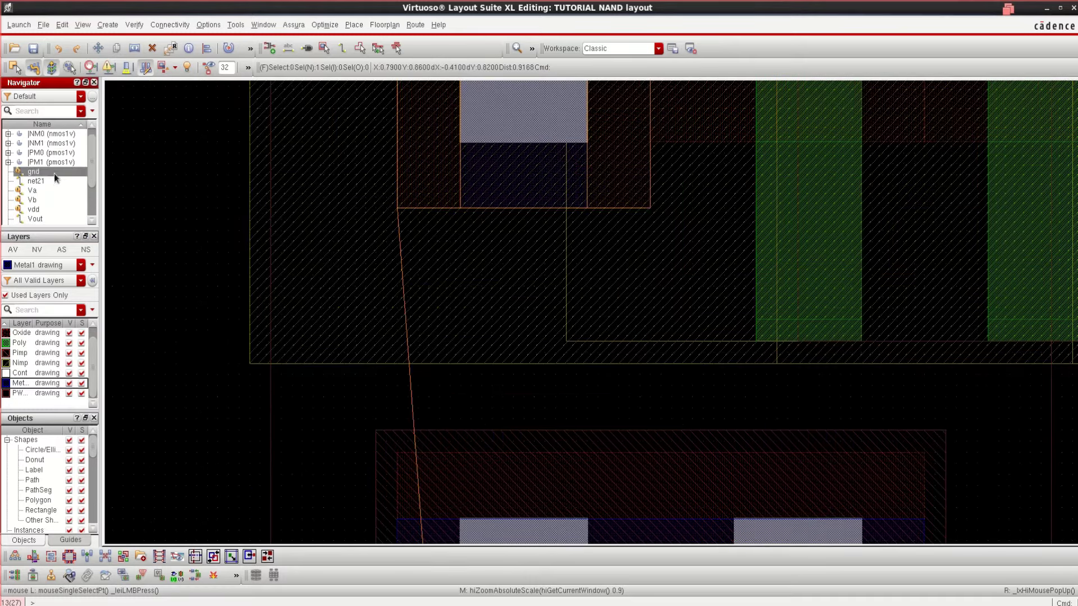
{"action": "scroll", "coordinate": [567, 230], "scroll_direction": "down", "scroll_amount": 4, "text": "ctrl"}
{"action": "scroll", "coordinate": [616, 286], "scroll_direction": "up", "scroll_amount": 2, "text": "ctrl"}
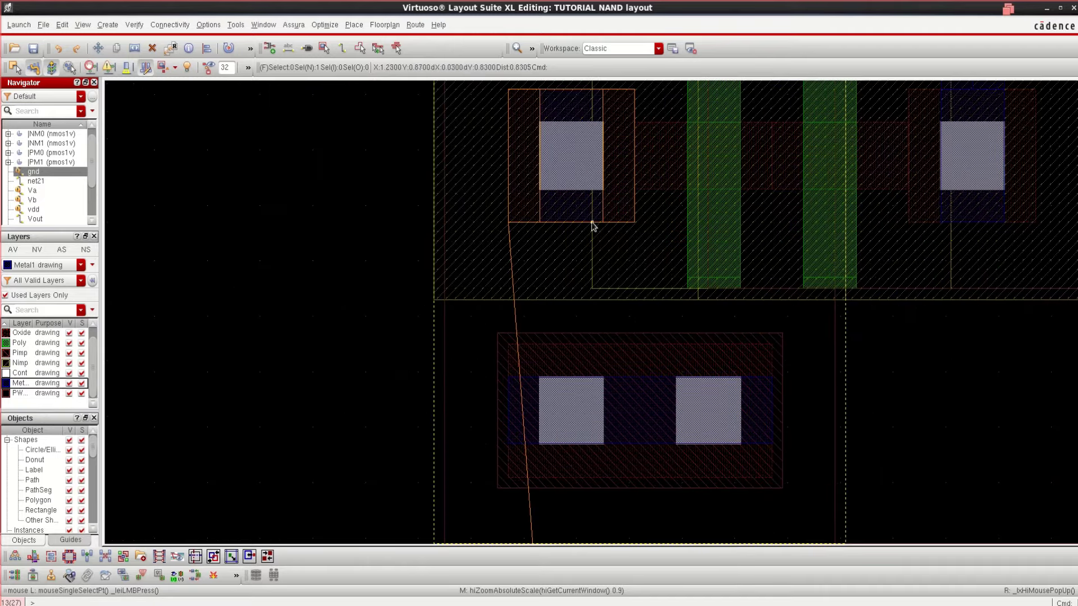
{"action": "key", "text": "p"}
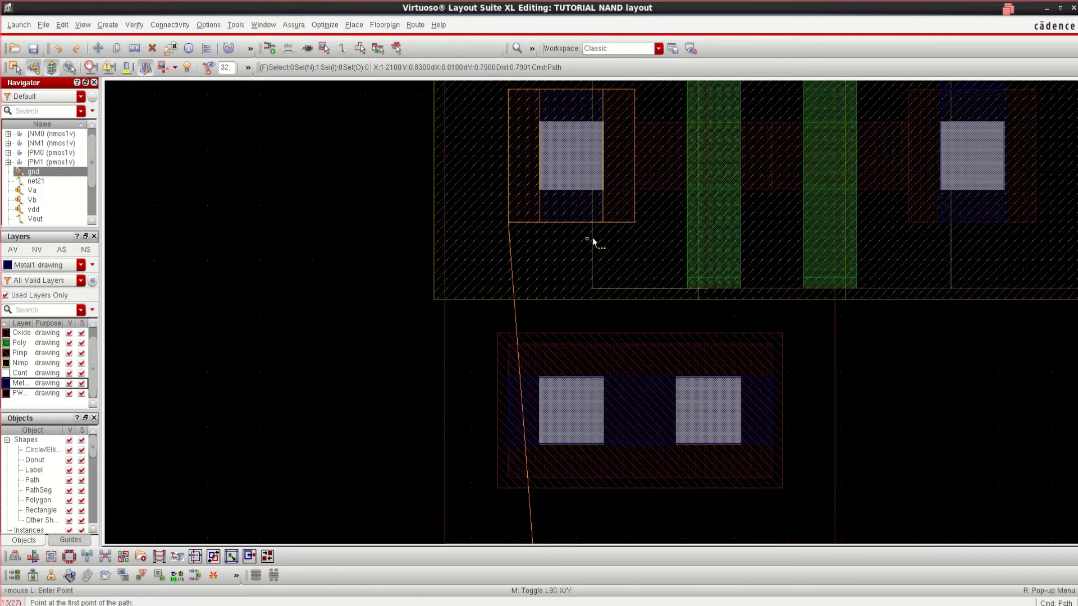
{"action": "left_click", "coordinate": [570, 221]}
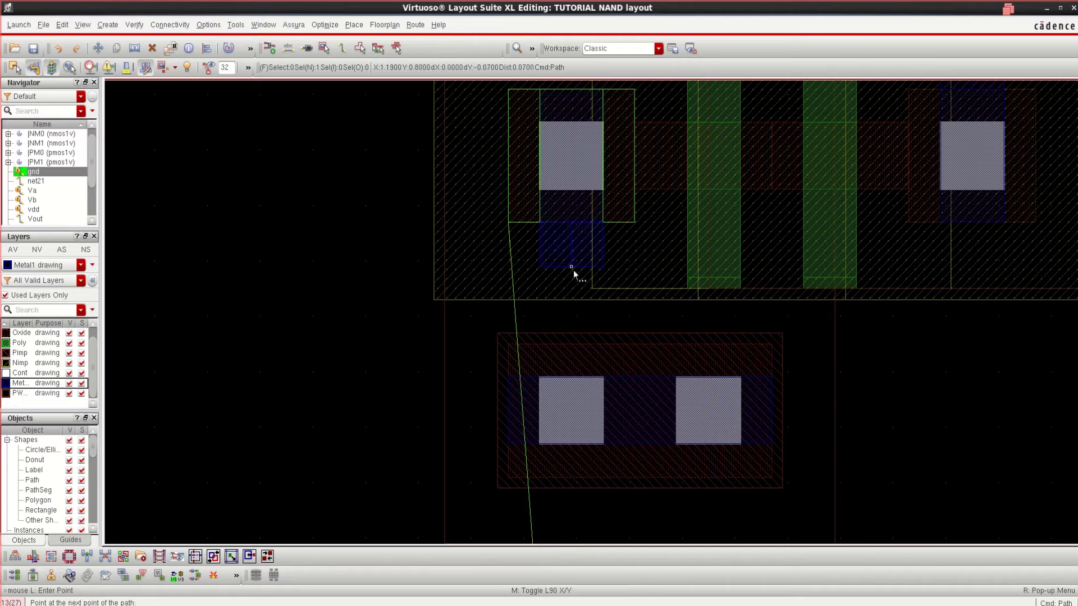
{"action": "double_click", "coordinate": [582, 447]}
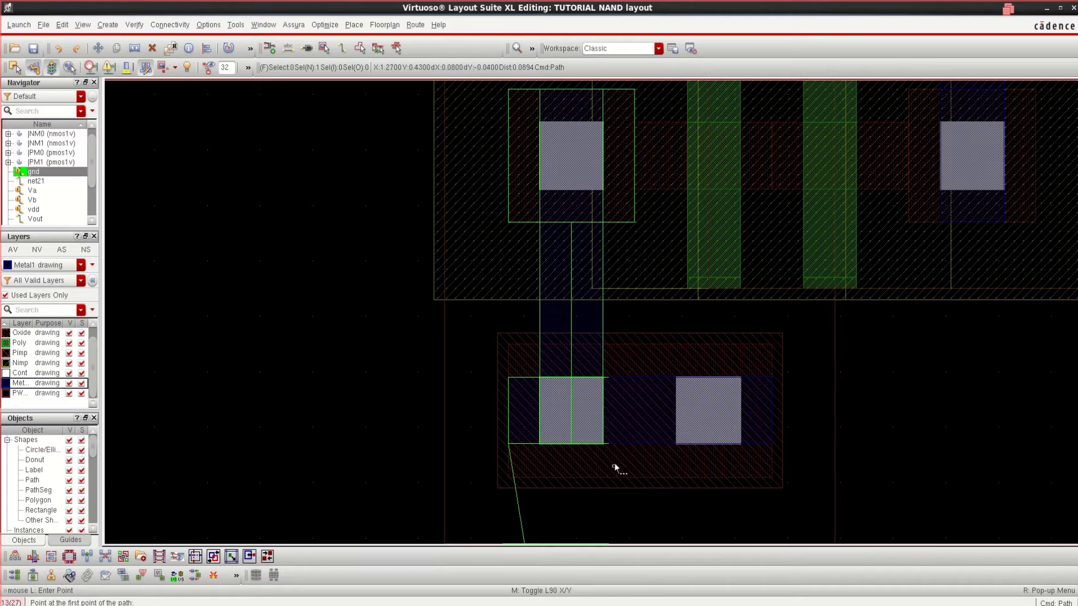
{"action": "scroll", "coordinate": [614, 466], "scroll_direction": "down", "scroll_amount": 2}
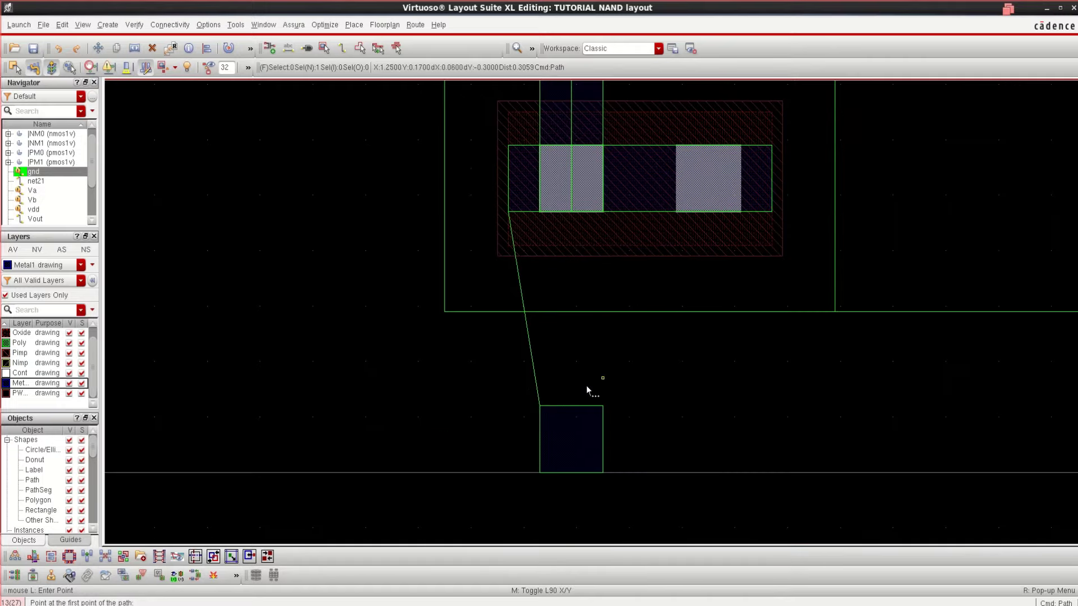
{"action": "left_click", "coordinate": [572, 212]}
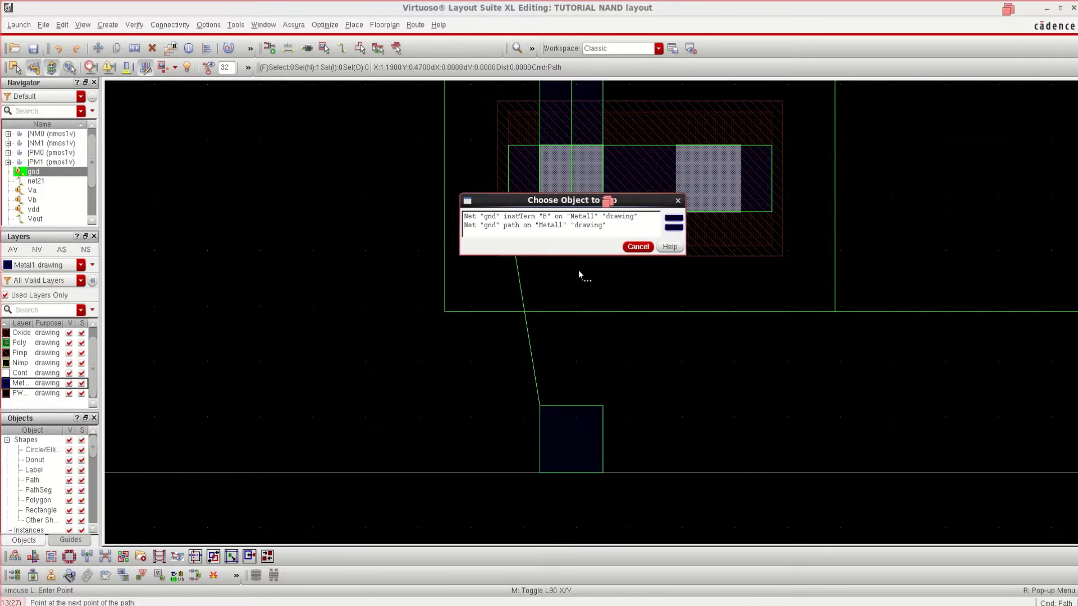
{"action": "left_click", "coordinate": [678, 201]}
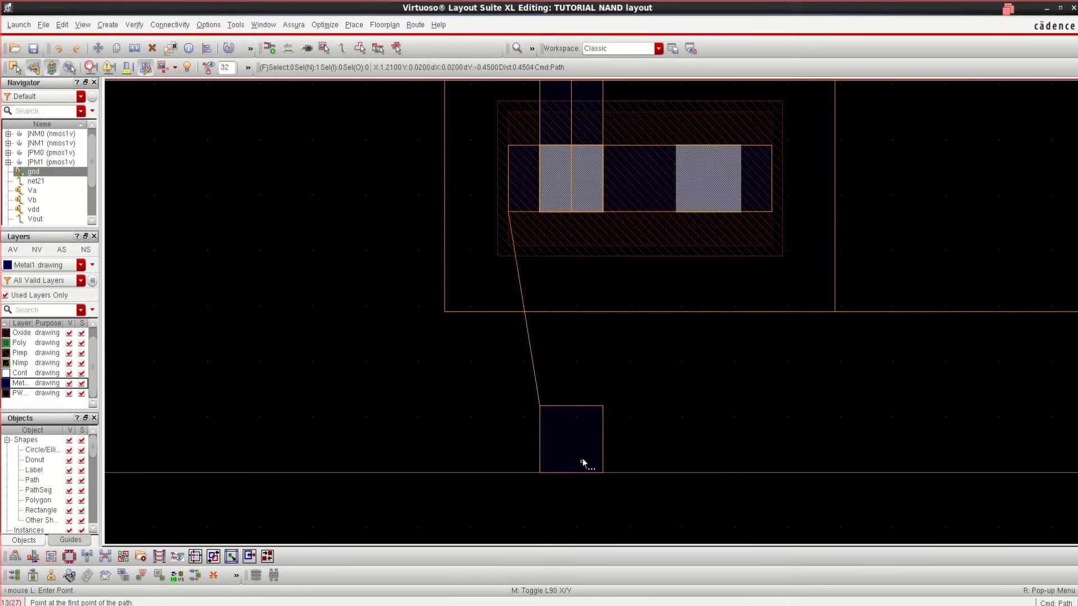
{"action": "key", "text": "Escape"}
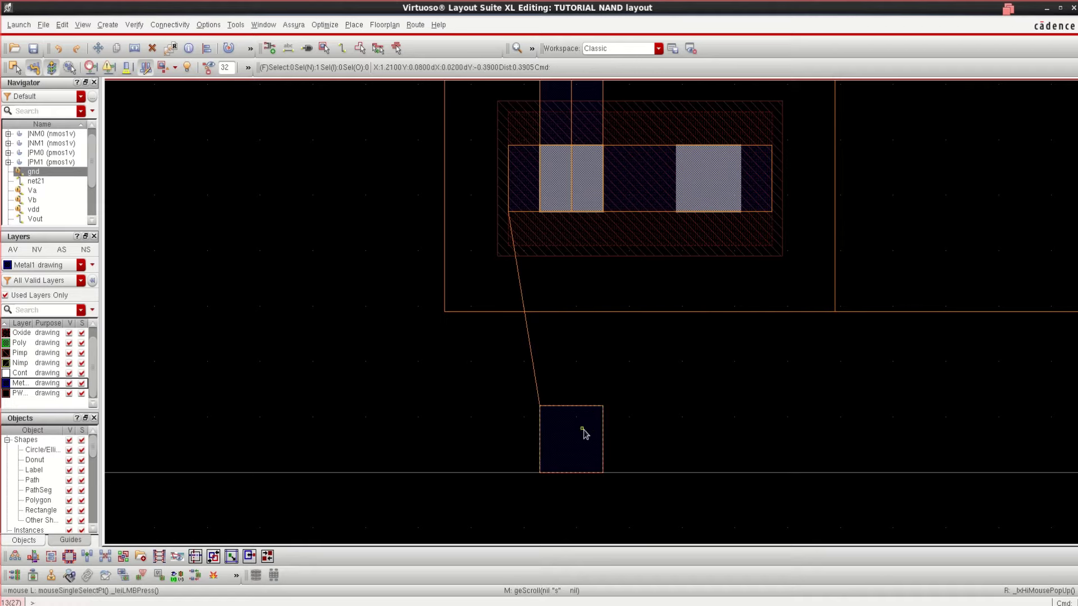
Step: Try to draw a Metal1 path from the gnd pin's top edge up to the body tap and undo it
{"action": "left_click", "coordinate": [583, 428]}
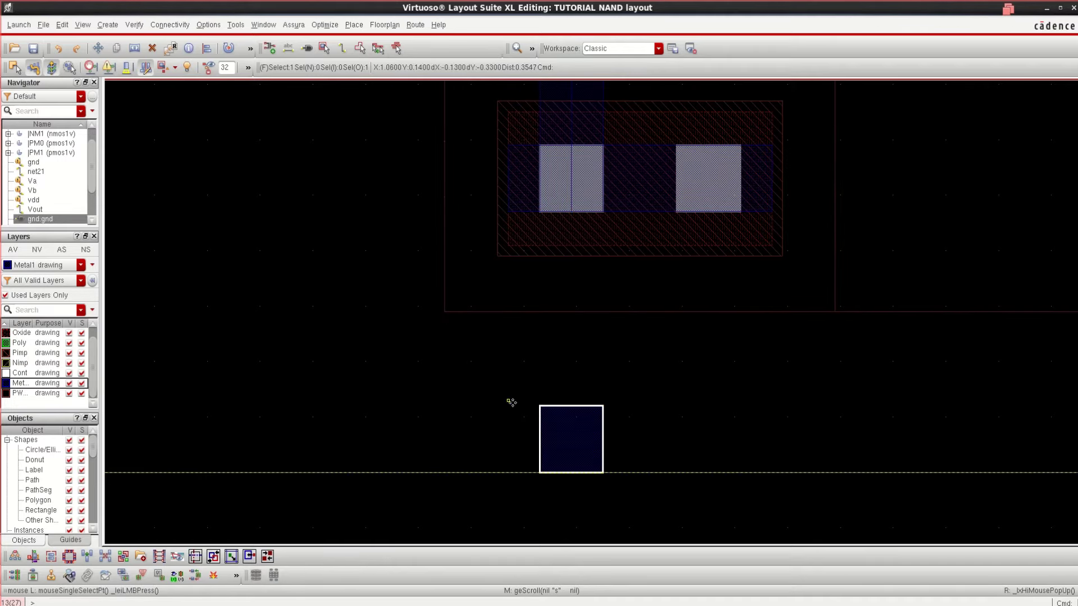
{"action": "key", "text": "p"}
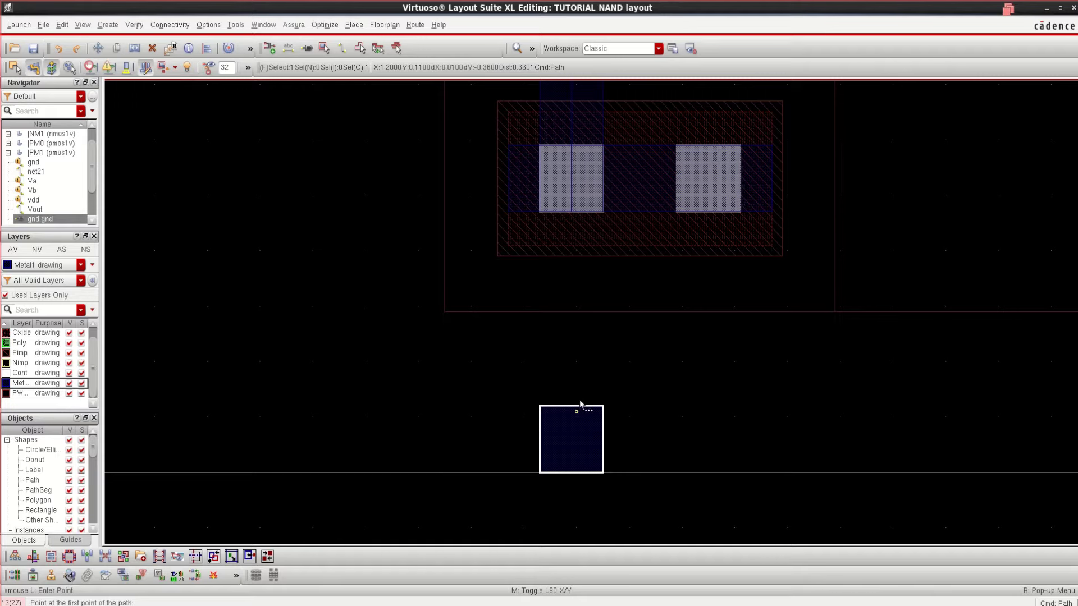
{"action": "left_click", "coordinate": [580, 404]}
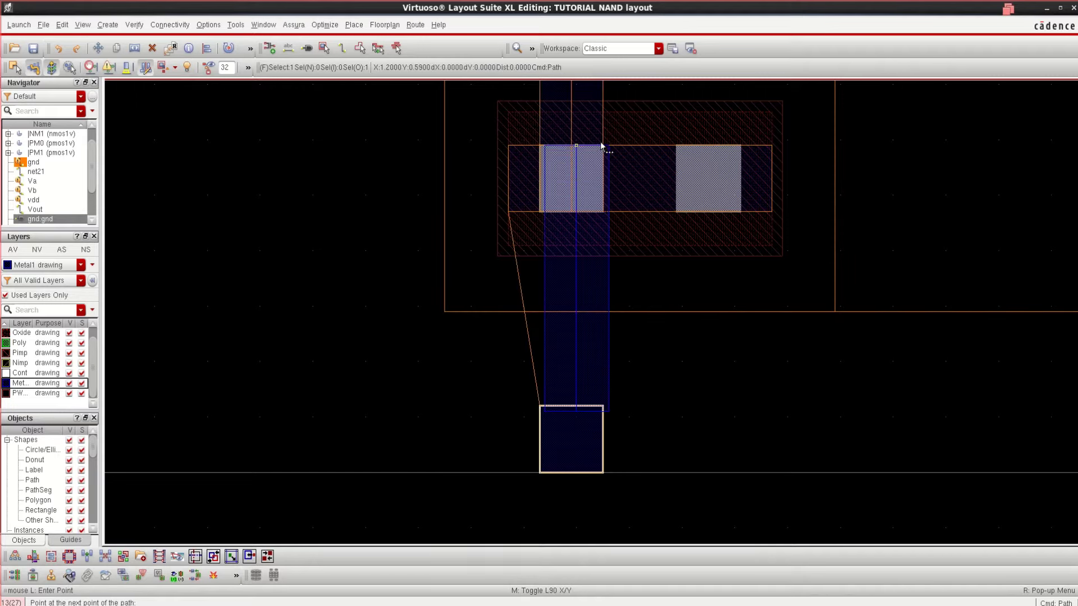
{"action": "double_click", "coordinate": [648, 145]}
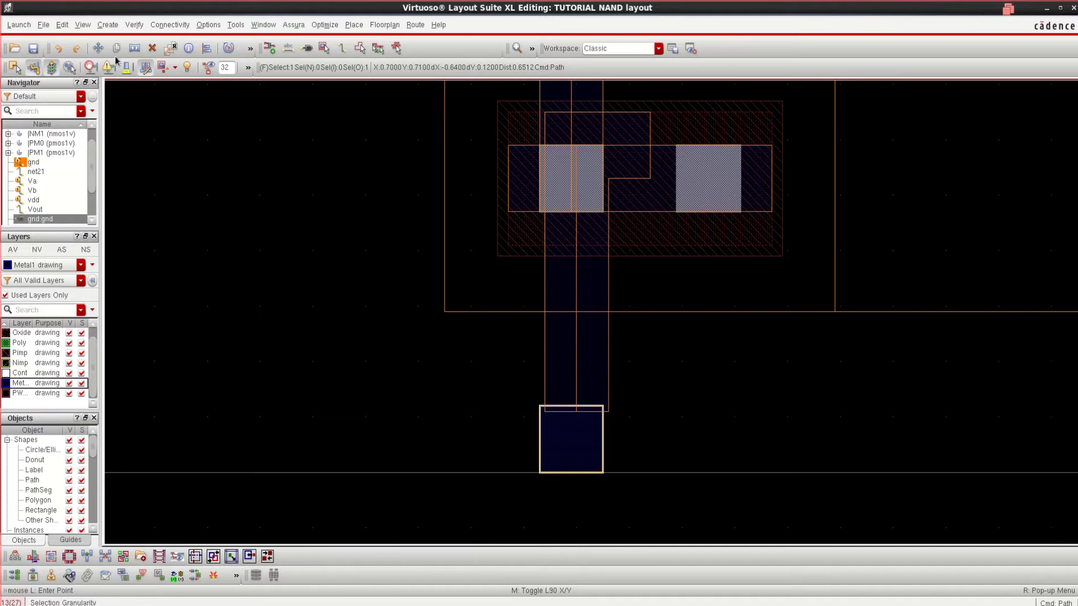
{"action": "left_click", "coordinate": [59, 48]}
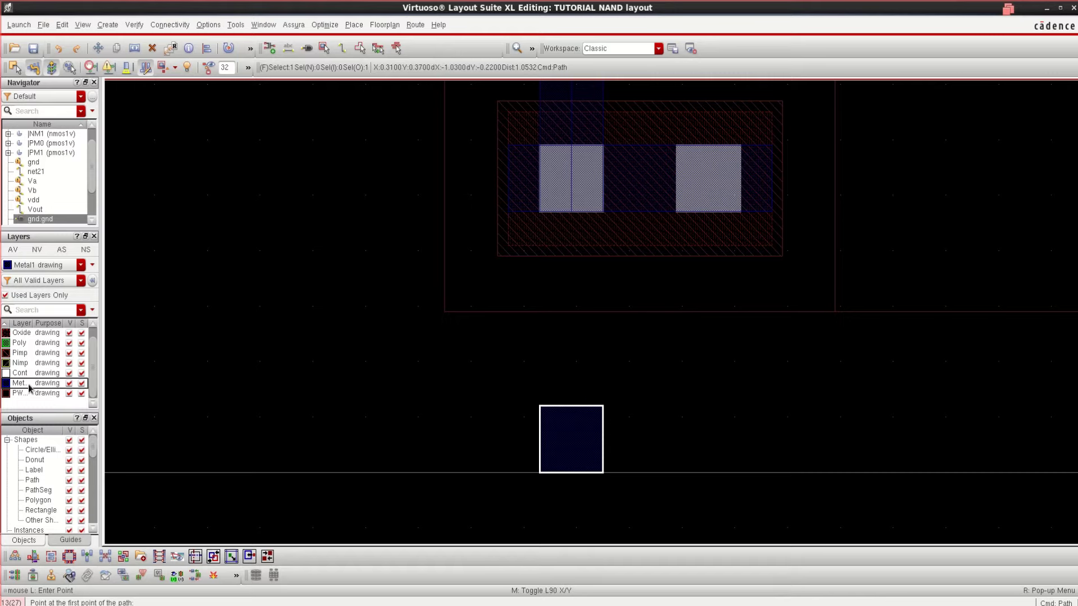
Step: Draw a Metal1 path, about 0.51 long, from the gnd pin up across the tap's left contact and shift it to align with the pin
{"action": "left_click", "coordinate": [561, 429]}
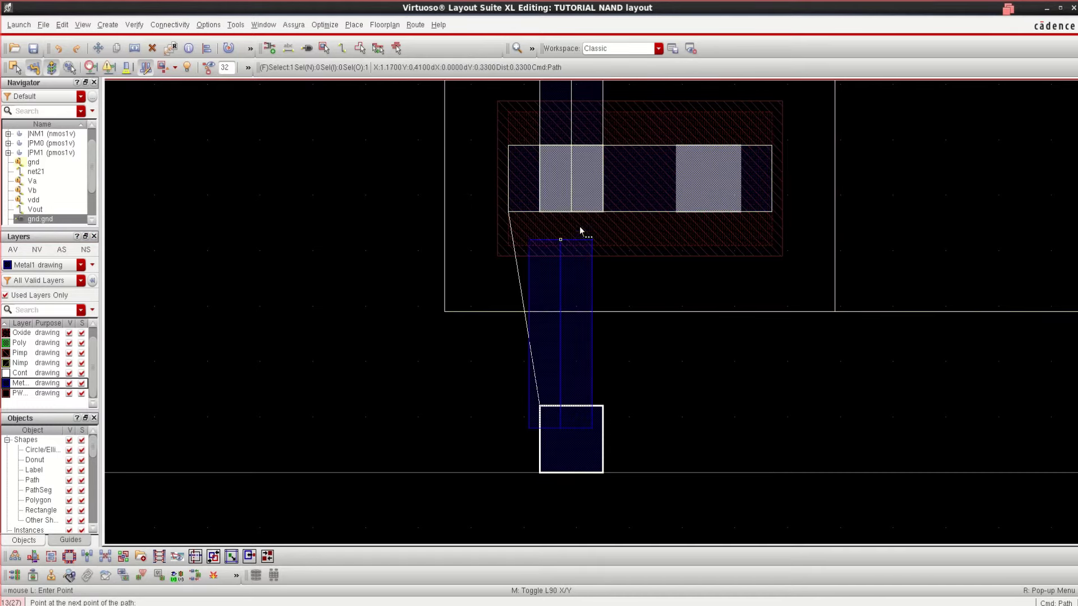
{"action": "double_click", "coordinate": [595, 147]}
{"action": "key", "text": "Escape"}
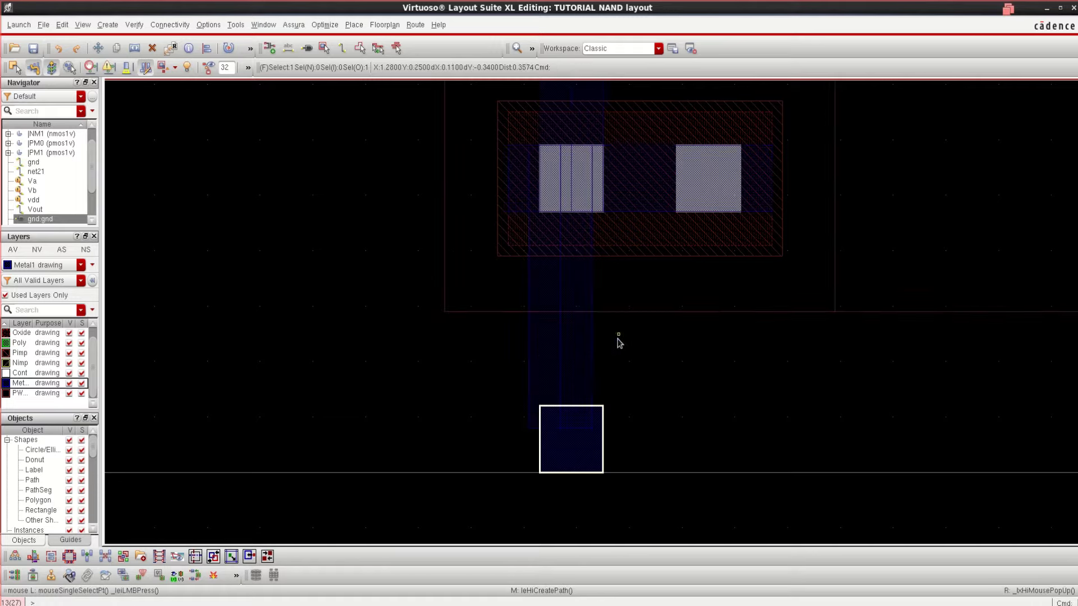
{"action": "left_click", "coordinate": [565, 337]}
{"action": "left_click_drag", "start_coordinate": [567, 337], "coordinate": [577, 335]}
{"action": "left_click", "coordinate": [737, 396]}
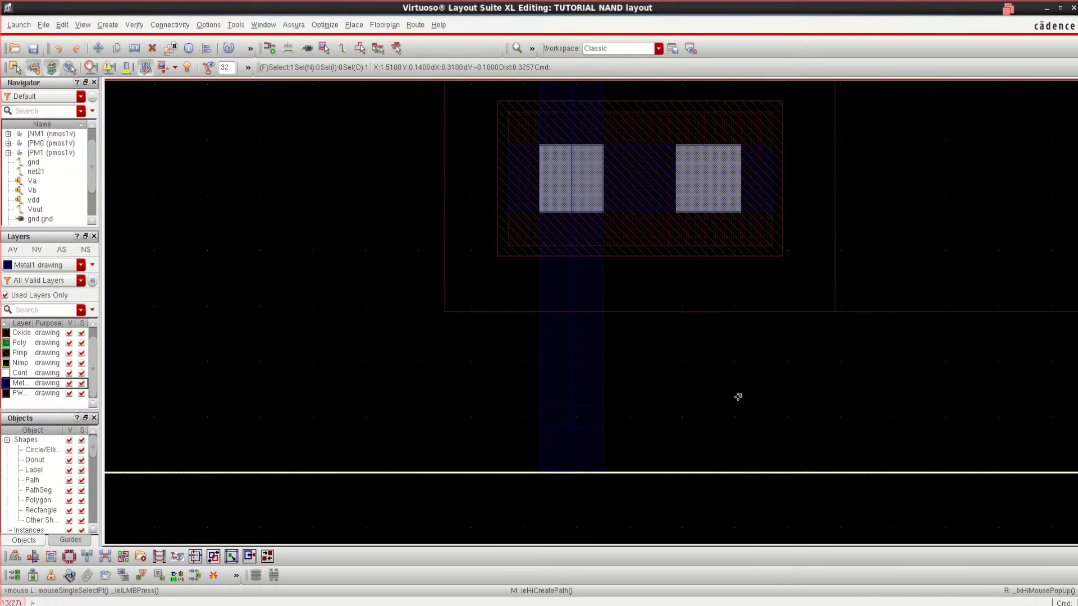
{"action": "key", "text": "f"}
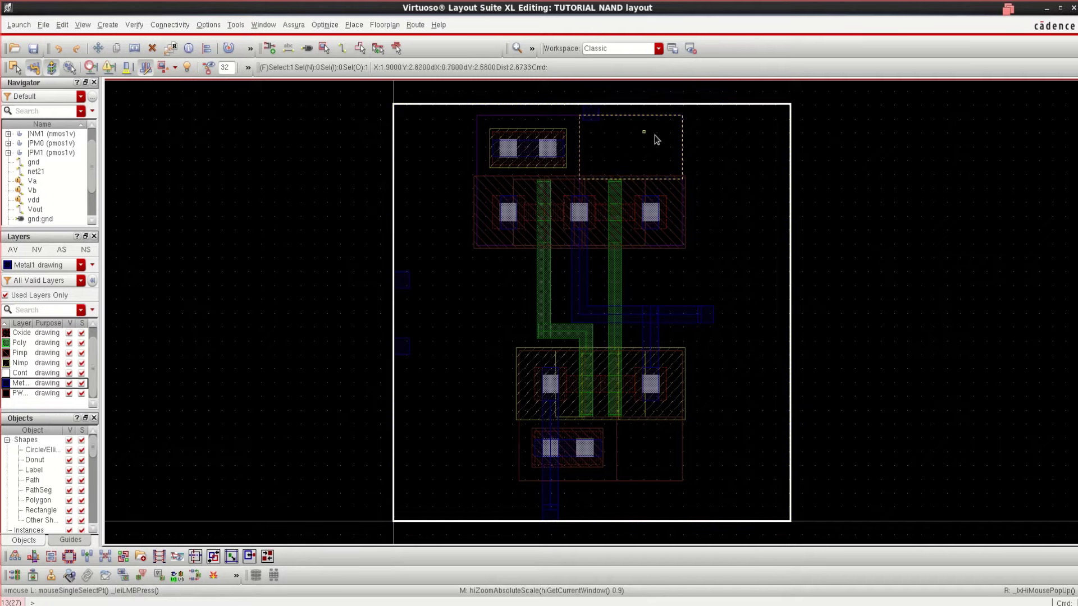
{"action": "left_click", "coordinate": [971, 161]}
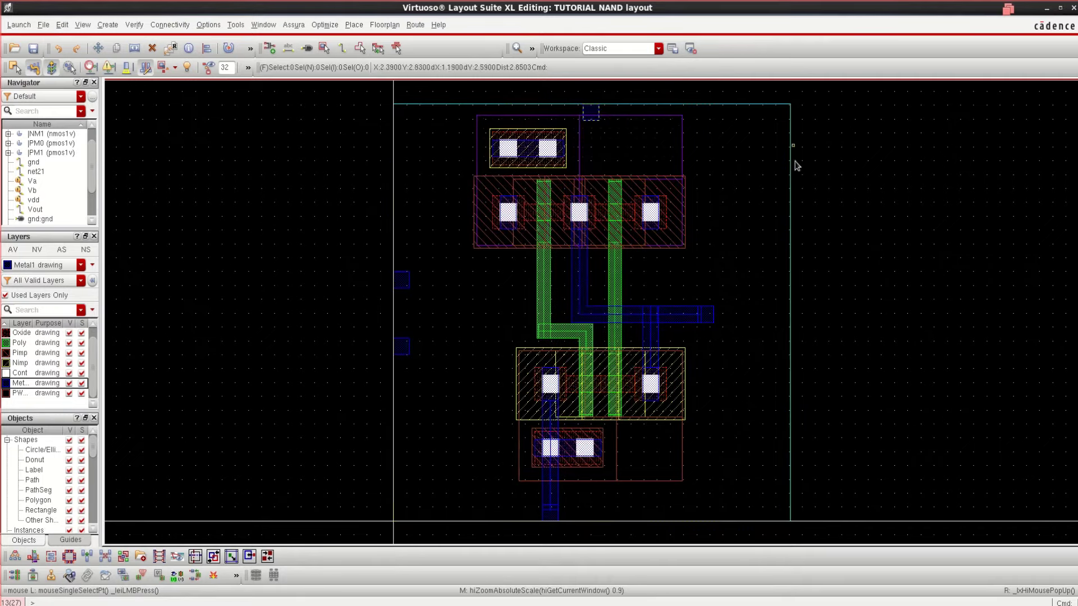
{"action": "scroll", "coordinate": [799, 227], "scroll_direction": "up", "scroll_amount": 1}
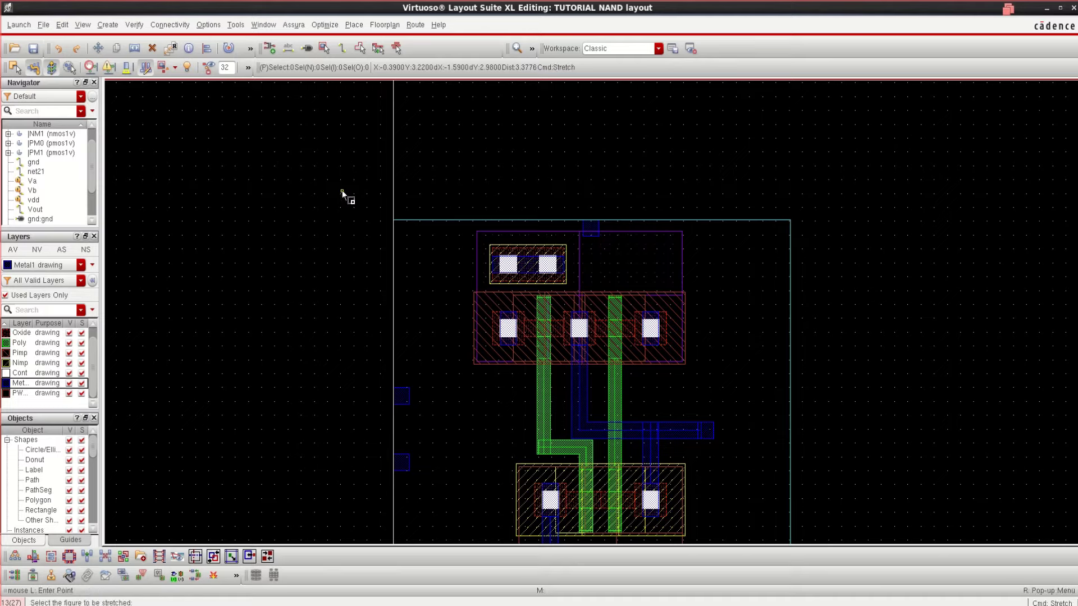
{"action": "left_click_drag", "start_coordinate": [347, 194], "coordinate": [815, 224]}
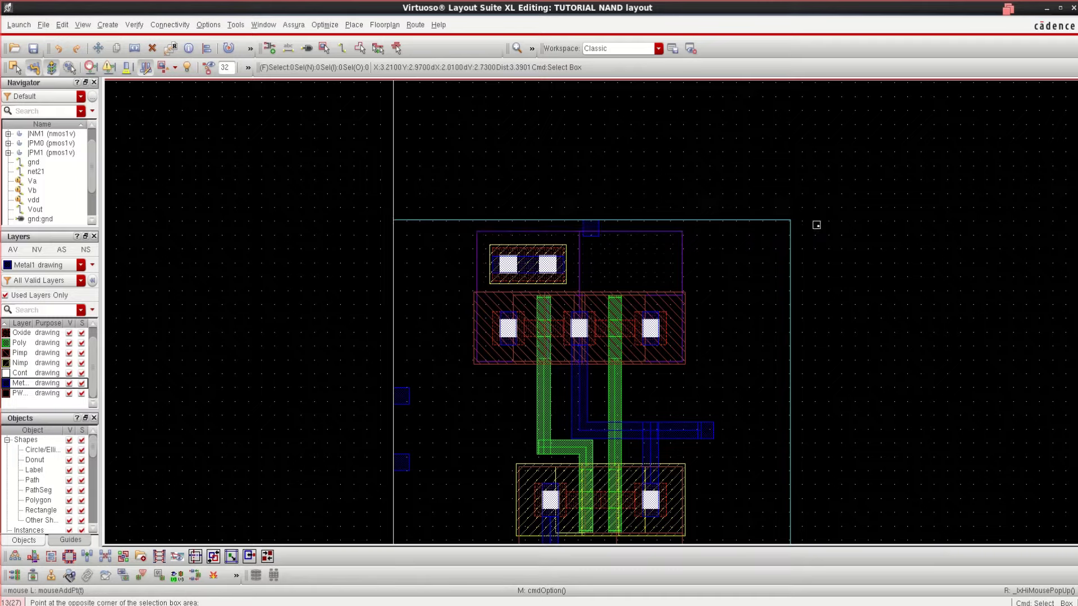
{"action": "key", "text": "s"}
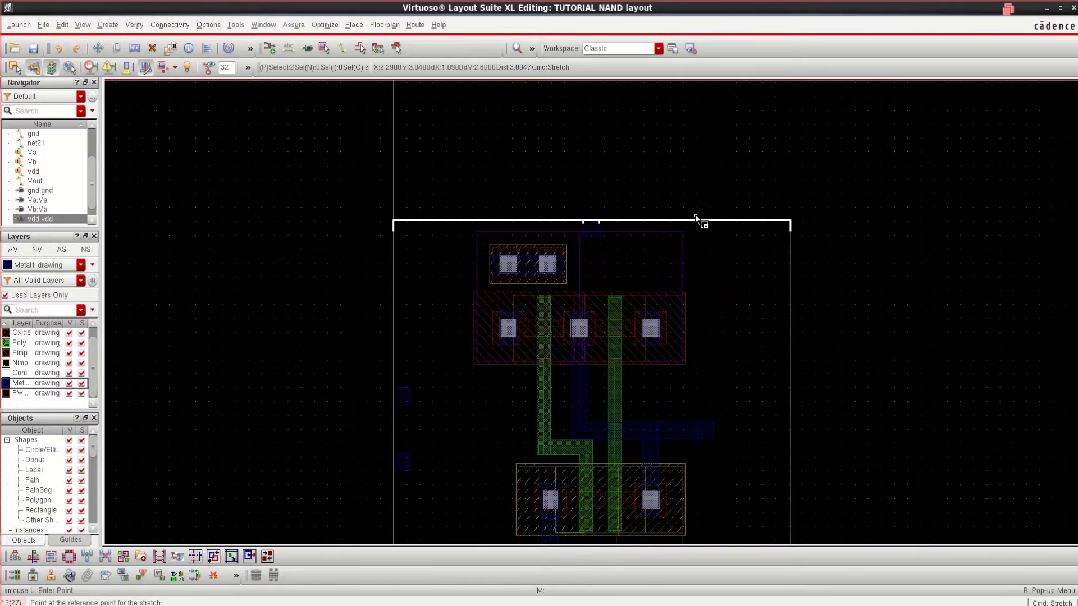
{"action": "key", "text": "Escape"}
Step: Move the vdd pin off the boundary's top edge to the empty area beside the upper body tap
{"action": "left_click", "coordinate": [595, 230]}
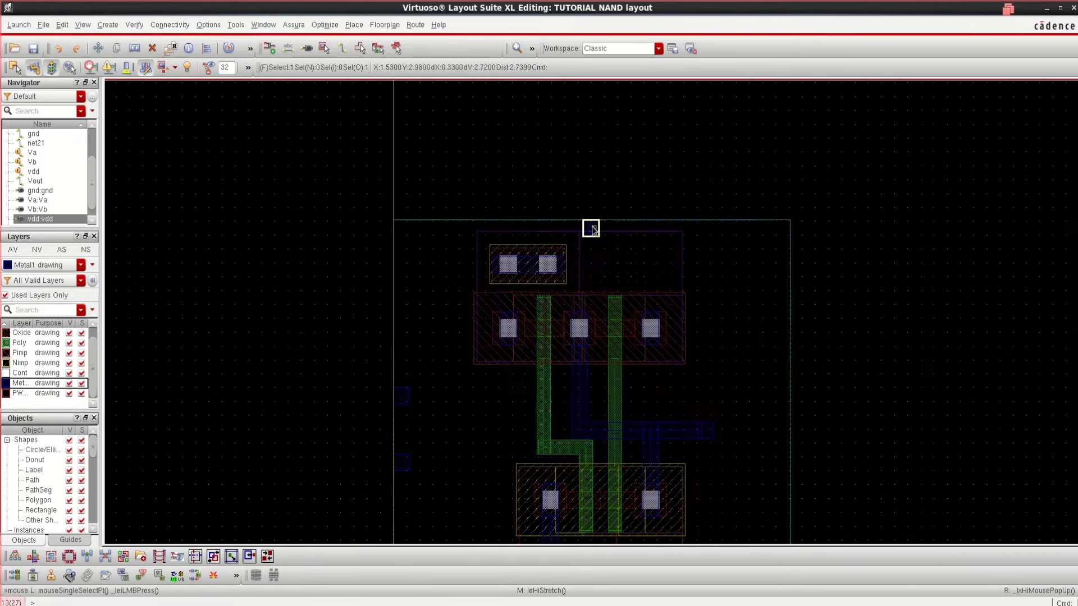
{"action": "key", "text": "m"}
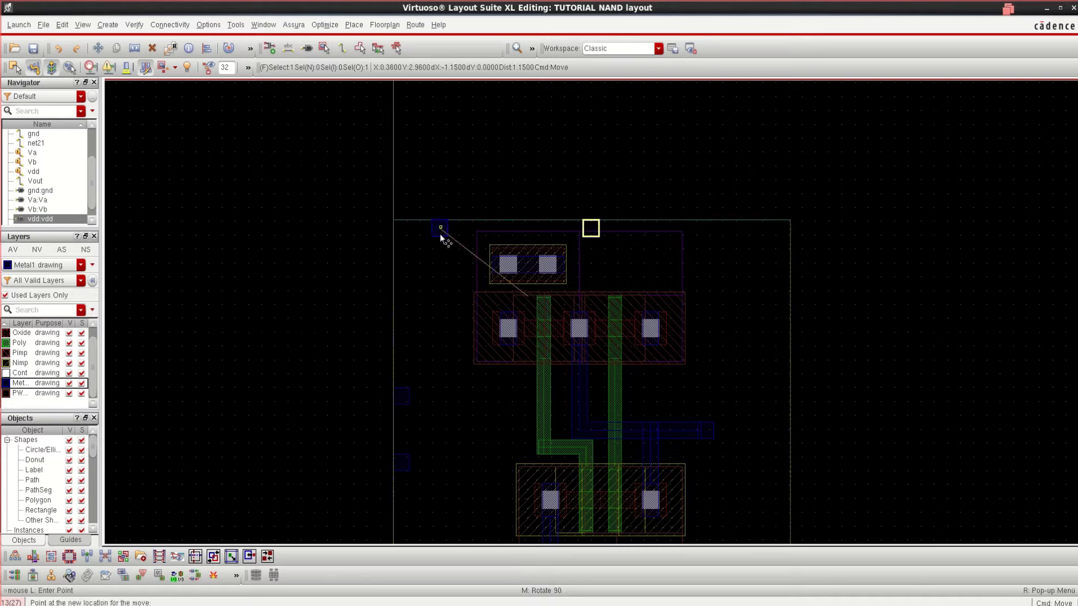
{"action": "left_click", "coordinate": [438, 231]}
{"action": "left_click", "coordinate": [435, 254]}
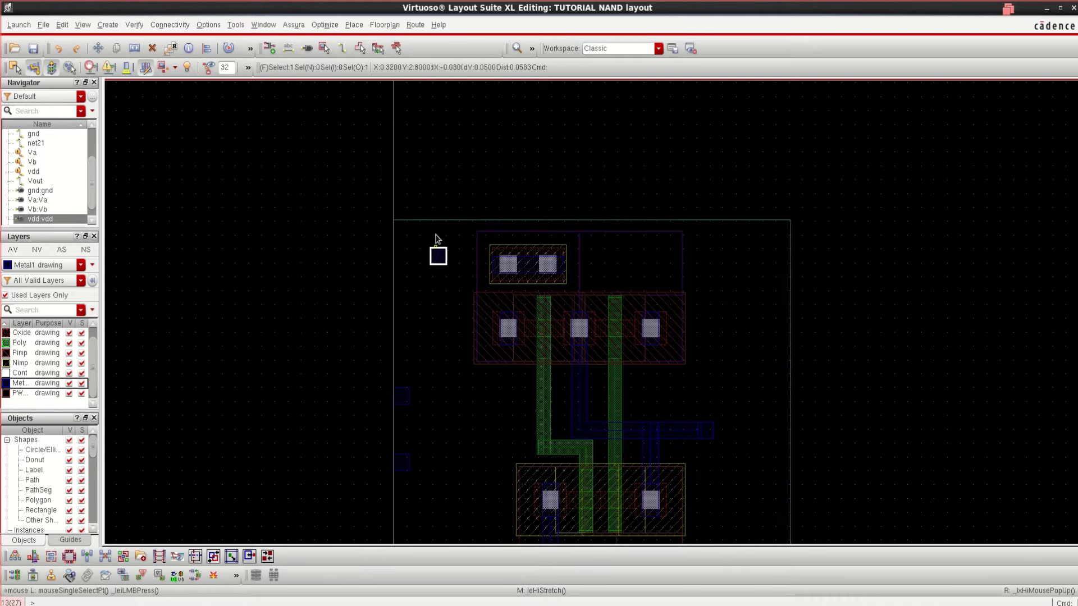
{"action": "left_click", "coordinate": [529, 184]}
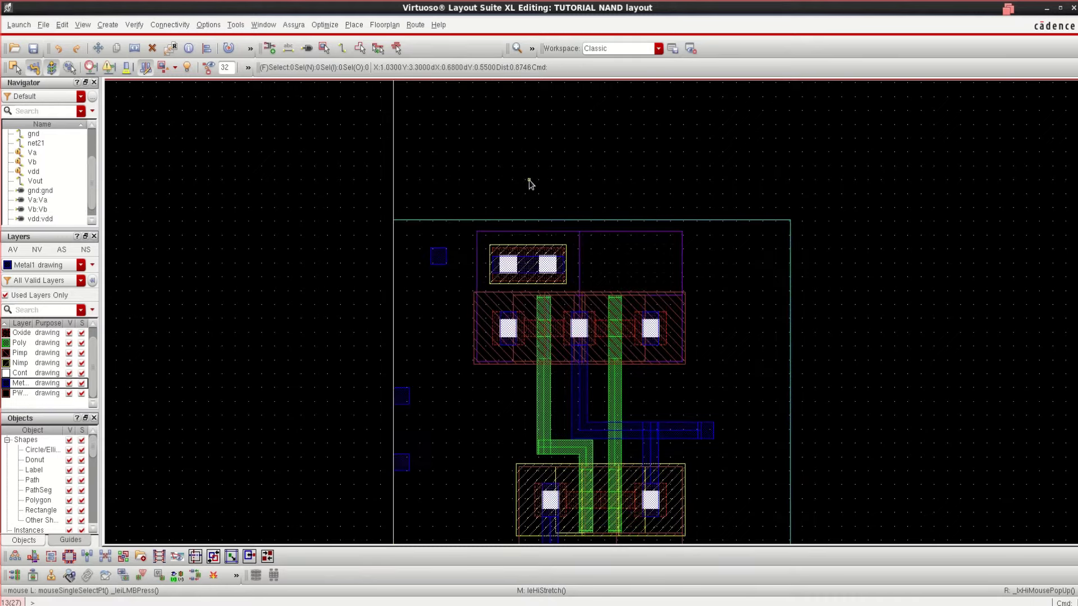
Step: Stretch the top edge of the layout boundary upward by about 0.25
{"action": "left_click_drag", "start_coordinate": [361, 174], "coordinate": [801, 225]}
{"action": "key", "text": "s"}
{"action": "left_click", "coordinate": [733, 224]}
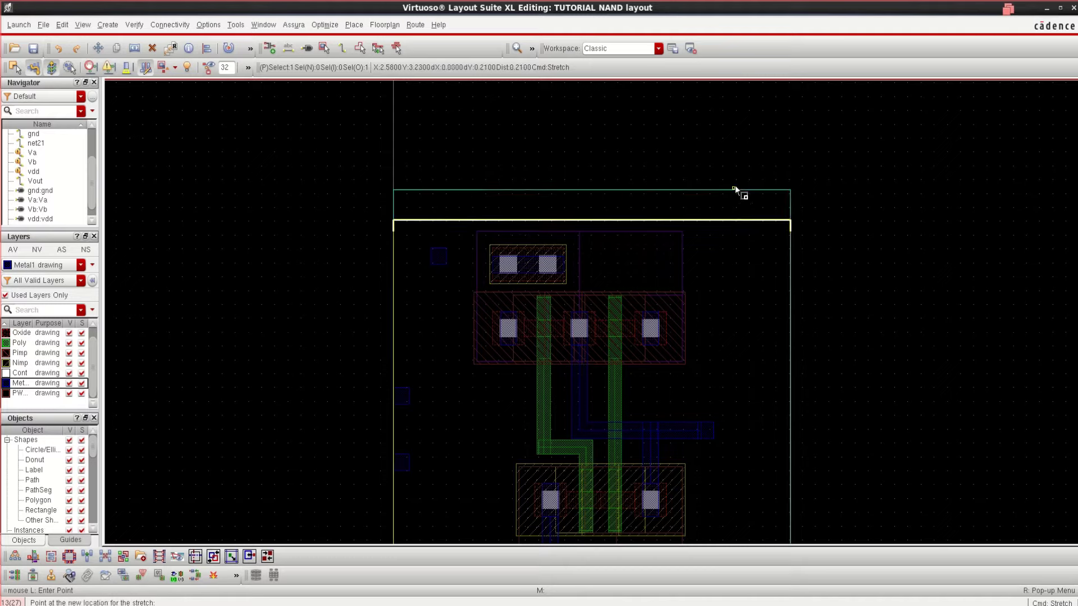
{"action": "left_click", "coordinate": [736, 183]}
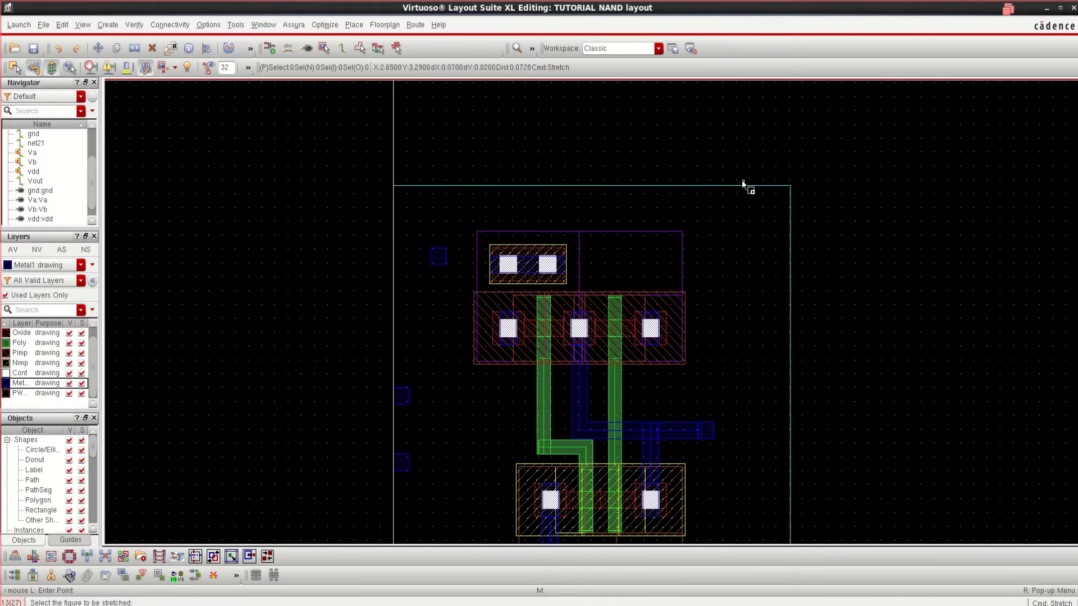
{"action": "key", "text": "Escape"}
Step: Move the vdd pin up near the boundary's top edge and align it vertically above the upper body tap's left contact
{"action": "left_click", "coordinate": [439, 256]}
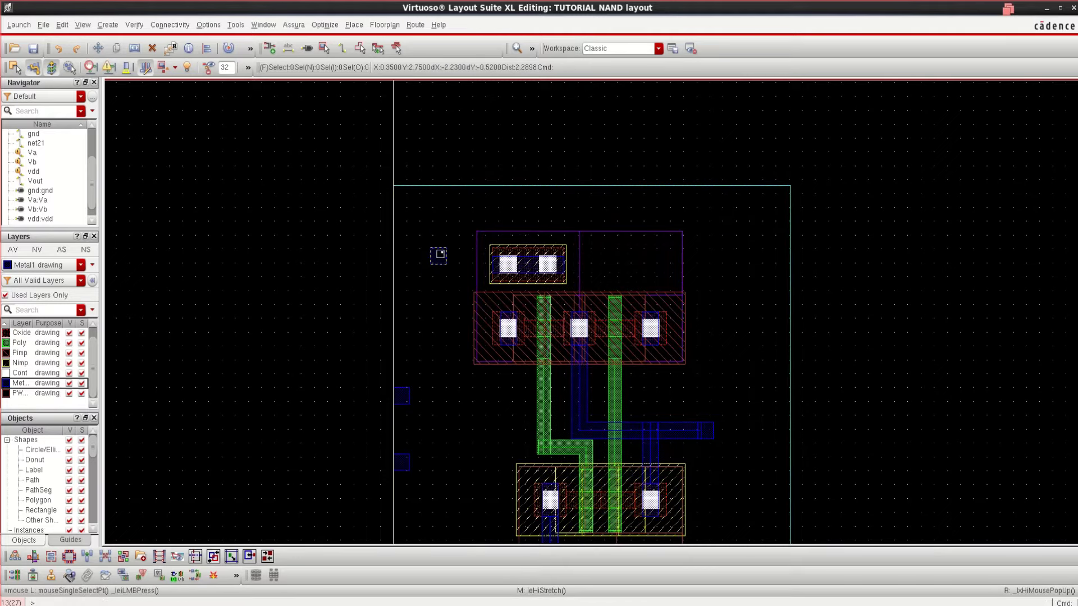
{"action": "left_click_drag", "start_coordinate": [439, 256], "coordinate": [438, 206]}
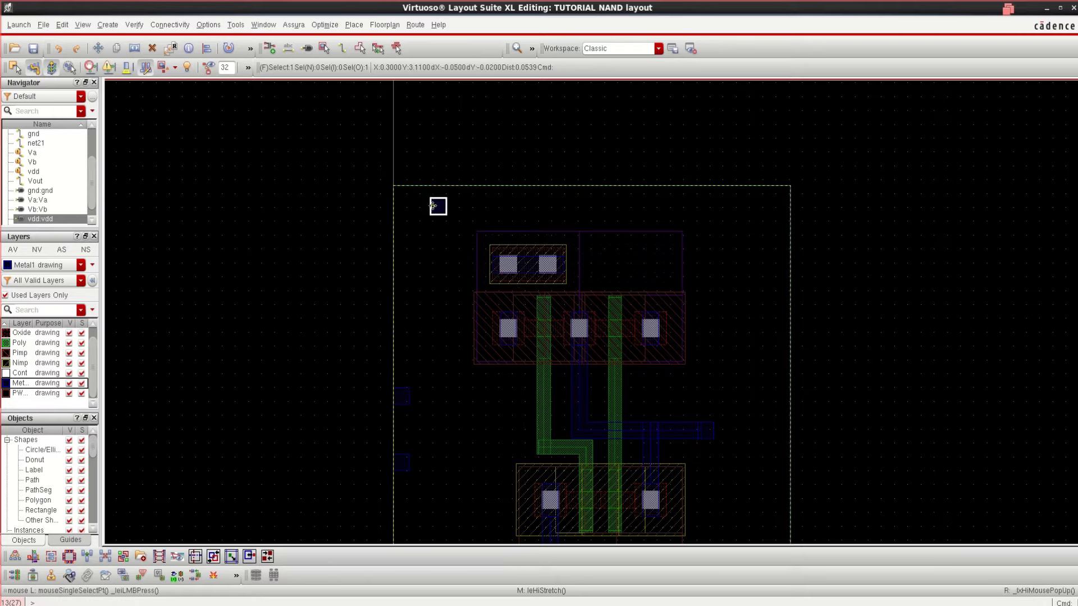
{"action": "key", "text": "m"}
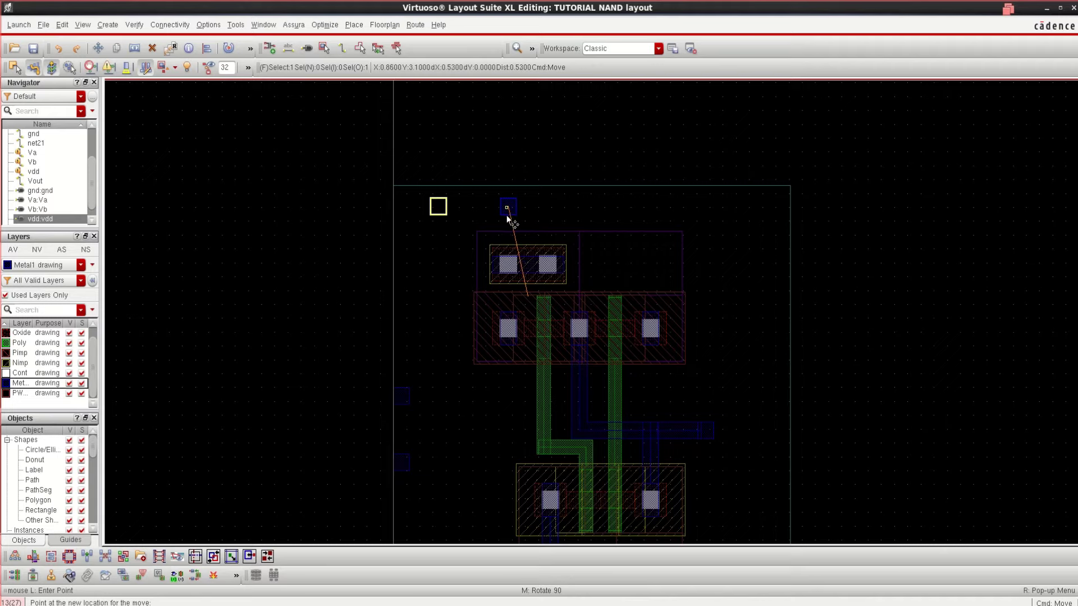
{"action": "left_click", "coordinate": [505, 216]}
{"action": "left_click", "coordinate": [873, 242]}
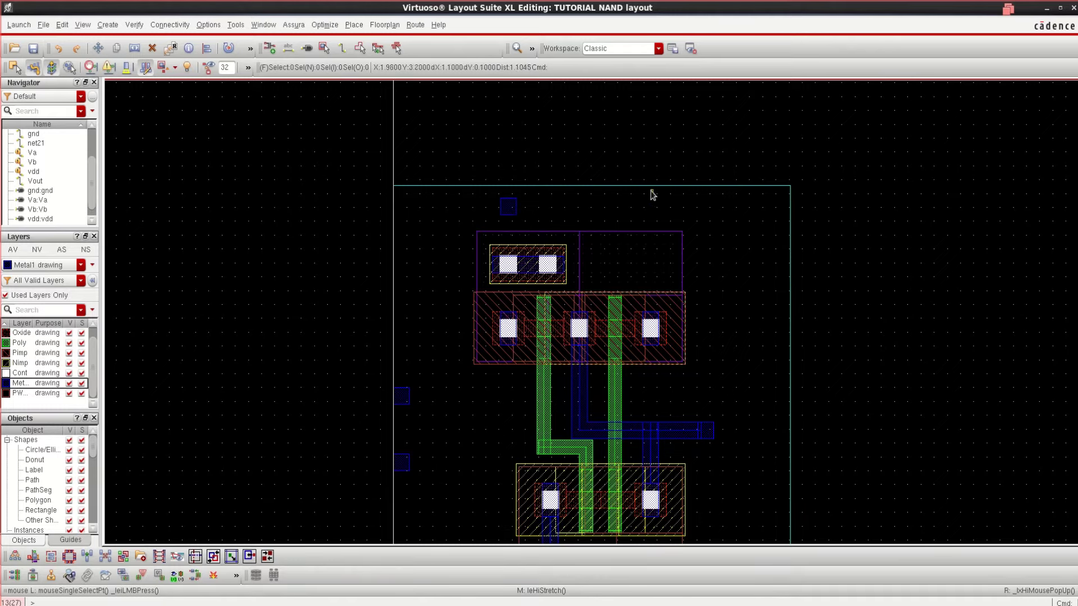
Step: Highlight the vdd and Vout pins and examine where each one sits in the layout
{"action": "scroll", "coordinate": [513, 323], "scroll_direction": "up", "scroll_amount": 1, "text": "ctrl"}
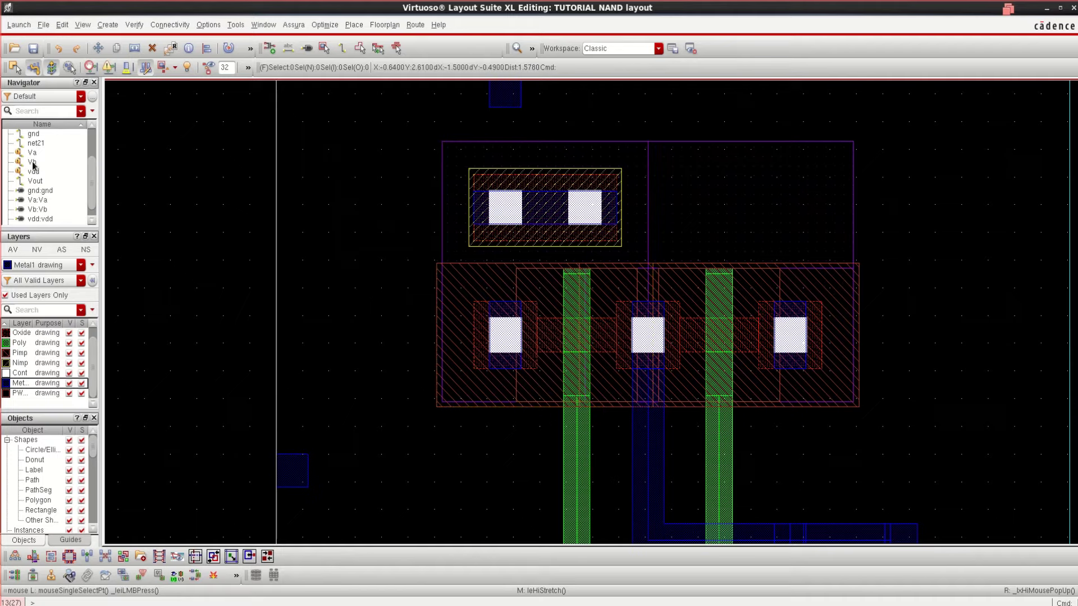
{"action": "left_click", "coordinate": [50, 219]}
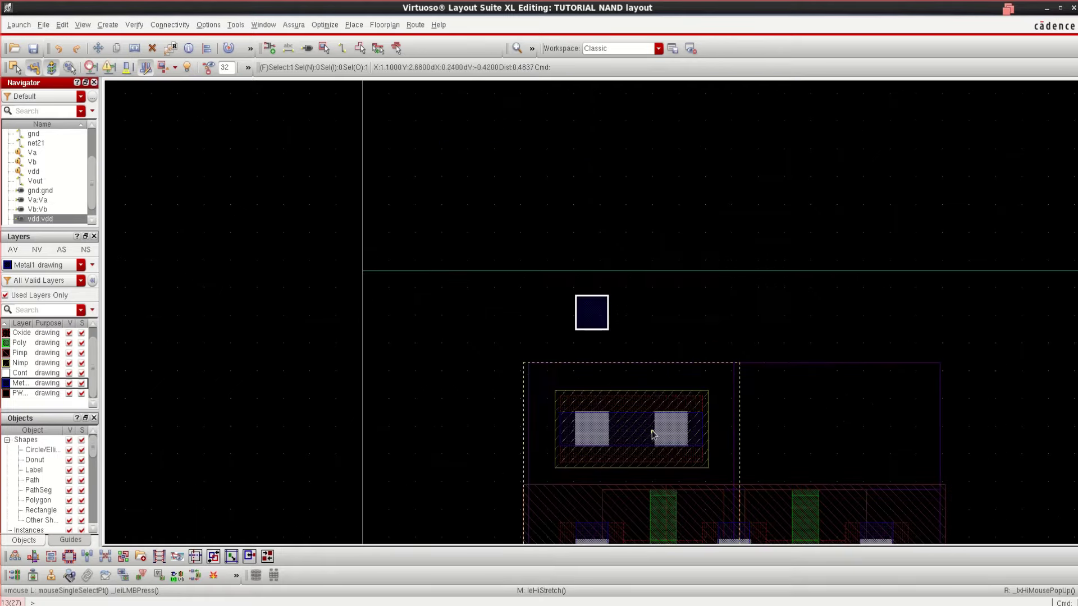
{"action": "key", "text": "Down"}
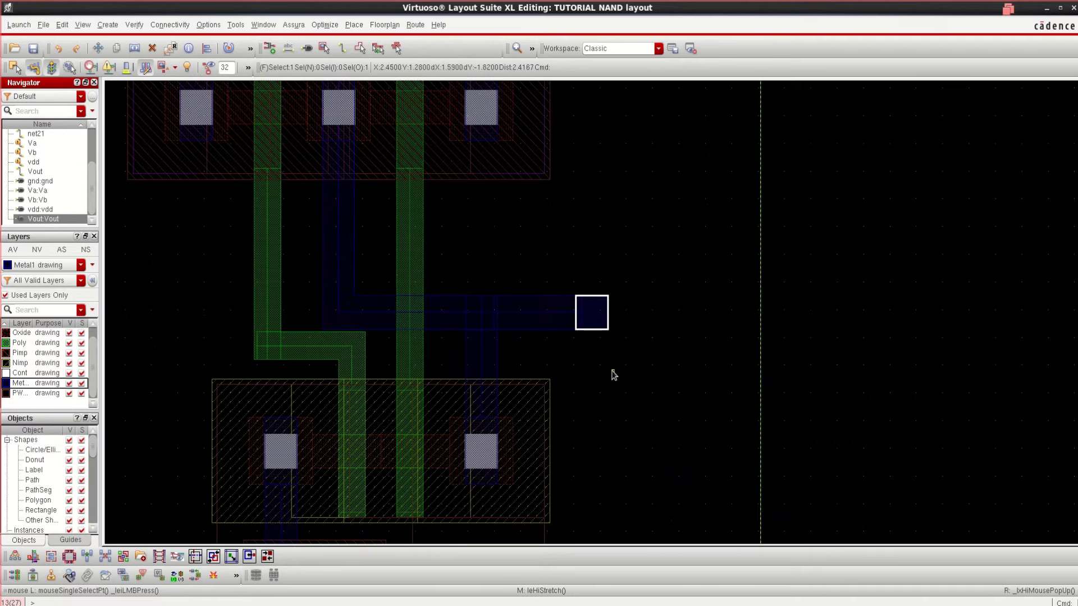
{"action": "left_click", "coordinate": [40, 209]}
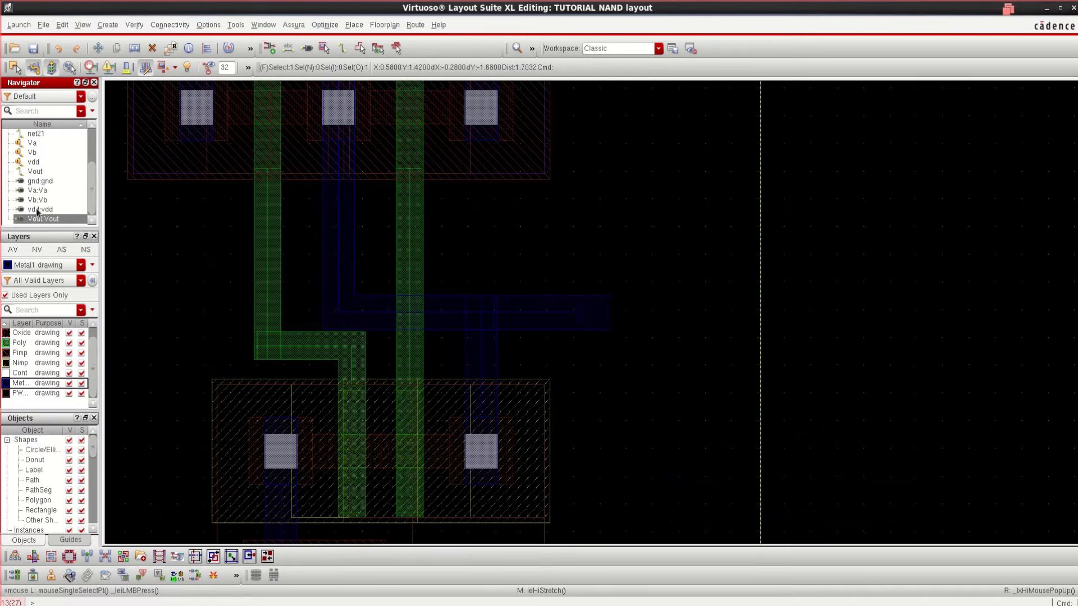
{"action": "key", "text": "Down"}
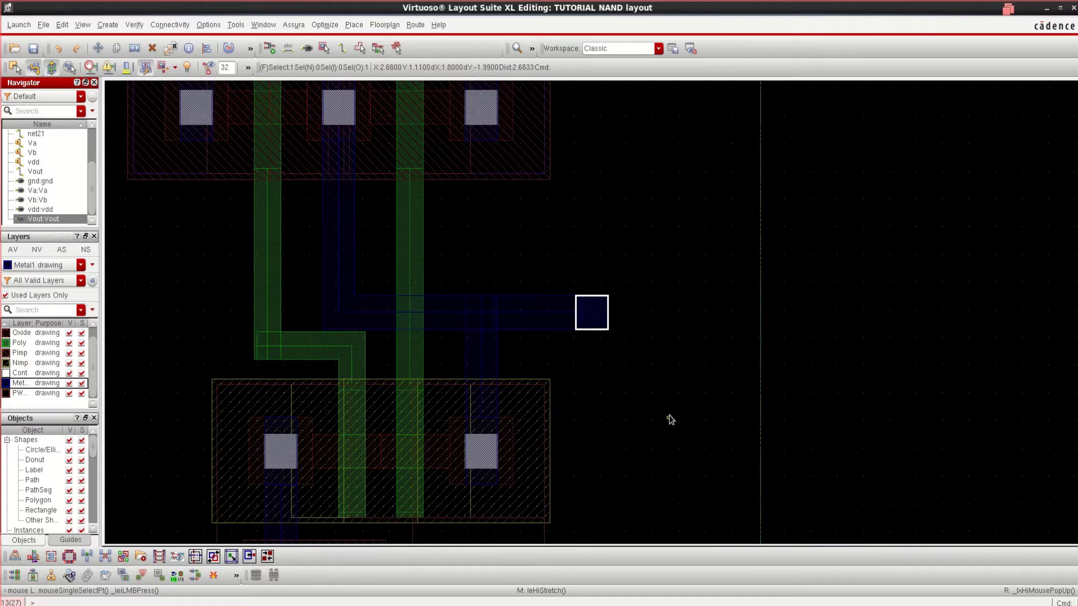
{"action": "scroll", "coordinate": [671, 387], "scroll_direction": "down", "scroll_amount": 4, "text": "ctrl"}
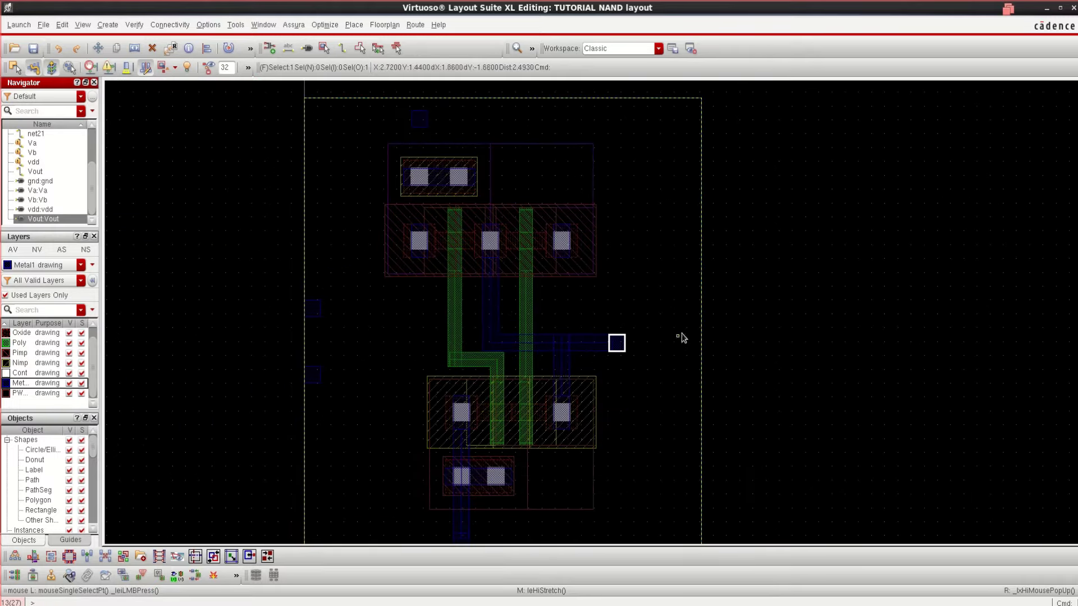
{"action": "left_click", "coordinate": [658, 349]}
{"action": "scroll", "coordinate": [588, 312], "scroll_direction": "up", "scroll_amount": 1}
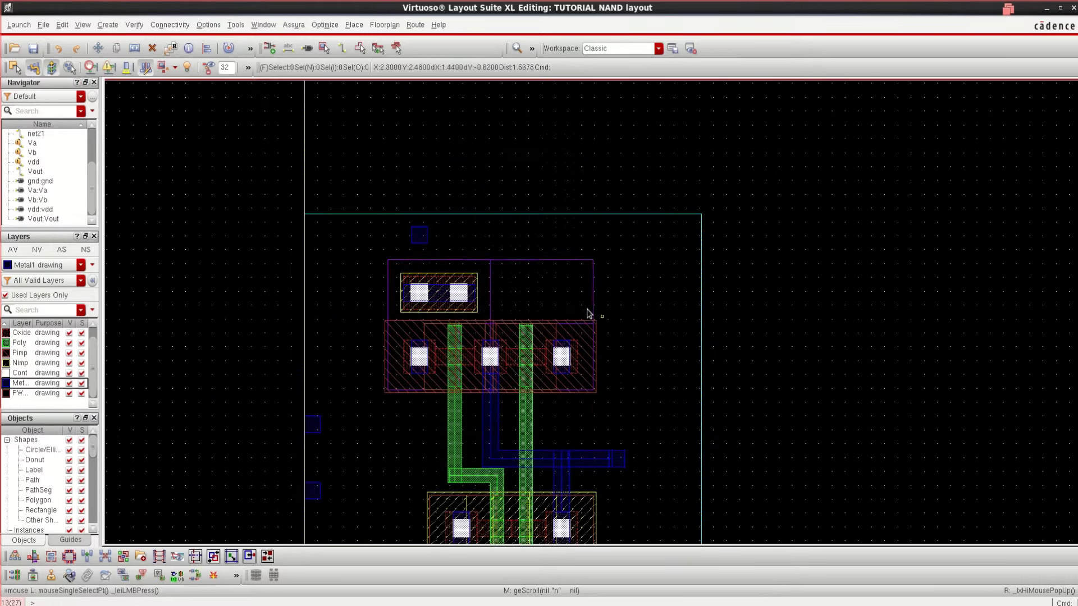
{"action": "scroll", "coordinate": [424, 341], "scroll_direction": "up", "scroll_amount": 1, "text": "ctrl"}
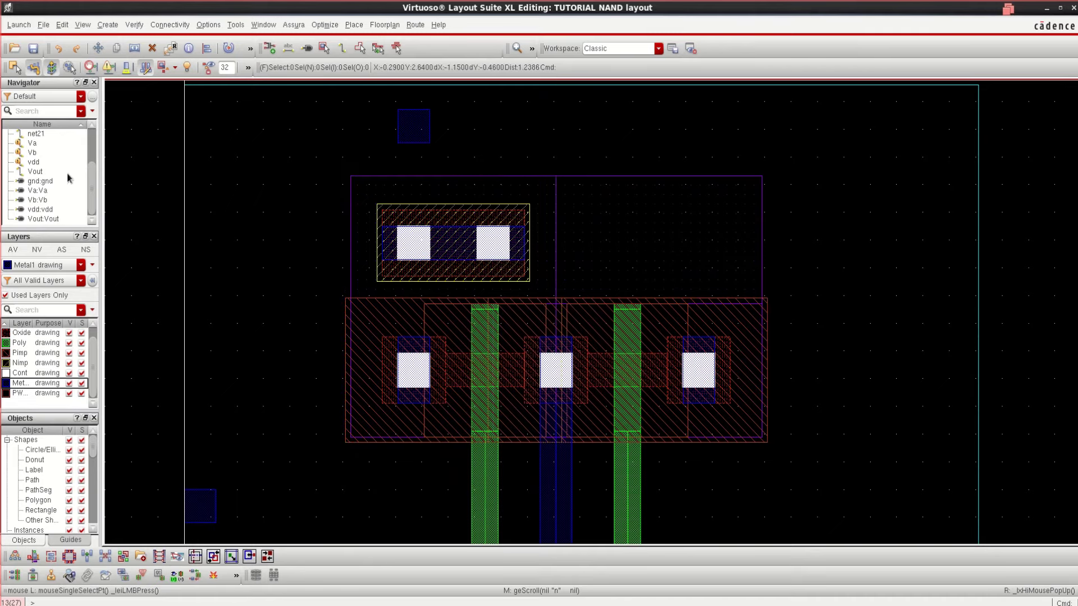
Step: Highlight the vdd pin and draw a Metal1 path, about 0.93 long, from it down across the tap's left contact to the left PMOS contact
{"action": "mouse_move", "coordinate": [93, 181]}
{"action": "left_mouse_down"}
{"action": "mouse_move", "coordinate": [96, 172]}
{"action": "mouse_move", "coordinate": [92, 191]}
{"action": "left_mouse_up"}
{"action": "left_click", "coordinate": [41, 210]}
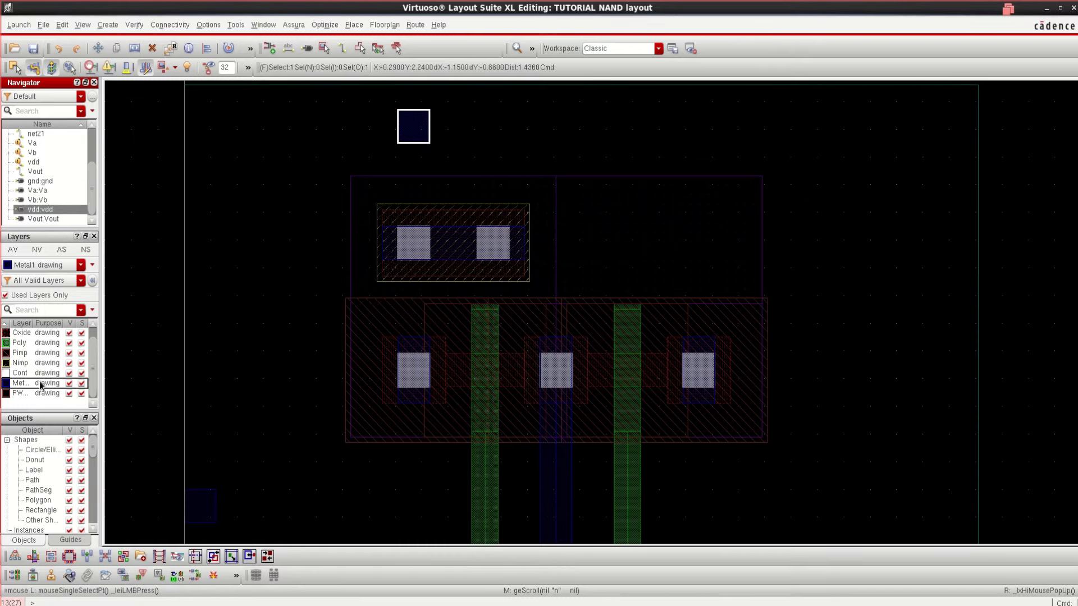
{"action": "key", "text": "p"}
{"action": "left_click", "coordinate": [413, 132]}
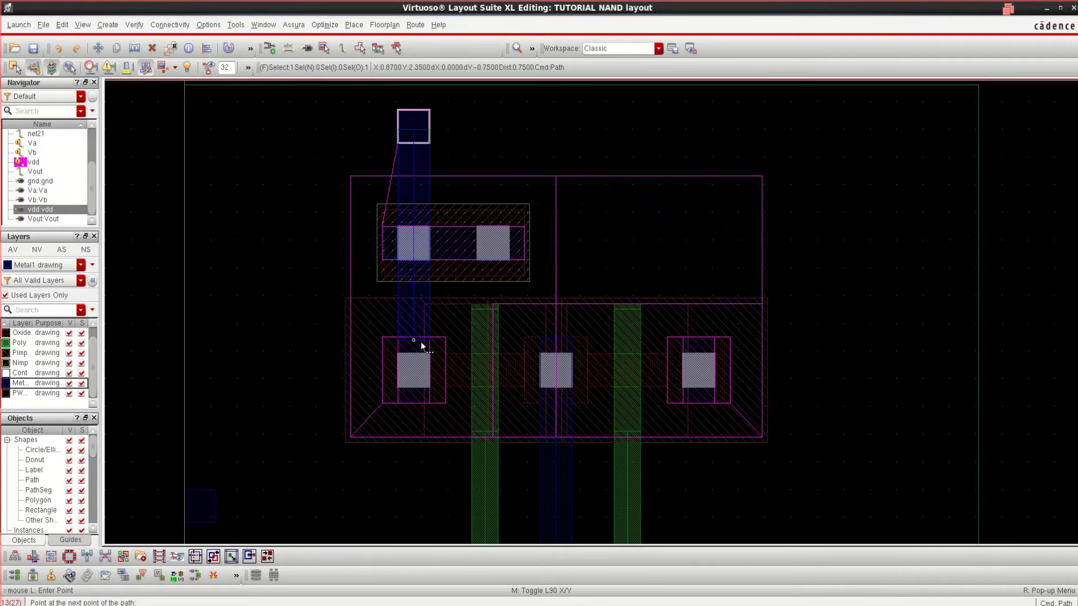
{"action": "double_click", "coordinate": [423, 389]}
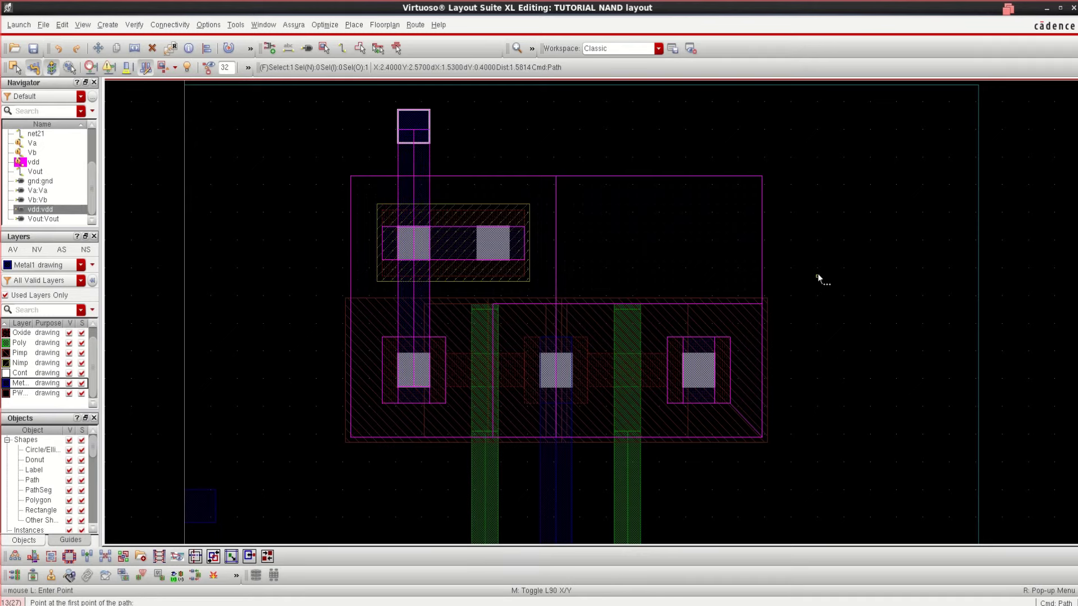
{"action": "key", "text": "Escape"}
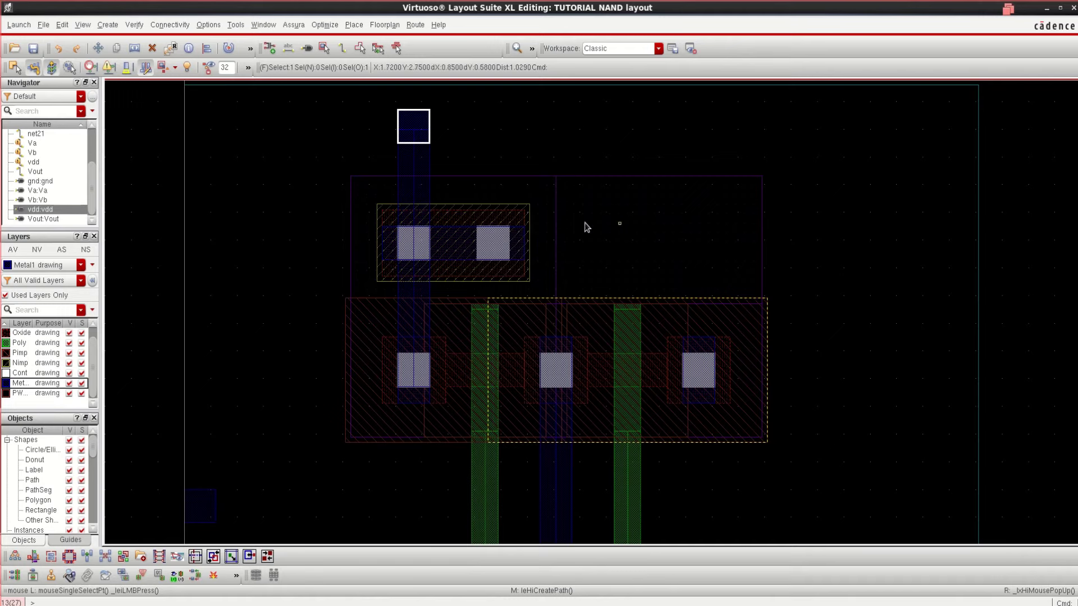
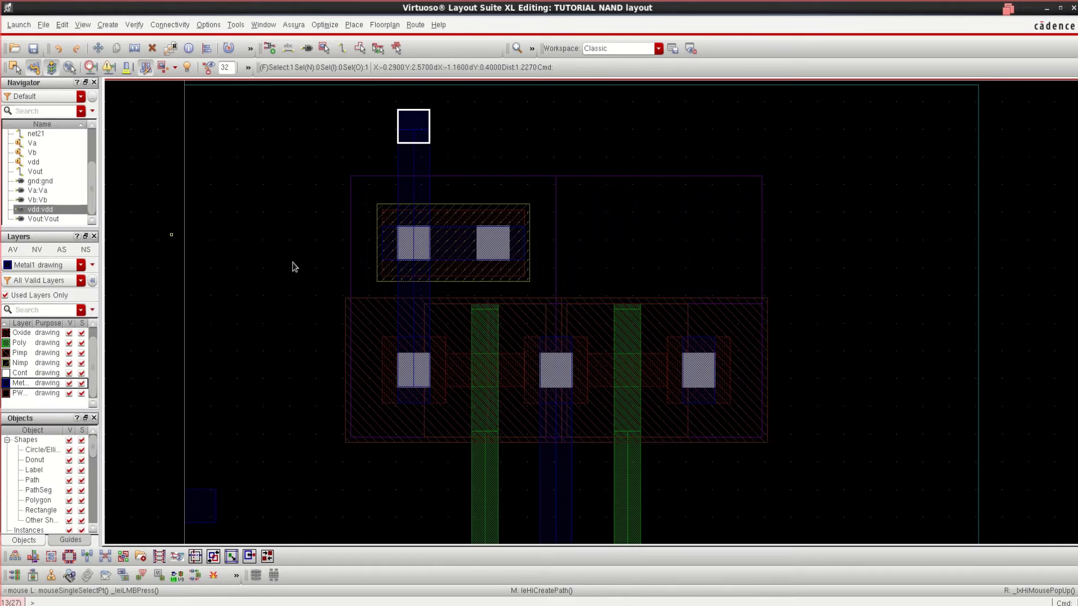
Step: Draw a Metal1 path, about 0.38 long, from the right PMOS contact's metal straight up to the height of the upper body tap
{"action": "scroll", "coordinate": [712, 357], "scroll_direction": "up", "scroll_amount": 1, "text": "ctrl"}
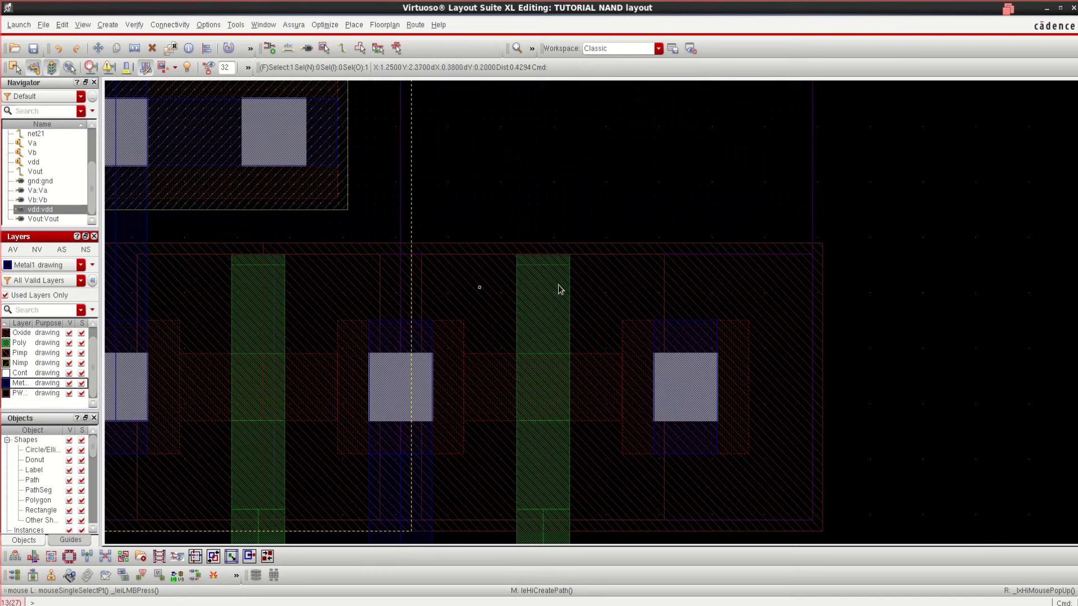
{"action": "left_click", "coordinate": [701, 373]}
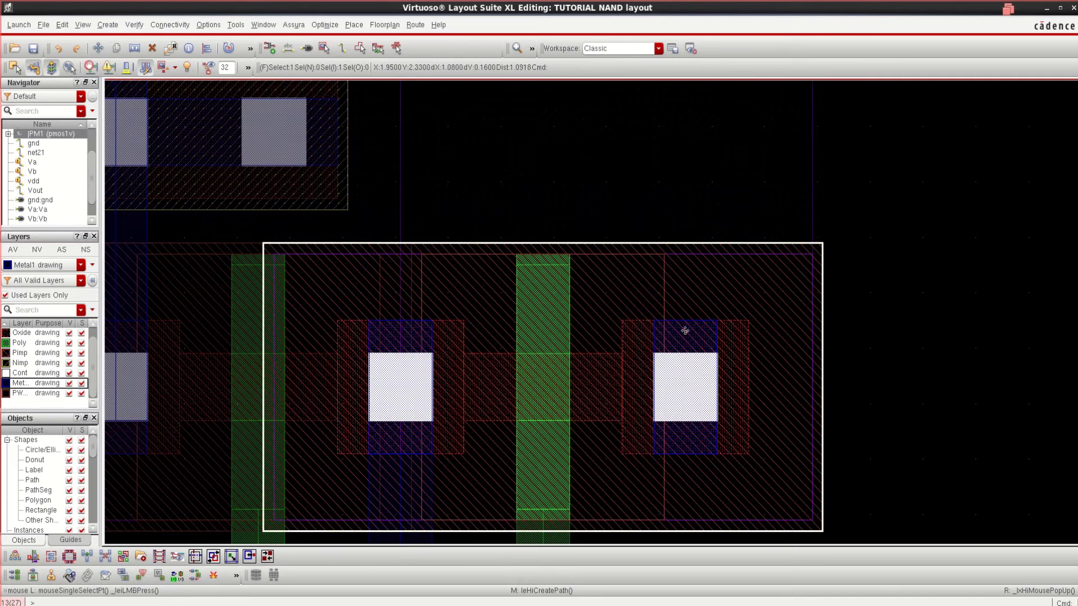
{"action": "key", "text": "p"}
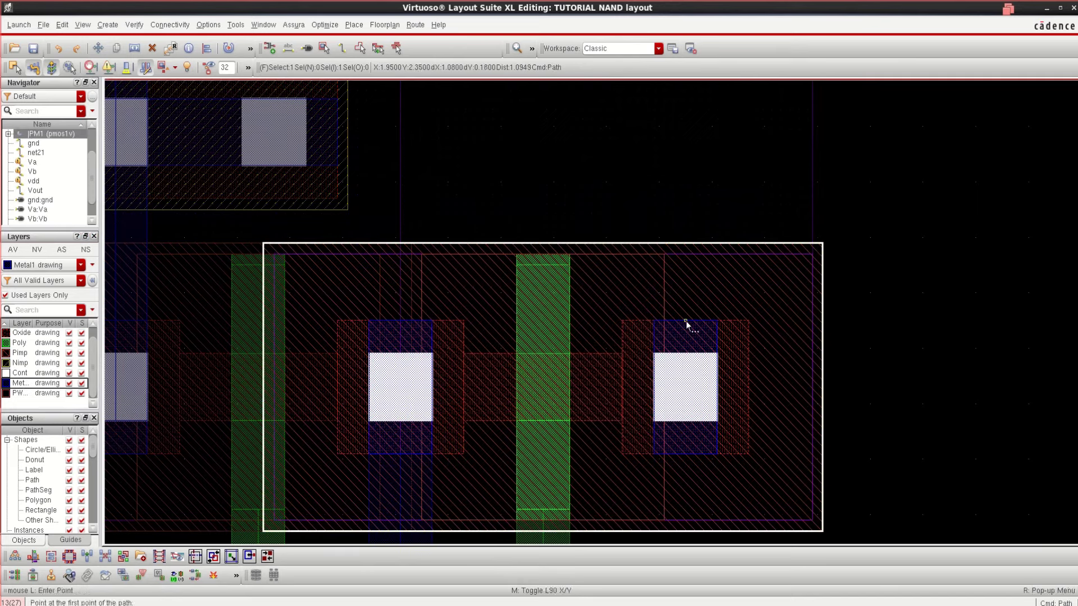
{"action": "left_click", "coordinate": [687, 319]}
{"action": "scroll", "coordinate": [696, 187], "scroll_direction": "down", "scroll_amount": 1, "text": "ctrl"}
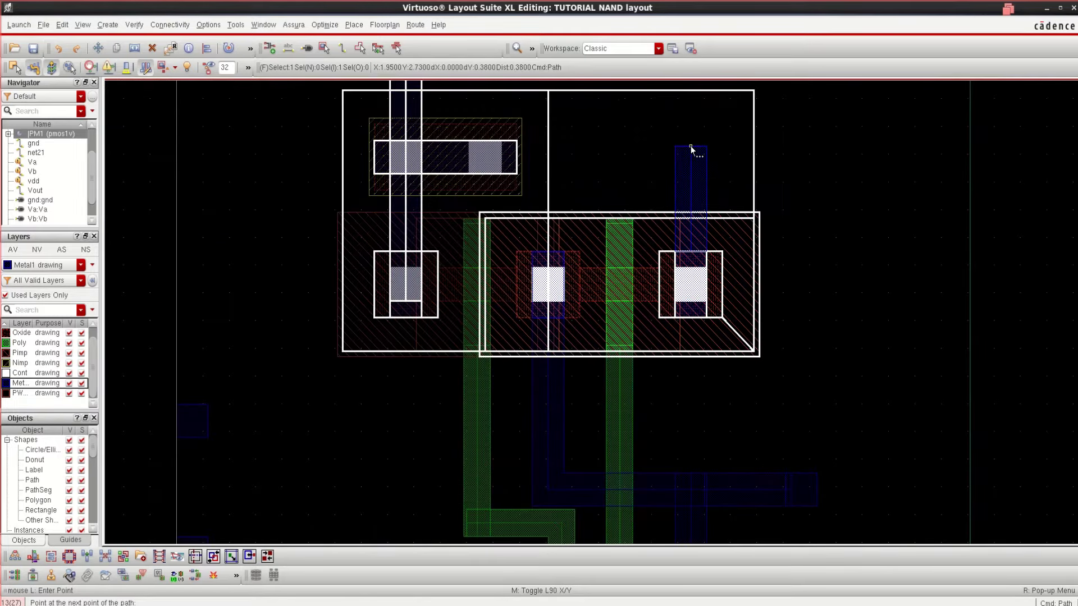
{"action": "double_click", "coordinate": [691, 146]}
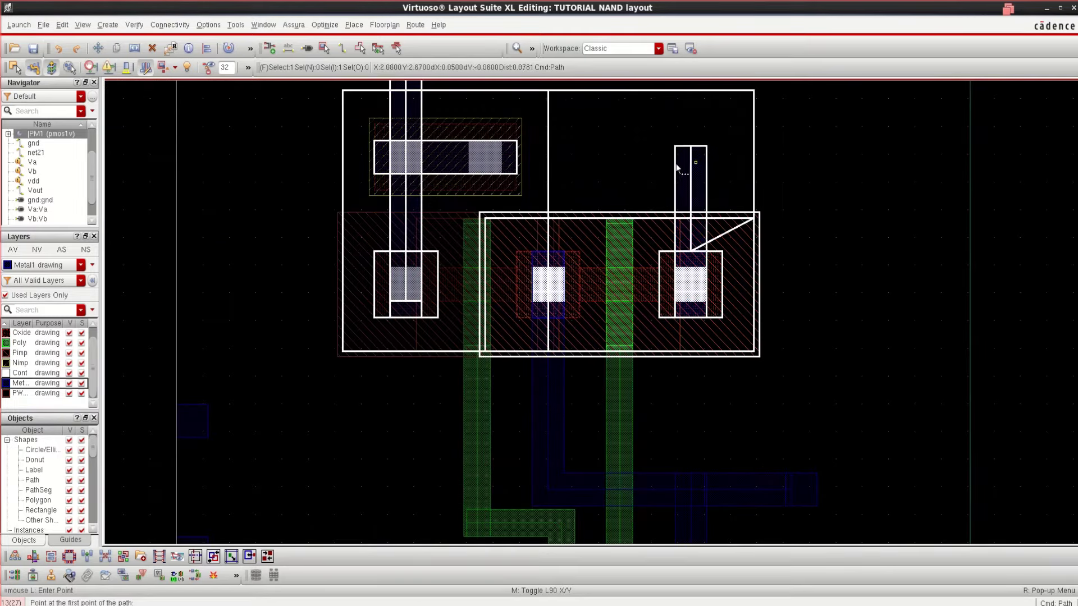
Step: Draw a horizontal Metal1 path, about 0.72 long, from the upper body tap to the right PMOS vertical path and shift it level with the tap's metal
{"action": "left_click", "coordinate": [516, 151]}
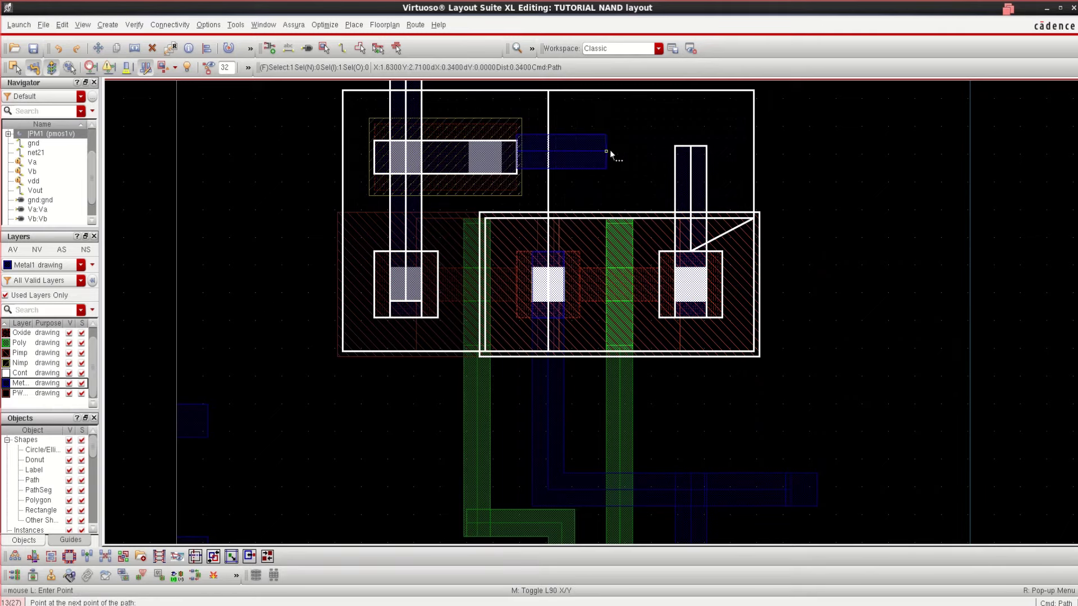
{"action": "double_click", "coordinate": [707, 166]}
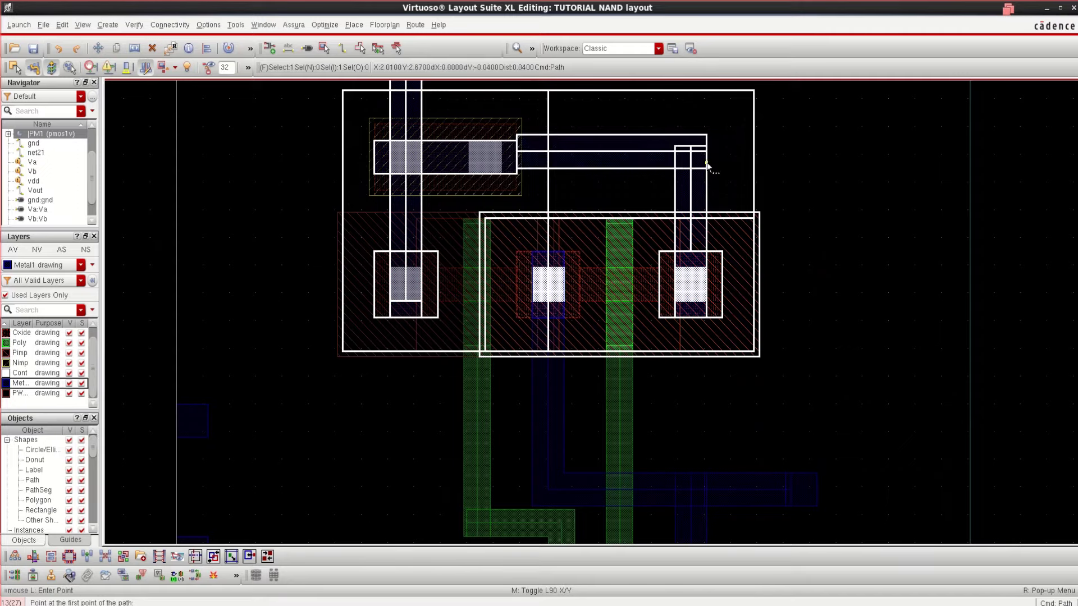
{"action": "scroll", "coordinate": [611, 171], "scroll_direction": "up", "scroll_amount": 2}
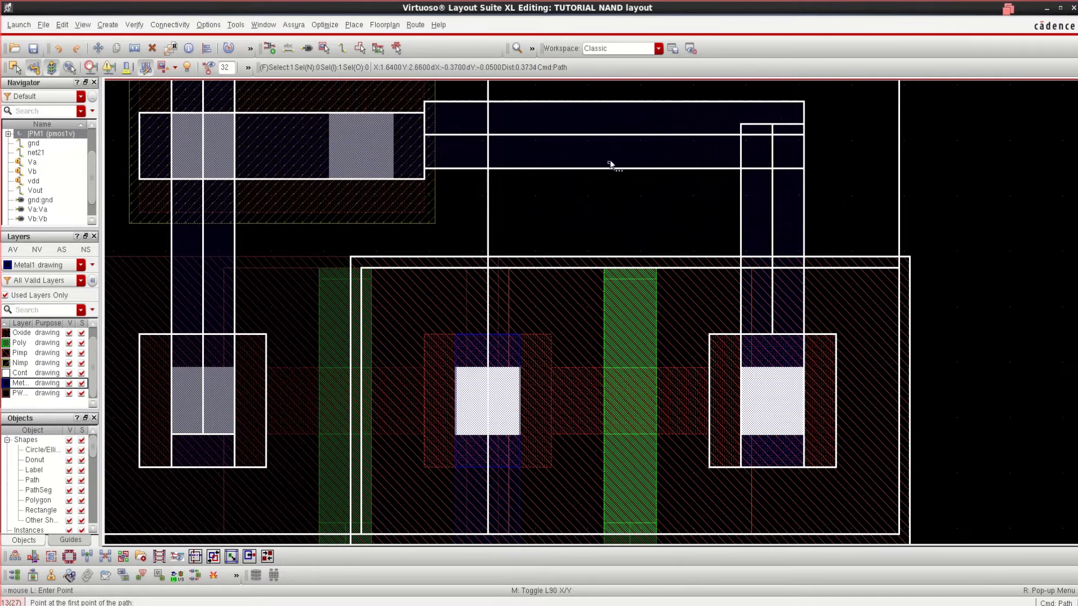
{"action": "key", "text": "Escape"}
{"action": "left_click", "coordinate": [623, 130]}
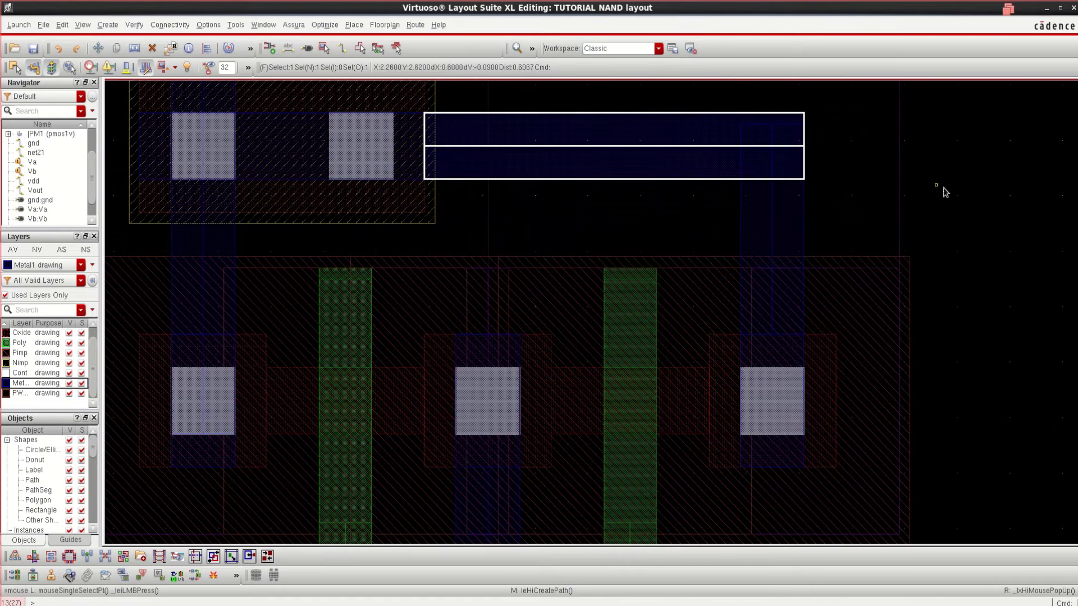
{"action": "left_click", "coordinate": [957, 191]}
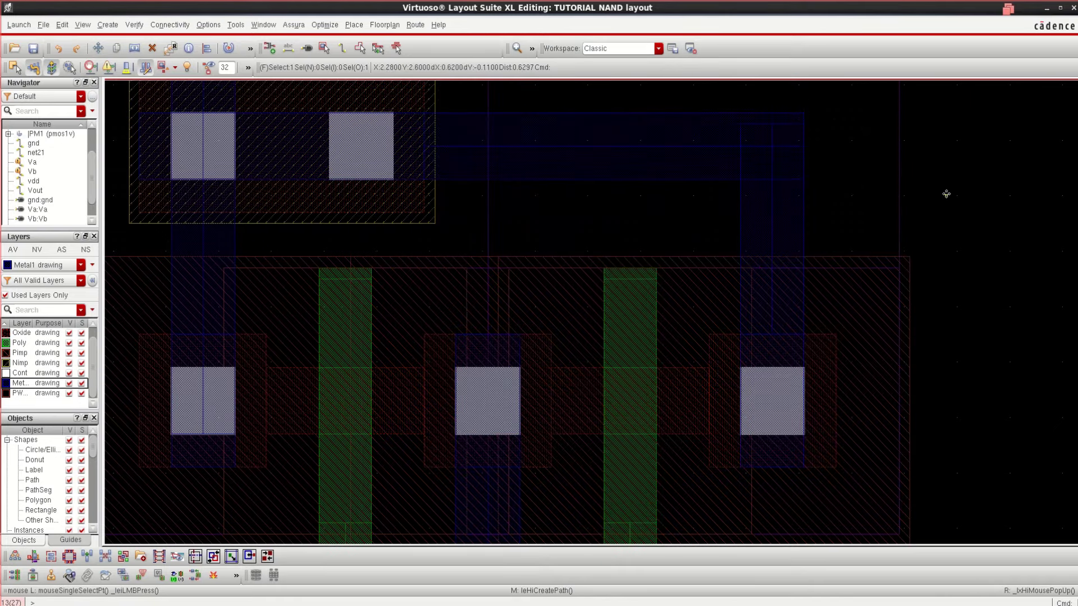
Step: Move the Va pin slightly inward from the layout boundary's edge toward the left Poly line
{"action": "key", "text": "f"}
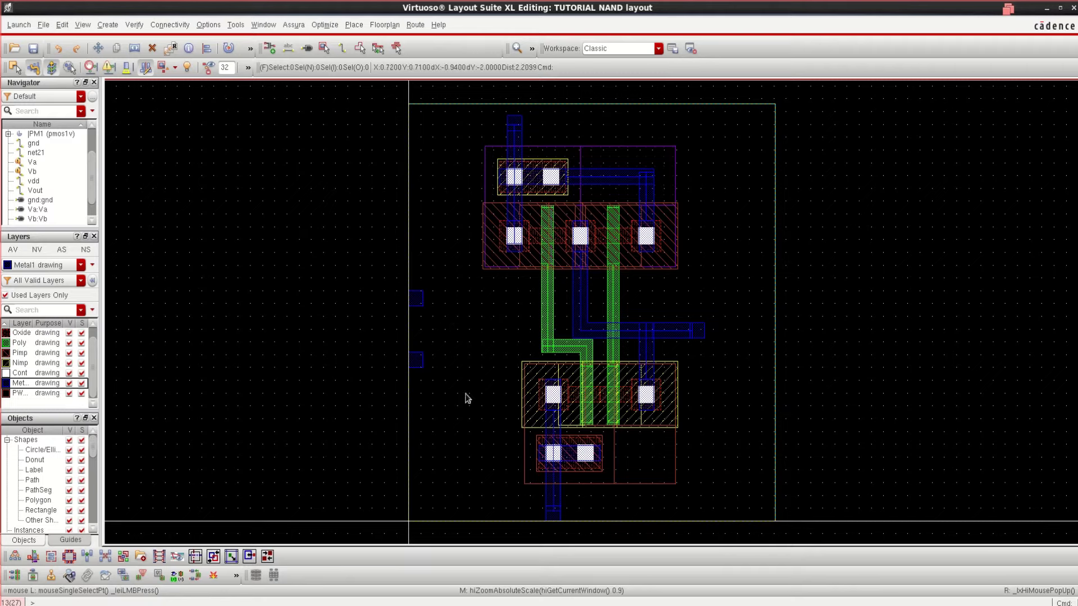
{"action": "left_click_drag", "start_coordinate": [419, 299], "coordinate": [449, 300]}
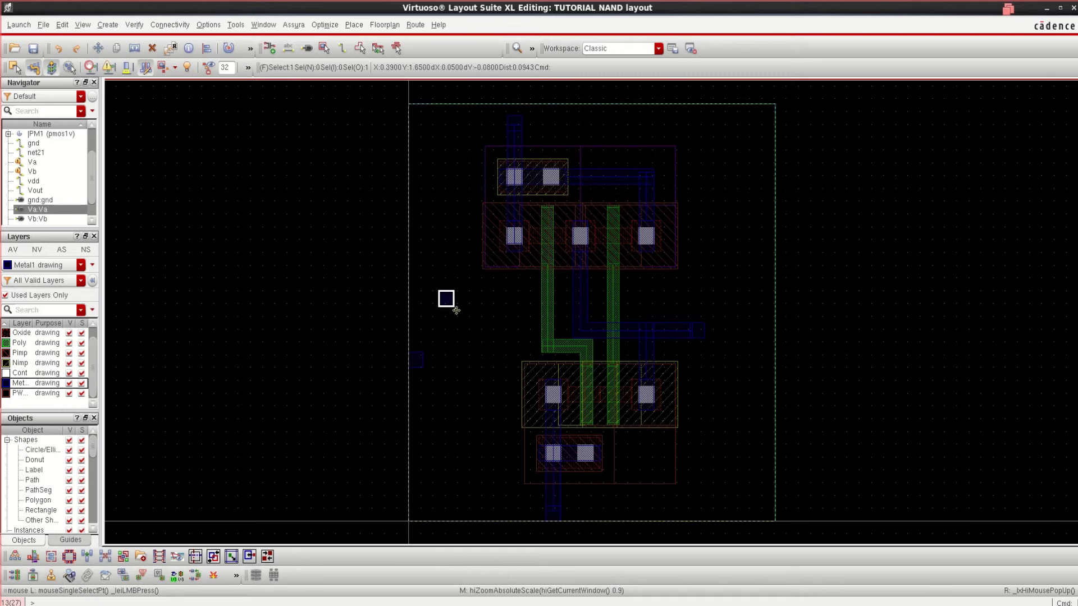
{"action": "left_click", "coordinate": [549, 302]}
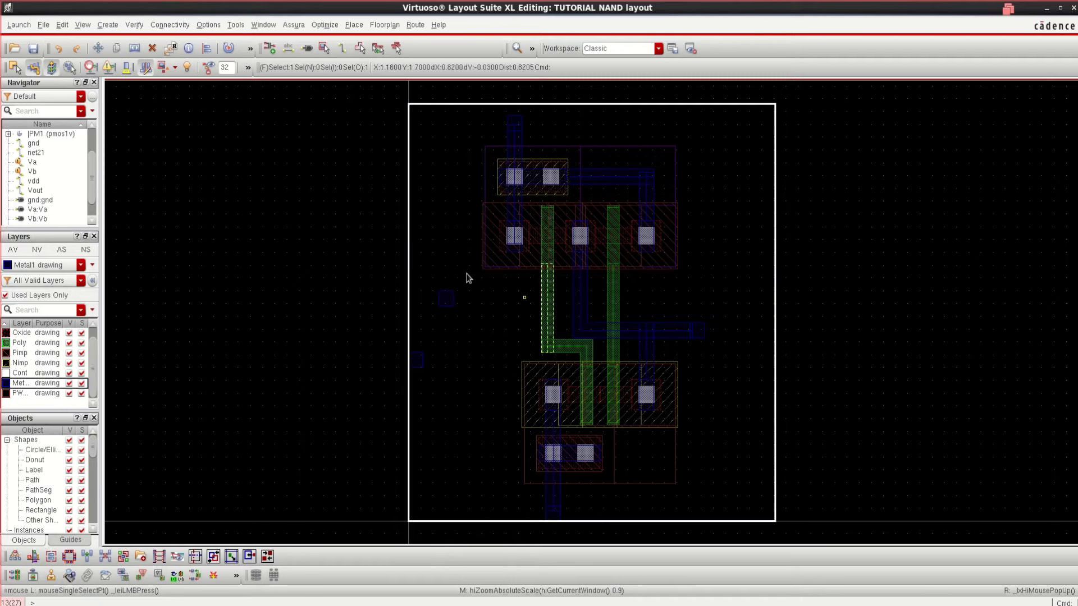
Step: Place two rotated single M1_POv vias between the PMOS and NMOS rows, one beside the left Poly line and one beside the right
{"action": "left_click", "coordinate": [106, 25]}
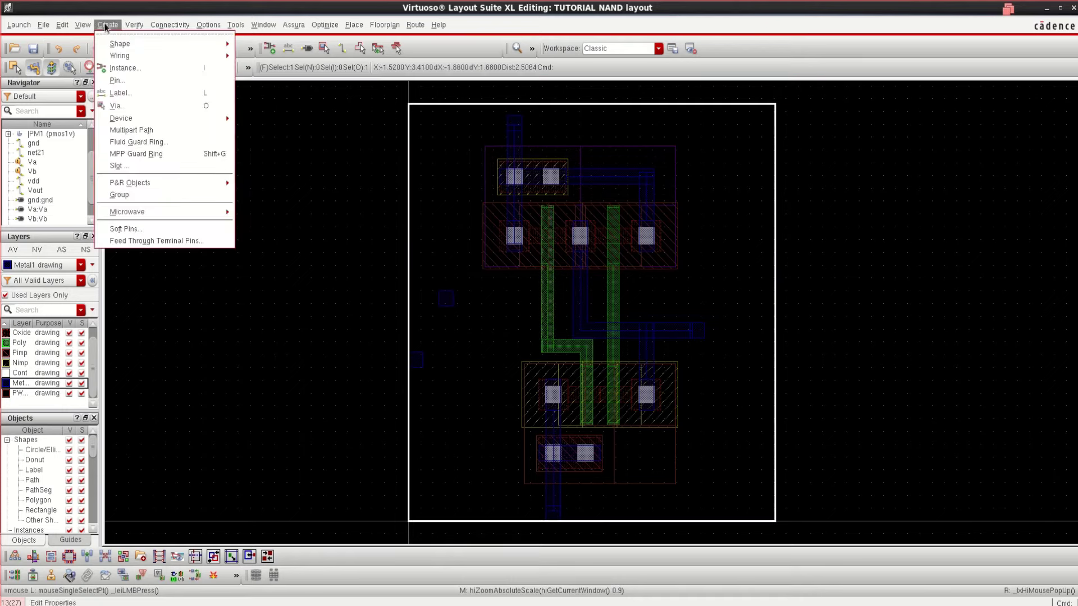
{"action": "left_click", "coordinate": [136, 105]}
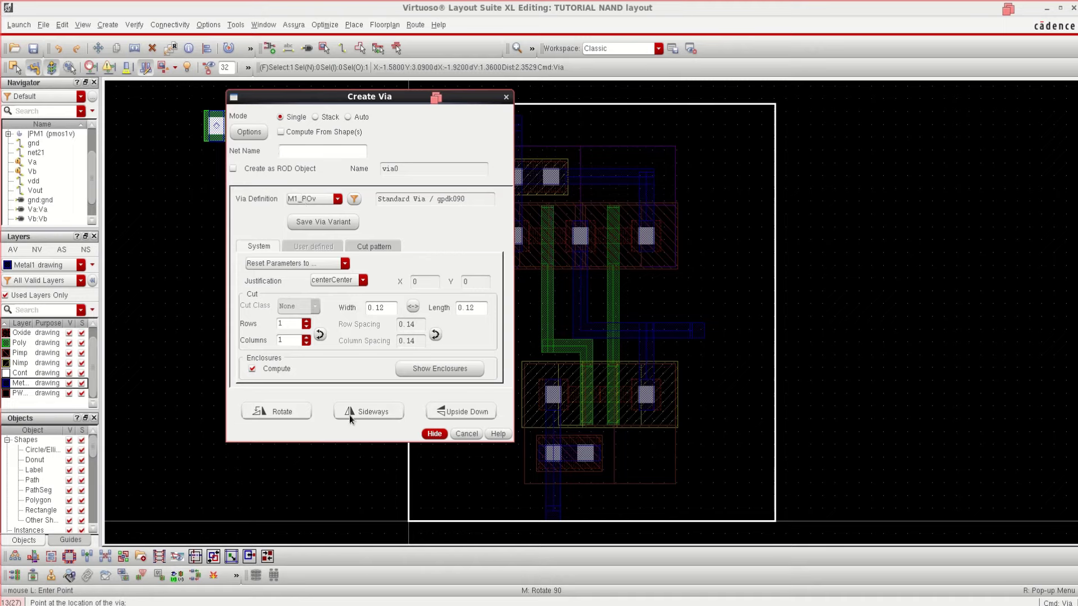
{"action": "left_click", "coordinate": [283, 414]}
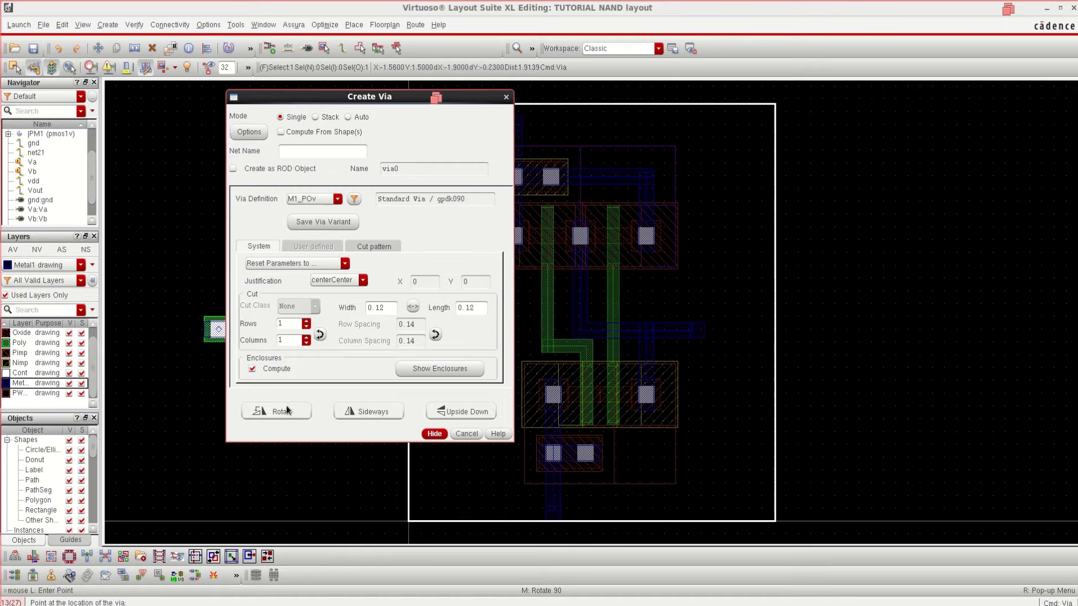
{"action": "left_click", "coordinate": [434, 434]}
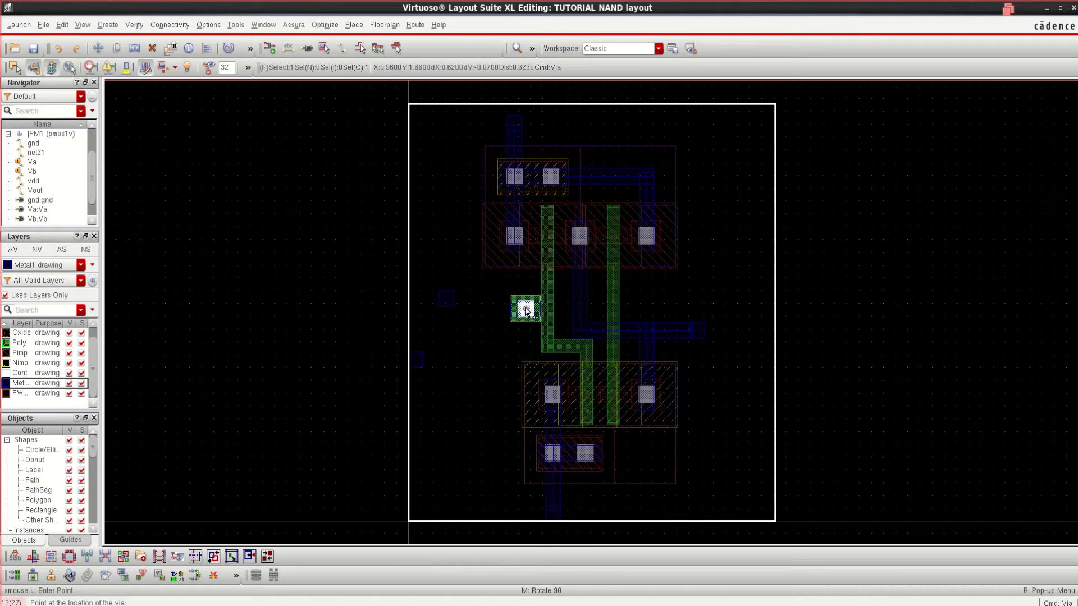
{"action": "left_click", "coordinate": [525, 309]}
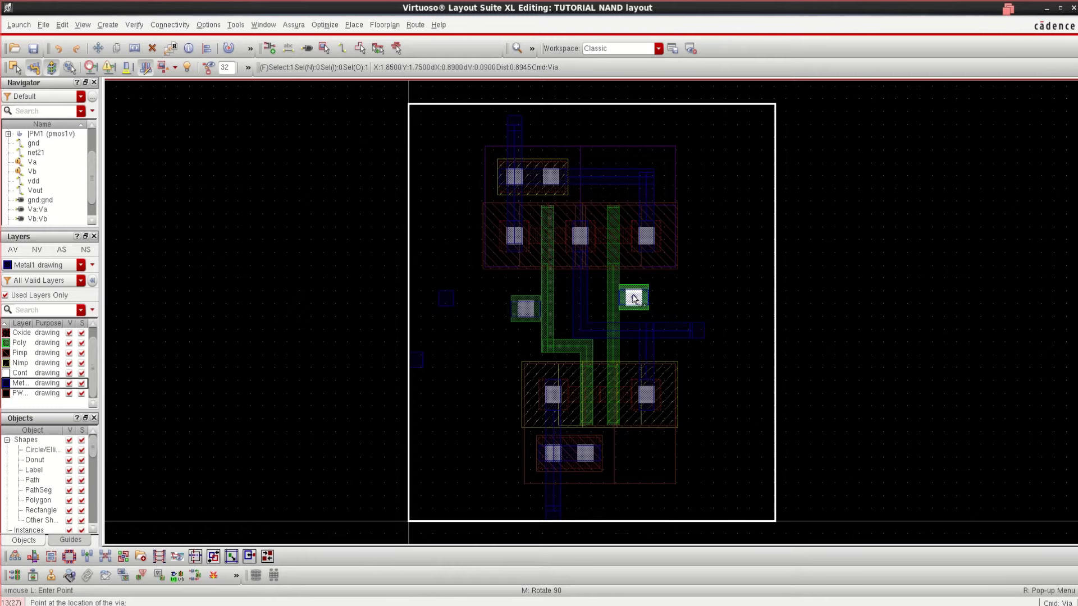
{"action": "left_click", "coordinate": [633, 298]}
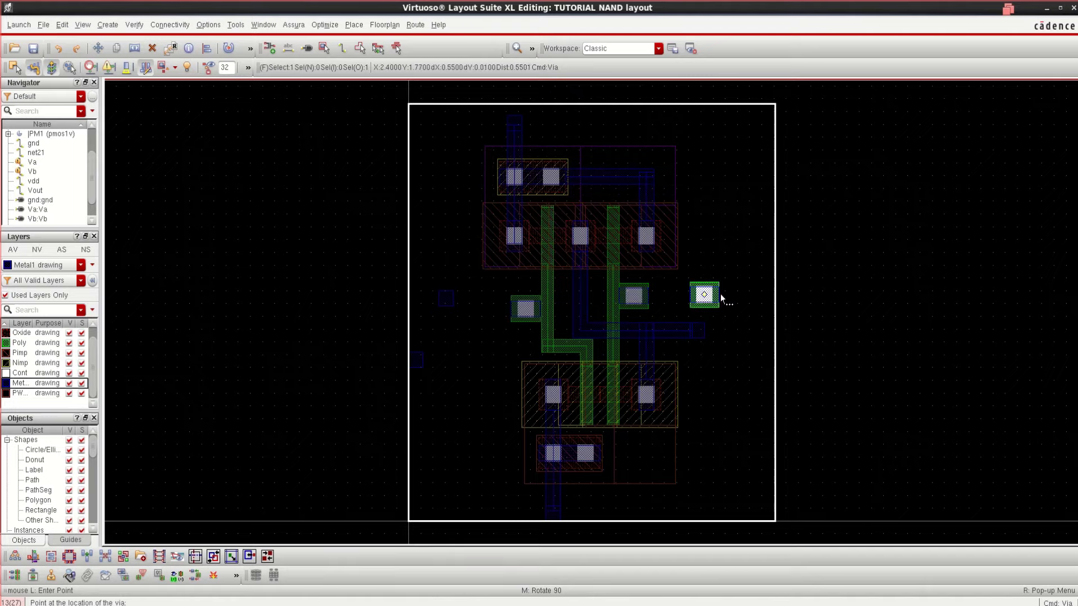
{"action": "key", "text": "Escape"}
Step: Move the Va pin about 0.31 horizontally closer to the via beside the left Poly line
{"action": "scroll", "coordinate": [502, 335], "scroll_direction": "up", "scroll_amount": 1, "text": "ctrl"}
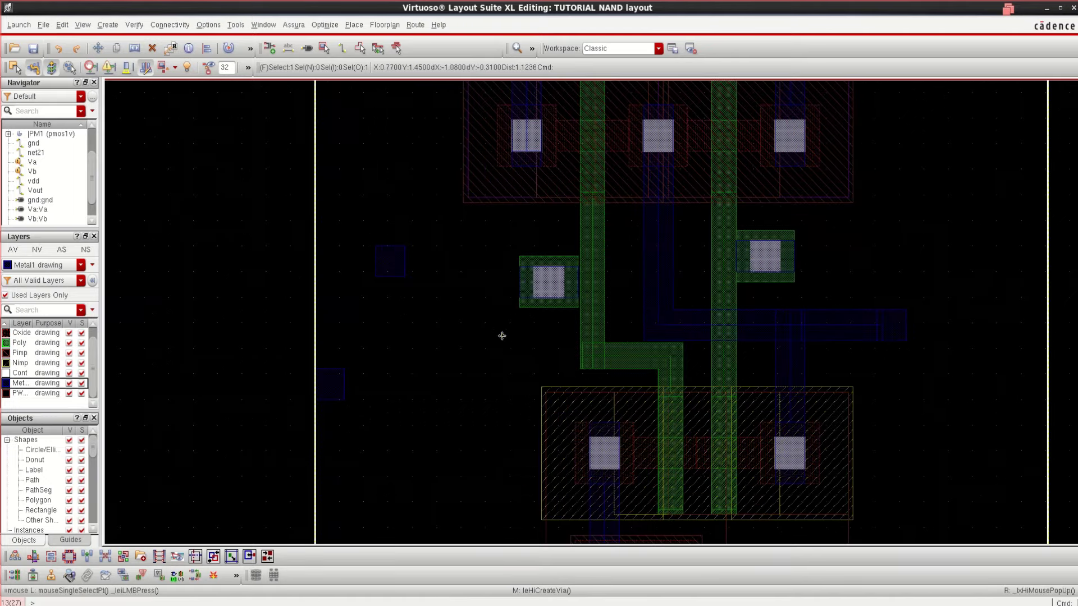
{"action": "left_click", "coordinate": [1063, 269]}
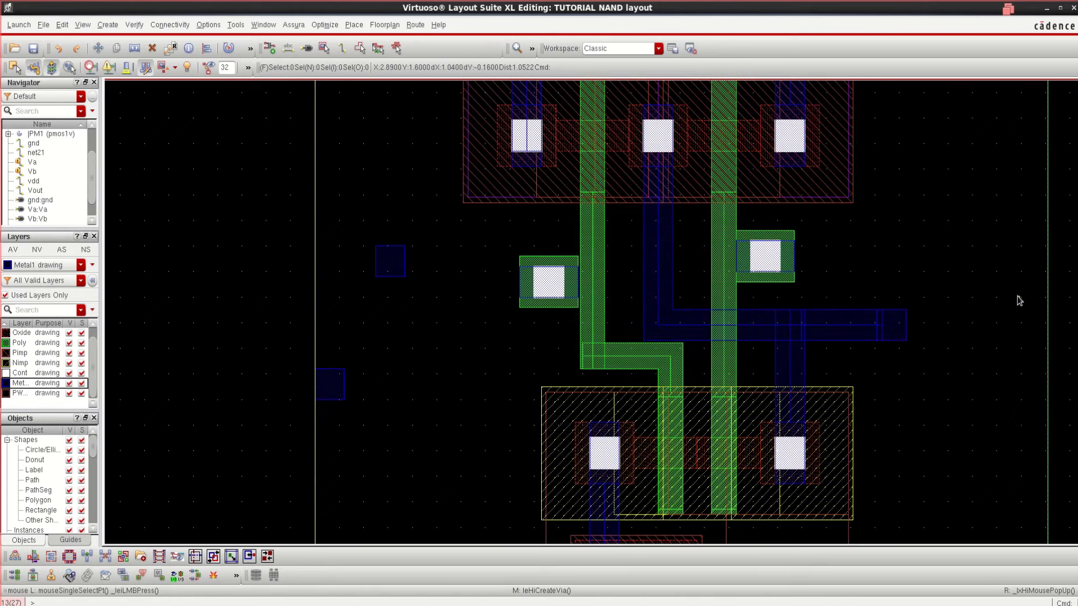
{"action": "key", "text": "f"}
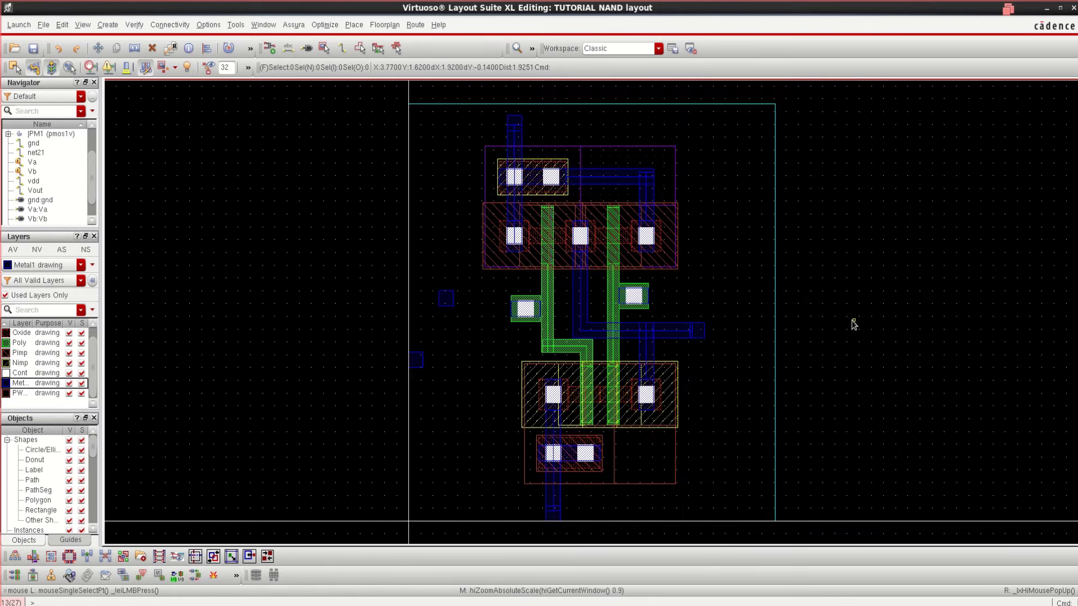
{"action": "left_click", "coordinate": [446, 301]}
{"action": "key", "text": "m"}
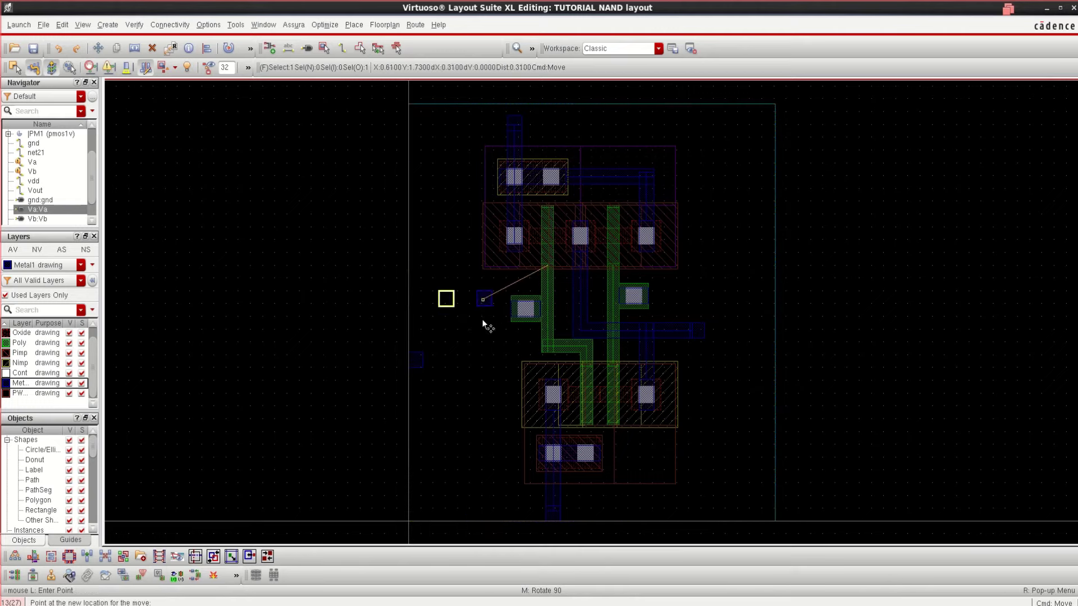
{"action": "left_click", "coordinate": [482, 320]}
Step: Move the Vb pin across the layout to the right of the right Poly line's via and raise it to about the via's height
{"action": "left_click", "coordinate": [415, 360]}
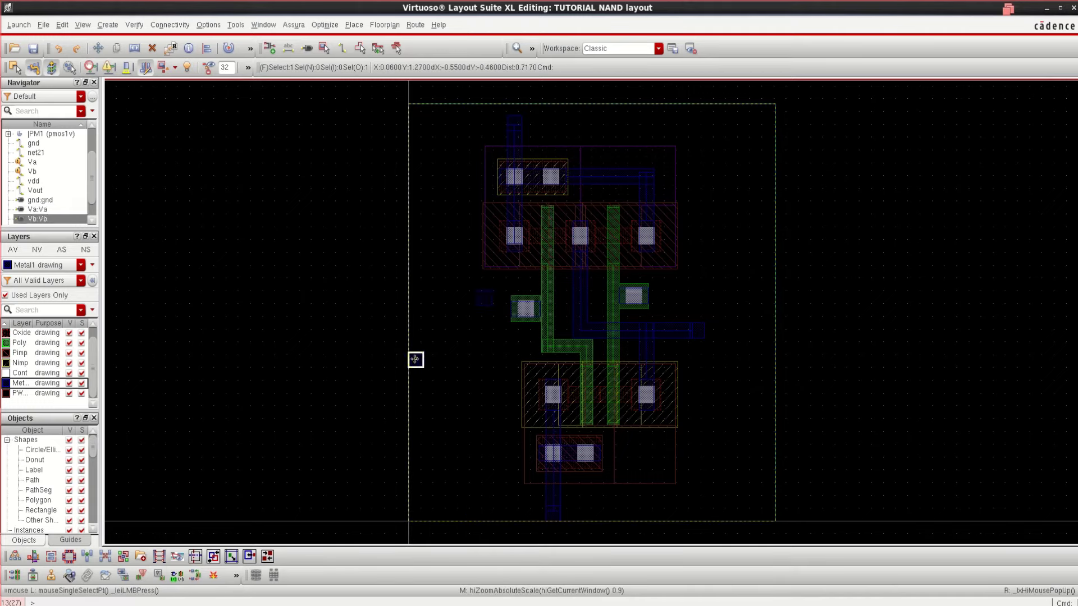
{"action": "key", "text": "m"}
{"action": "left_click", "coordinate": [732, 358]}
{"action": "key", "text": "m"}
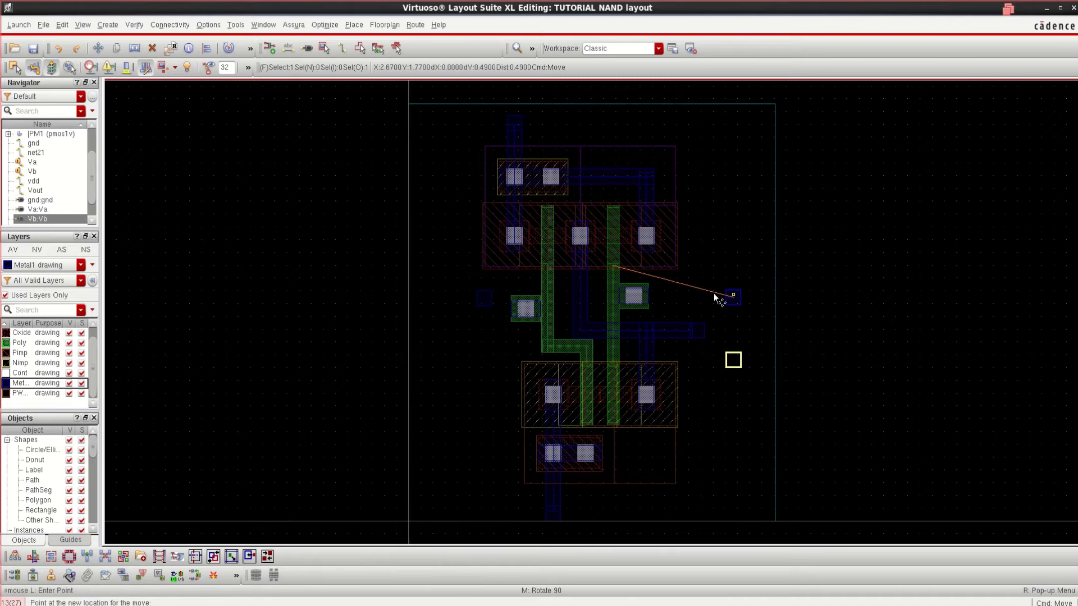
{"action": "left_click", "coordinate": [714, 293]}
{"action": "left_click", "coordinate": [741, 316]}
Step: Move the Vb pin about 0.4 horizontally closer to the via on the right Poly line
{"action": "scroll", "coordinate": [741, 316], "scroll_direction": "up", "scroll_amount": 2, "text": "ctrl"}
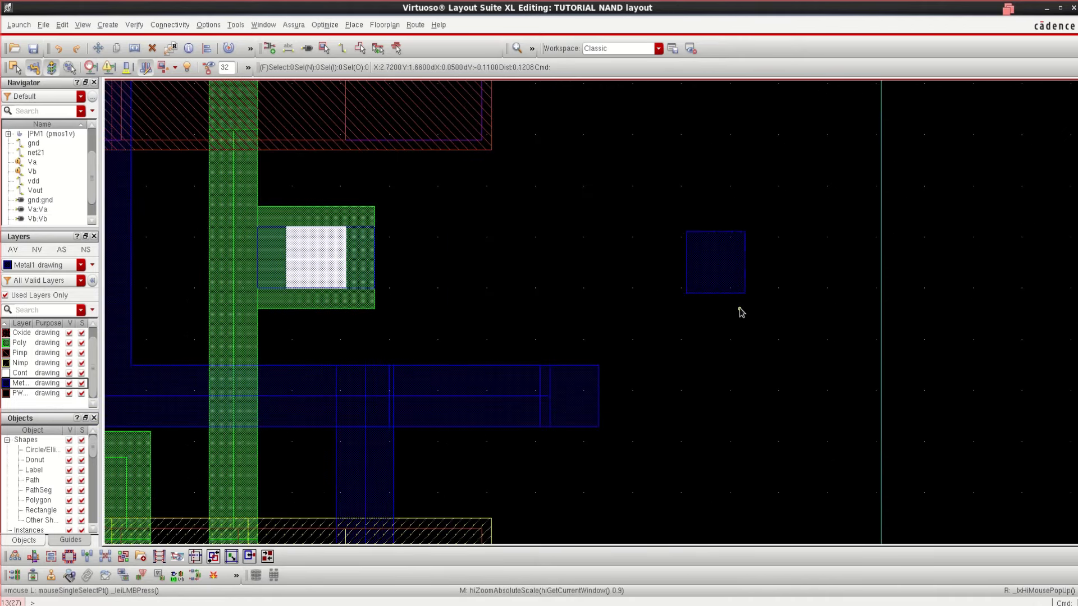
{"action": "left_click", "coordinate": [723, 260]}
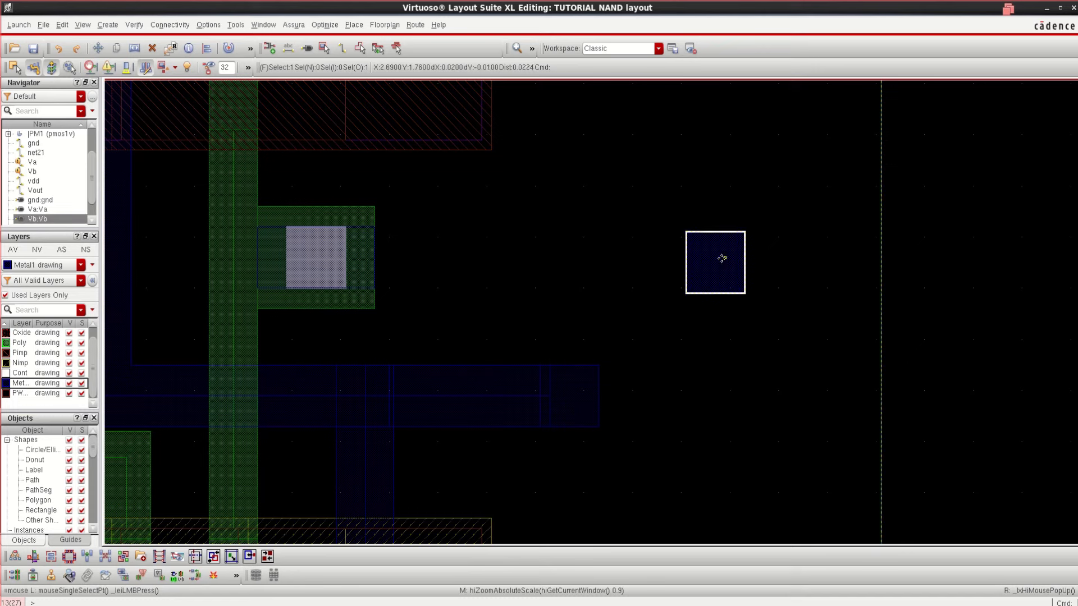
{"action": "key", "text": "m"}
{"action": "left_click", "coordinate": [533, 268]}
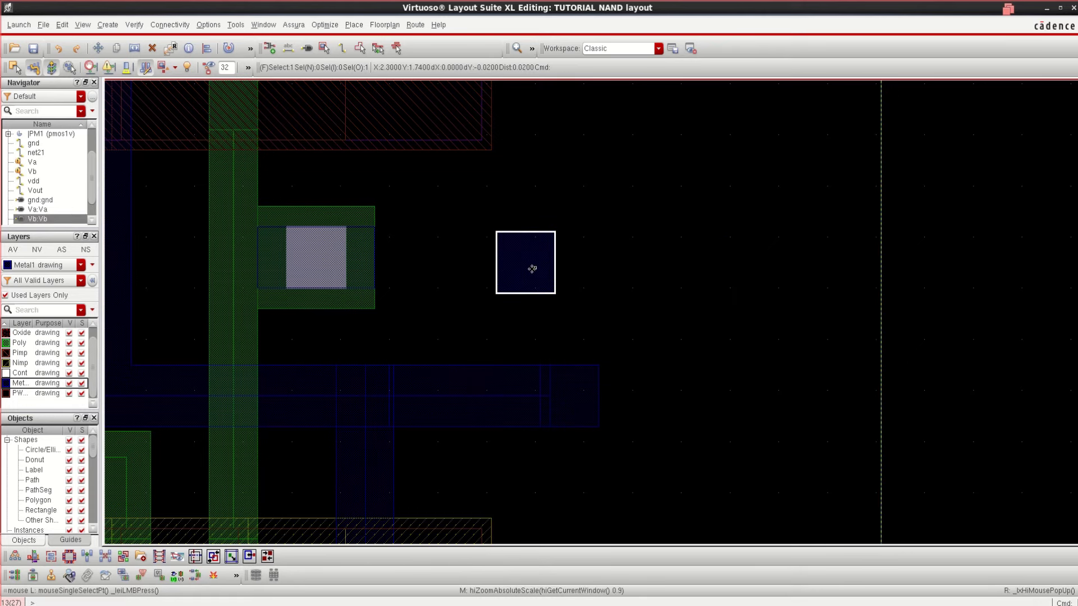
{"action": "left_click", "coordinate": [529, 263]}
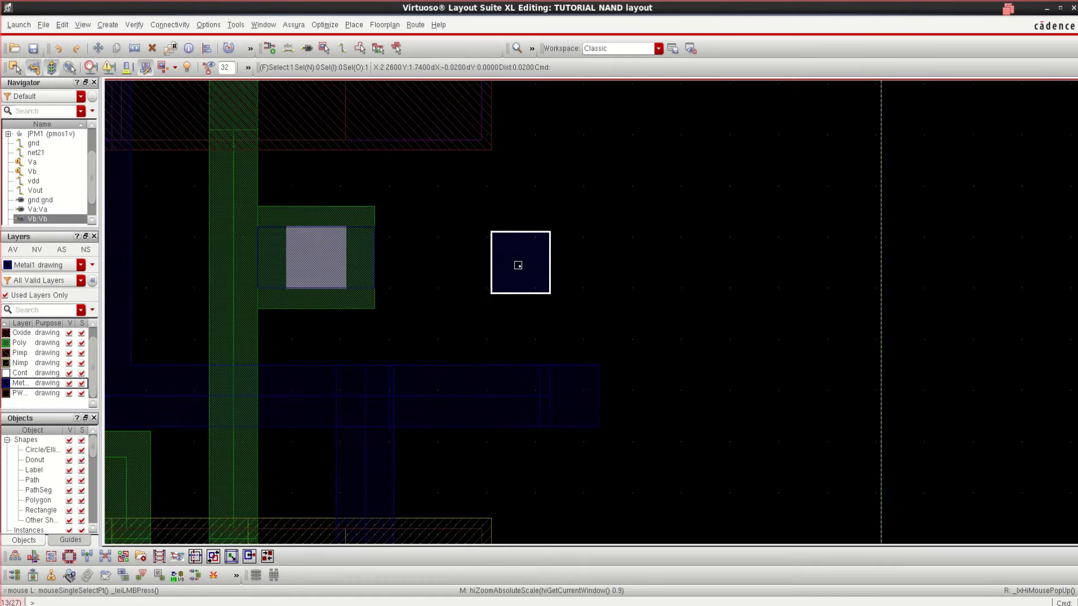
Step: Try a horizontal Metal1 path, about 0.45 long, from the Vb pin to the right Poly line's via, and delete it
{"action": "key", "text": "p"}
{"action": "left_click", "coordinate": [515, 268]}
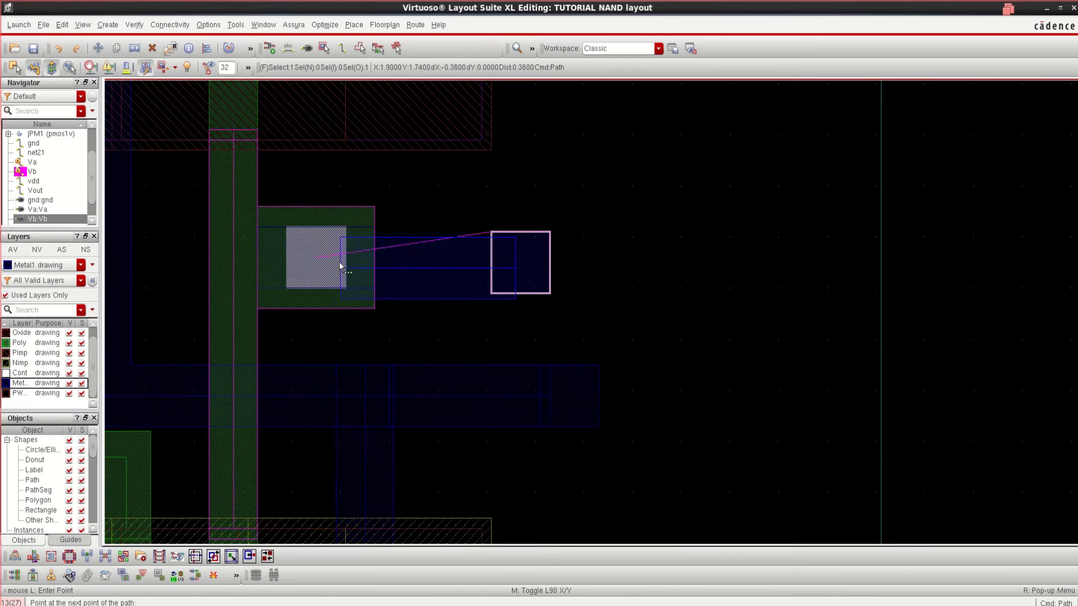
{"action": "left_click", "coordinate": [286, 267]}
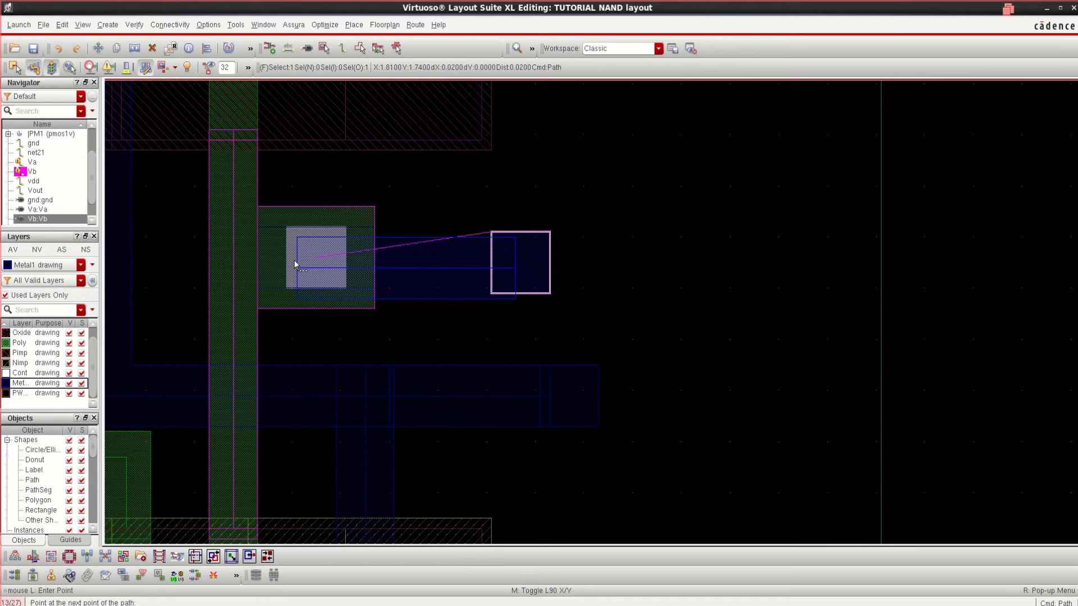
{"action": "double_click", "coordinate": [295, 263]}
{"action": "key", "text": "Escape"}
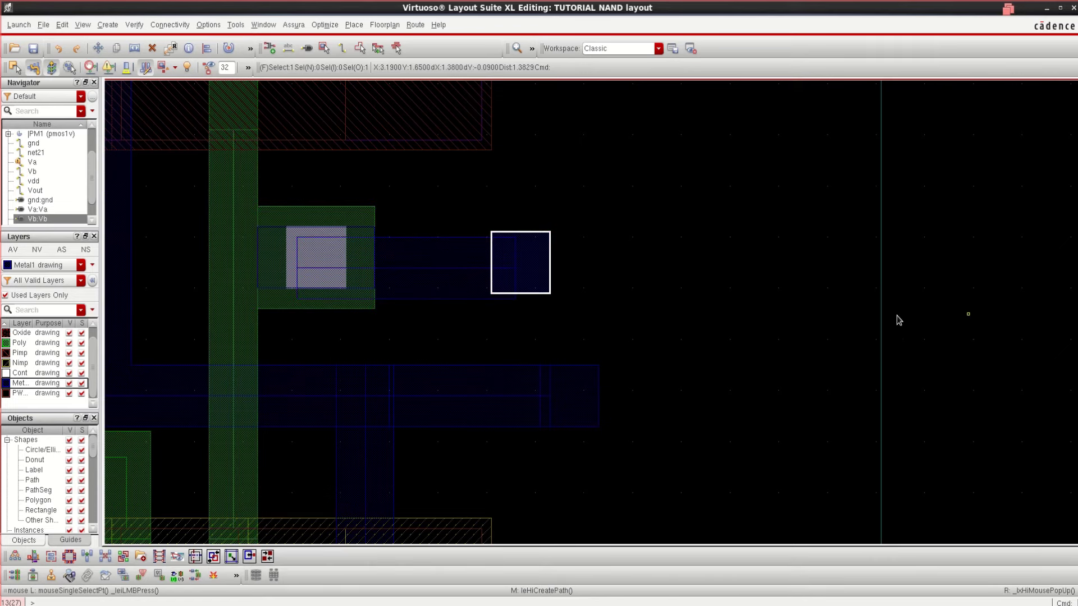
{"action": "left_click", "coordinate": [438, 264]}
{"action": "key", "text": "m"}
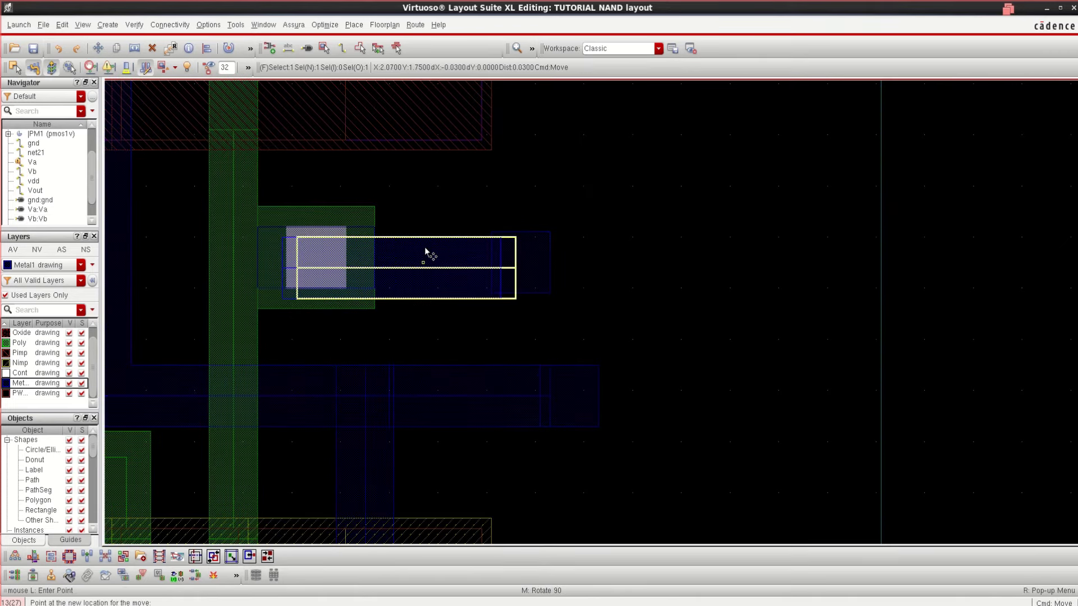
{"action": "left_click", "coordinate": [449, 243]}
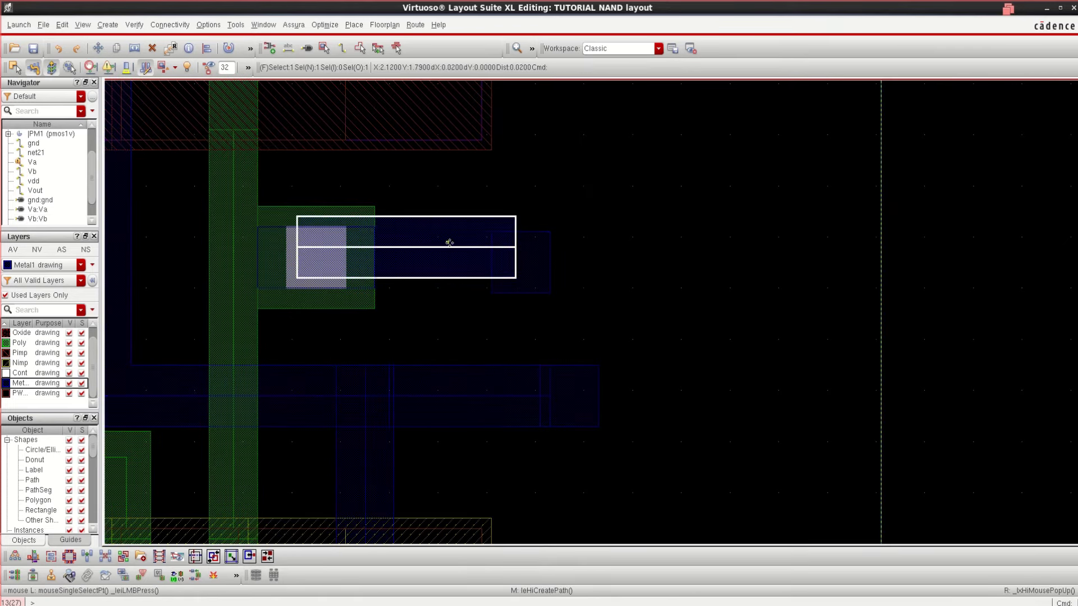
{"action": "key", "text": "Delete"}
Step: Draw a horizontal Metal1 path, about 0.49 long, from the Vb pin across the right via's contact and shift the pin level with it
{"action": "left_click", "coordinate": [529, 259]}
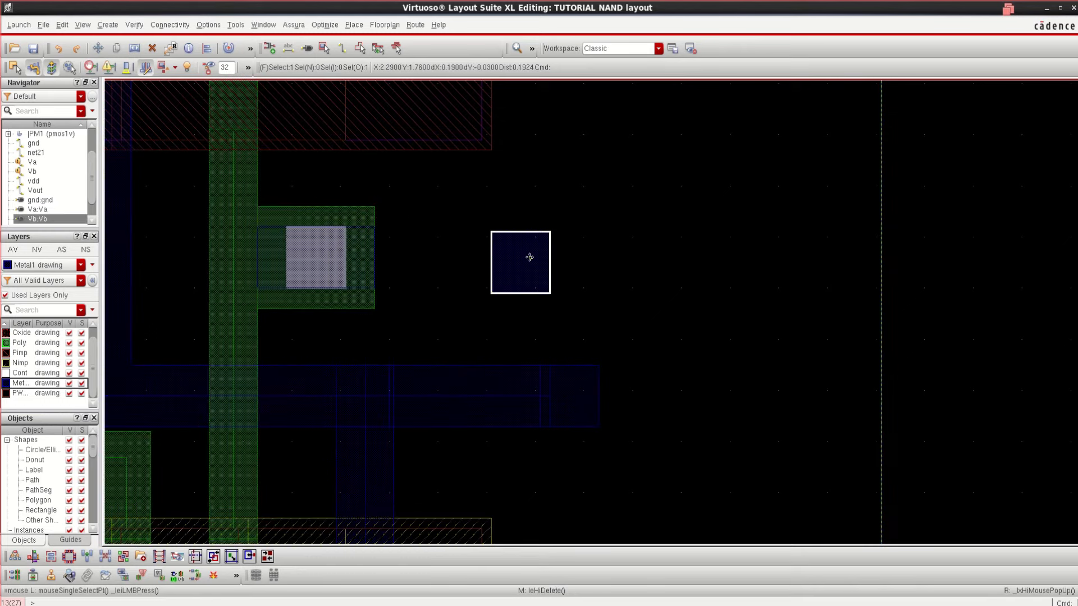
{"action": "key", "text": "p"}
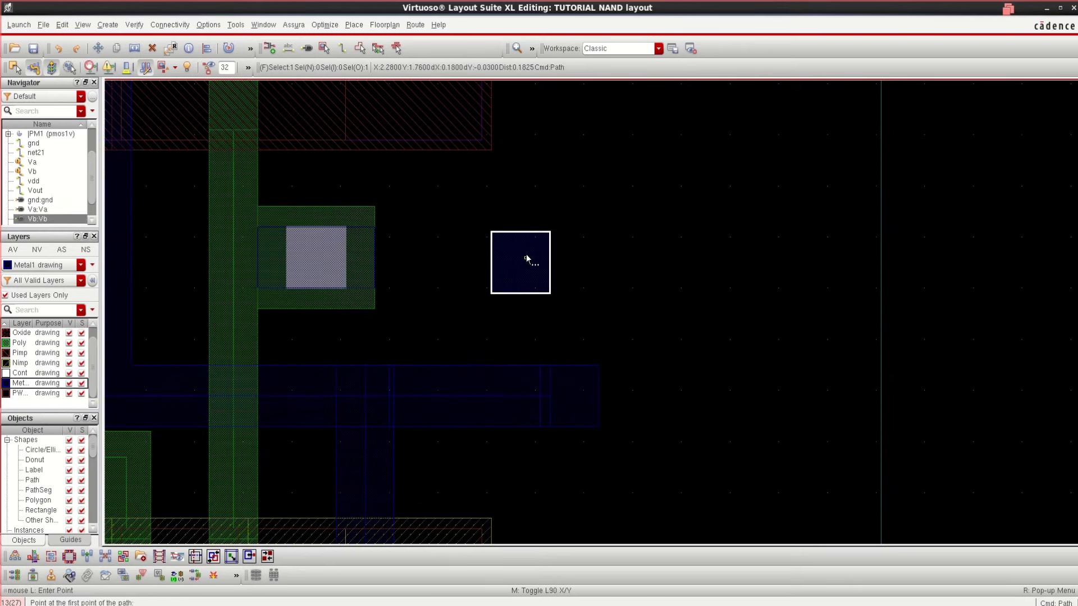
{"action": "left_click", "coordinate": [526, 258]}
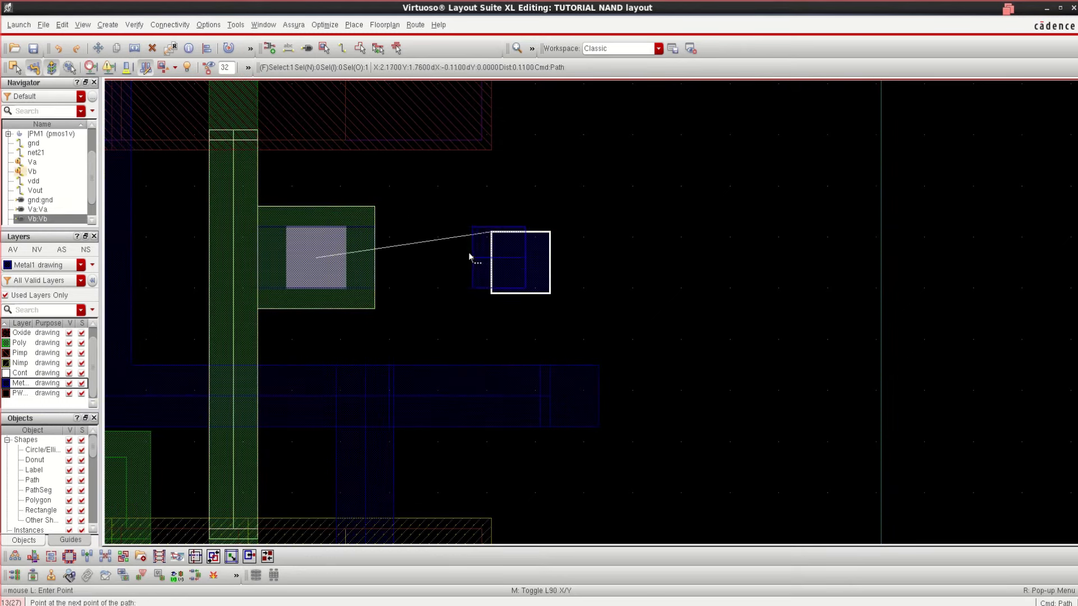
{"action": "double_click", "coordinate": [288, 258]}
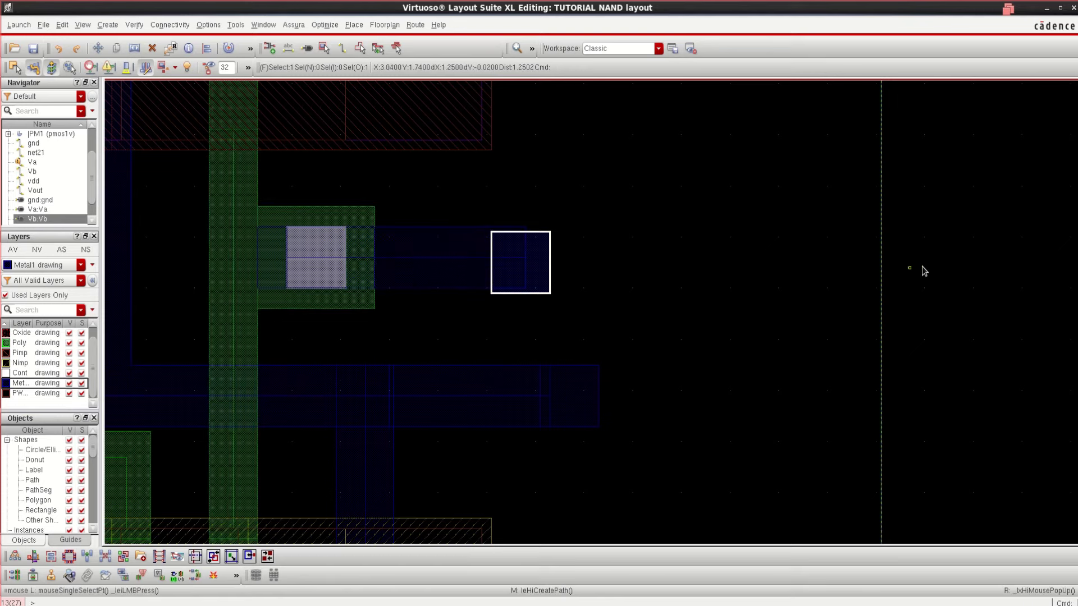
{"action": "key", "text": "Escape"}
{"action": "left_click", "coordinate": [535, 265]}
{"action": "left_click_drag", "start_coordinate": [533, 257], "coordinate": [533, 252]}
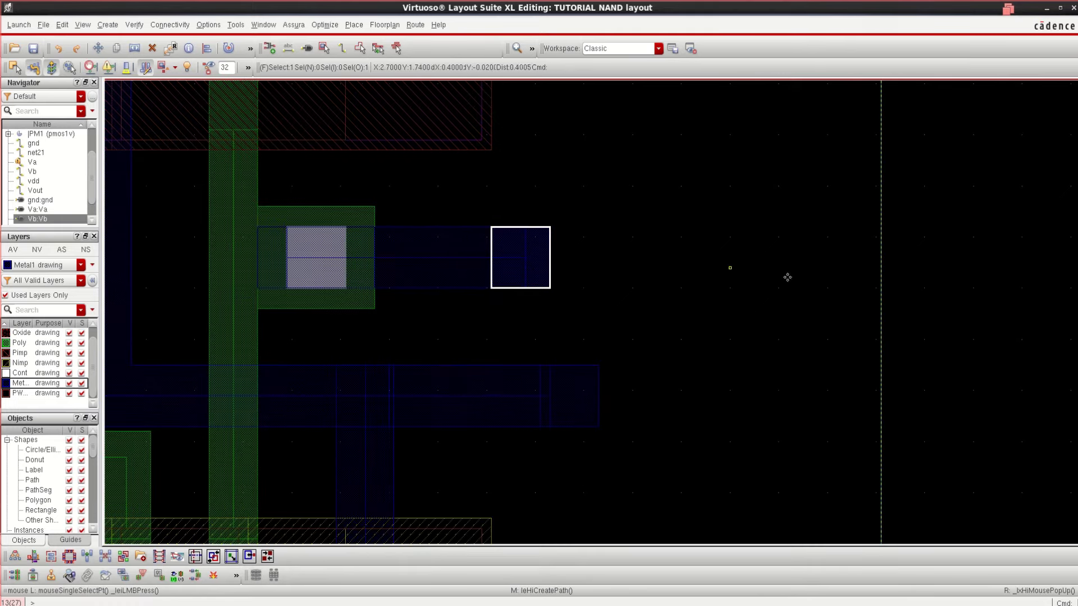
{"action": "left_click", "coordinate": [901, 288]}
Step: Shift the left via horizontally so its Poly edge touches the left Poly line
{"action": "key", "text": "Left"}
{"action": "key", "text": "Left"}
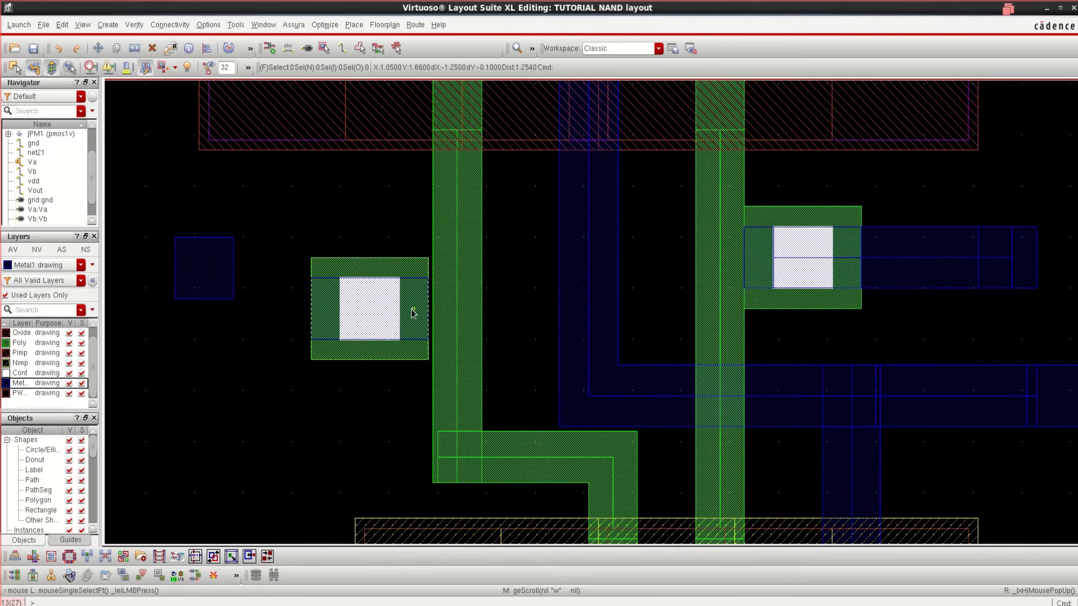
{"action": "key", "text": "Left"}
{"action": "scroll", "coordinate": [605, 321], "scroll_direction": "up", "scroll_amount": 1}
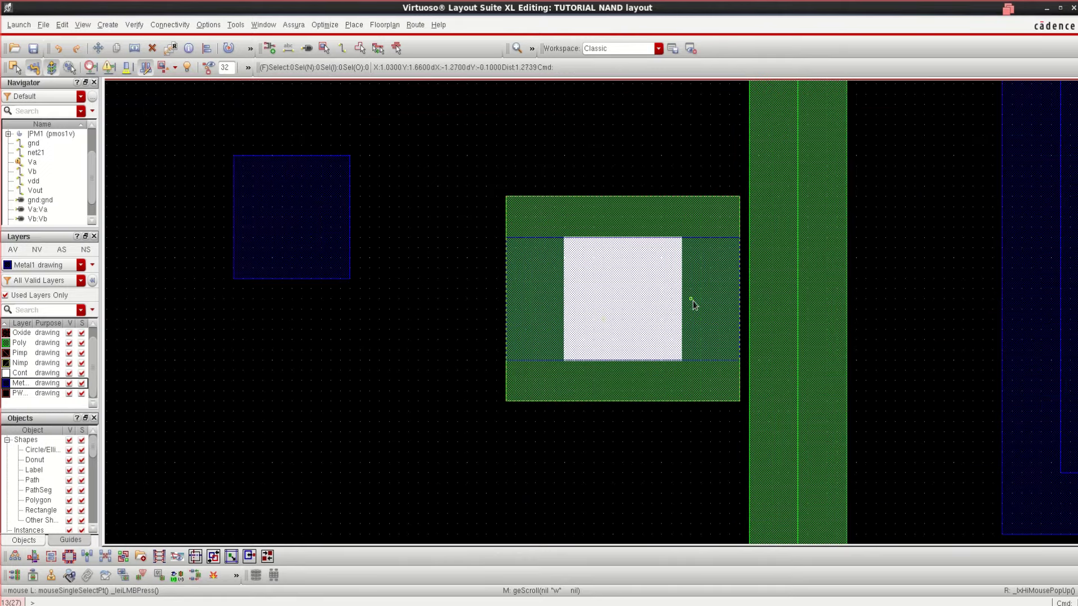
{"action": "left_click", "coordinate": [653, 299]}
{"action": "left_click_drag", "start_coordinate": [653, 298], "coordinate": [663, 298]}
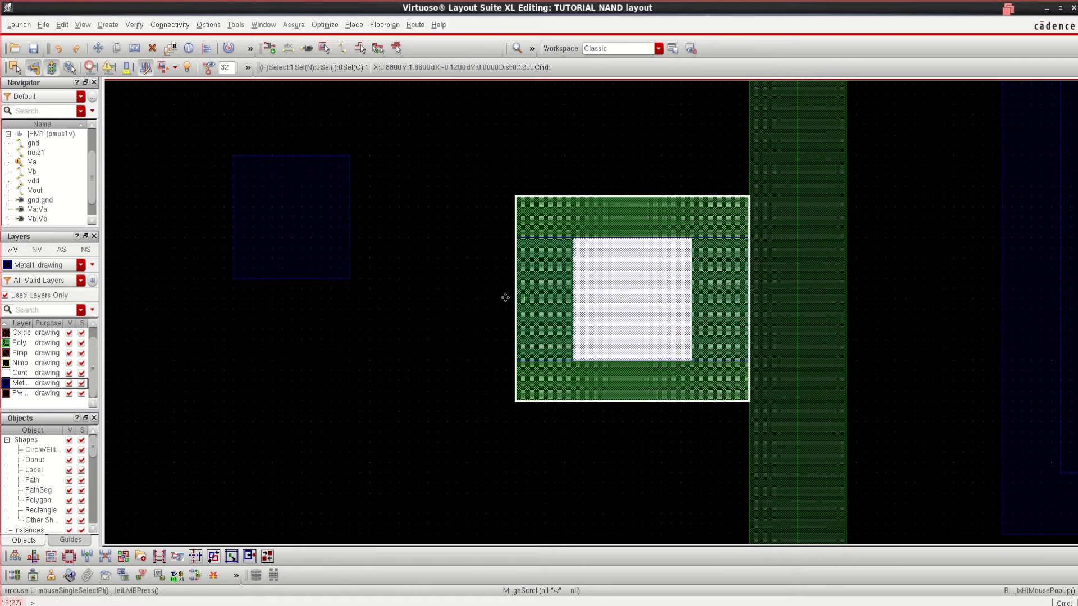
{"action": "left_click", "coordinate": [440, 306]}
Step: Move the Va pin down about 0.08 so it is level with the left via's metal
{"action": "left_click", "coordinate": [280, 223]}
{"action": "key", "text": "m"}
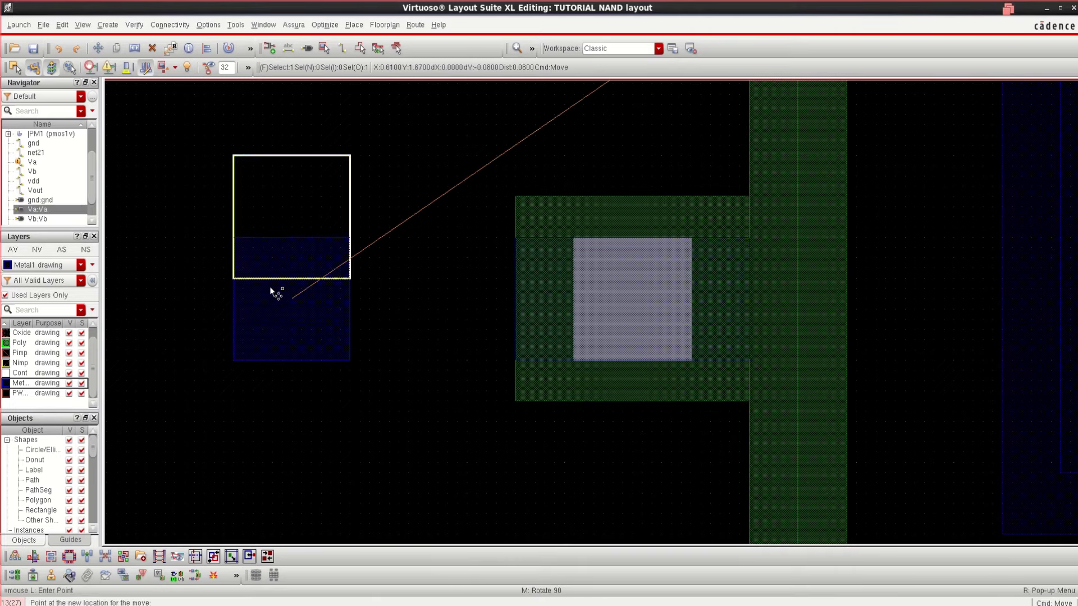
{"action": "key", "text": "Escape"}
{"action": "left_click", "coordinate": [449, 335]}
Step: Place the Va pin level with the left via and draw a horizontal Metal1 path, about 0.37 long, from it across the via's contact
{"action": "left_click", "coordinate": [302, 296]}
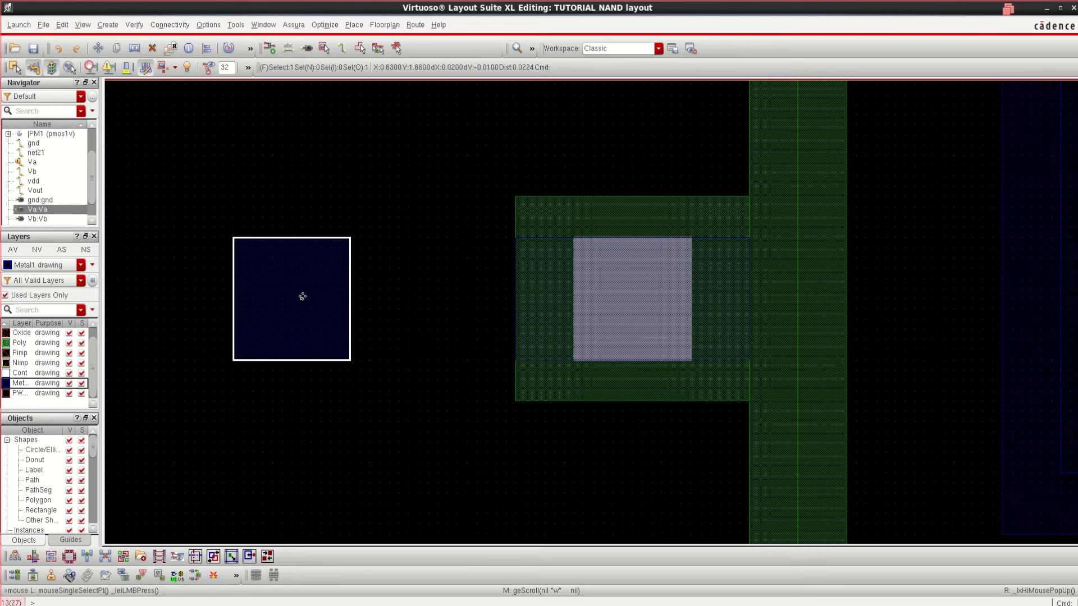
{"action": "key", "text": "p"}
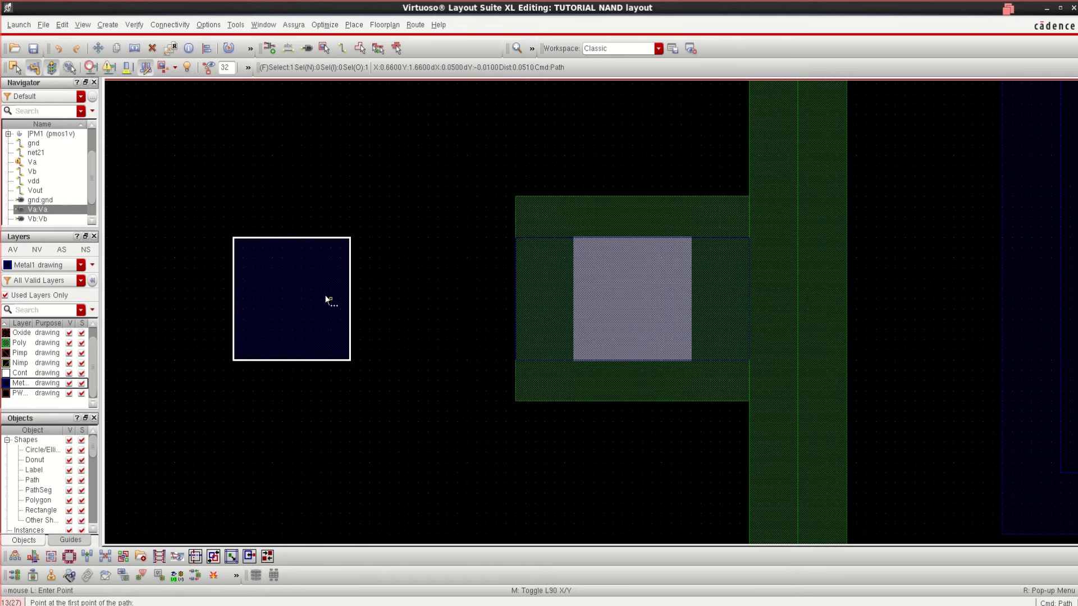
{"action": "left_click", "coordinate": [328, 298]}
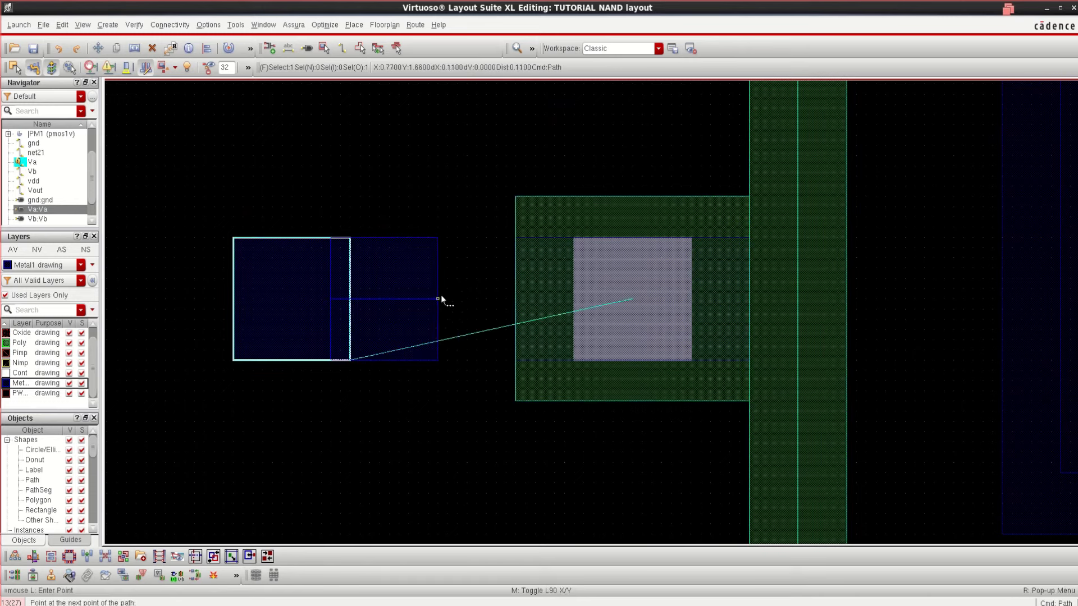
{"action": "double_click", "coordinate": [690, 292]}
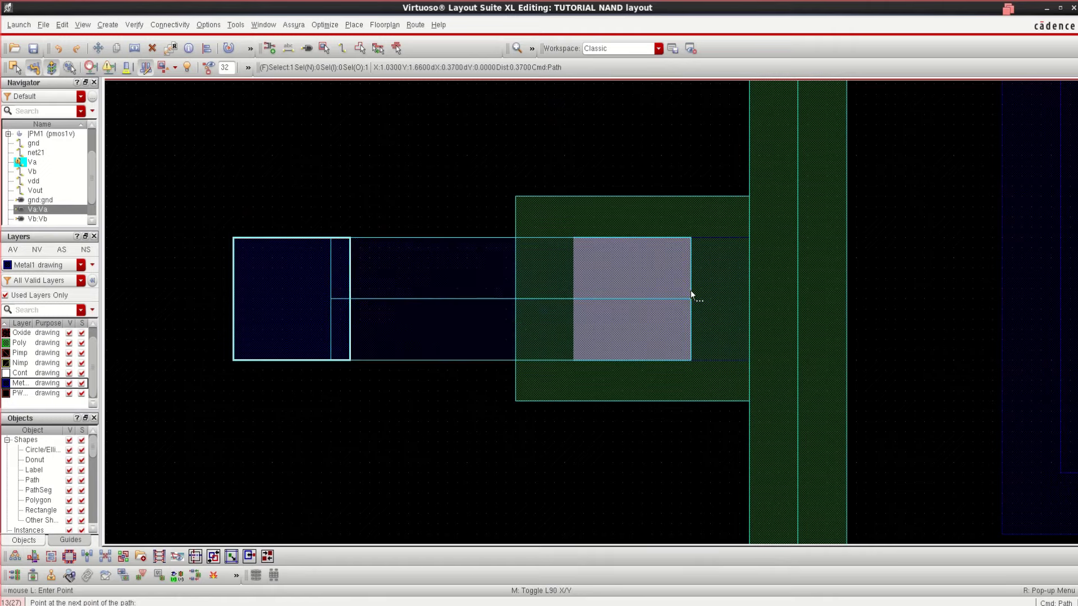
{"action": "key", "text": "Escape"}
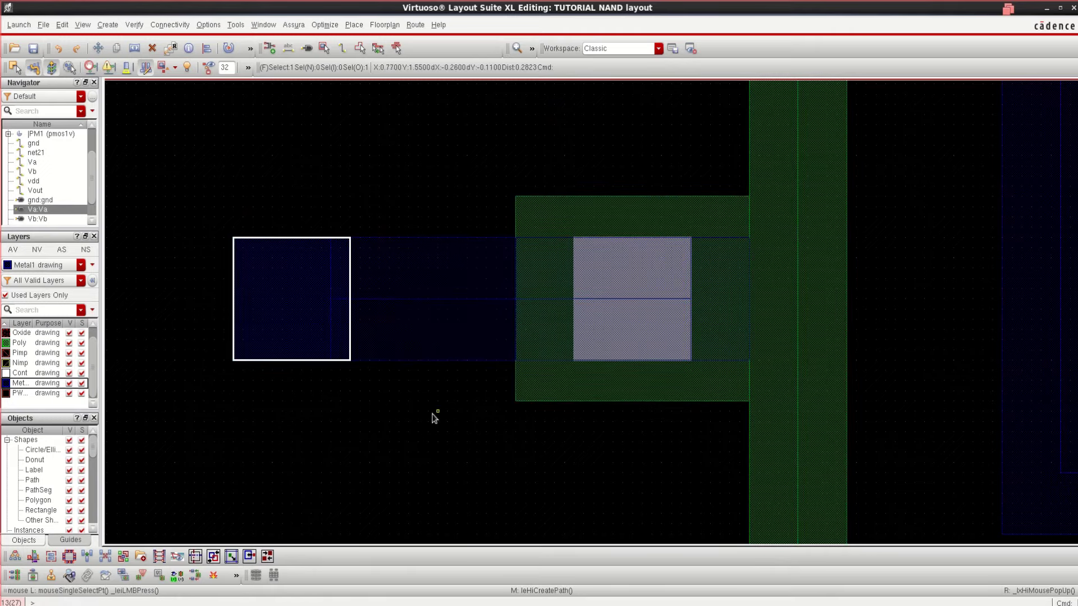
Step: Draw a Metal1 rectangle, about 2.65 by 0.17, as a horizontal rail over the vdd pin near the boundary's upper edge
{"action": "key", "text": "f"}
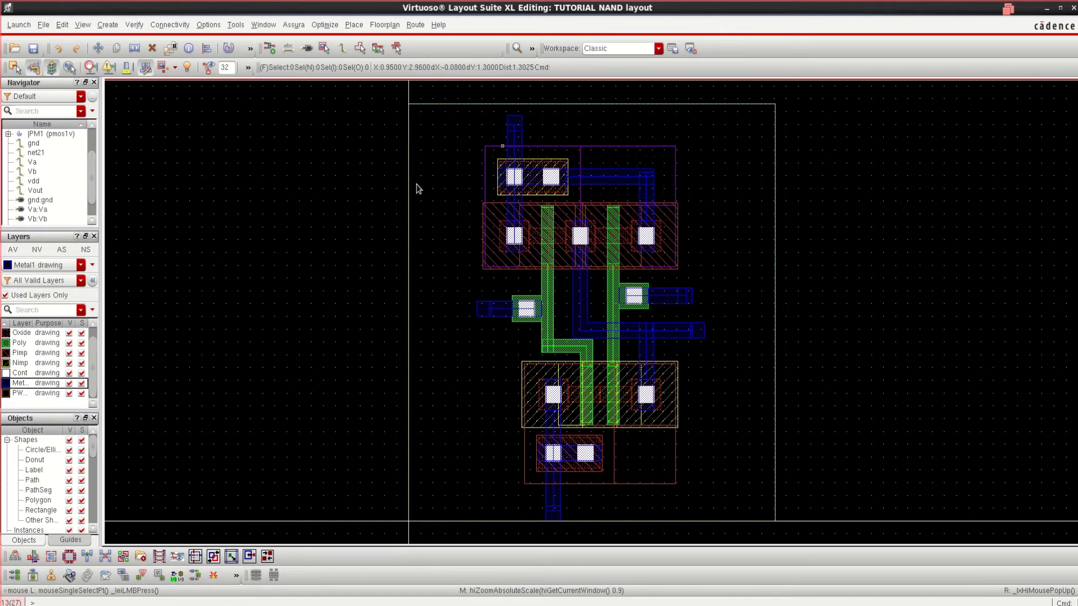
{"action": "left_click", "coordinate": [37, 387]}
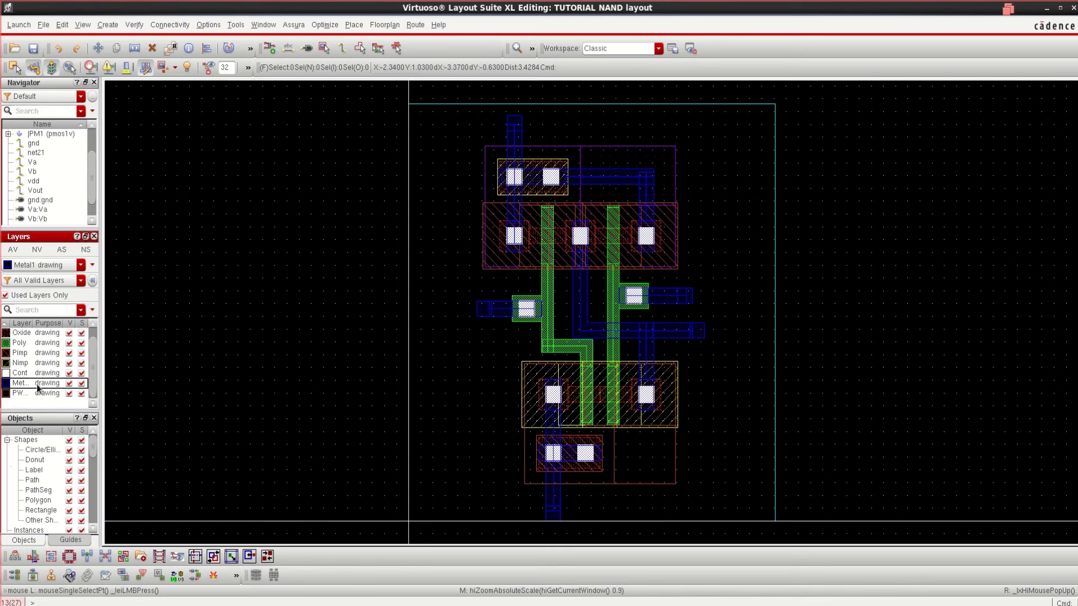
{"action": "left_click", "coordinate": [108, 26]}
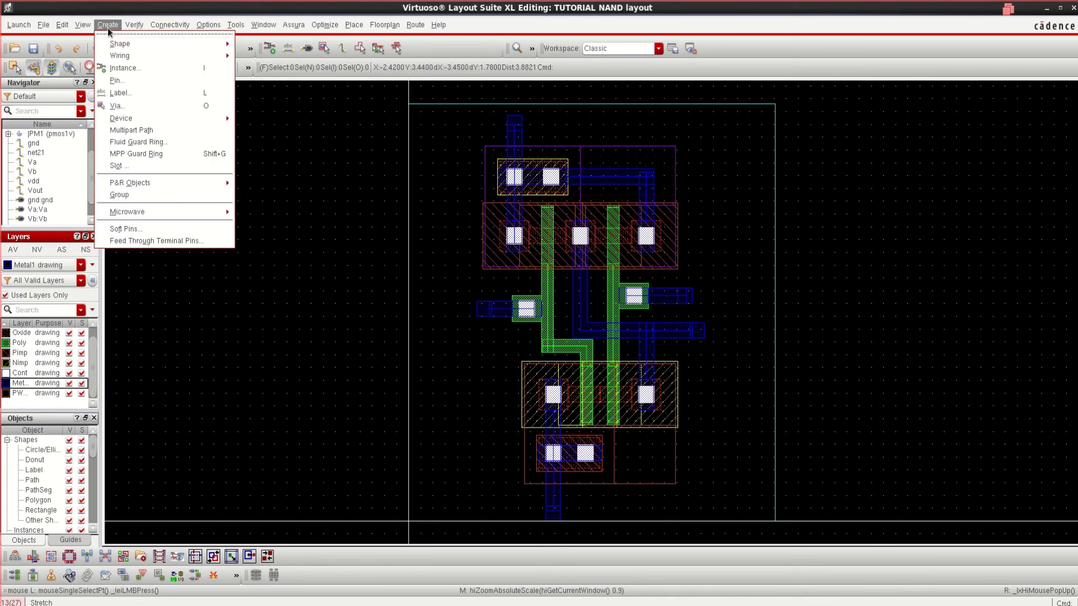
{"action": "mouse_move", "coordinate": [118, 47]}
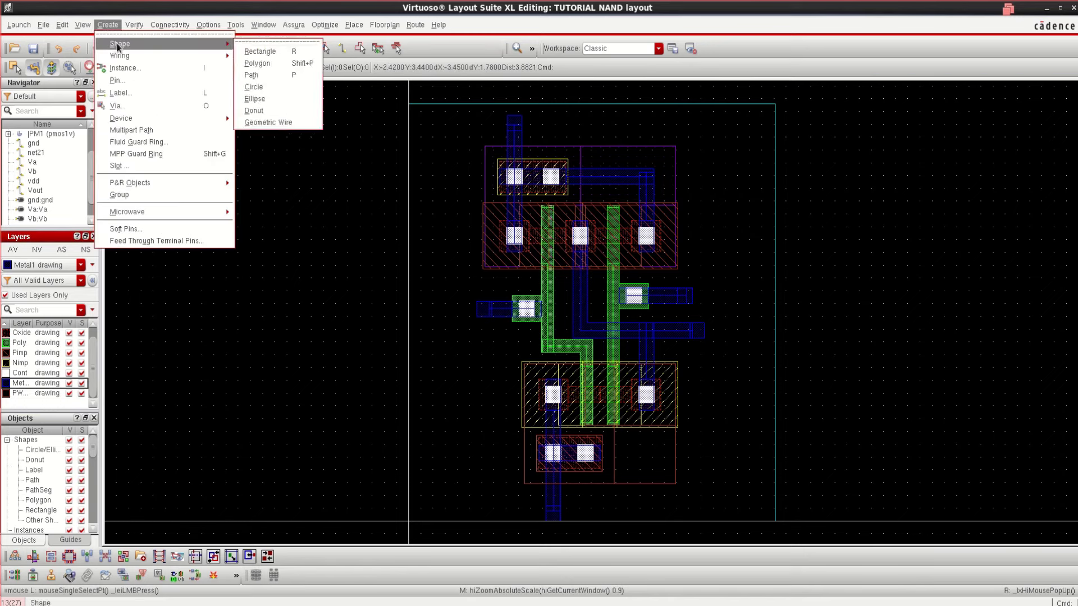
{"action": "left_click", "coordinate": [282, 51]}
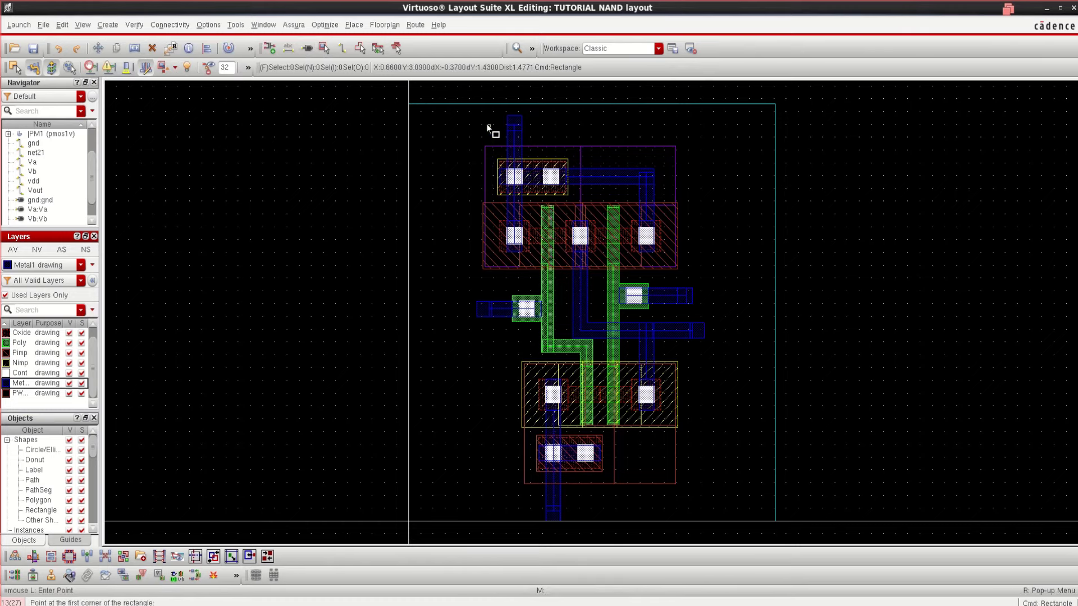
{"action": "left_click", "coordinate": [421, 112]}
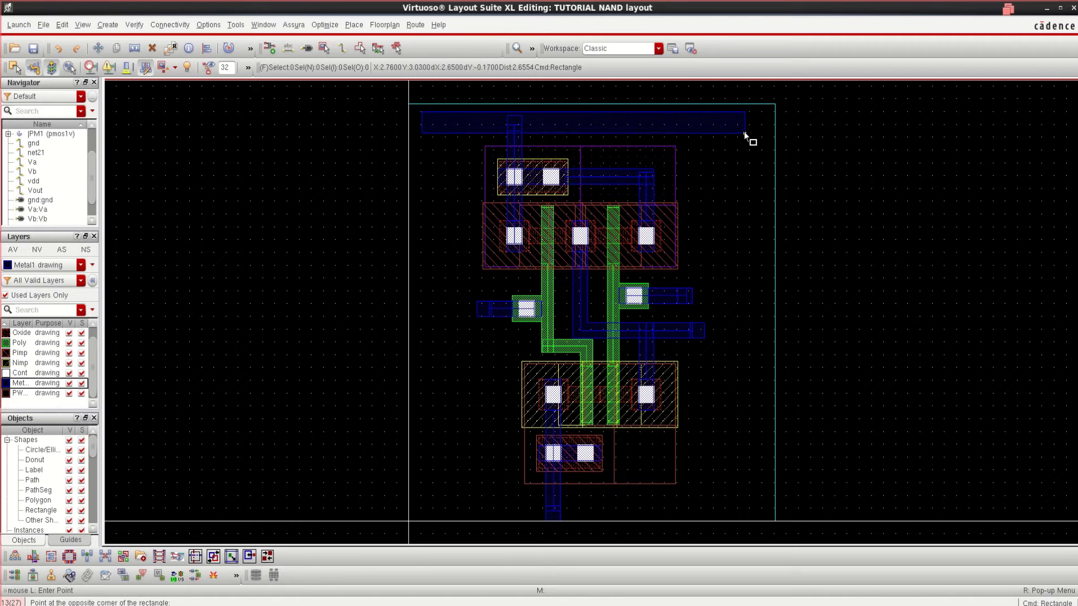
{"action": "left_click", "coordinate": [743, 134]}
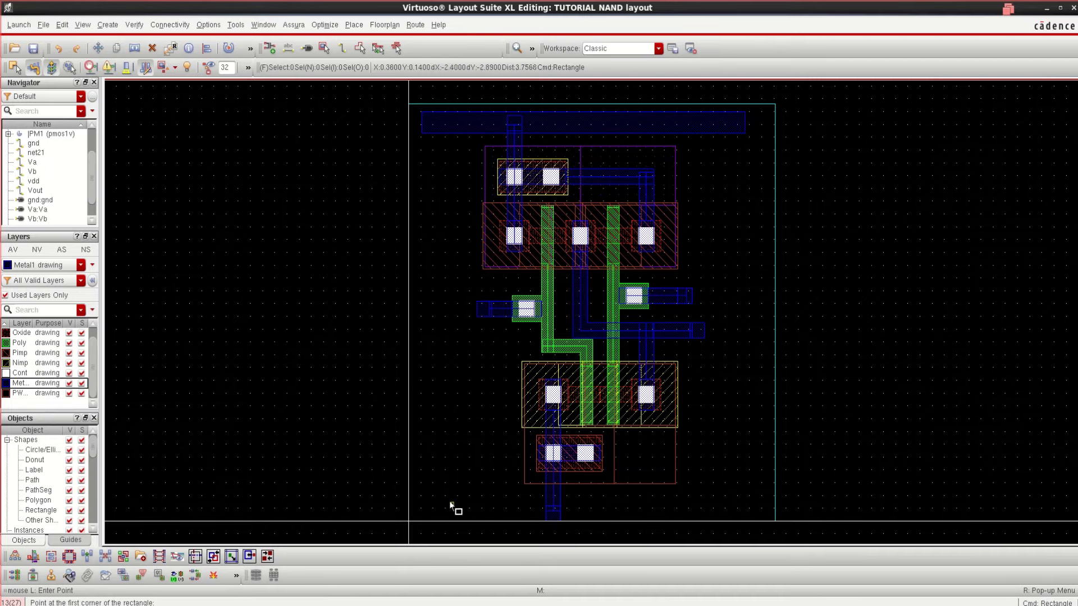
Step: Draw a Metal1 rectangle, about 2.74 by 0.18, as a horizontal rail over the gnd pin along the boundary's lower edge
{"action": "scroll", "coordinate": [651, 480], "scroll_direction": "down", "scroll_amount": 1}
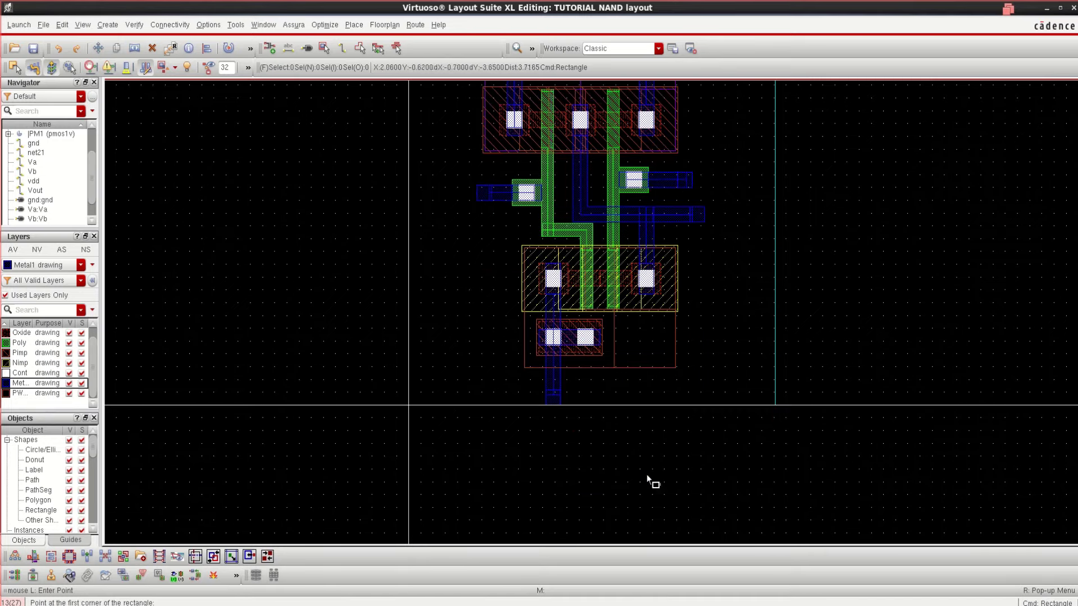
{"action": "scroll", "coordinate": [551, 424], "scroll_direction": "up", "scroll_amount": 2, "text": "ctrl"}
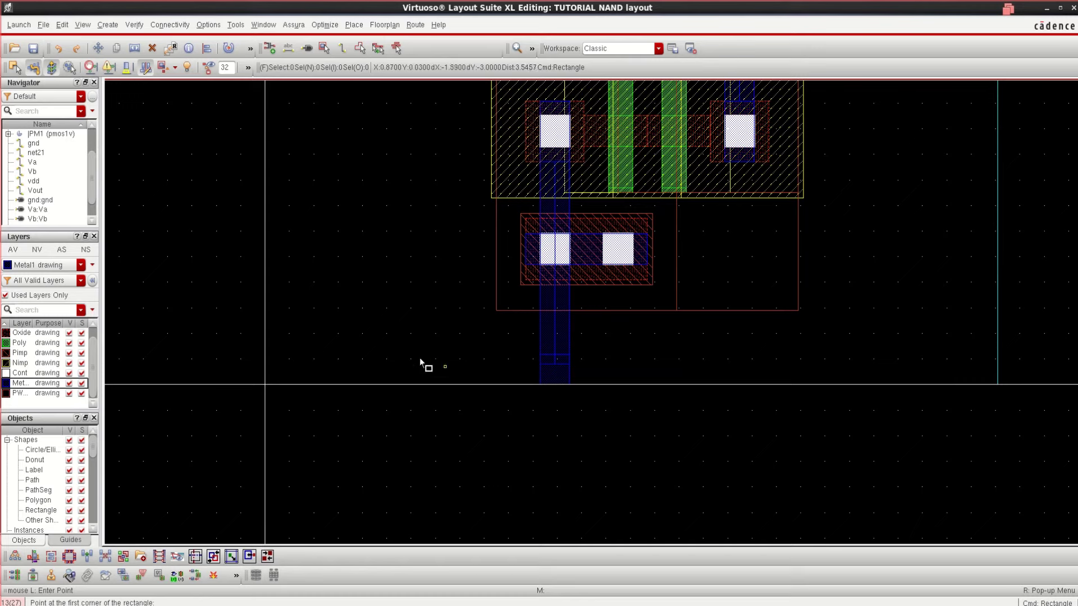
{"action": "left_click", "coordinate": [313, 339]}
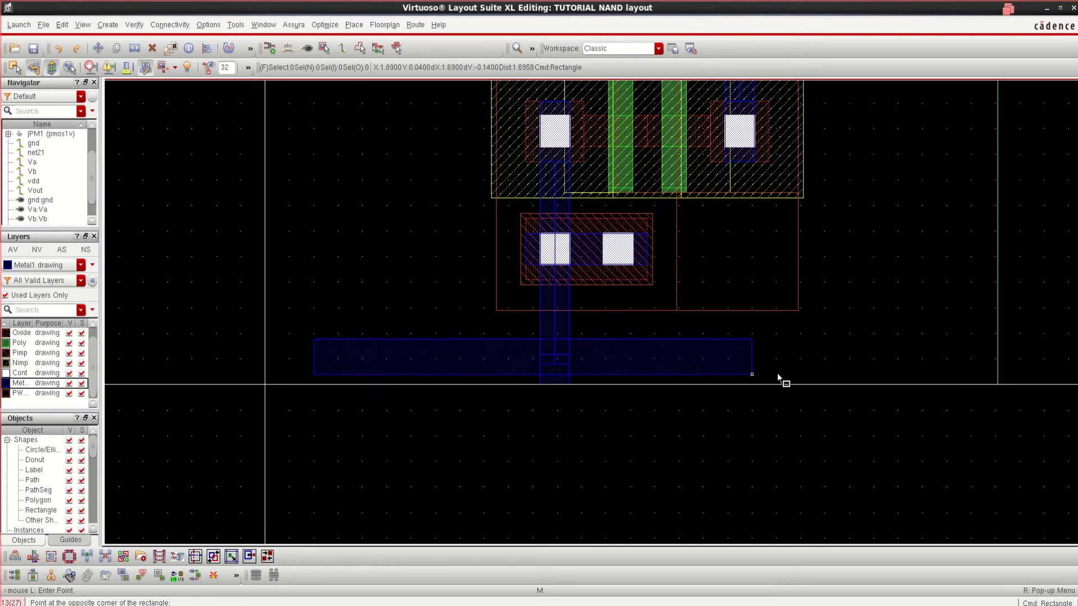
{"action": "left_click", "coordinate": [980, 385]}
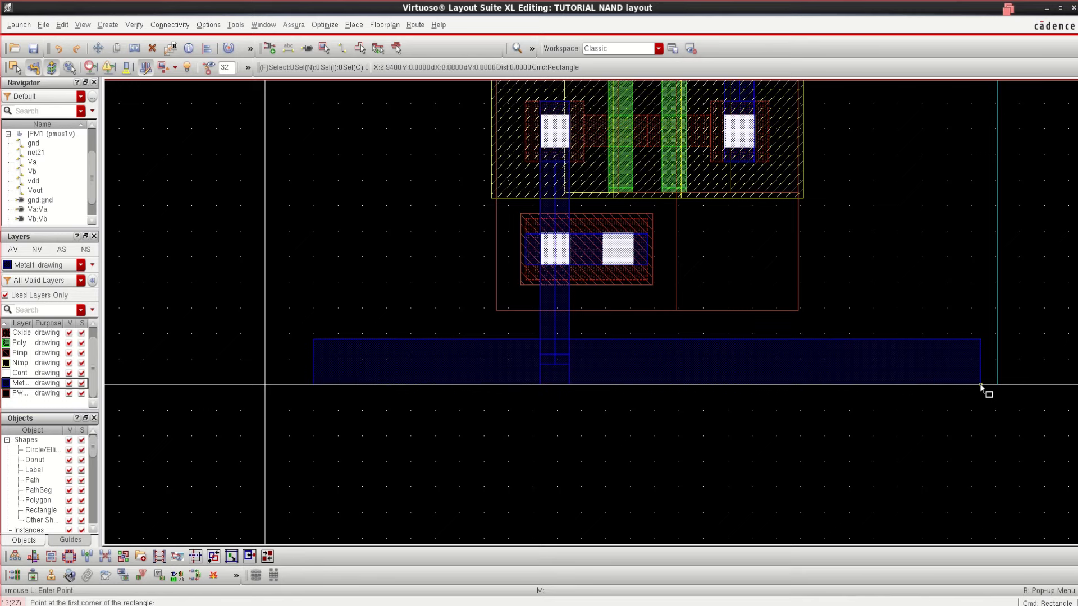
{"action": "key", "text": "f"}
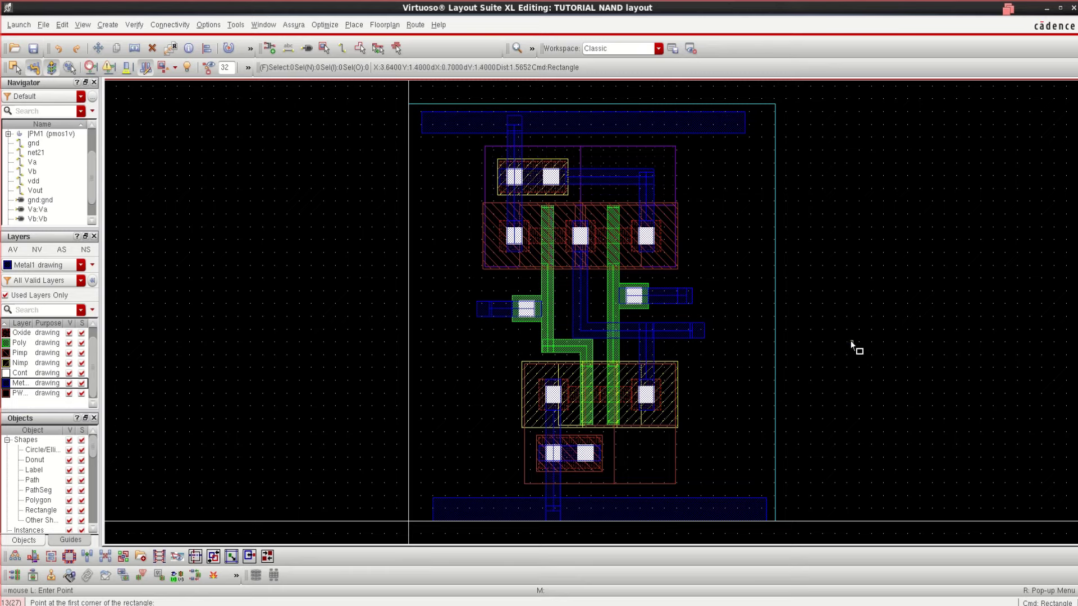
{"action": "key", "text": "Escape"}
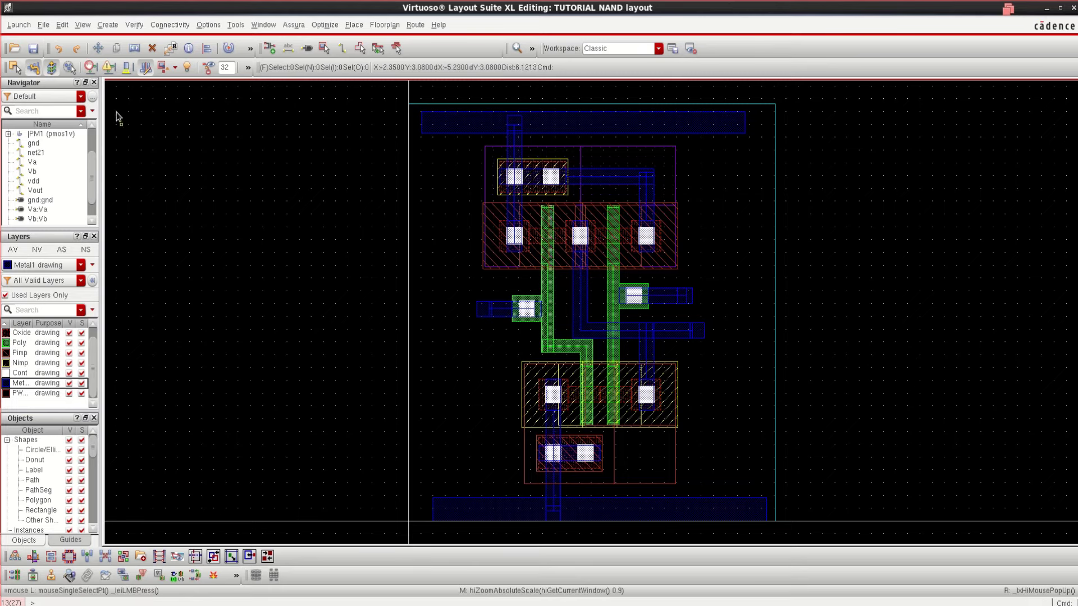
Step: Save the layout and accept assura_tech.lib from gpdk090_v4.6 as the Assura technology file
{"action": "left_click", "coordinate": [33, 50]}
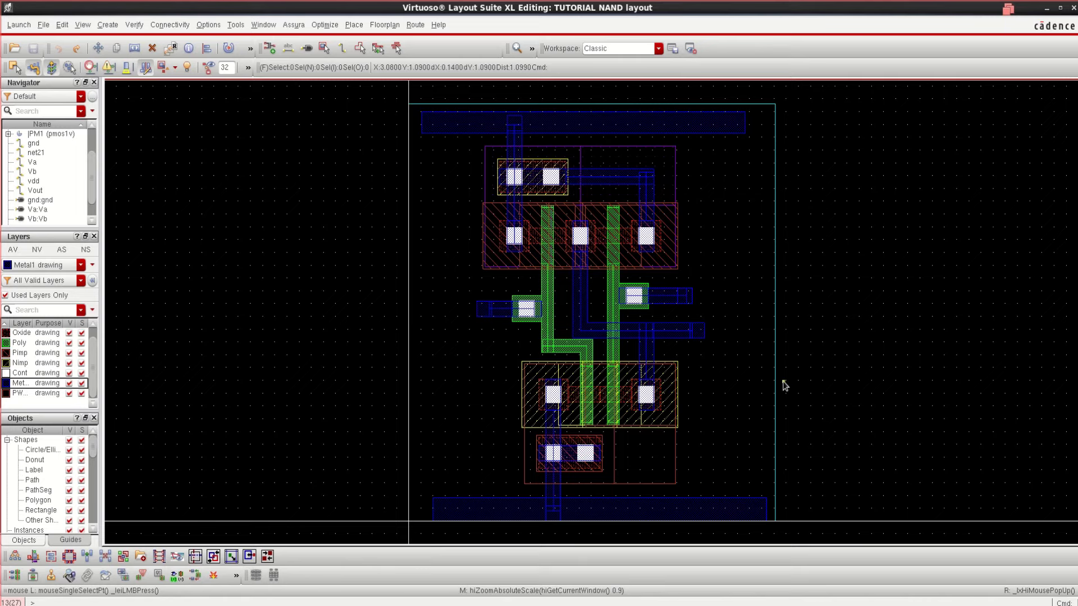
{"action": "left_click", "coordinate": [297, 26]}
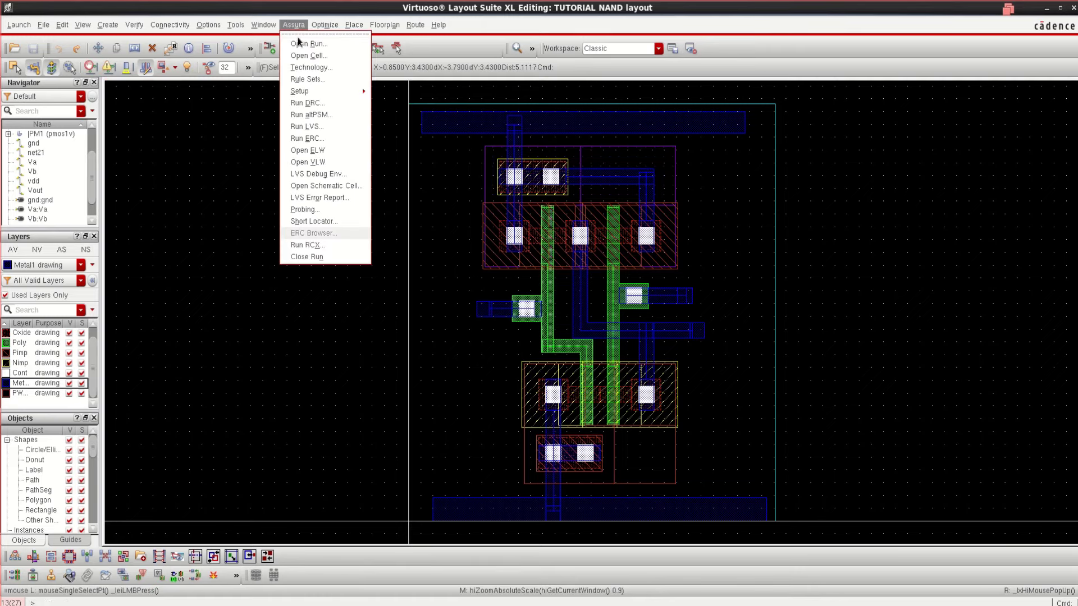
{"action": "left_click", "coordinate": [325, 68]}
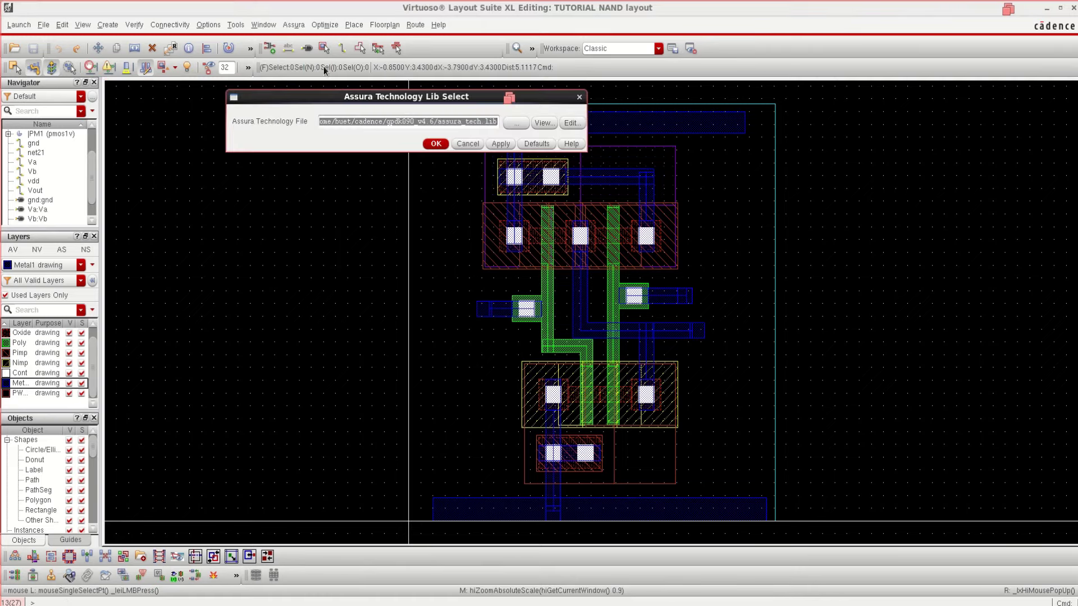
{"action": "left_click", "coordinate": [436, 144]}
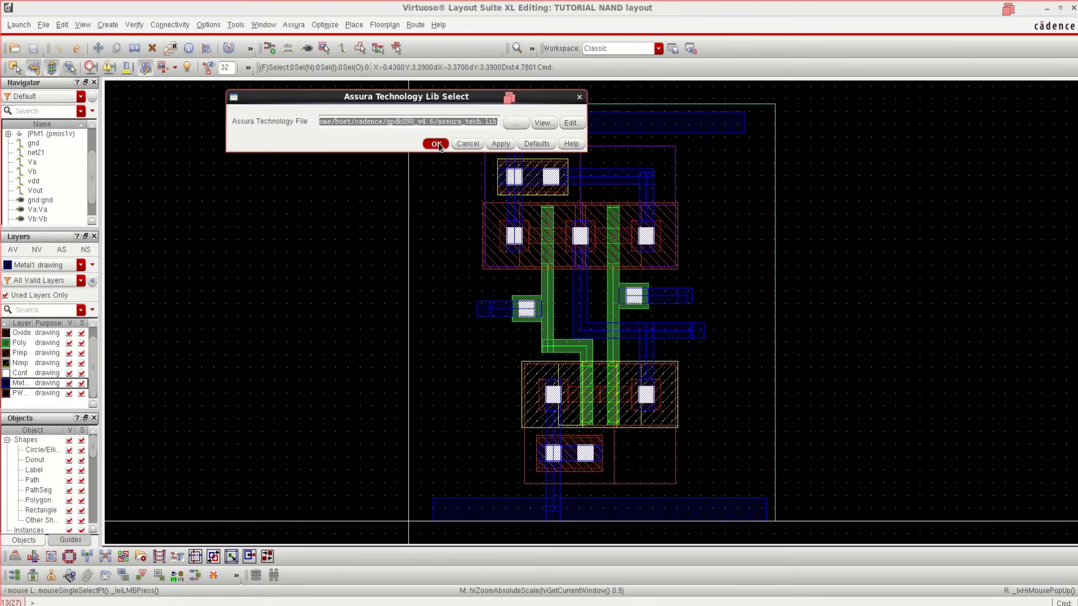
Step: Run Assura DRC on the NAND layout with gpdk090 technology, overwriting the existing data and stopping the active run, and open the results
{"action": "left_click", "coordinate": [296, 25]}
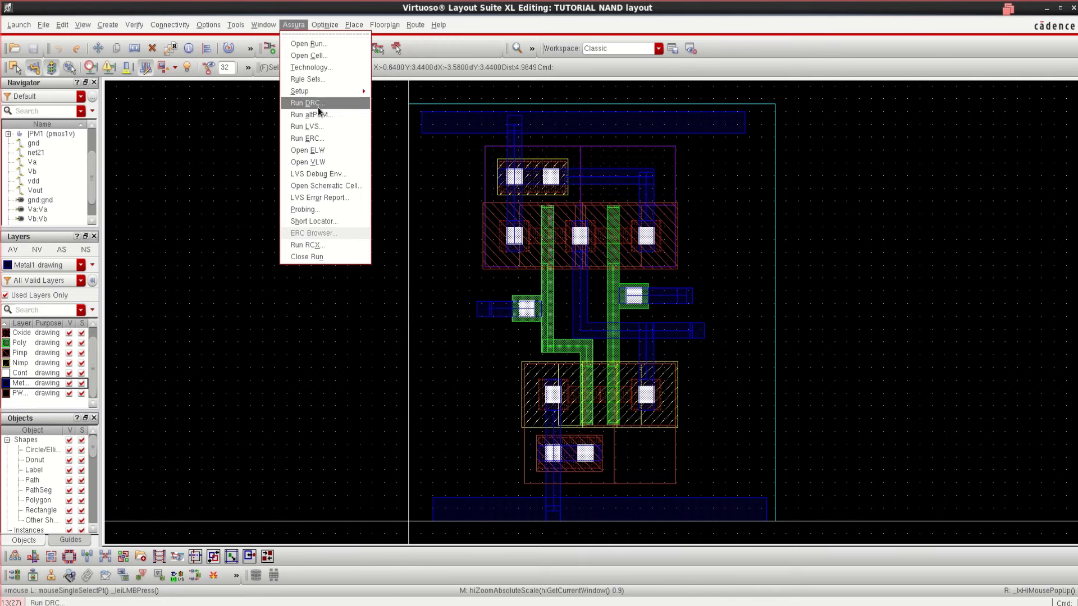
{"action": "left_click", "coordinate": [336, 103]}
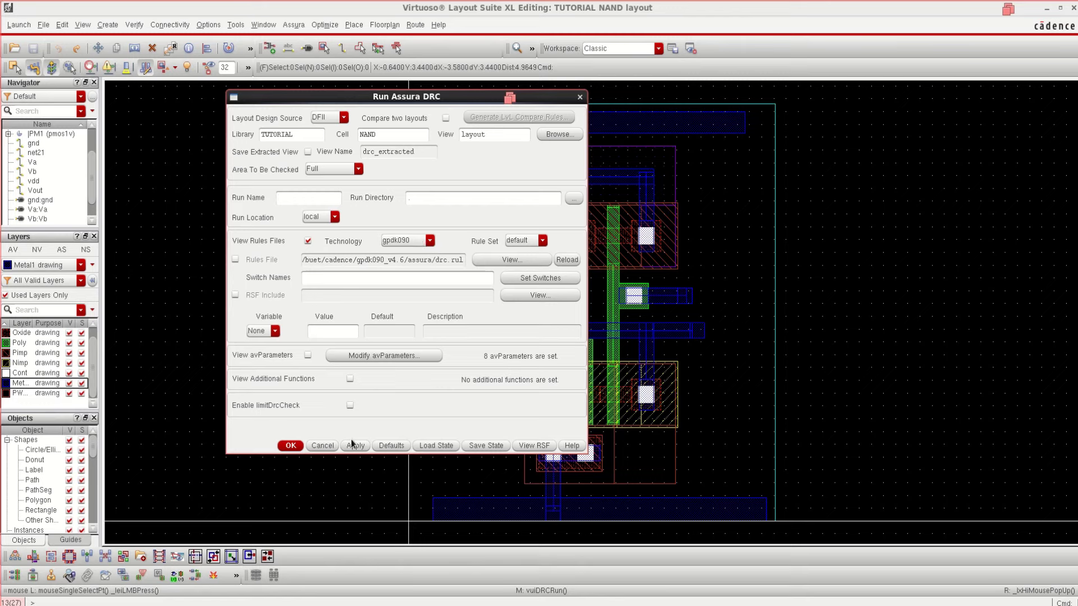
{"action": "left_click", "coordinate": [413, 240]}
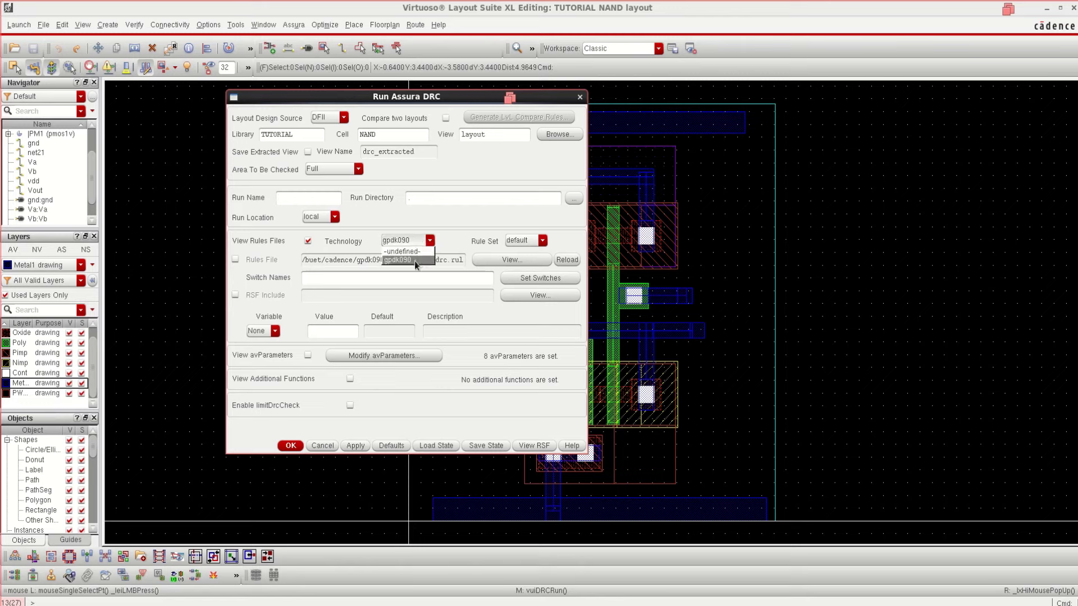
{"action": "left_click", "coordinate": [414, 260]}
{"action": "left_click", "coordinate": [291, 445]}
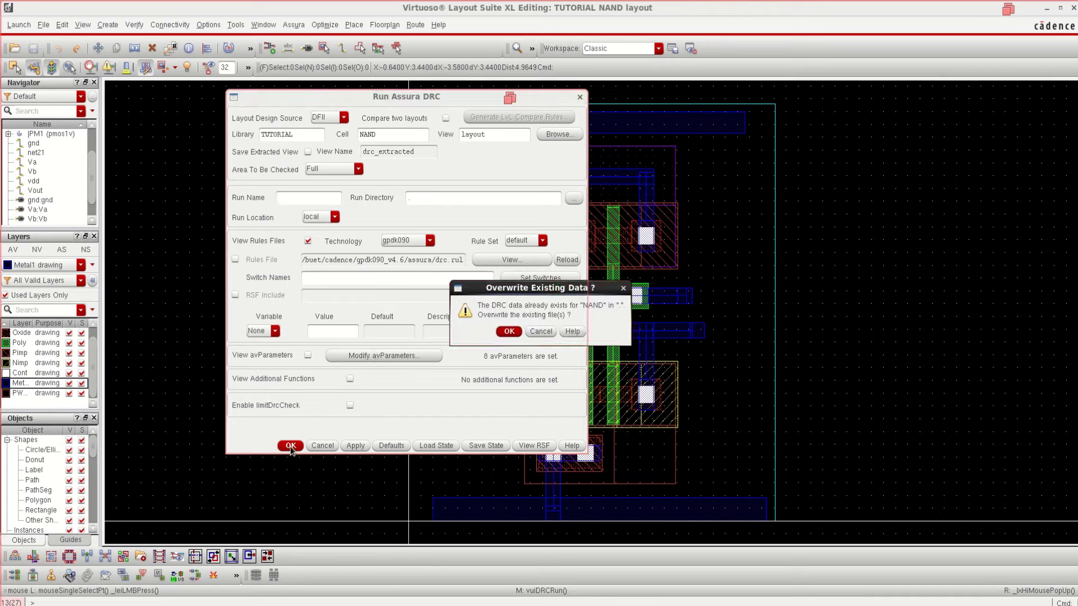
{"action": "left_click", "coordinate": [508, 331]}
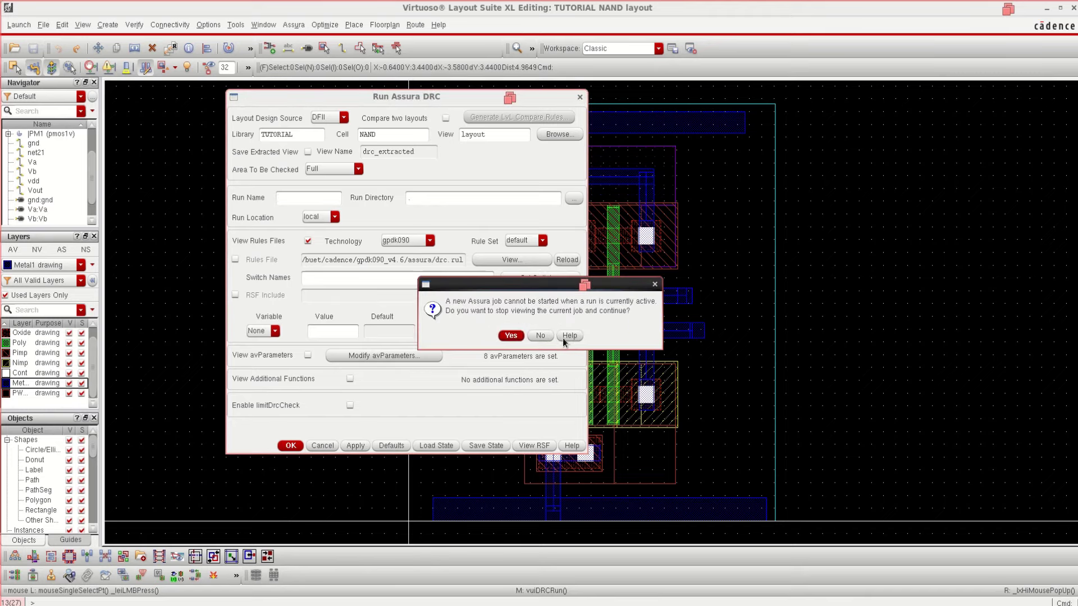
{"action": "left_click", "coordinate": [508, 335]}
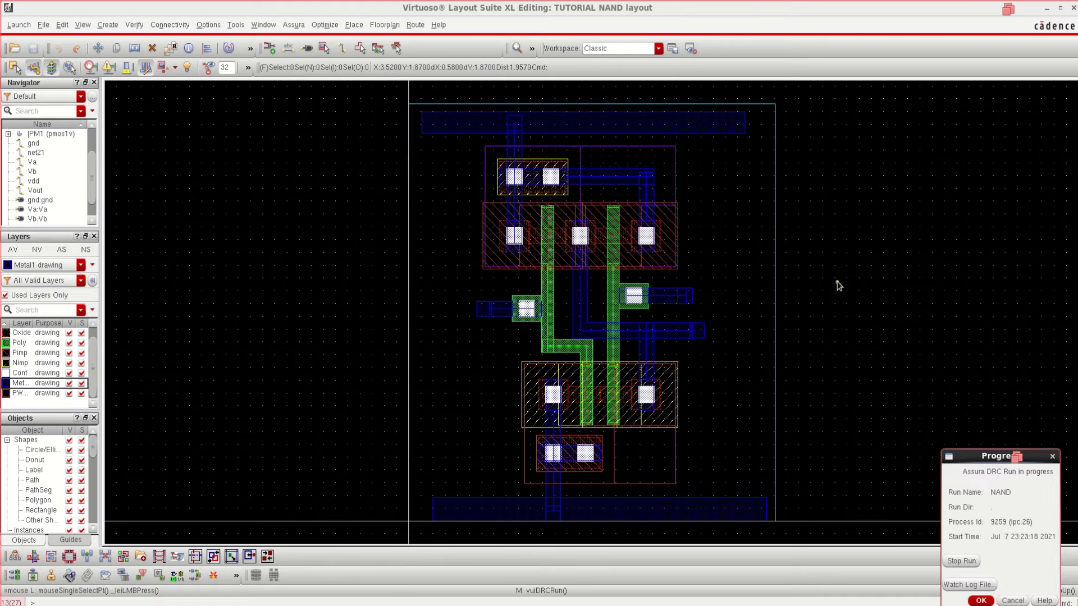
{"action": "left_click_drag", "start_coordinate": [975, 464], "coordinate": [959, 331]}
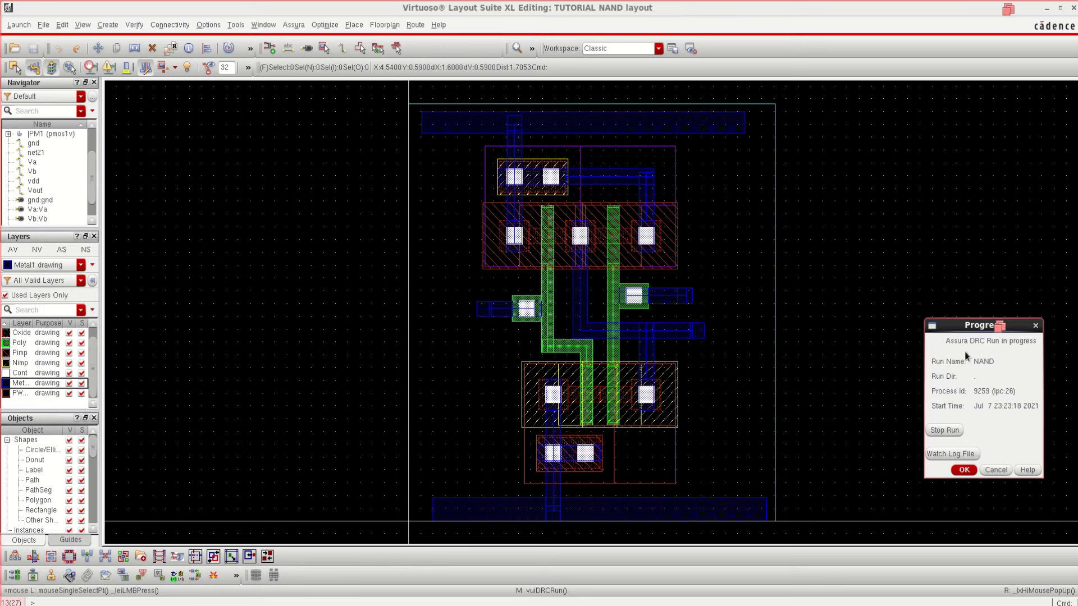
{"action": "left_click", "coordinate": [509, 350]}
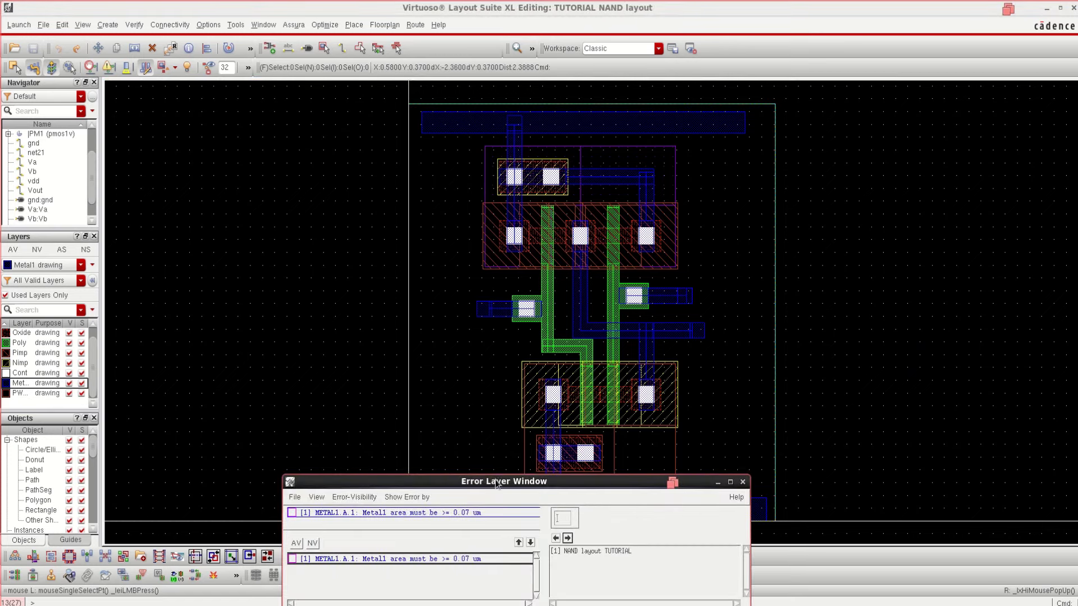
Step: Locate the METAL1.A.1 area violation in the layout and select the Metal1 path between the Va pin and the left via
{"action": "left_click_drag", "start_coordinate": [493, 481], "coordinate": [483, 335]}
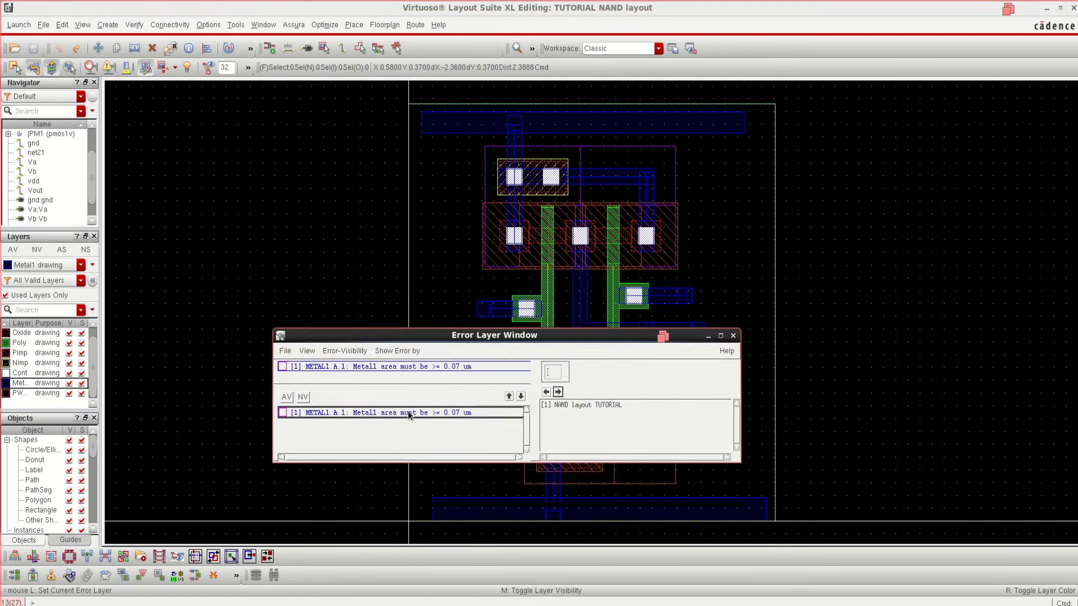
{"action": "left_click", "coordinate": [437, 413]}
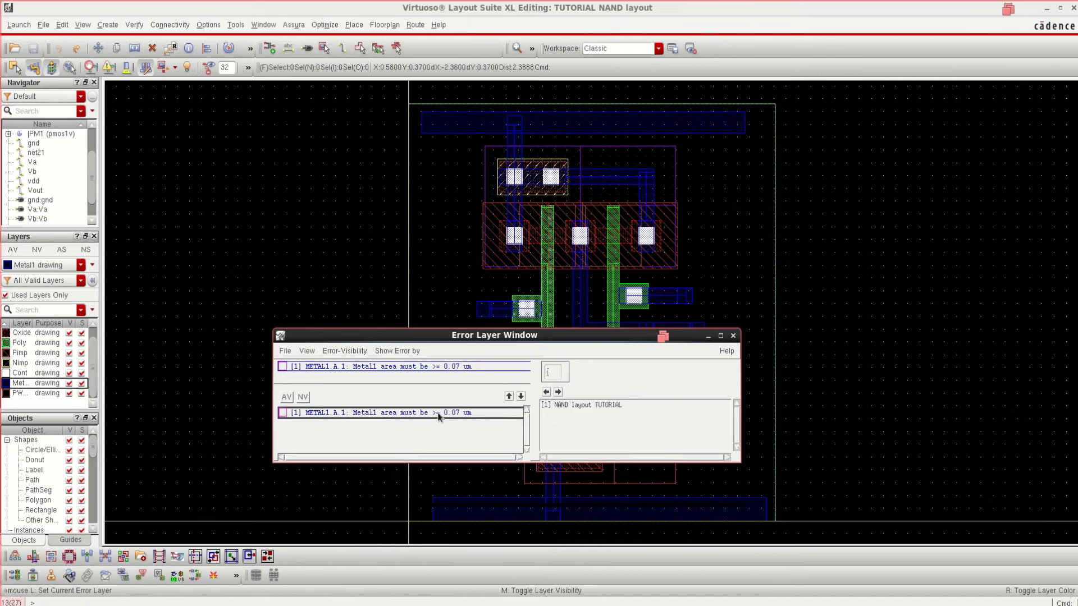
{"action": "left_click", "coordinate": [558, 392]}
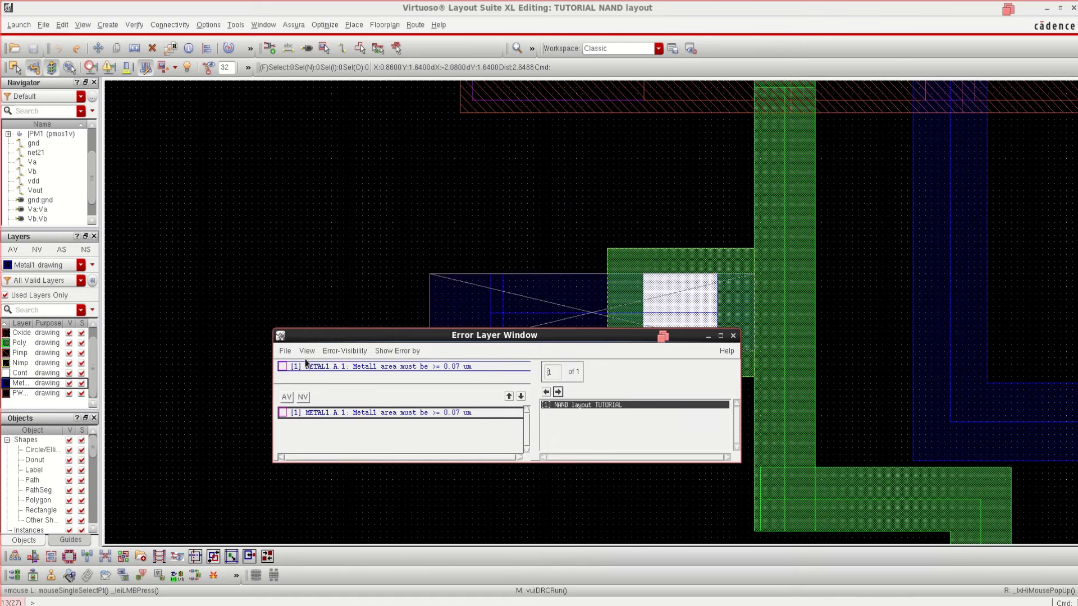
{"action": "left_click", "coordinate": [285, 351]}
{"action": "left_click", "coordinate": [308, 410]}
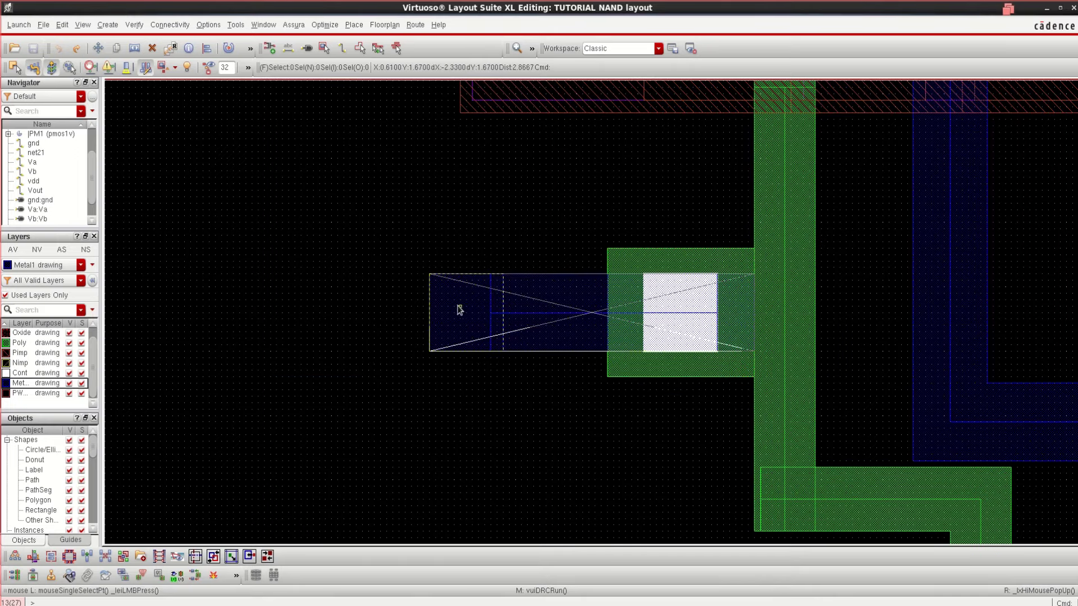
{"action": "left_click", "coordinate": [561, 308]}
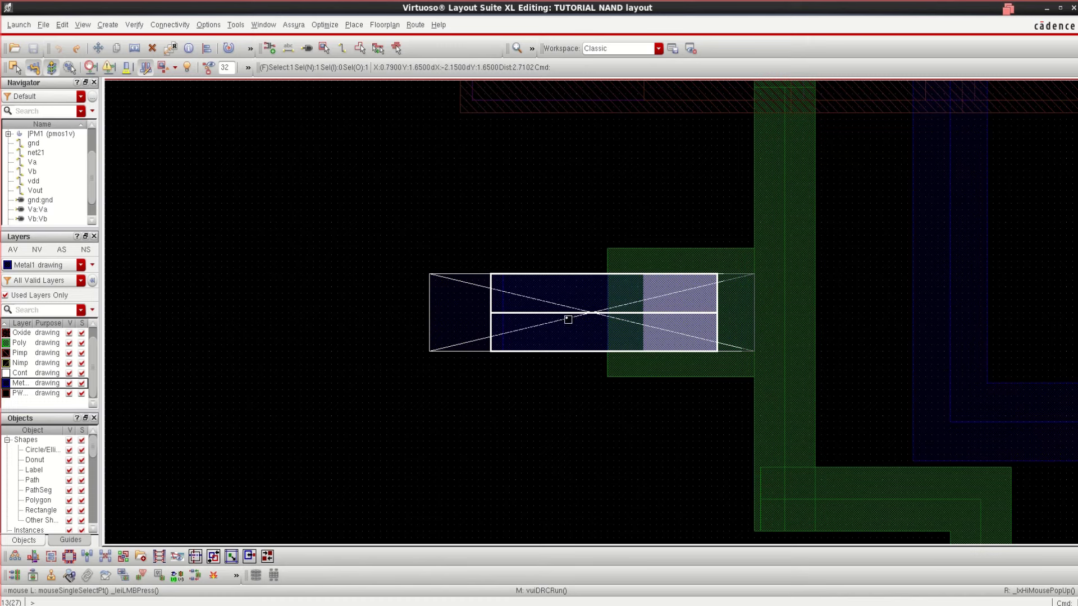
Step: Delete the selected Metal1 path and move the Va pin horizontally farther away from the left via, keeping it aligned with the via
{"action": "left_click_drag", "start_coordinate": [568, 318], "coordinate": [379, 309]}
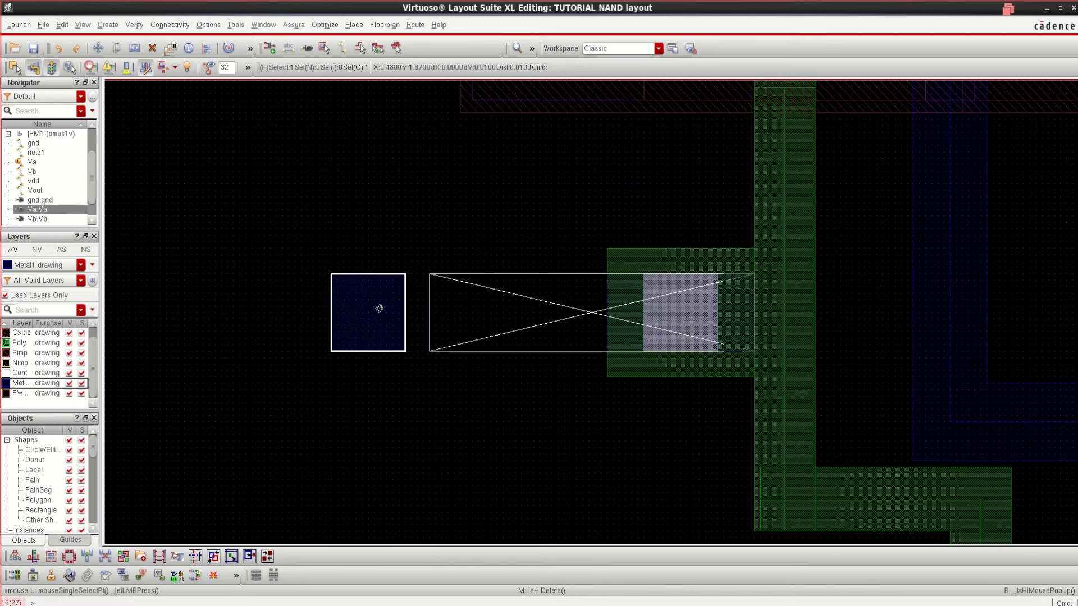
{"action": "left_click", "coordinate": [554, 404]}
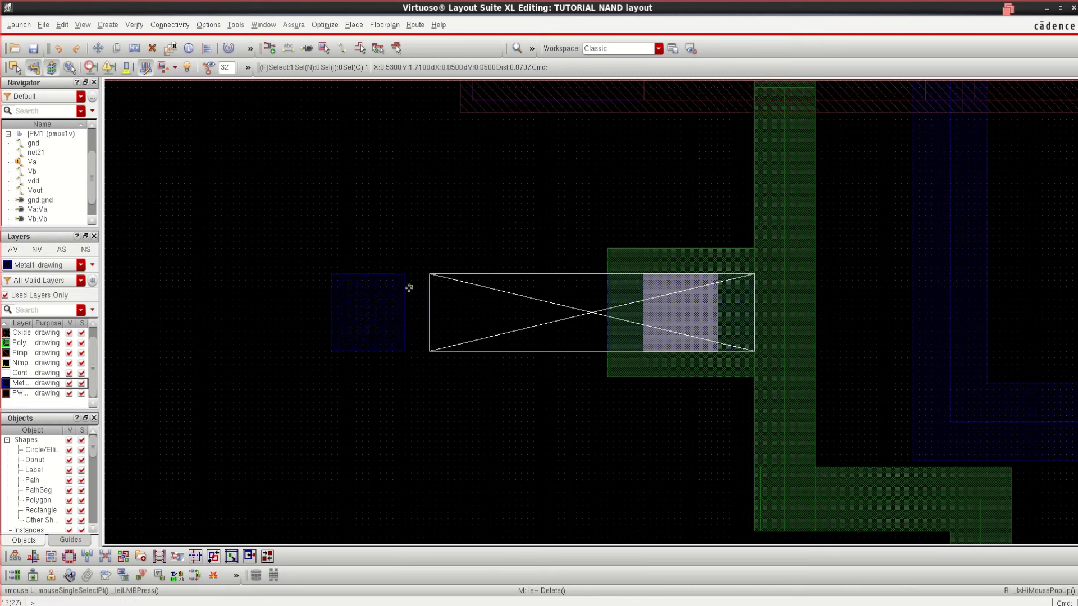
{"action": "left_click", "coordinate": [362, 316]}
{"action": "left_click", "coordinate": [363, 314]}
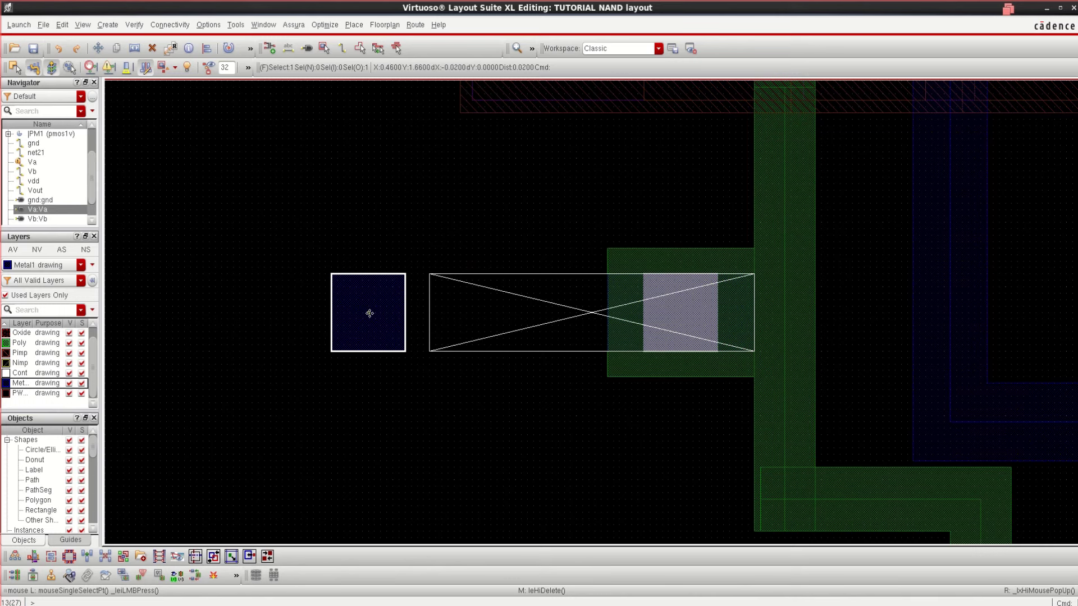
Step: Draw a Metal1 path from the Va pin to the left via and shift it down to line up with the pin
{"action": "key", "text": "p"}
{"action": "left_click", "coordinate": [369, 306]}
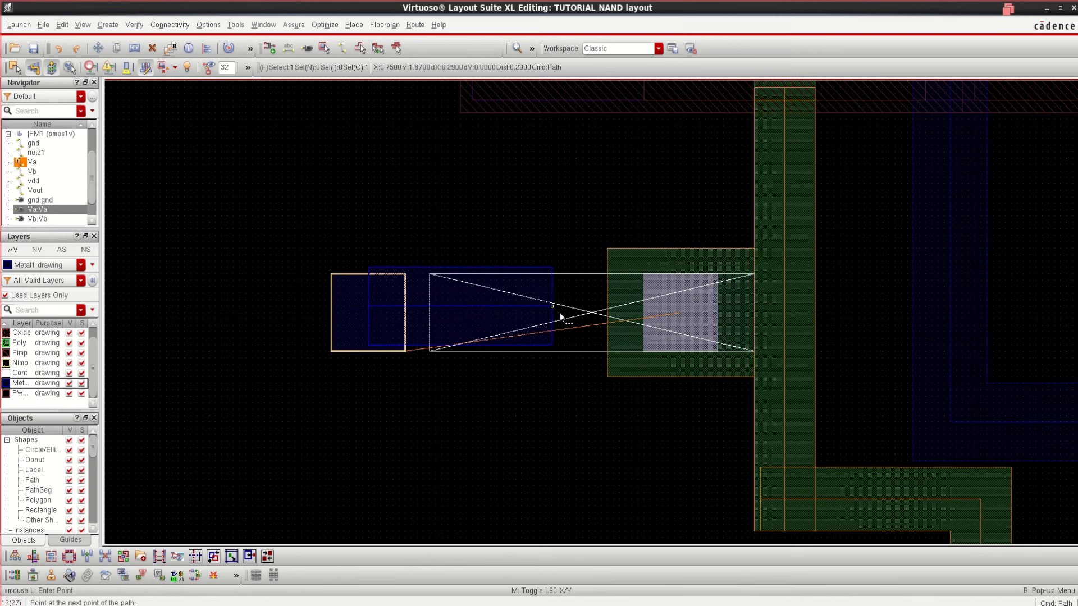
{"action": "double_click", "coordinate": [717, 331]}
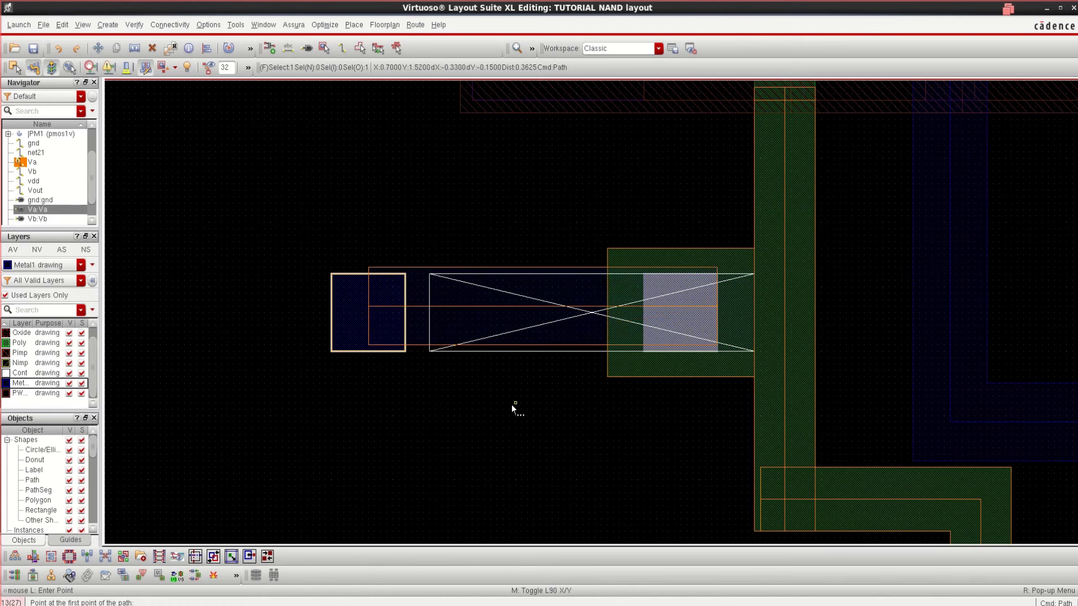
{"action": "key", "text": "Escape"}
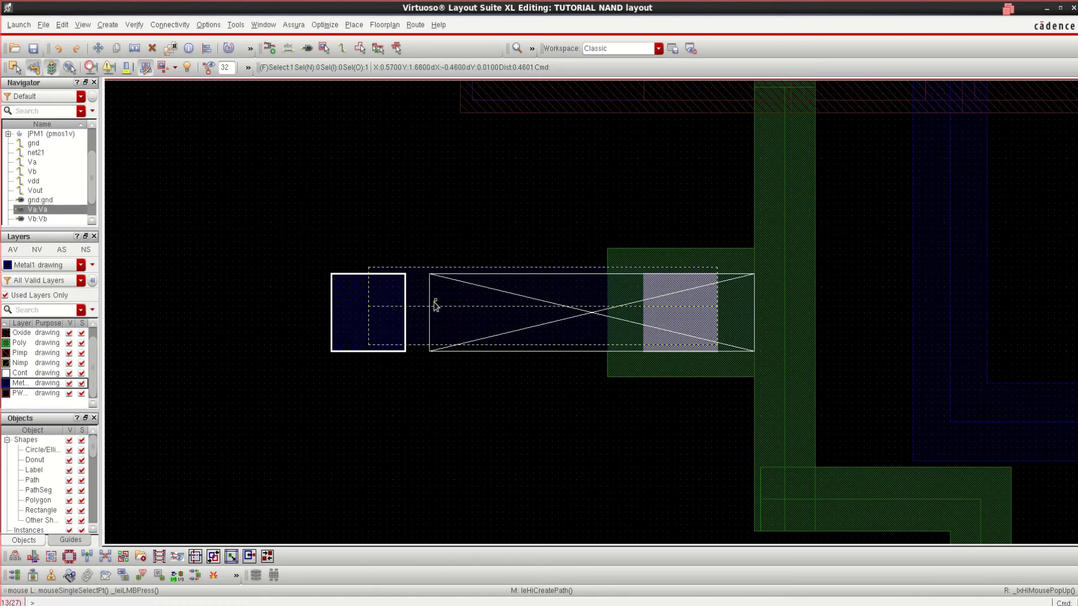
{"action": "left_click", "coordinate": [438, 303]}
{"action": "left_click_drag", "start_coordinate": [451, 298], "coordinate": [447, 305]}
{"action": "left_click", "coordinate": [490, 390]}
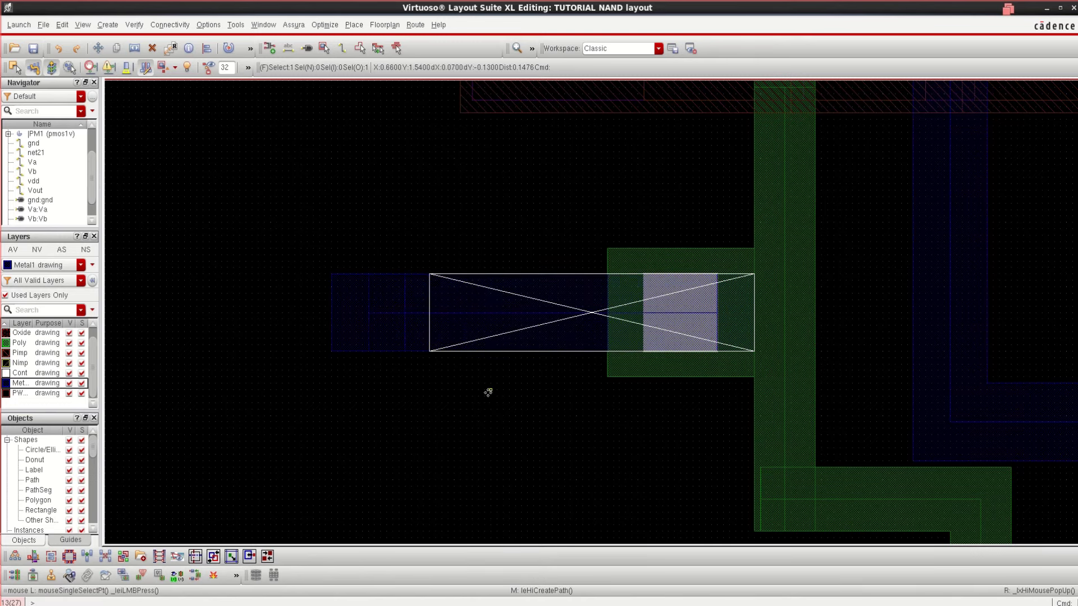
{"action": "key", "text": "f"}
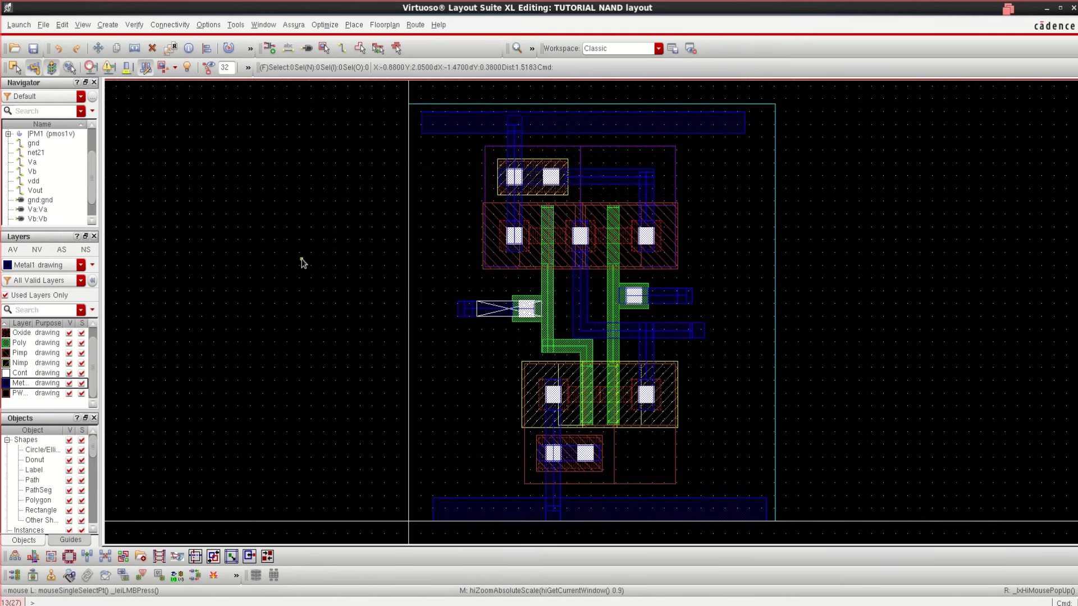
{"action": "left_click", "coordinate": [293, 24]}
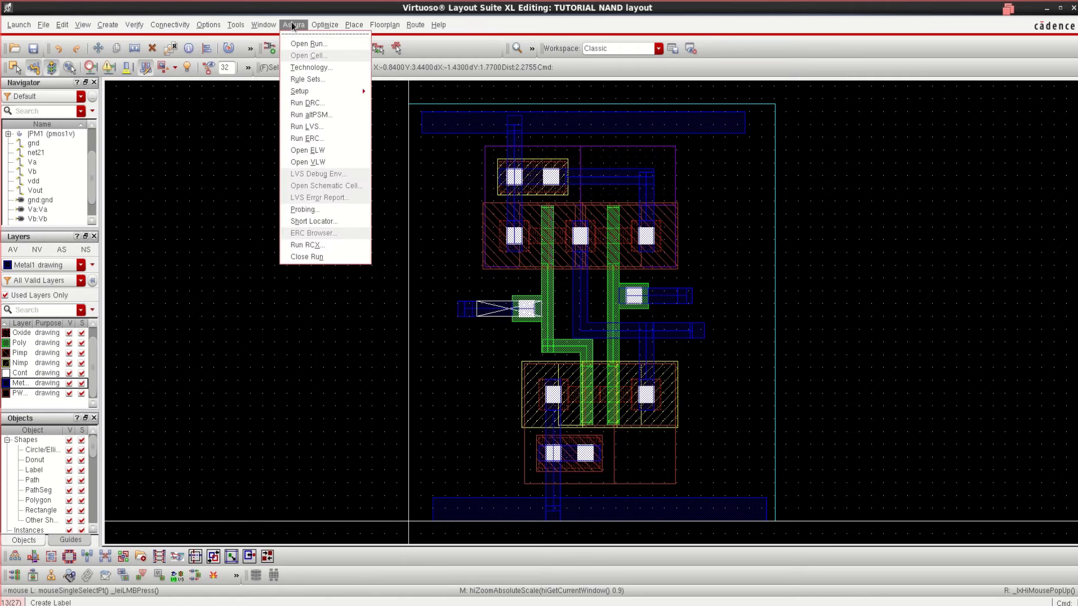
{"action": "left_click", "coordinate": [333, 102]}
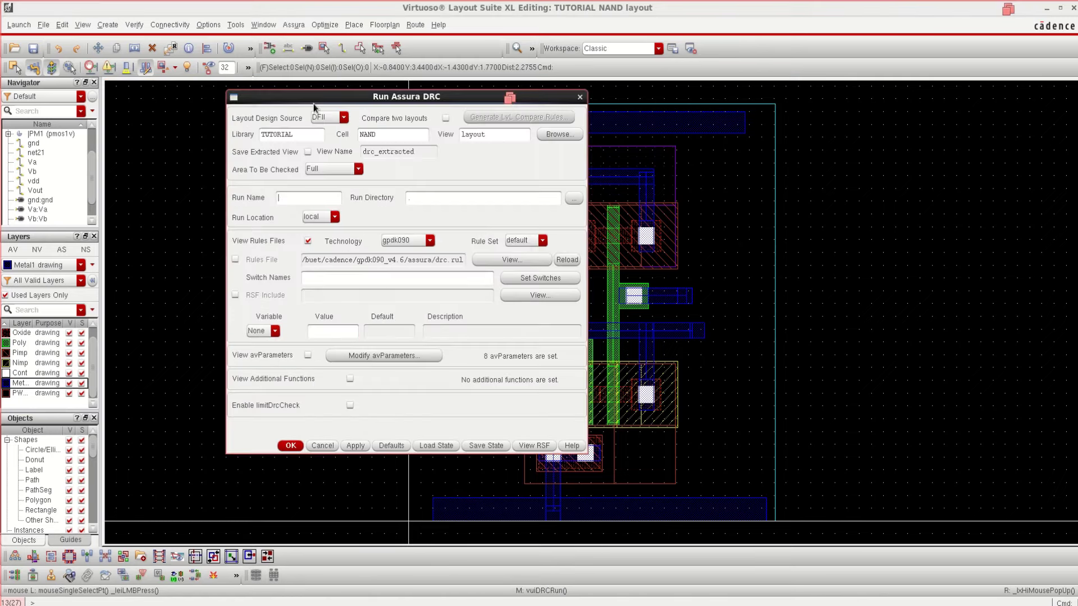
{"action": "left_click", "coordinate": [578, 97]}
Step: Save the layout and rerun Assura DRC with gpdk090 technology, replacing the previous run, and view the new results
{"action": "left_click", "coordinate": [59, 48]}
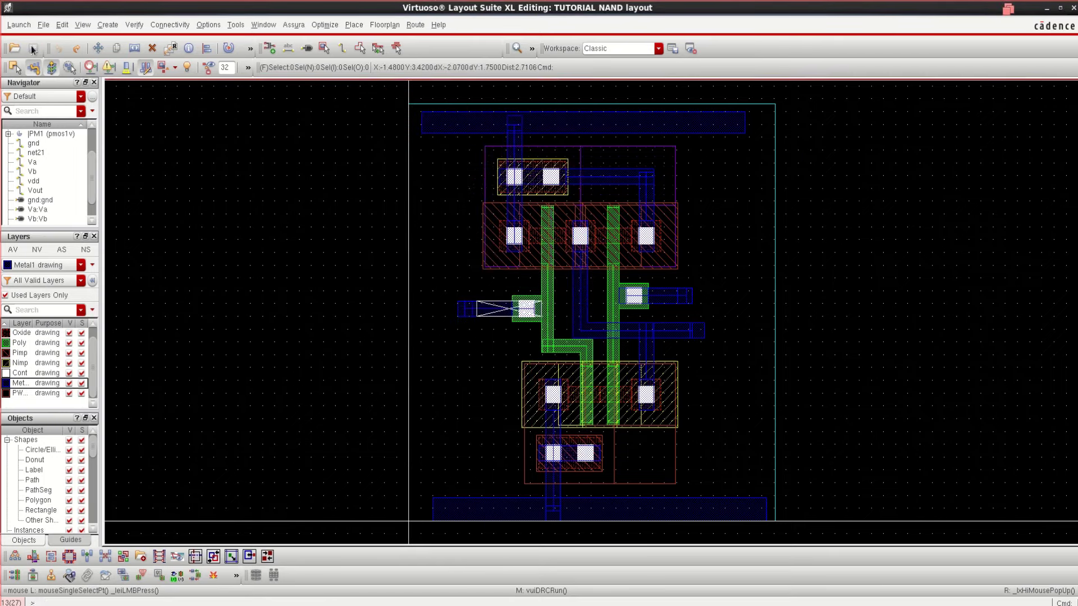
{"action": "left_click", "coordinate": [285, 24]}
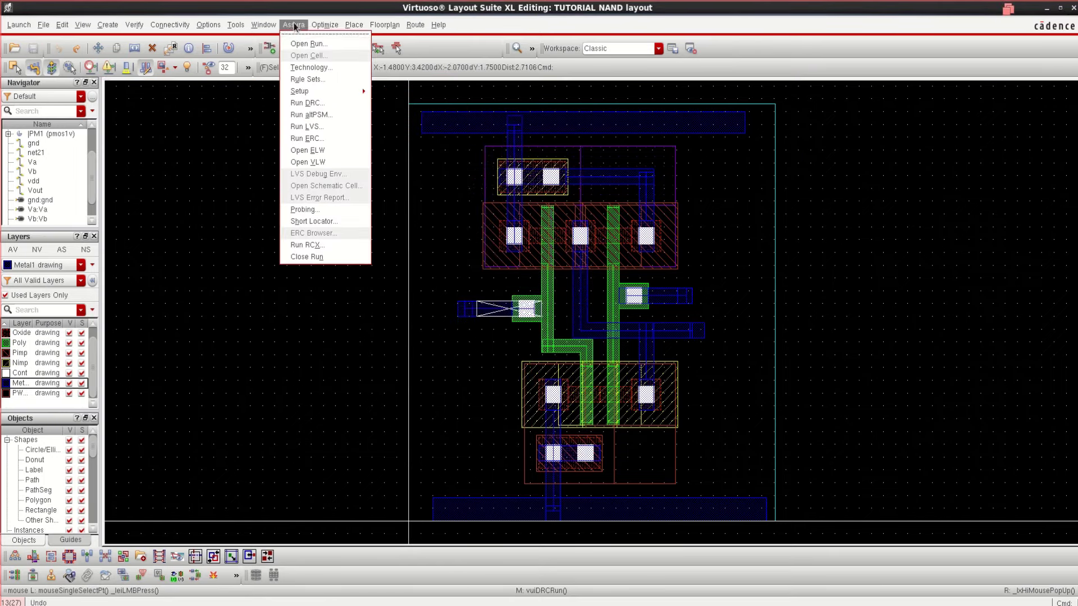
{"action": "left_click", "coordinate": [325, 103]}
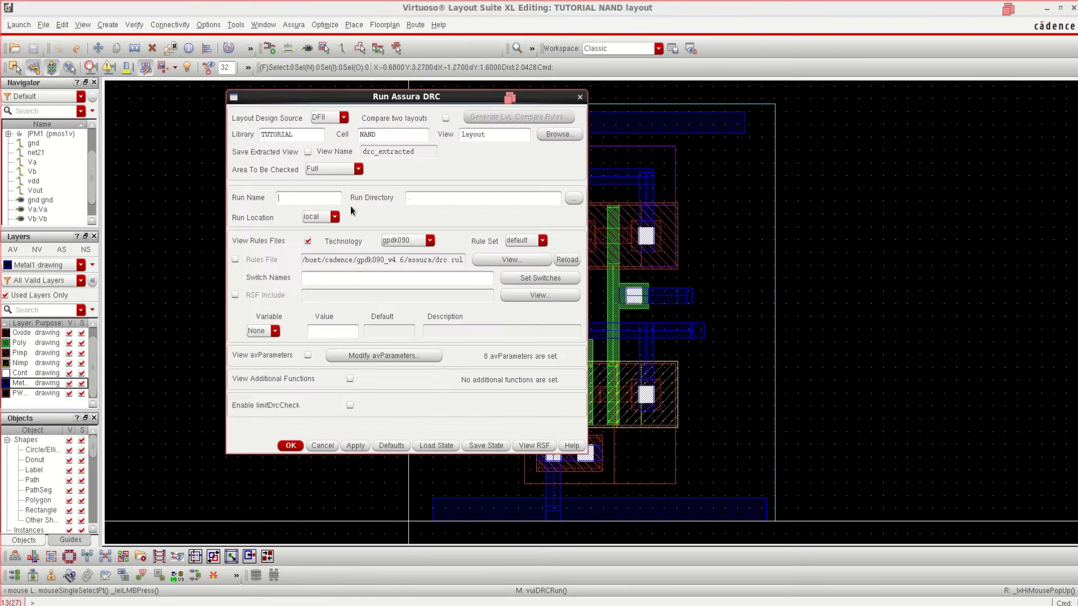
{"action": "left_click", "coordinate": [295, 447]}
{"action": "left_click", "coordinate": [508, 331]}
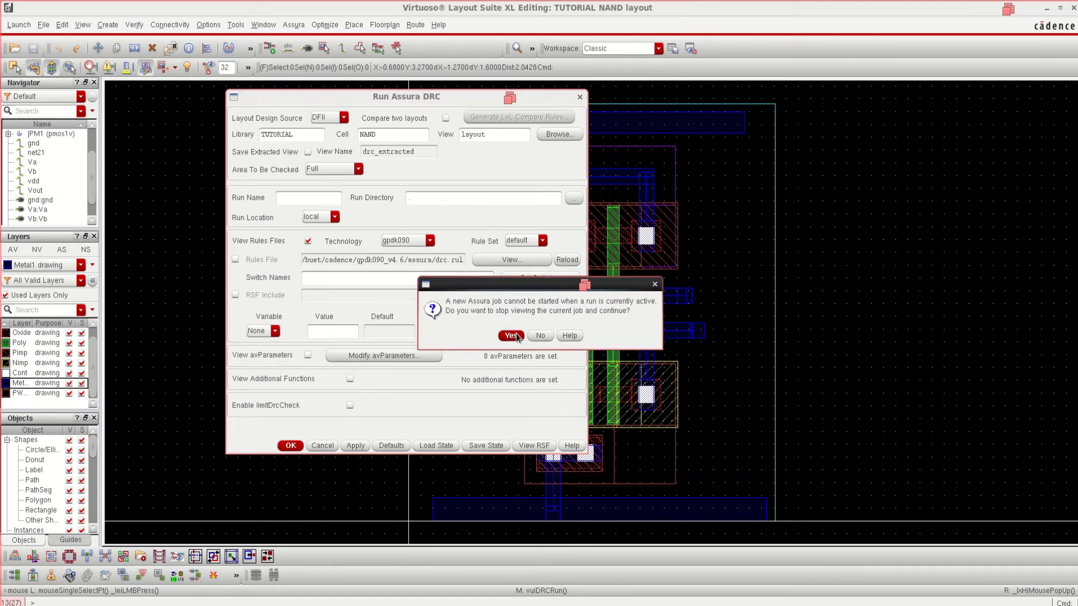
{"action": "left_click", "coordinate": [513, 335]}
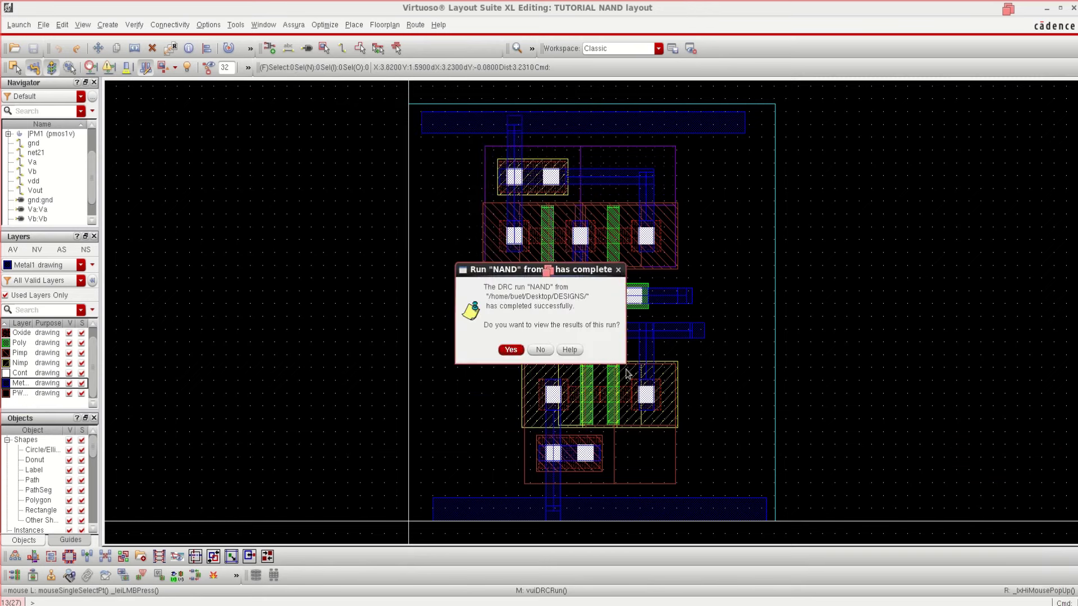
{"action": "left_click", "coordinate": [512, 350]}
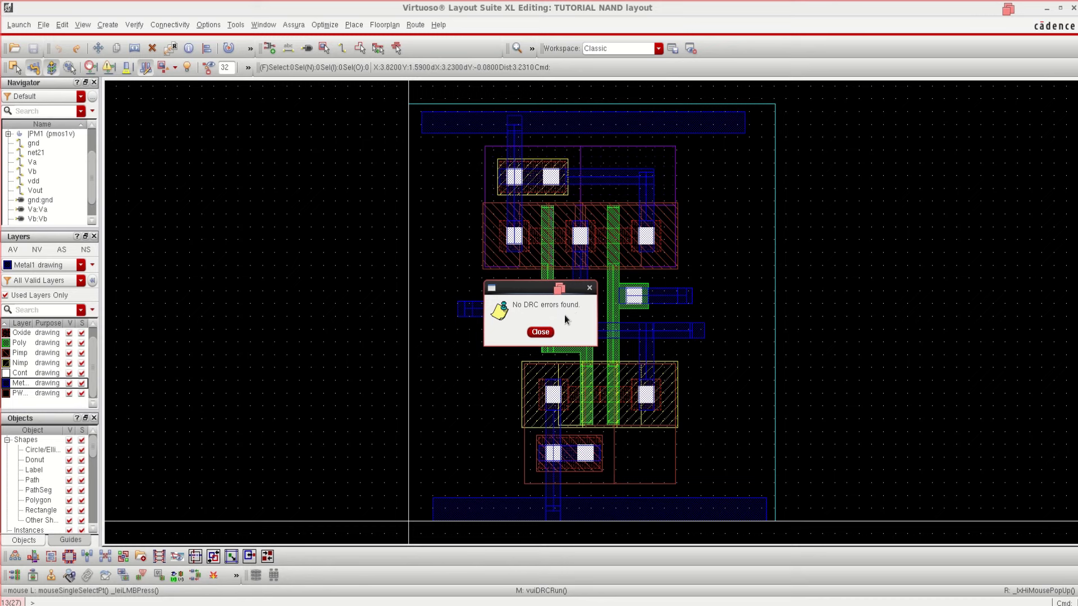
{"action": "left_click", "coordinate": [540, 332]}
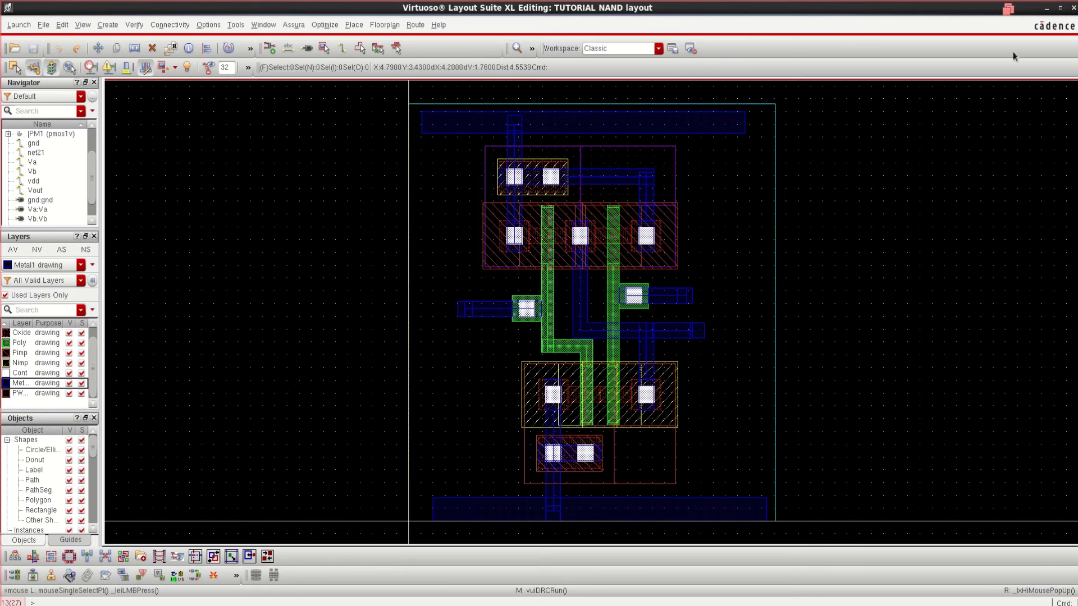
Step: Restore the layout window beside the schematic and set up an Assura LVS run with gpdk090 technology
{"action": "left_click", "coordinate": [1060, 9]}
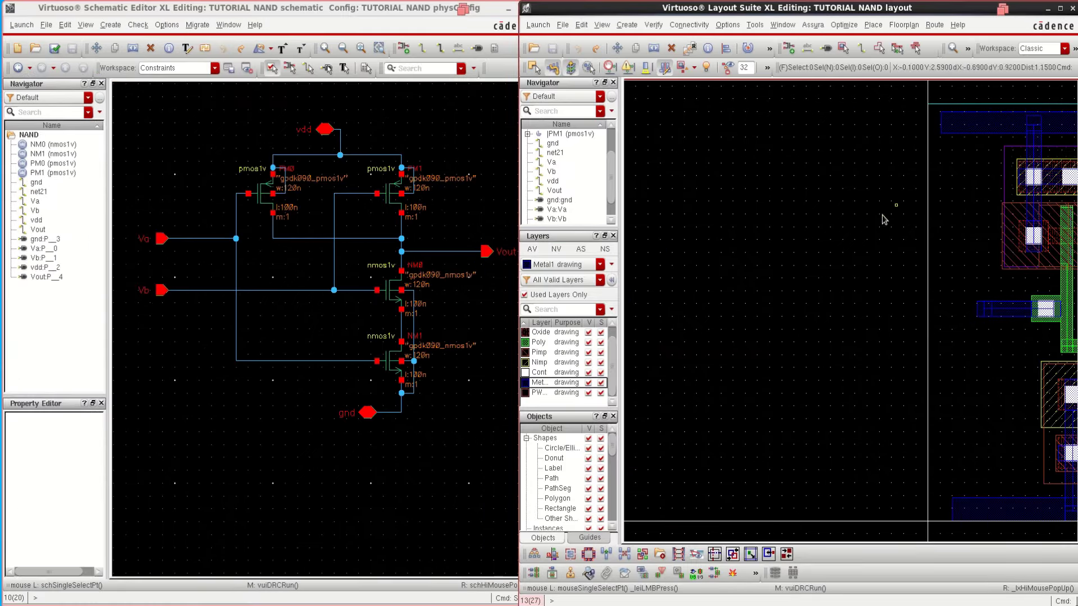
{"action": "key", "text": "f"}
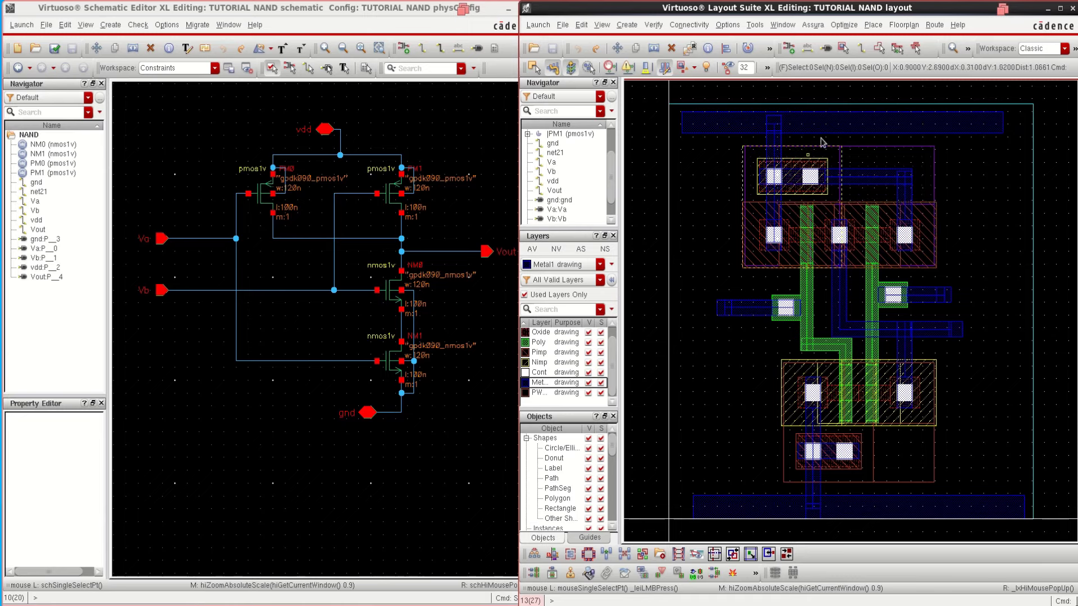
{"action": "left_click", "coordinate": [814, 26]}
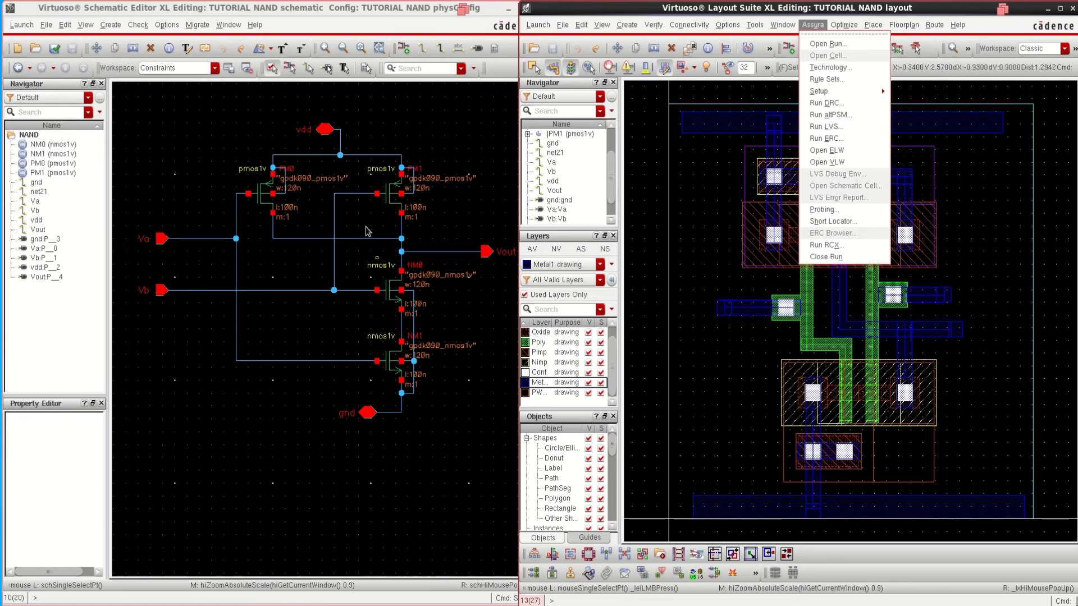
{"action": "left_click", "coordinate": [850, 127]}
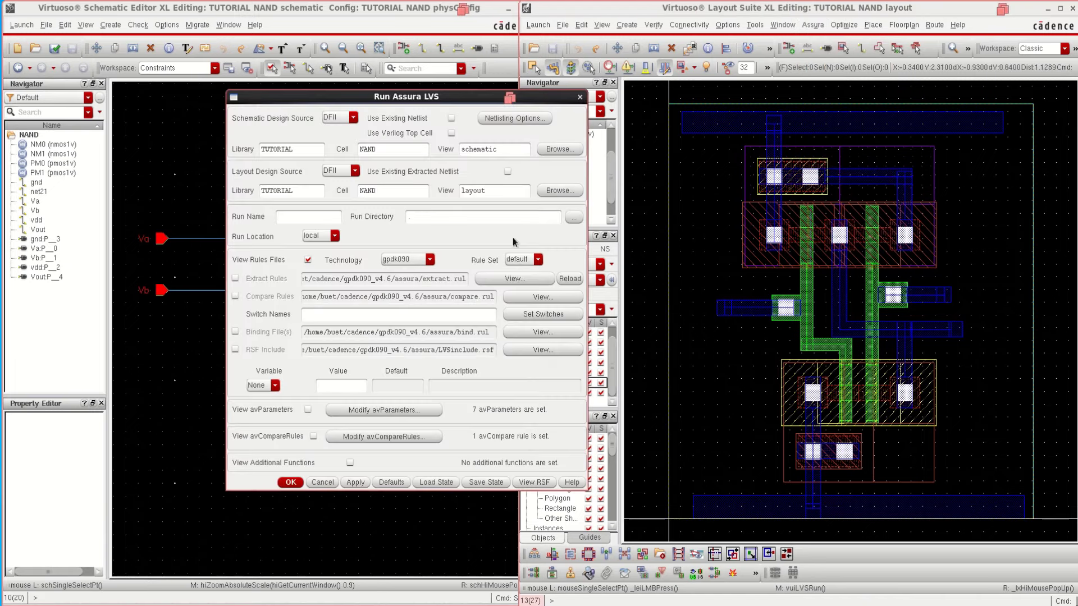
{"action": "left_click", "coordinate": [419, 260]}
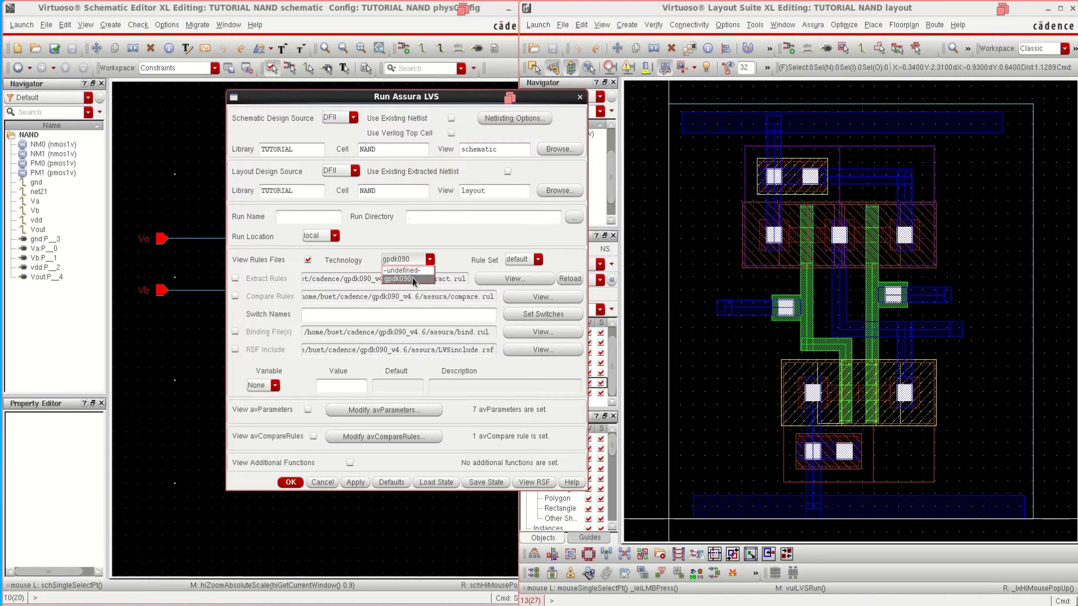
{"action": "left_click", "coordinate": [410, 279]}
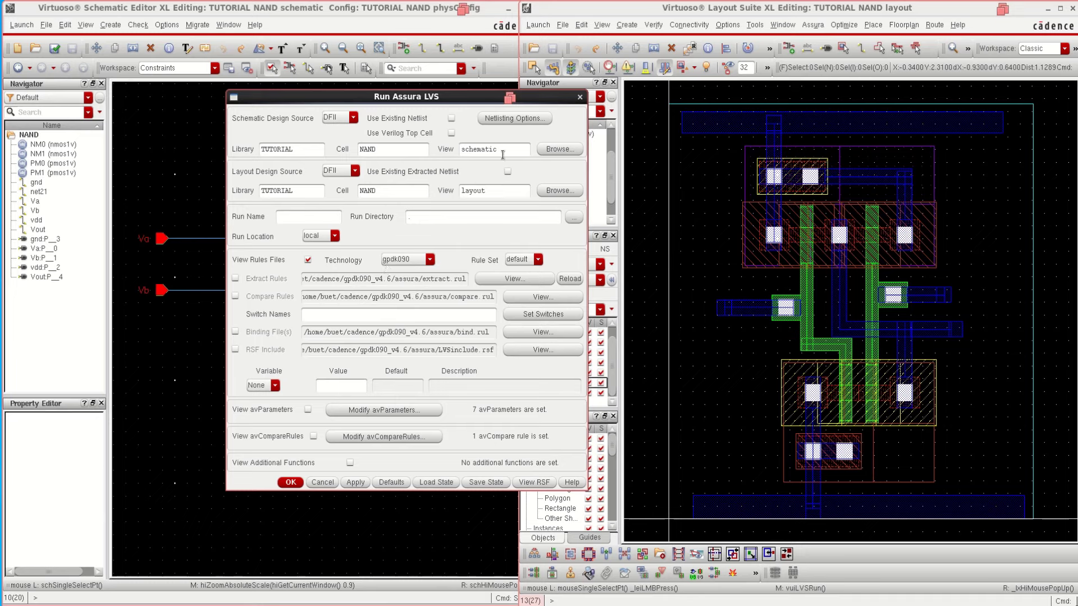
Step: Check the TUTORIAL NAND schematic and layout sources, run LVS, and open its results in place of the current project
{"action": "left_click_drag", "start_coordinate": [507, 150], "coordinate": [463, 151]}
{"action": "left_click", "coordinate": [387, 154]}
{"action": "left_click_drag", "start_coordinate": [303, 151], "coordinate": [245, 151]}
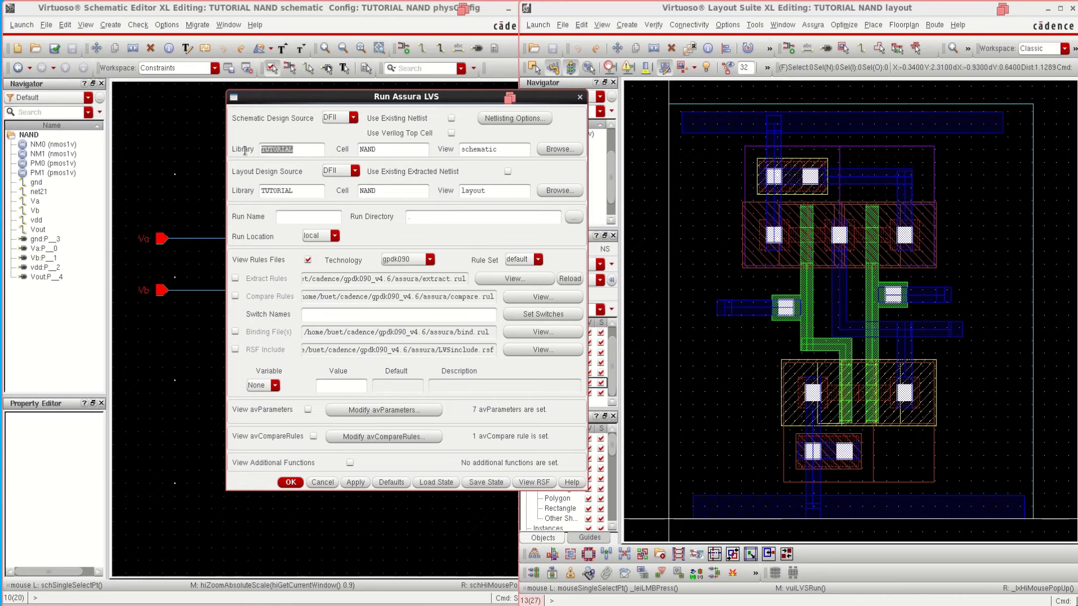
{"action": "left_click_drag", "start_coordinate": [495, 189], "coordinate": [457, 189]}
{"action": "left_click_drag", "start_coordinate": [388, 193], "coordinate": [252, 189]}
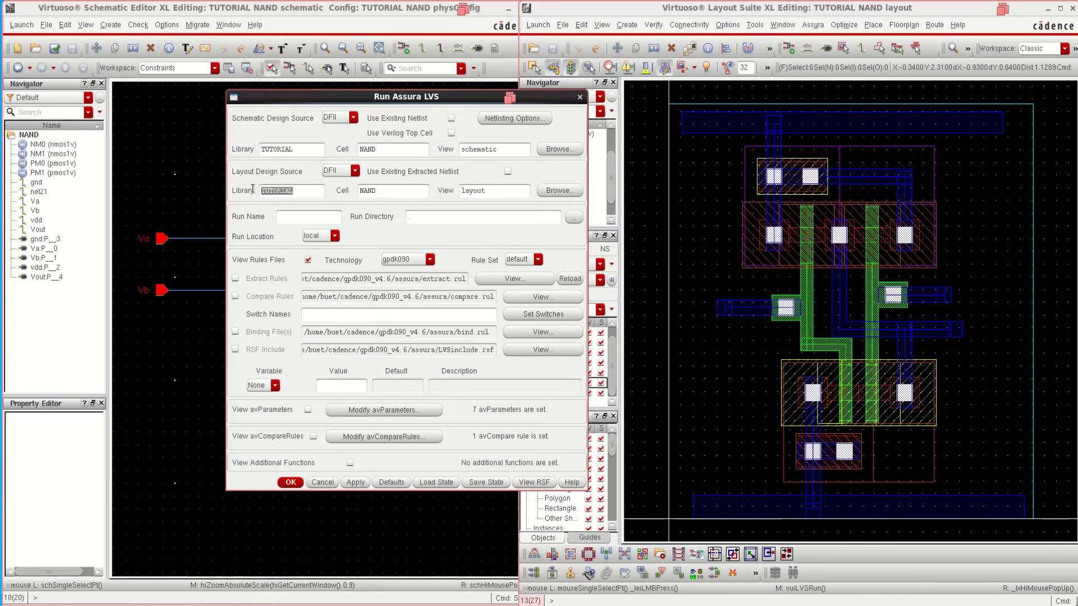
{"action": "left_click", "coordinate": [316, 193]}
{"action": "left_click", "coordinate": [290, 483]}
{"action": "left_click", "coordinate": [508, 331]}
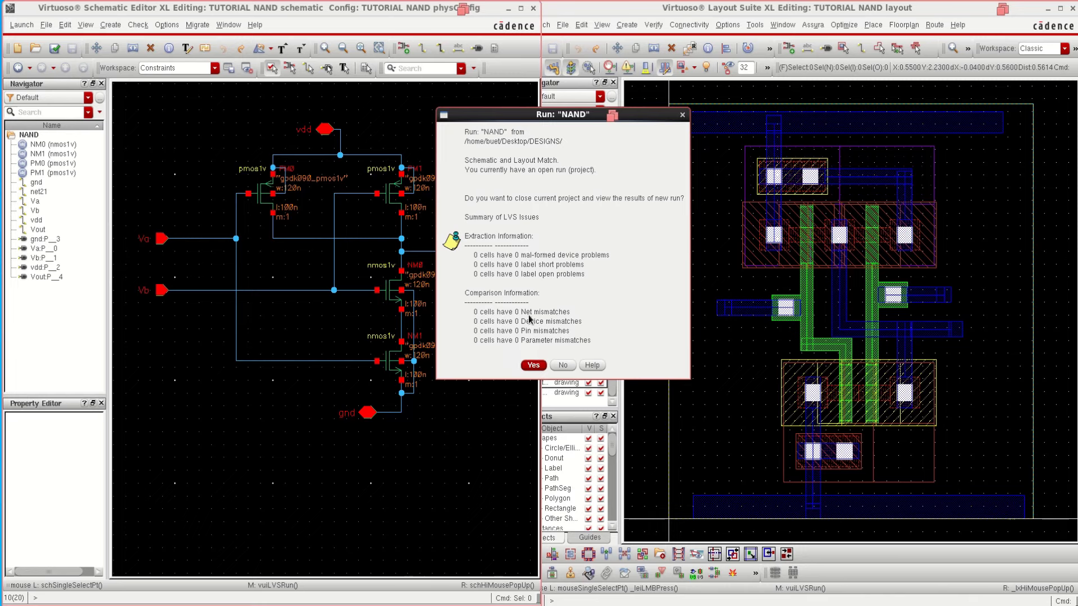
{"action": "left_click", "coordinate": [533, 365]}
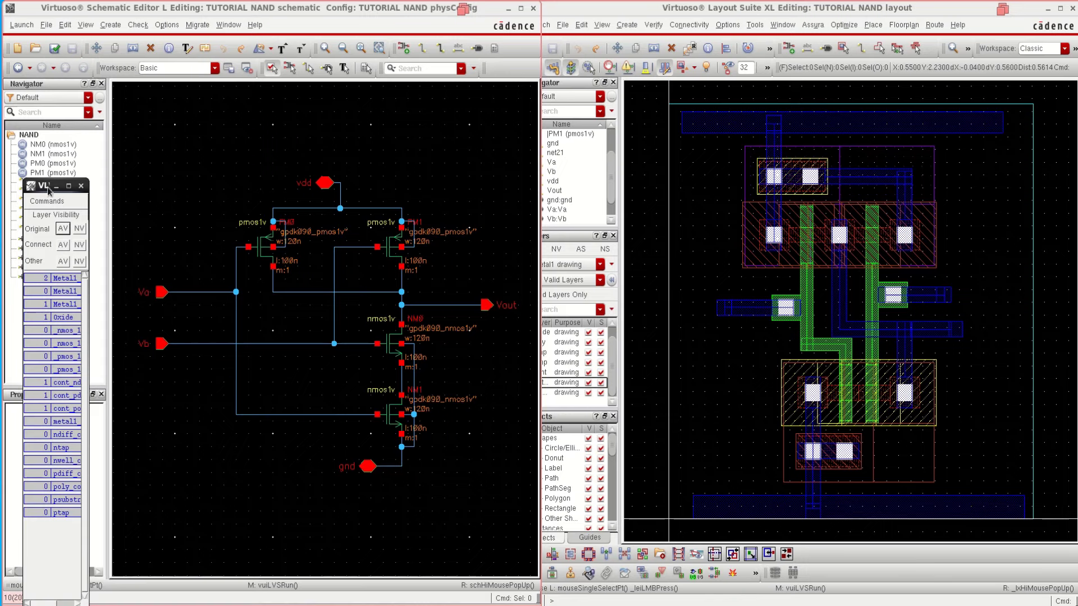
Step: Close the layer visibility window and examine the NAND comparison result in LVS Debug against the schematic and layout
{"action": "left_click", "coordinate": [51, 200]}
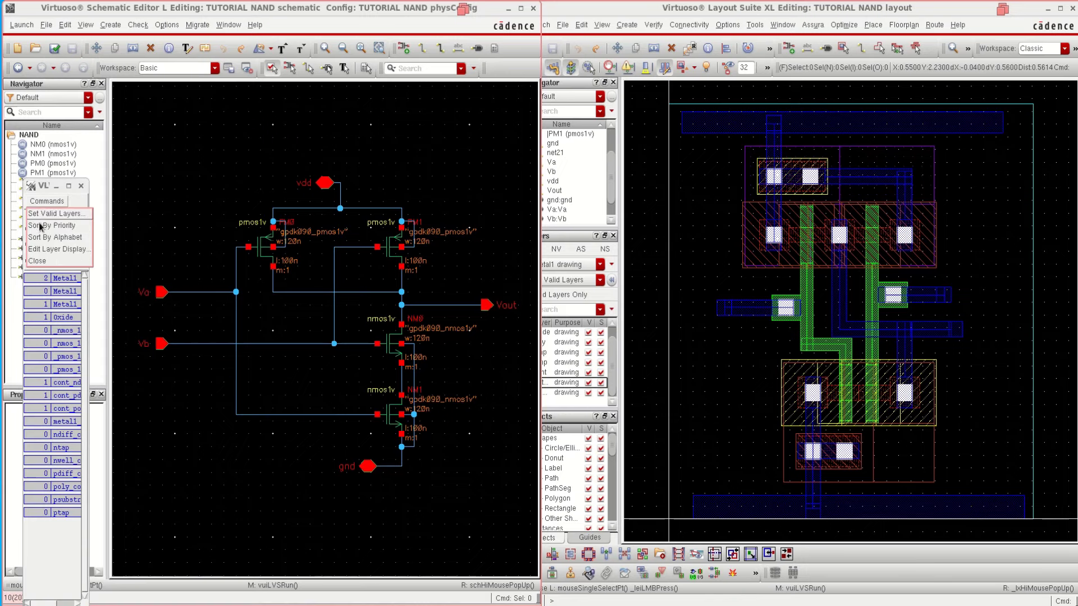
{"action": "left_click", "coordinate": [39, 261]}
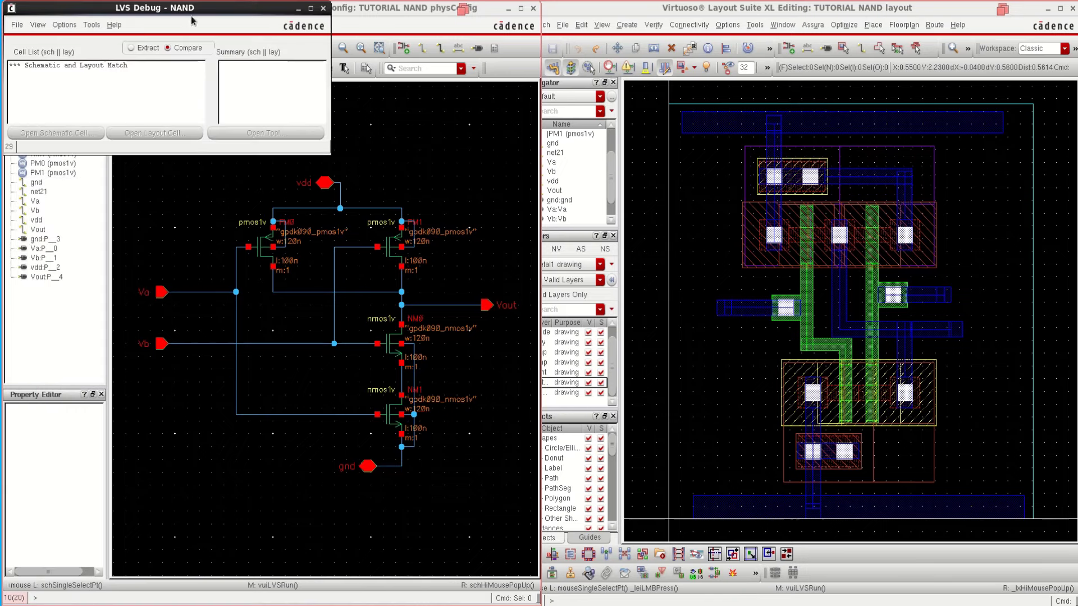
{"action": "left_click_drag", "start_coordinate": [229, 18], "coordinate": [539, 224]}
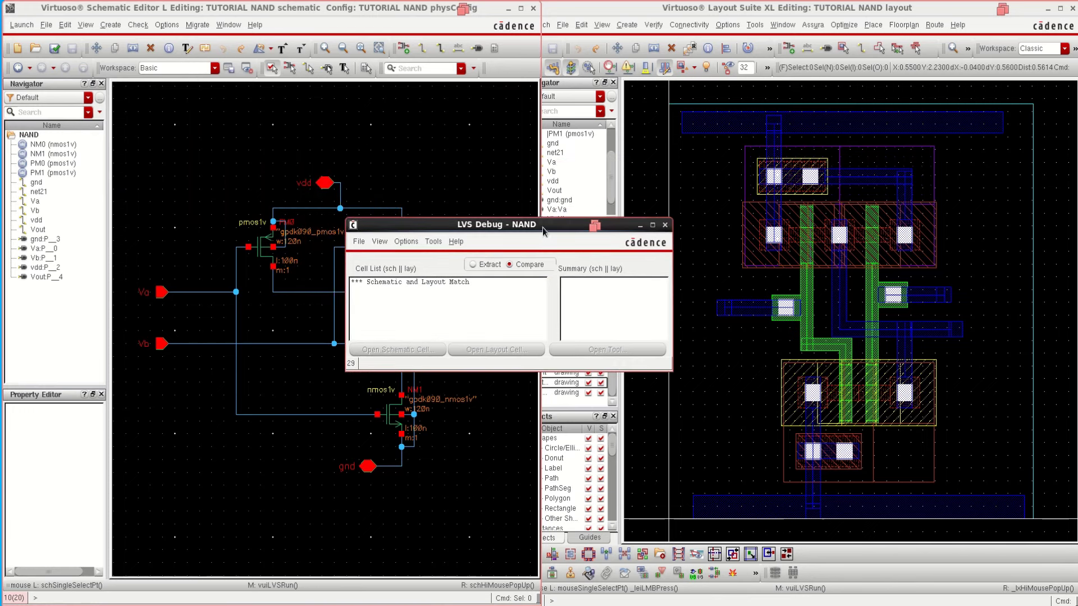
{"action": "left_click", "coordinate": [397, 285]}
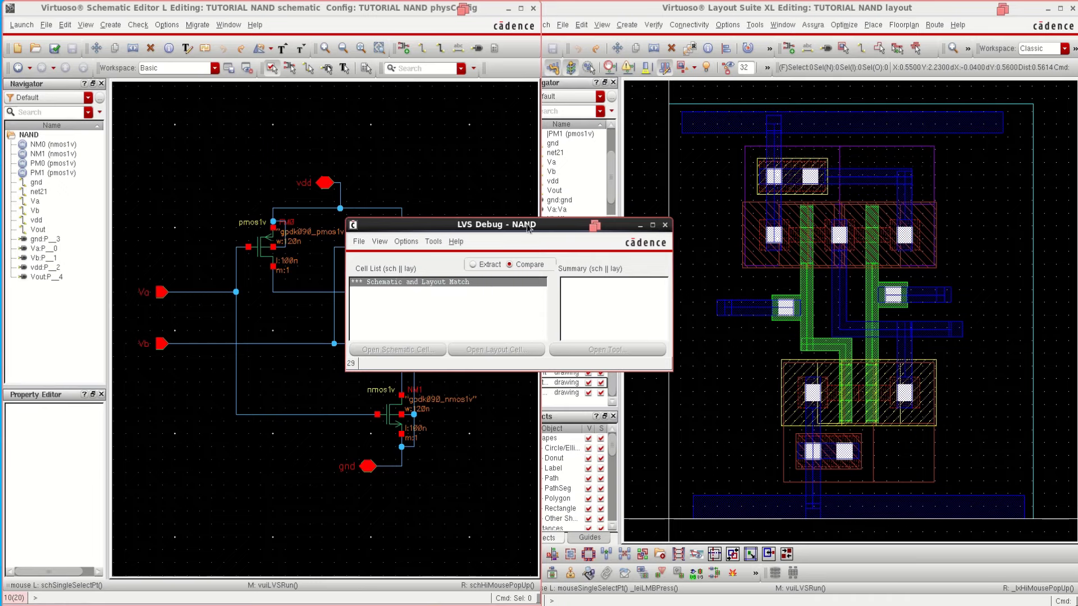
{"action": "left_click_drag", "start_coordinate": [528, 228], "coordinate": [557, 67]}
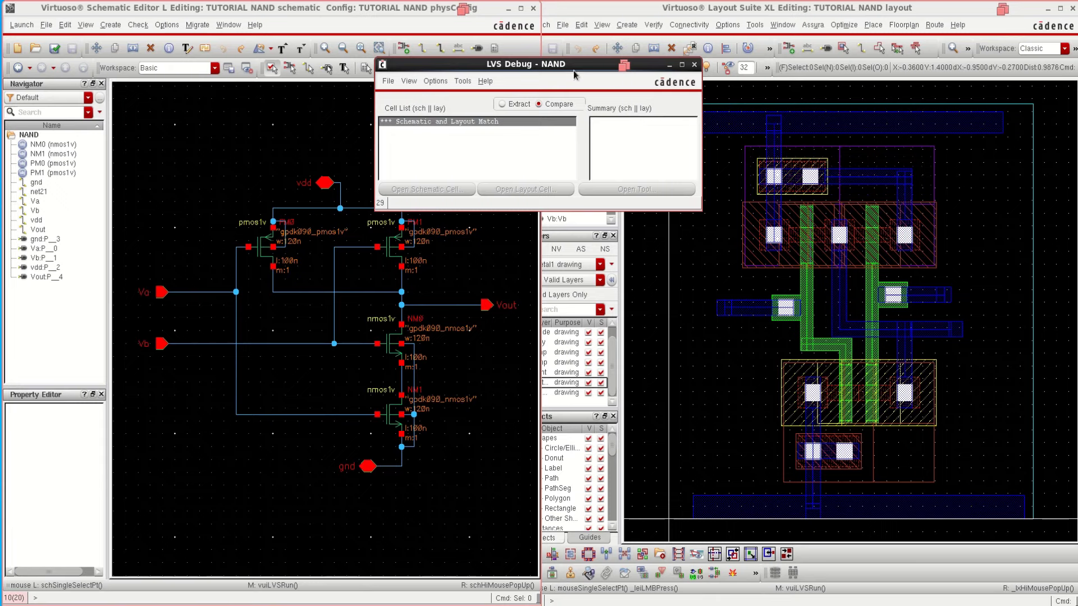
{"action": "left_click_drag", "start_coordinate": [574, 66], "coordinate": [571, 281]}
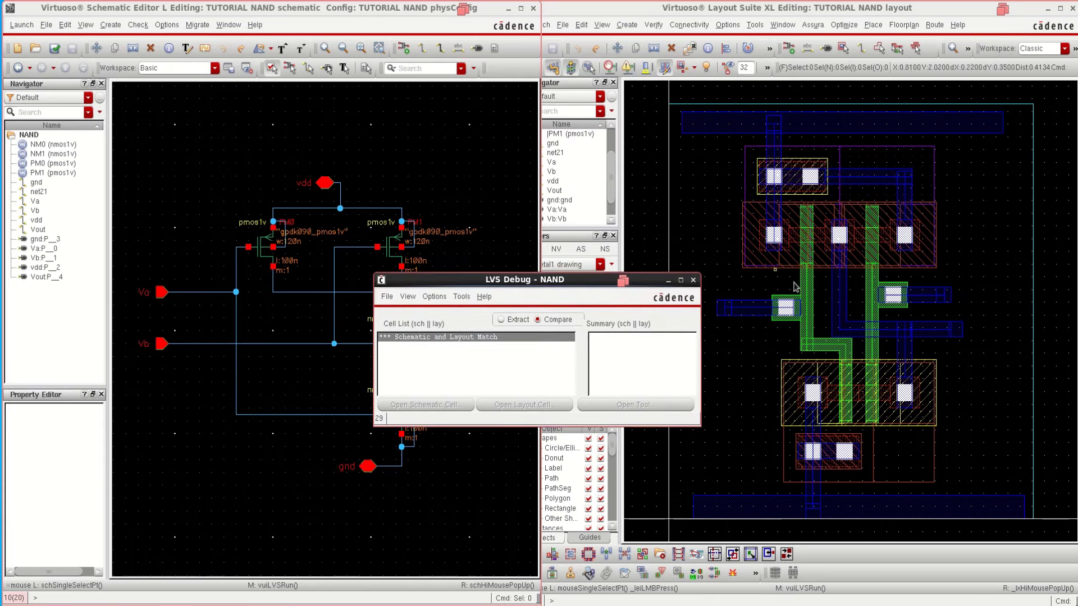